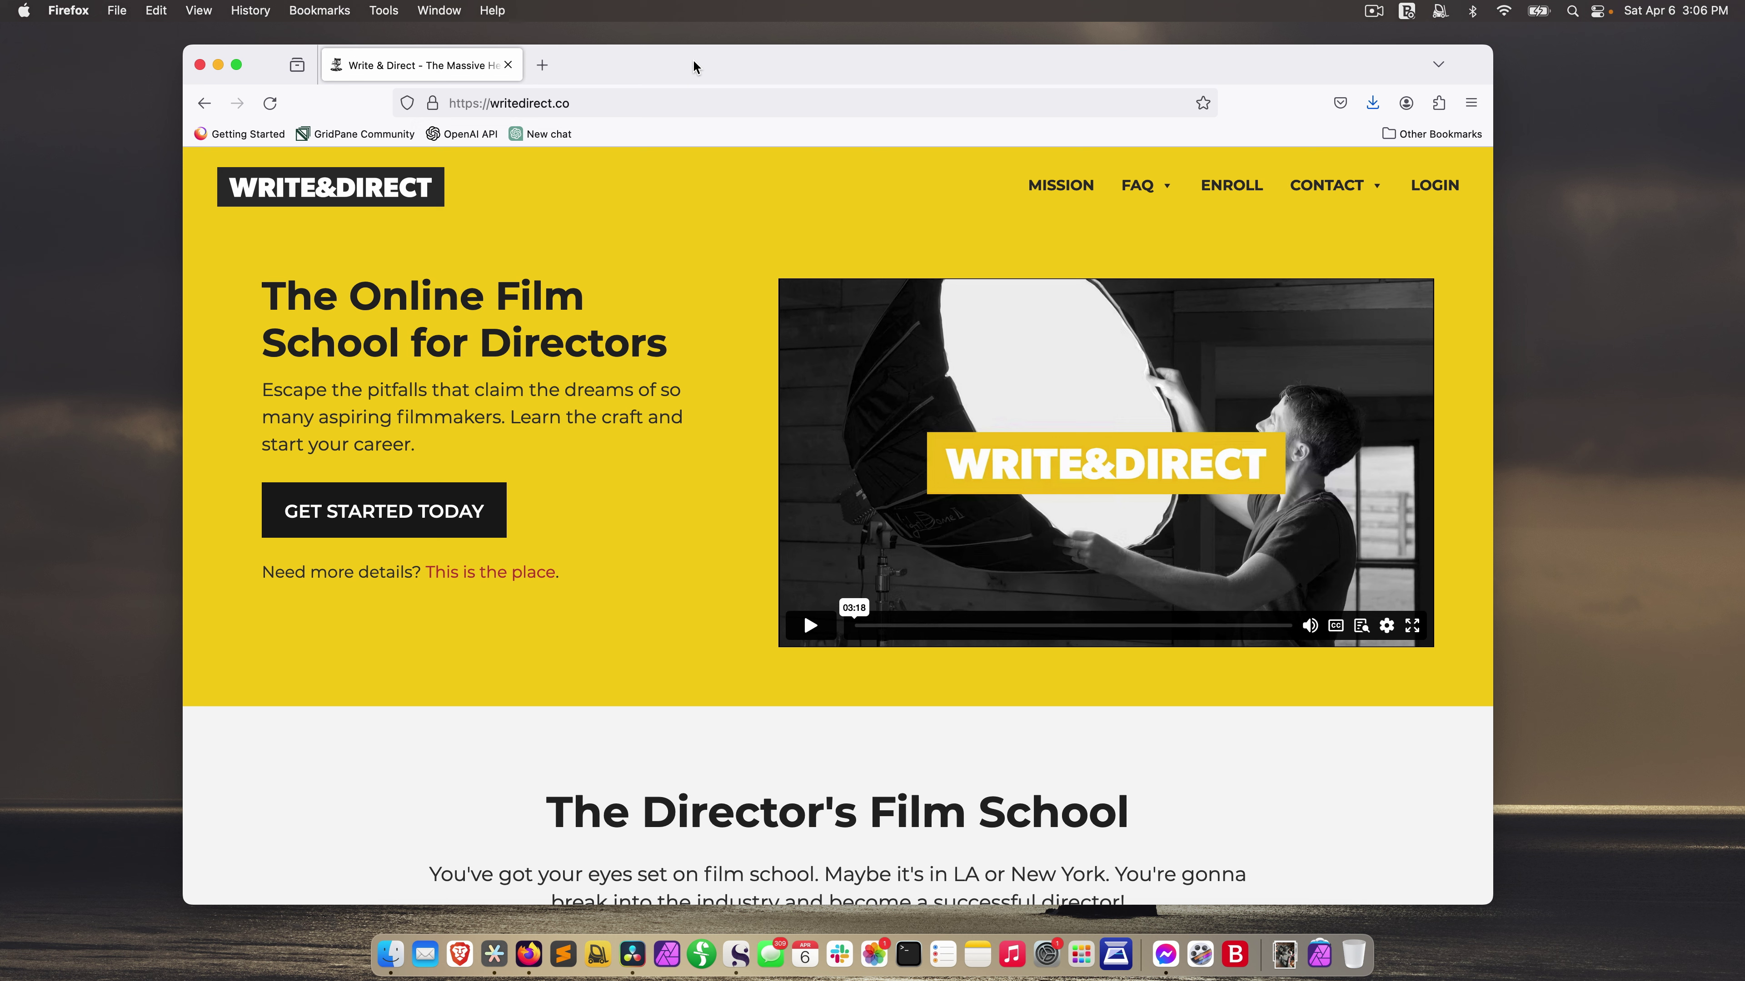
Load the Calibrite website and go to its Calibrite PROFILER software downloads page
{"action": "left_click", "coordinate": [613, 110]}
{"action": "type", "text": "calibrite.com/"}
{"action": "key", "text": "Return"}
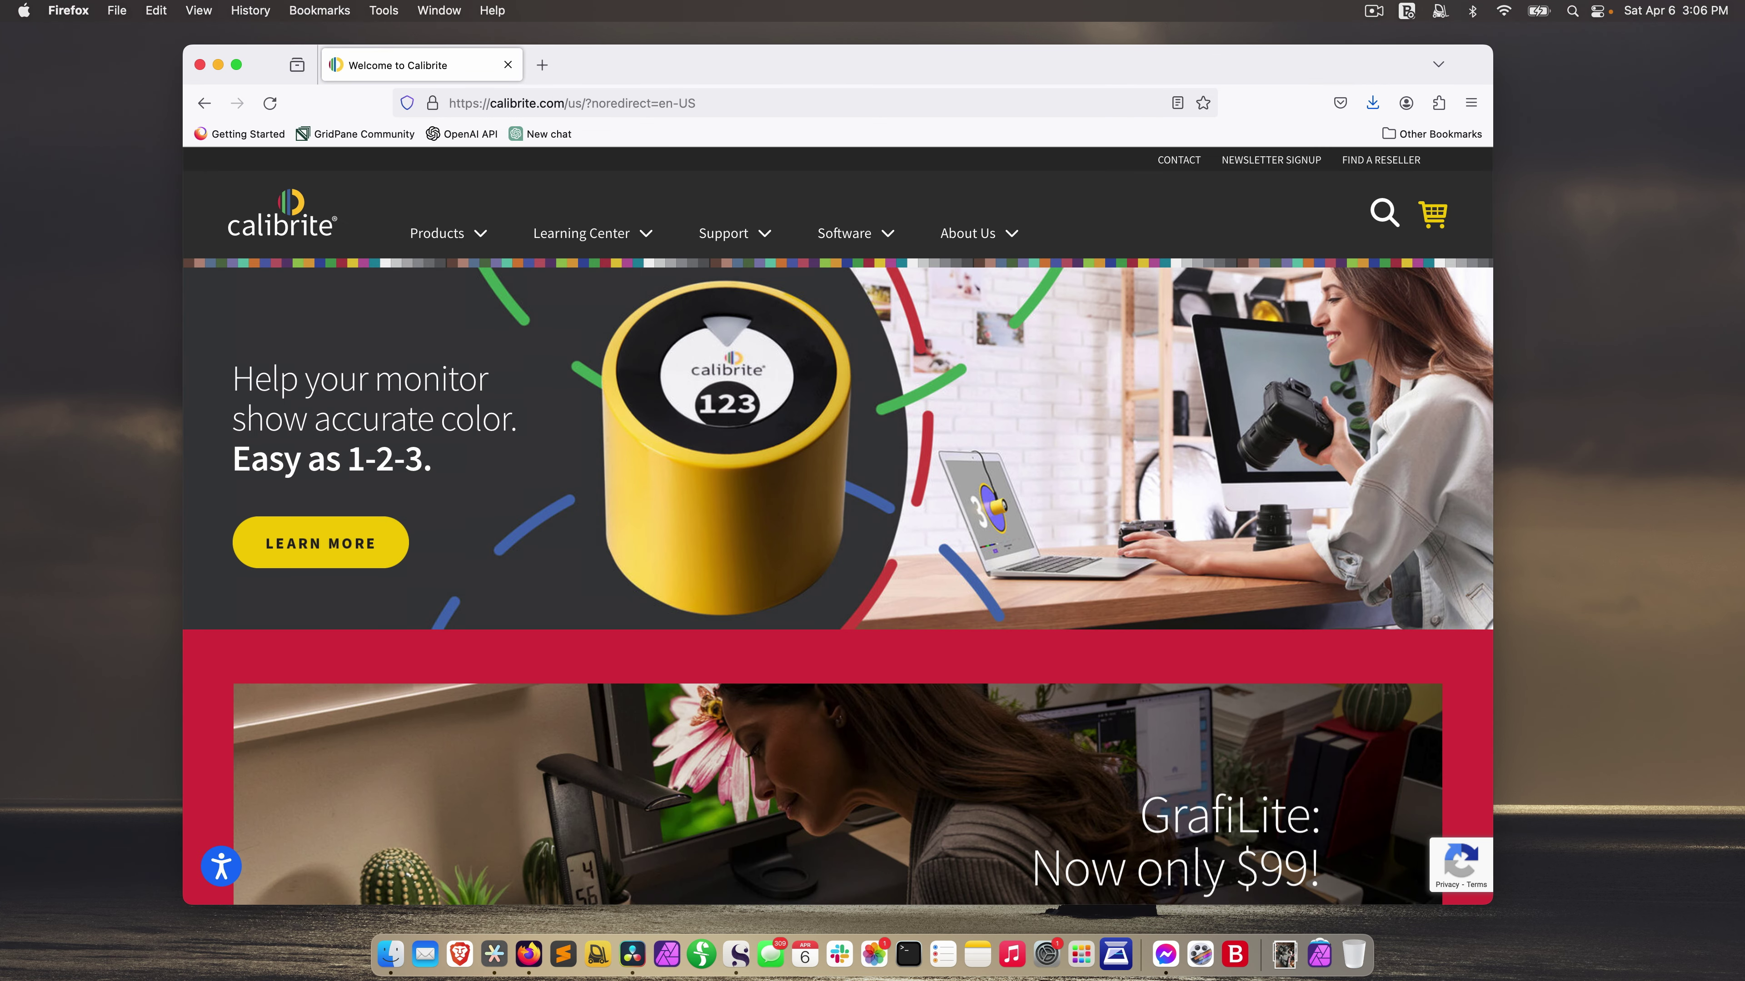
{"action": "mouse_move", "coordinate": [832, 234]}
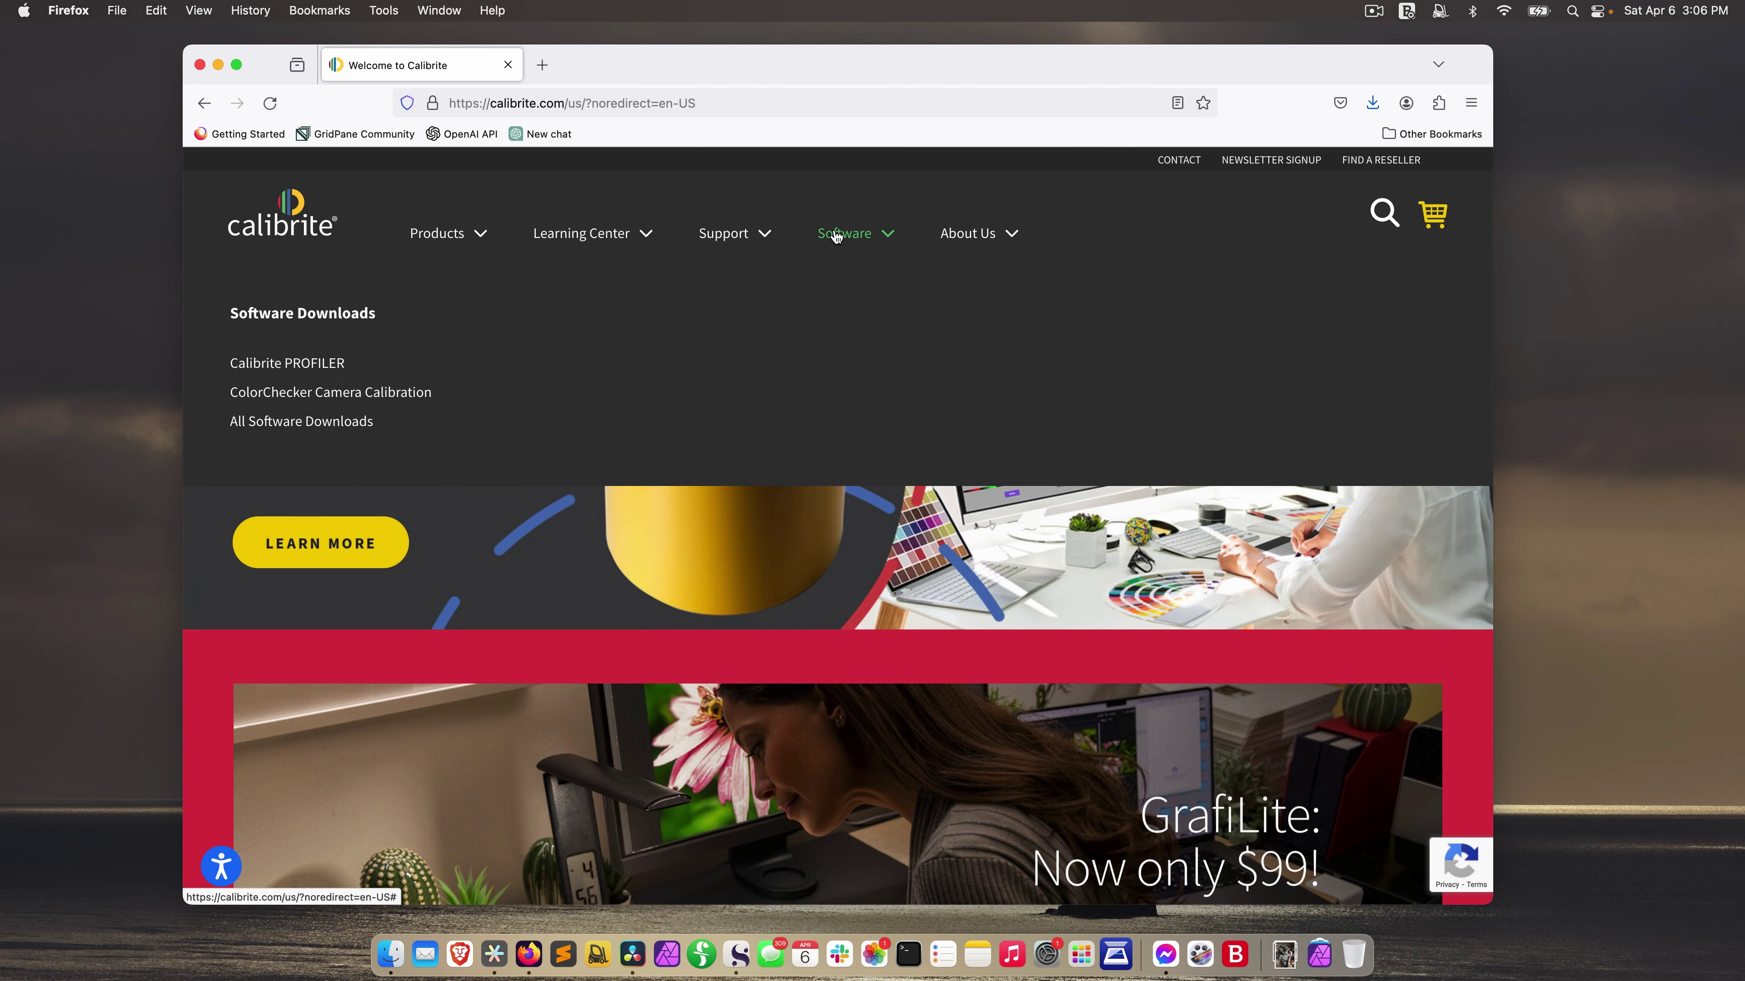
{"action": "left_click", "coordinate": [526, 417]}
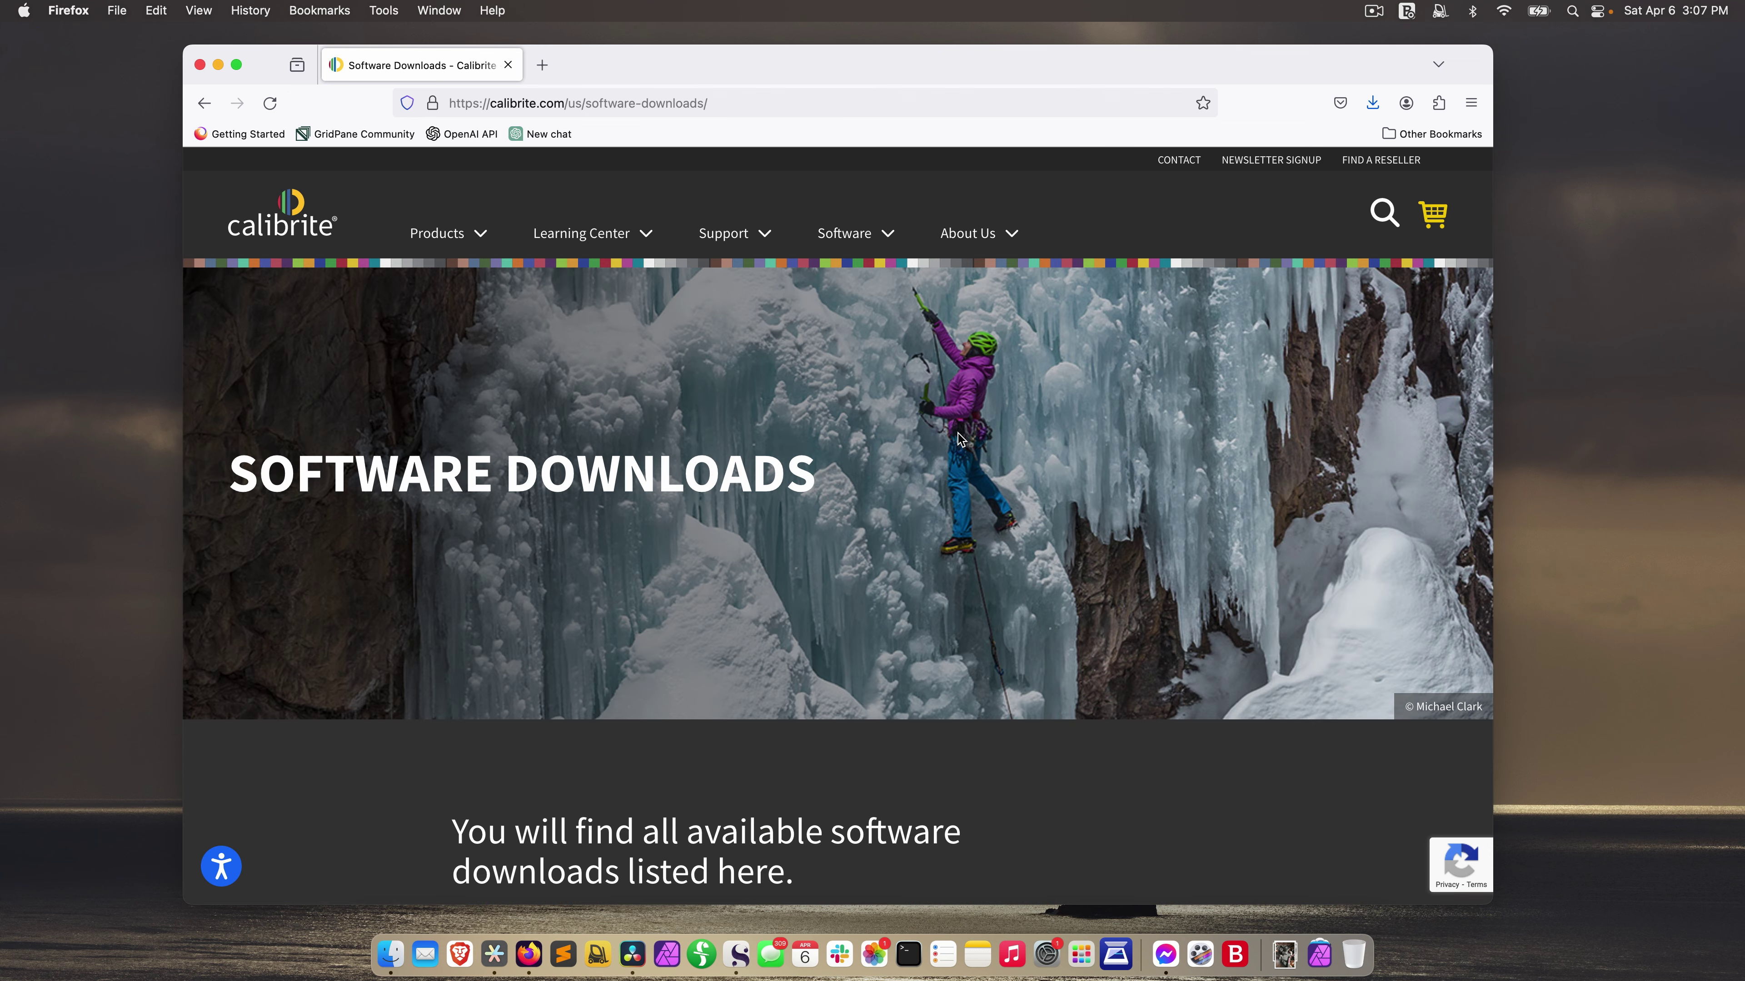
Download the macOS Calibrite PROFILER installer and show it in the bmd folder
{"action": "scroll", "coordinate": [960, 440], "scroll_direction": "down", "scroll_amount": 10}
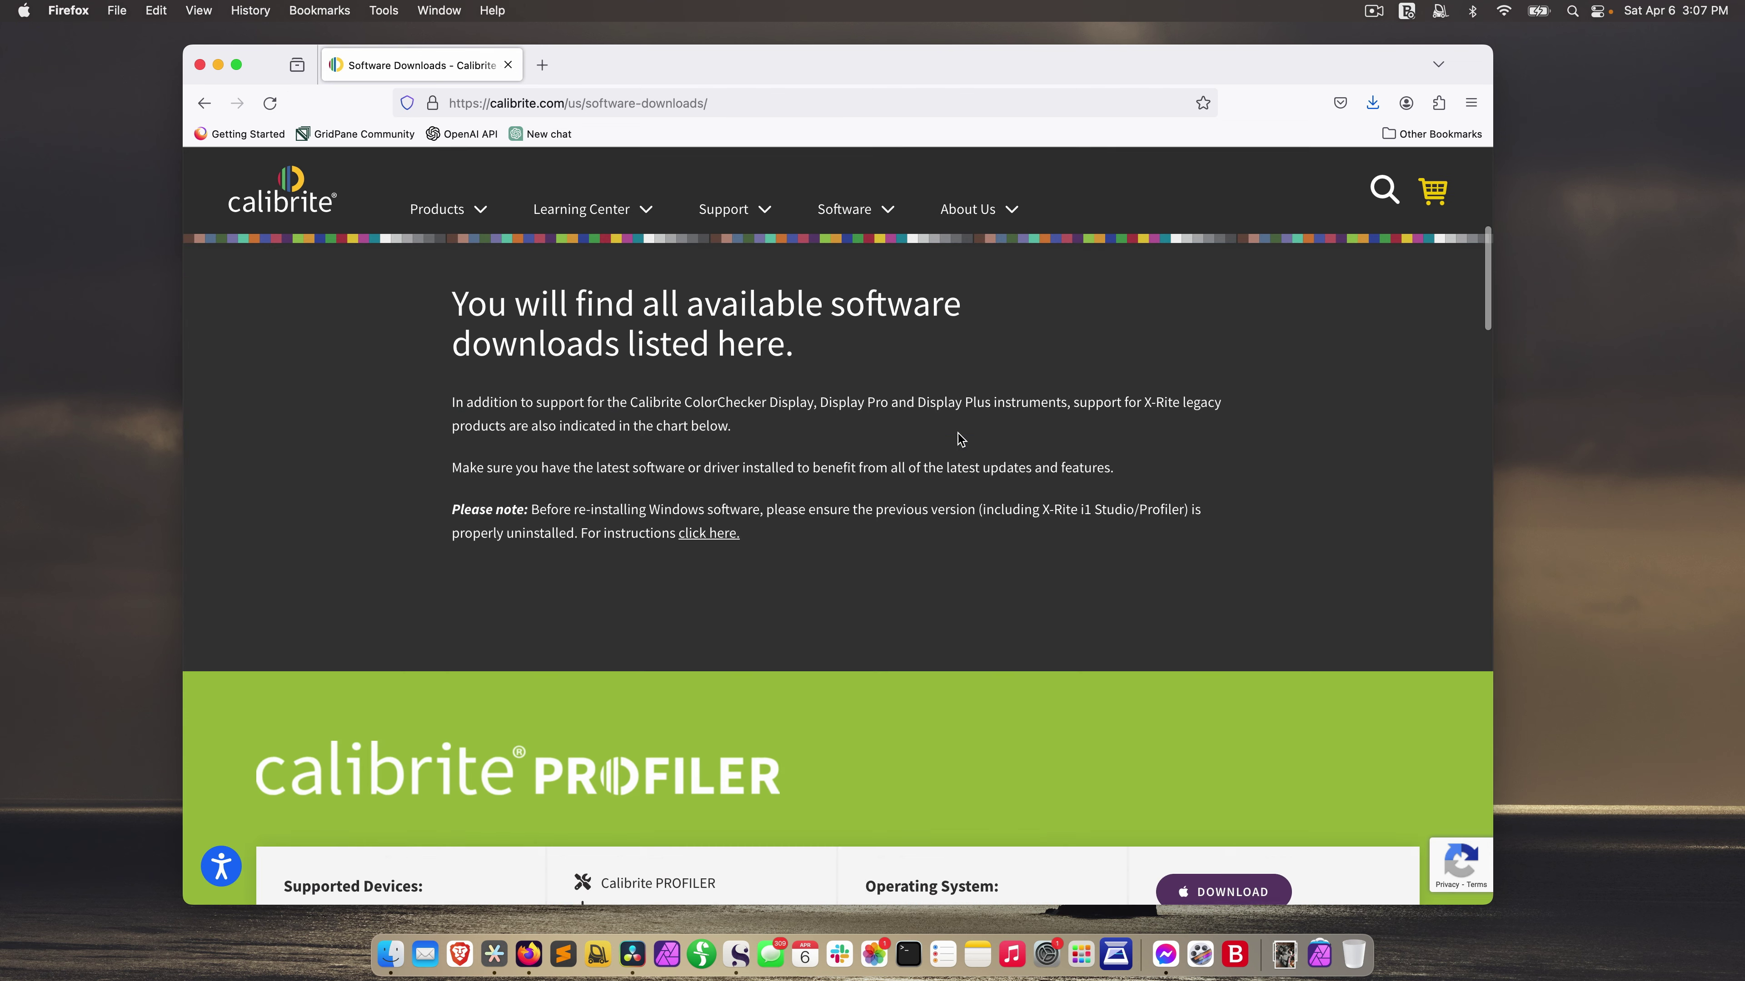
{"action": "left_click", "coordinate": [1231, 548]}
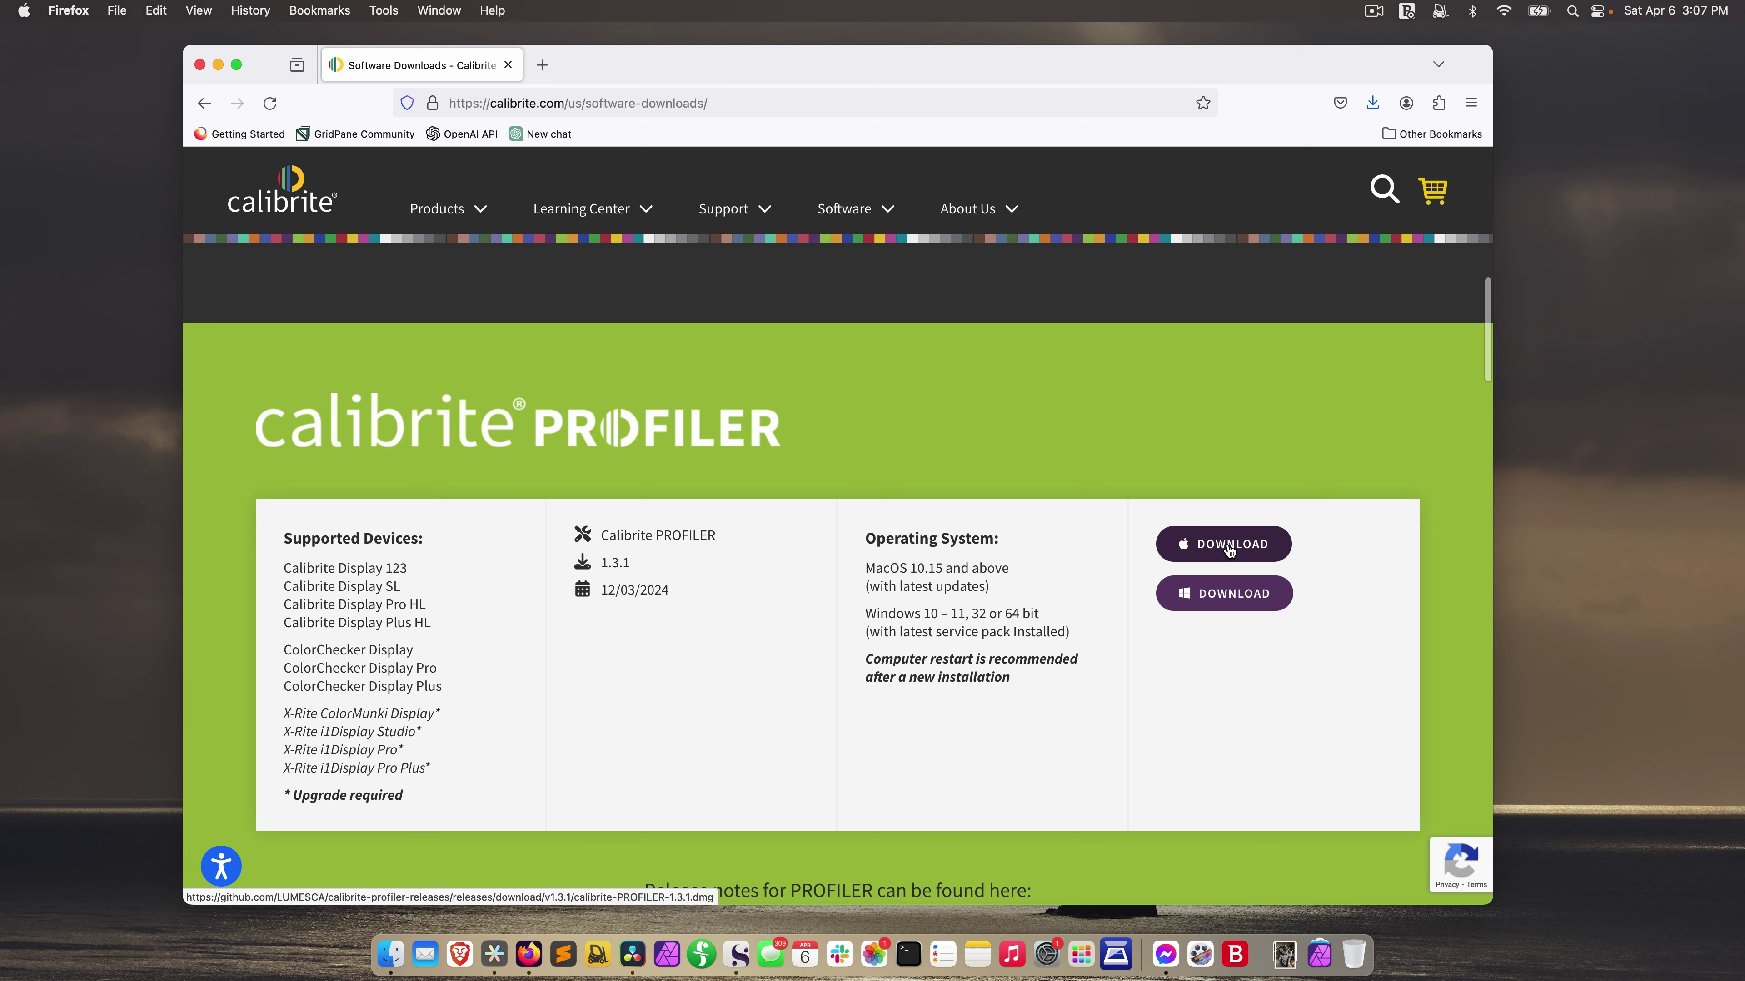
{"action": "left_click", "coordinate": [390, 955]}
{"action": "key", "text": "super+Tab"}
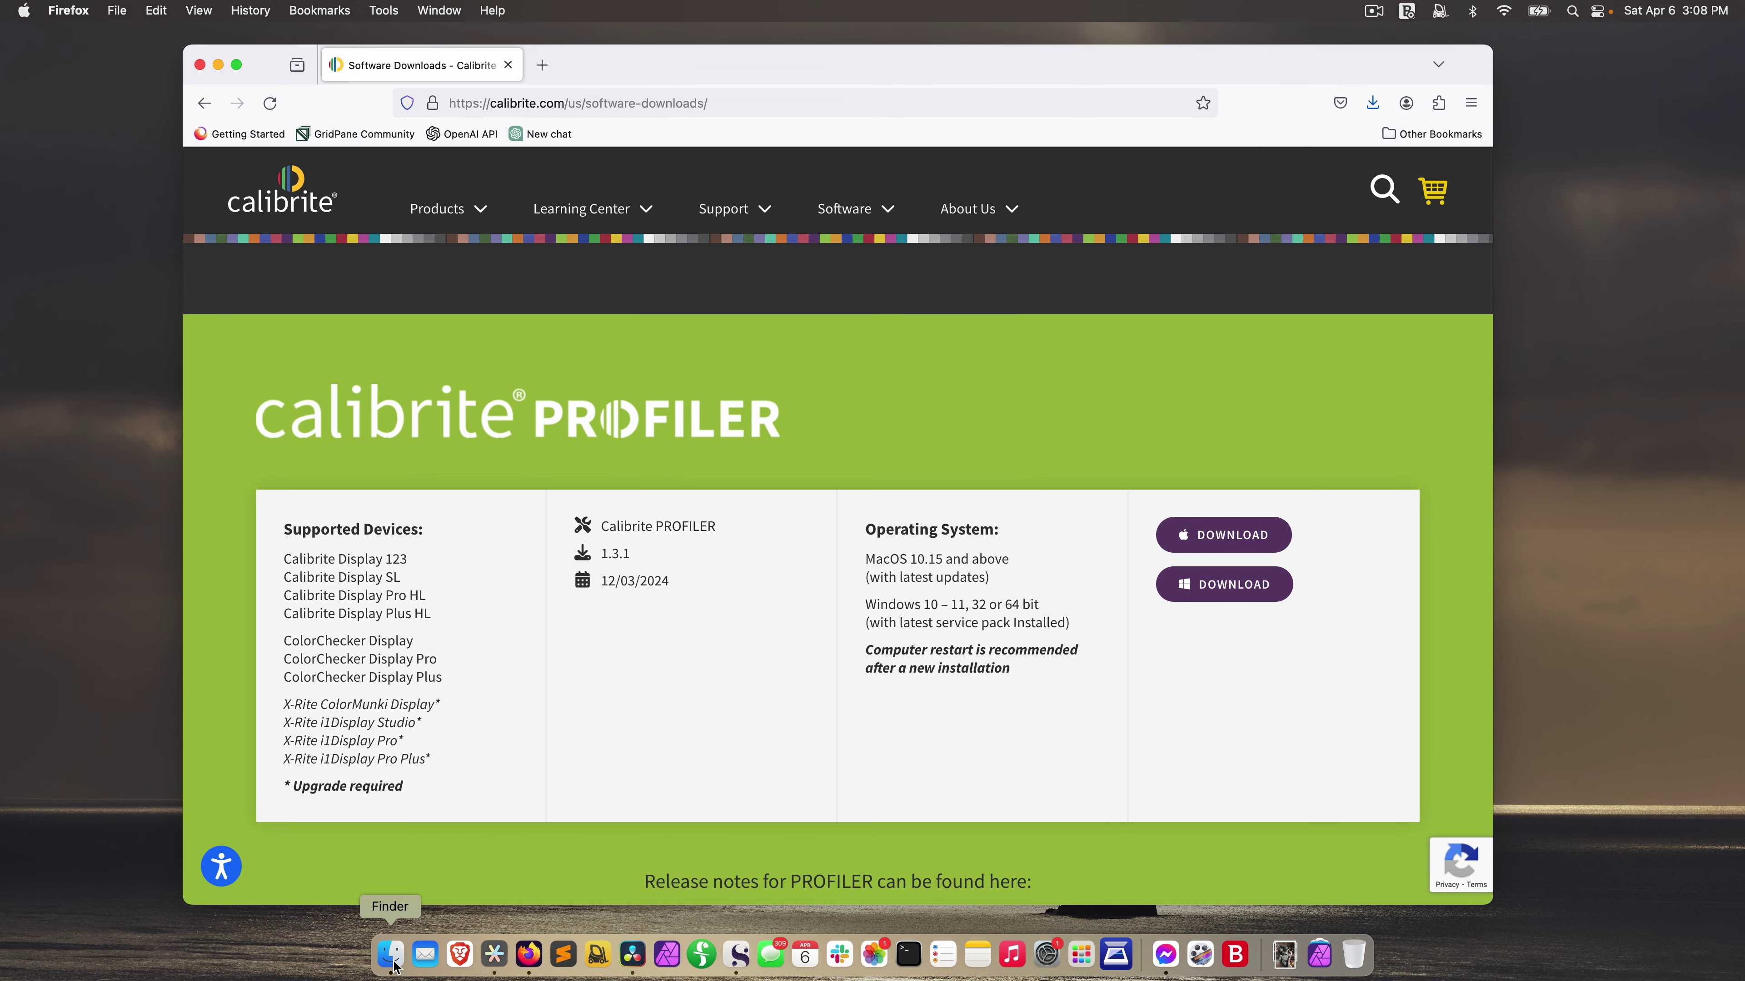
{"action": "left_click", "coordinate": [391, 955]}
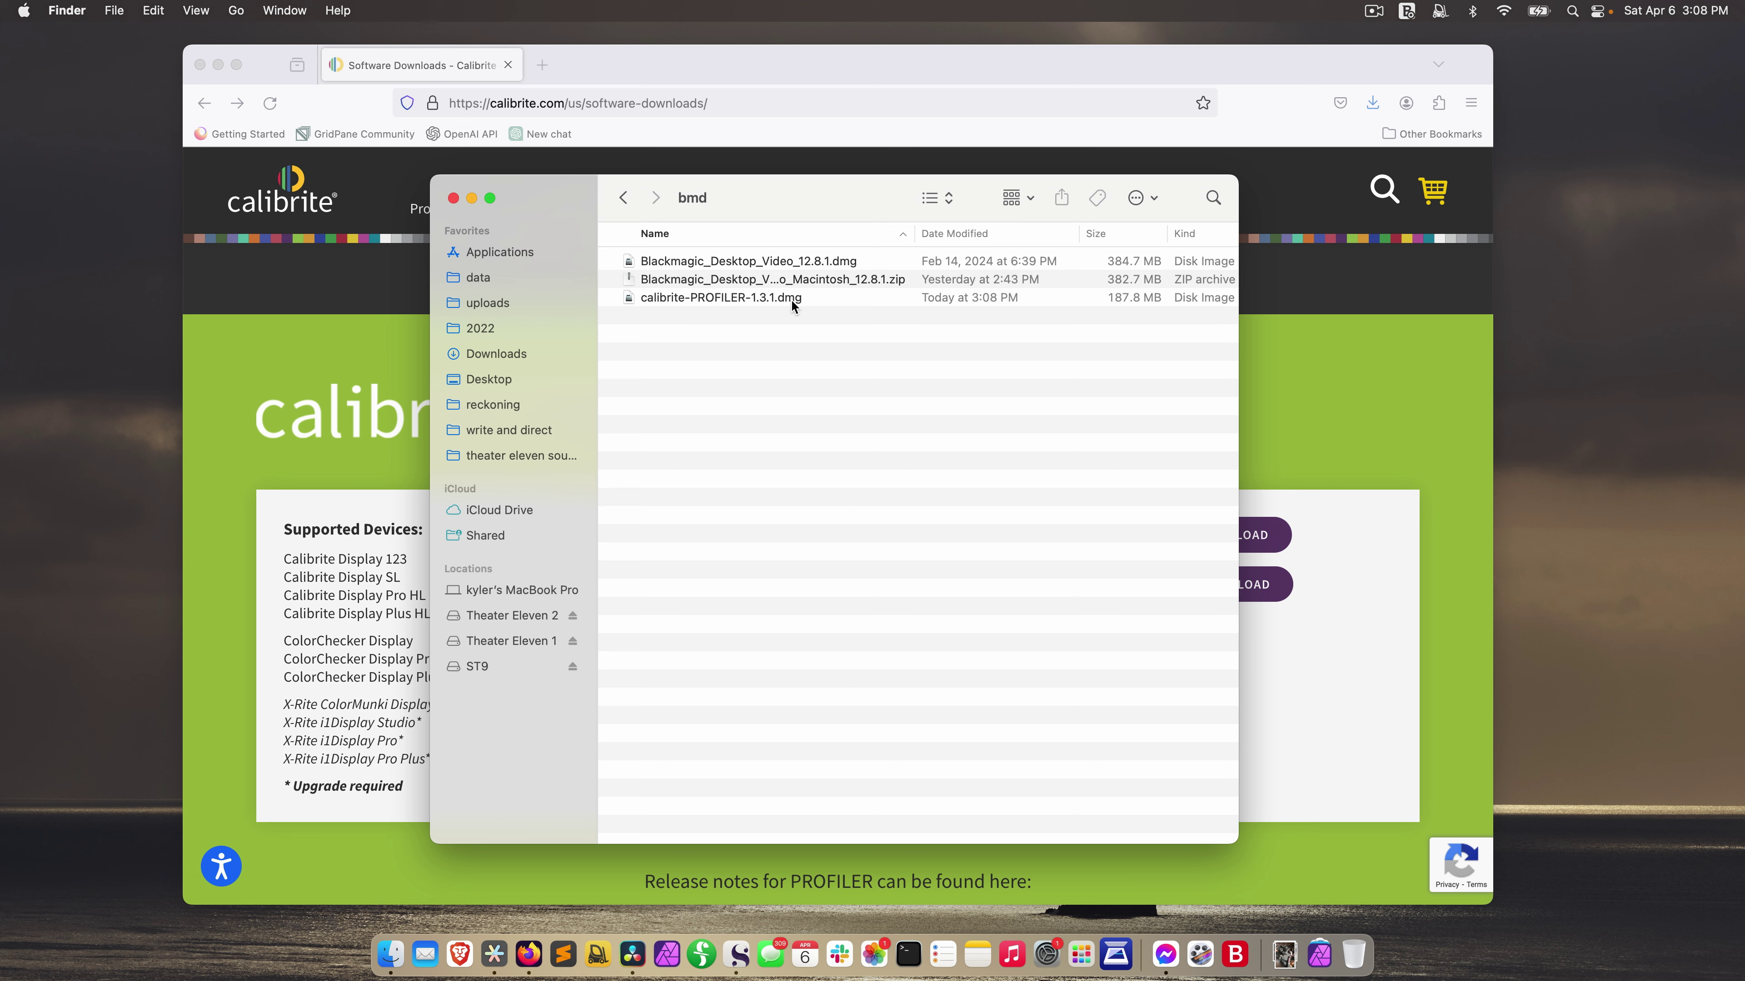
Open calibrite-PROFILER-1.3.1.dmg, copy the app into Applications and launch it from there
{"action": "double_click", "coordinate": [721, 297]}
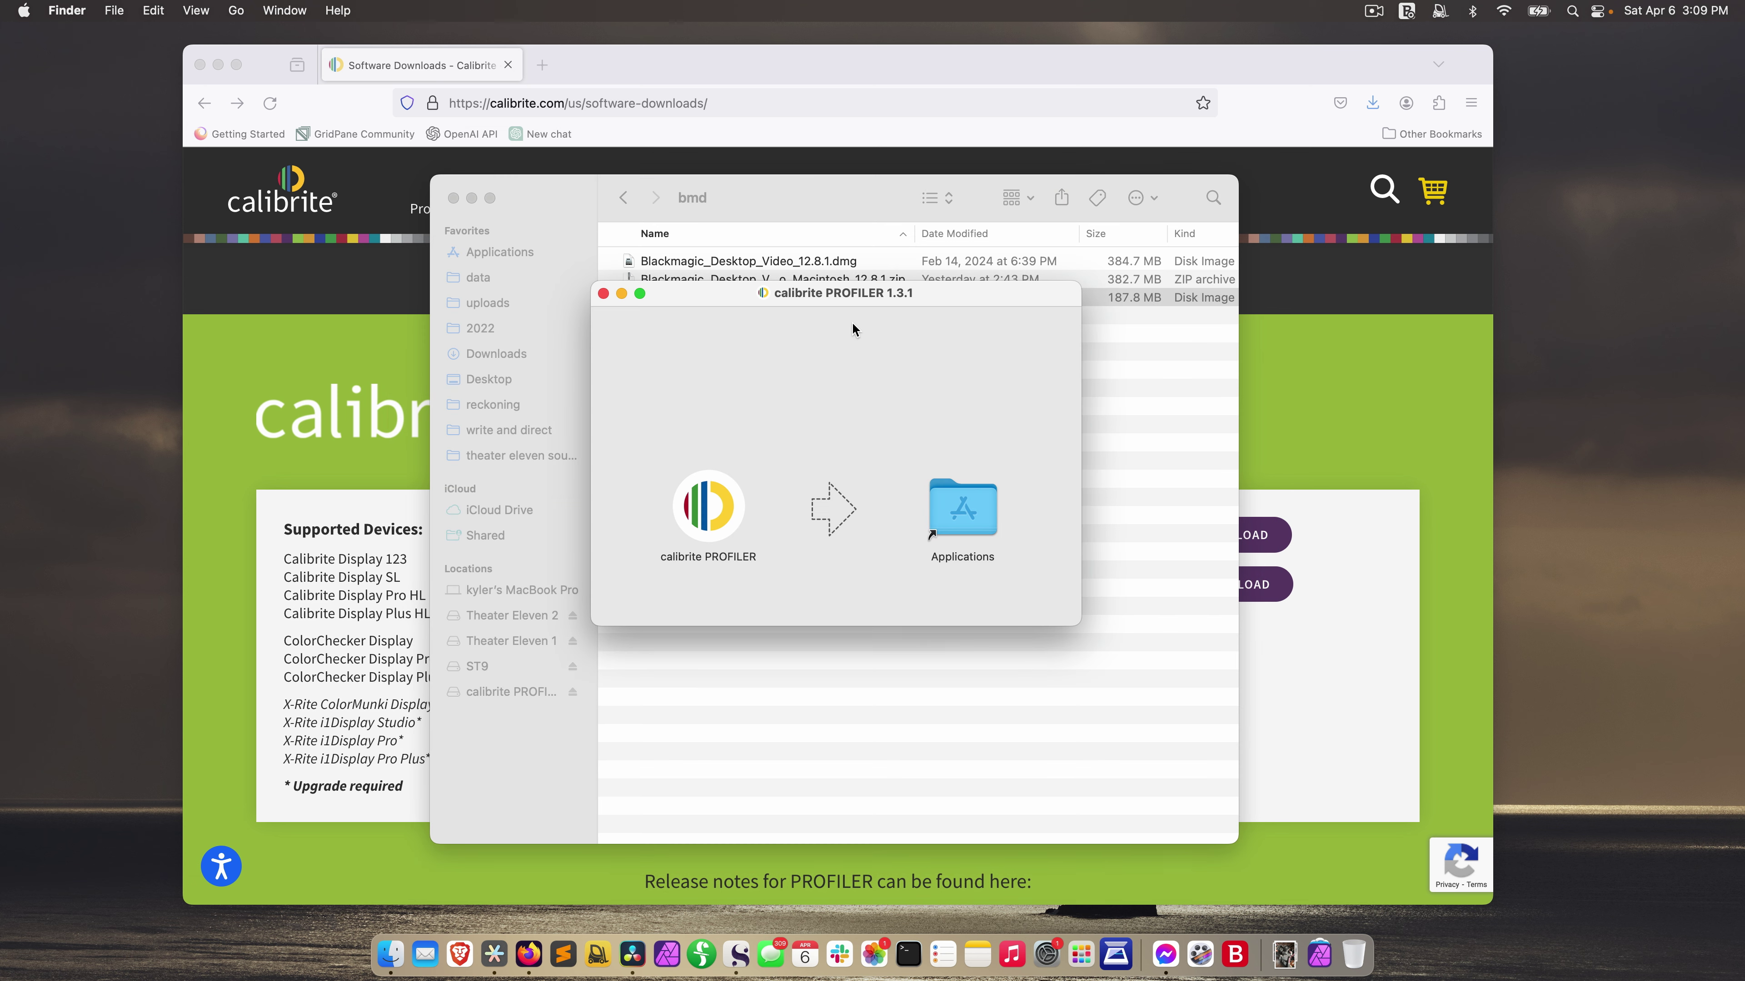
{"action": "left_click_drag", "start_coordinate": [712, 521], "coordinate": [1057, 519]}
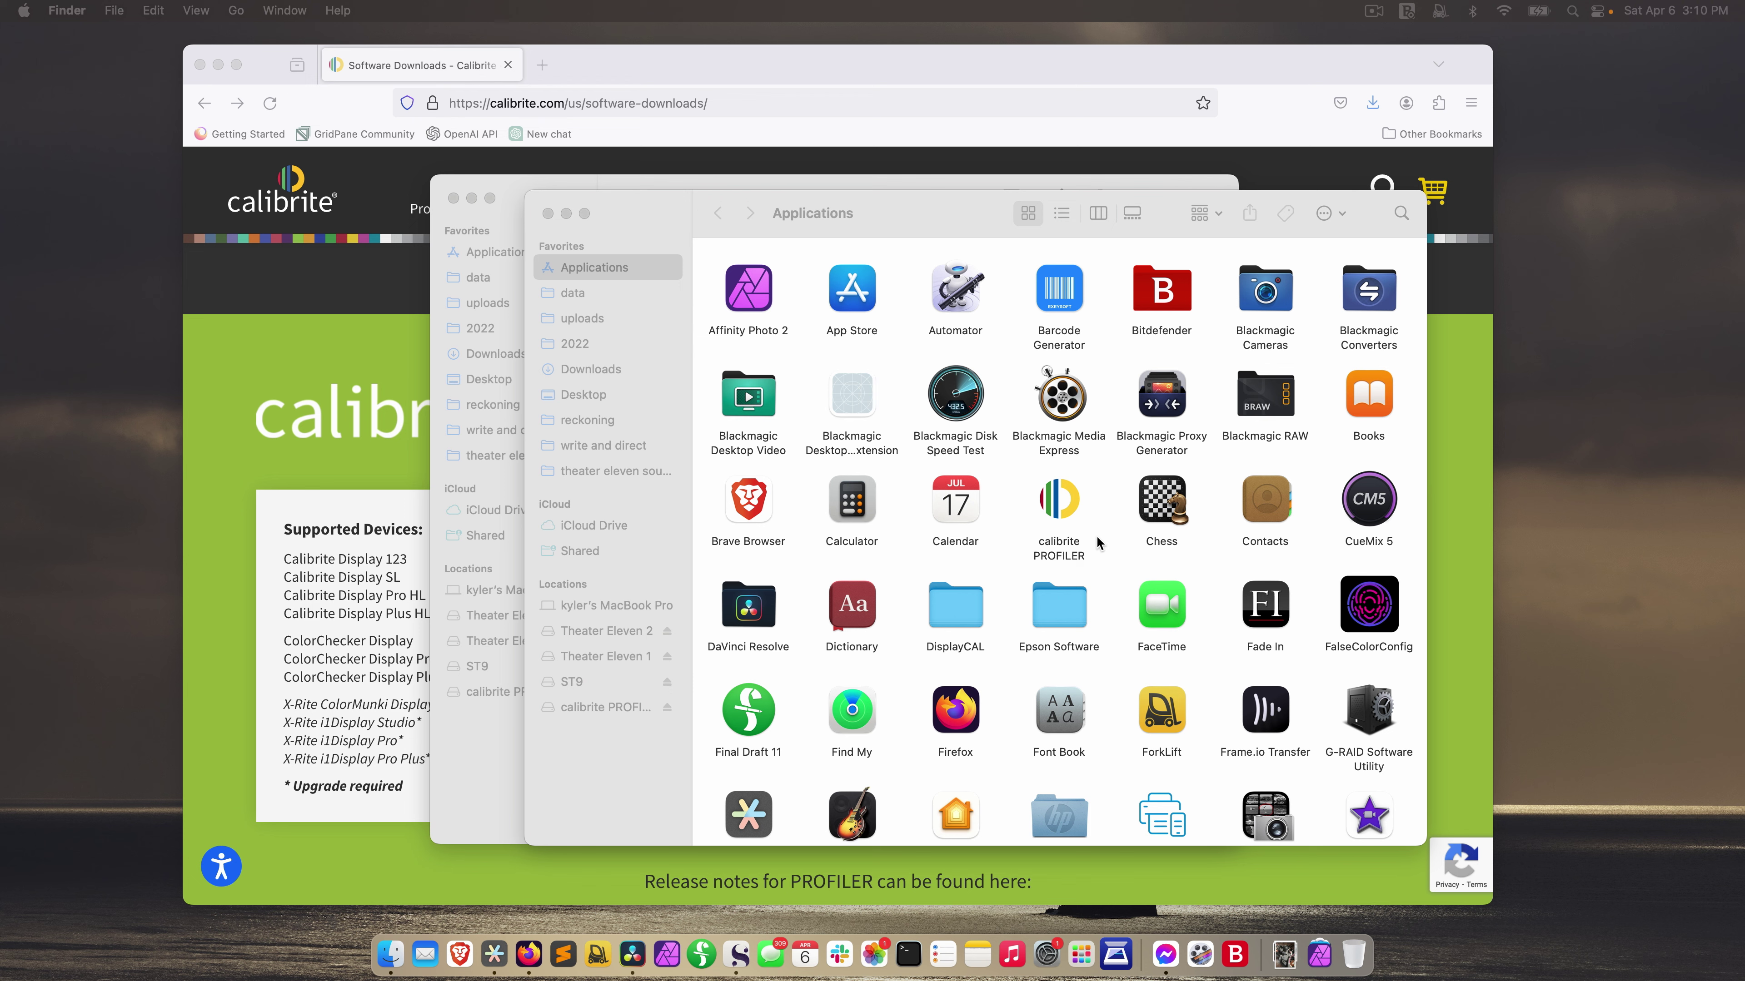
{"action": "double_click", "coordinate": [1063, 519]}
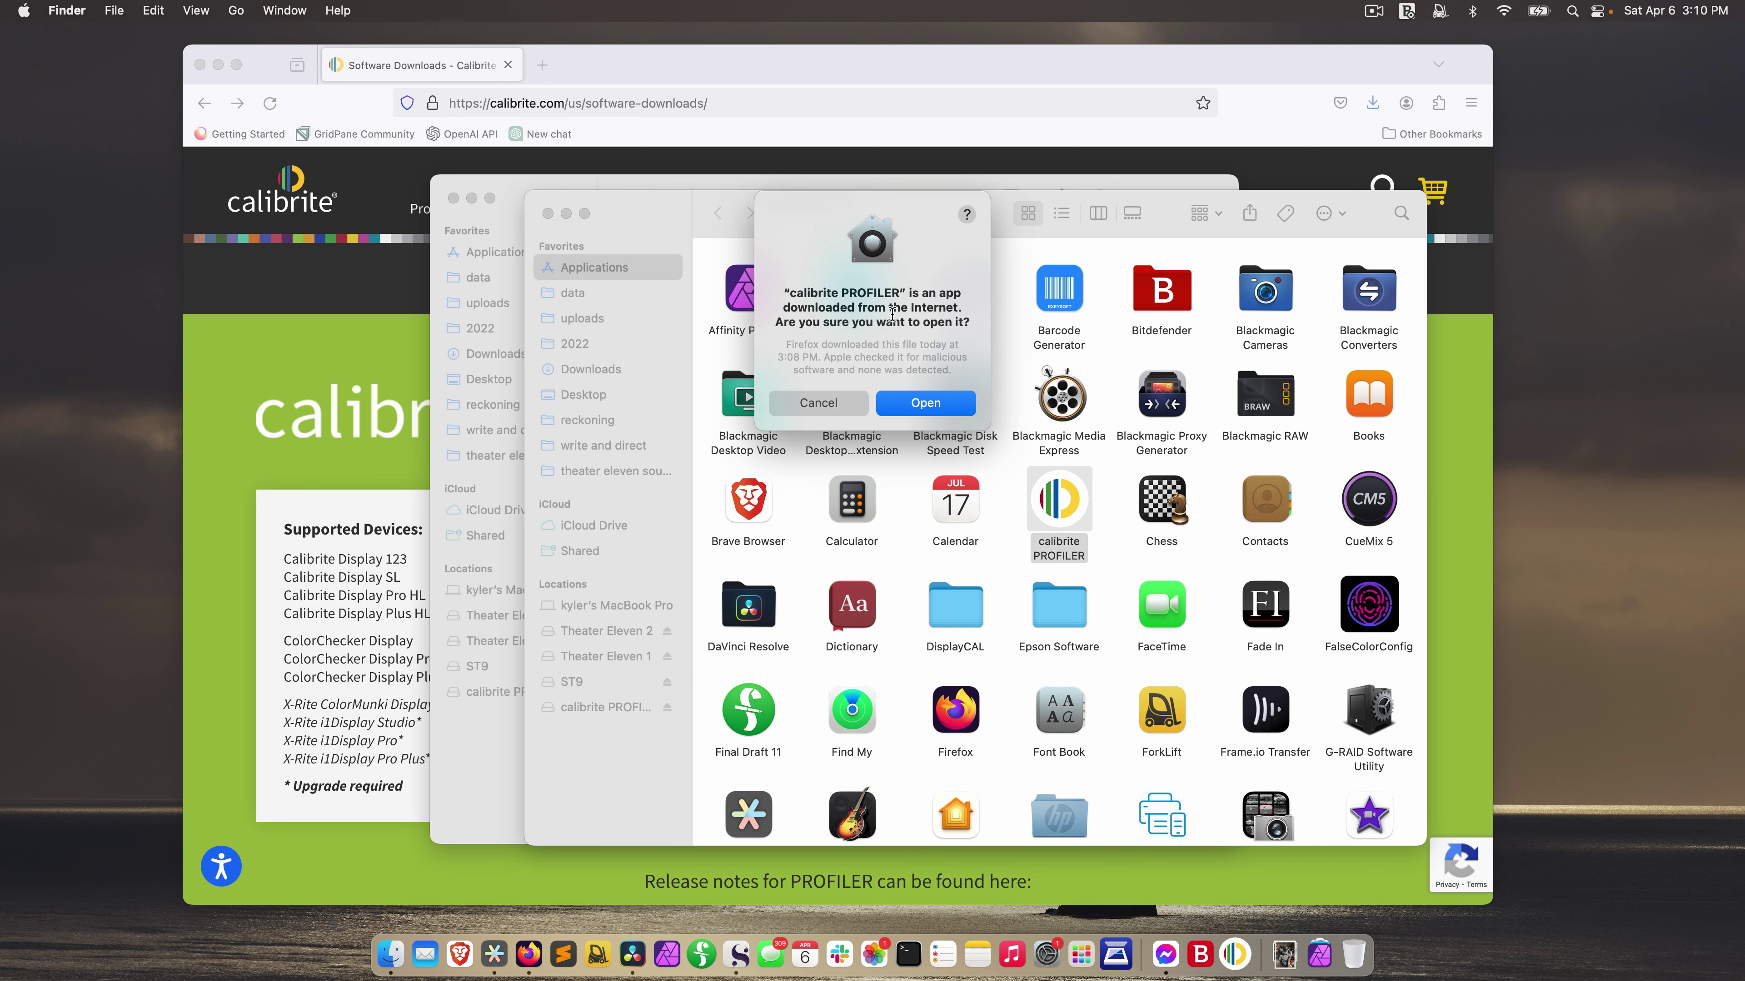
Confirm opening PROFILER and choose the BenQ PD2700U as the monitor to profile
{"action": "left_click", "coordinate": [920, 412]}
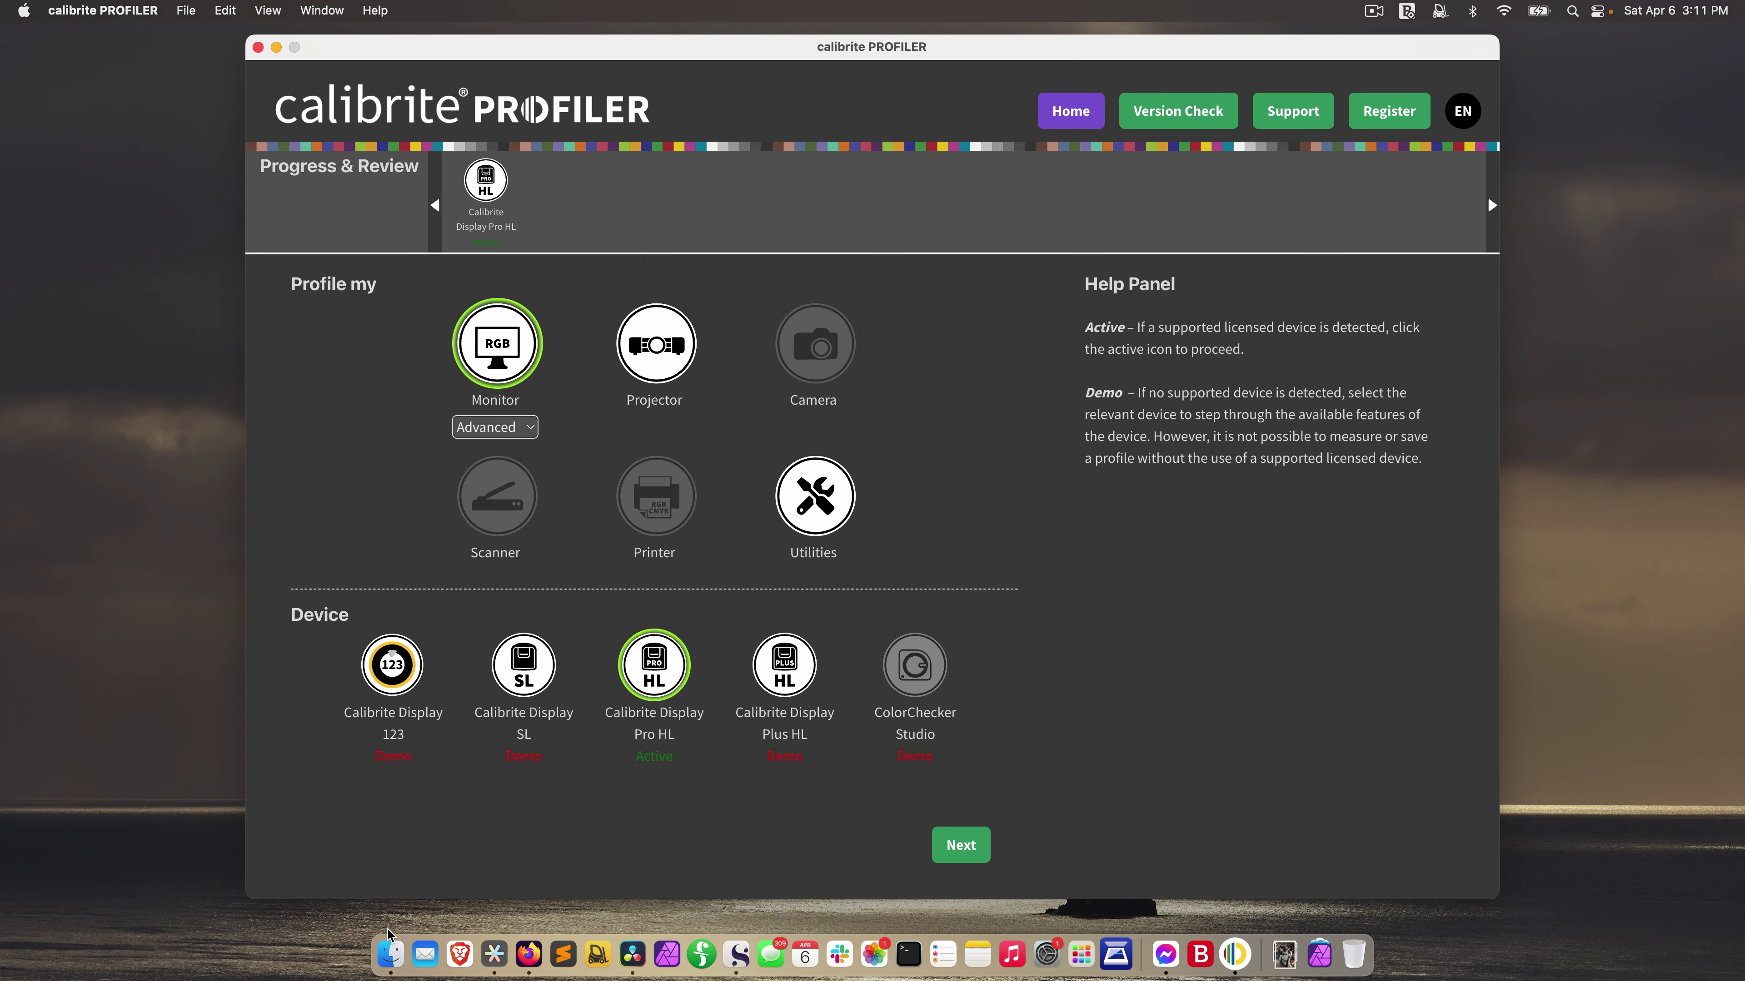
{"action": "left_click", "coordinate": [390, 954]}
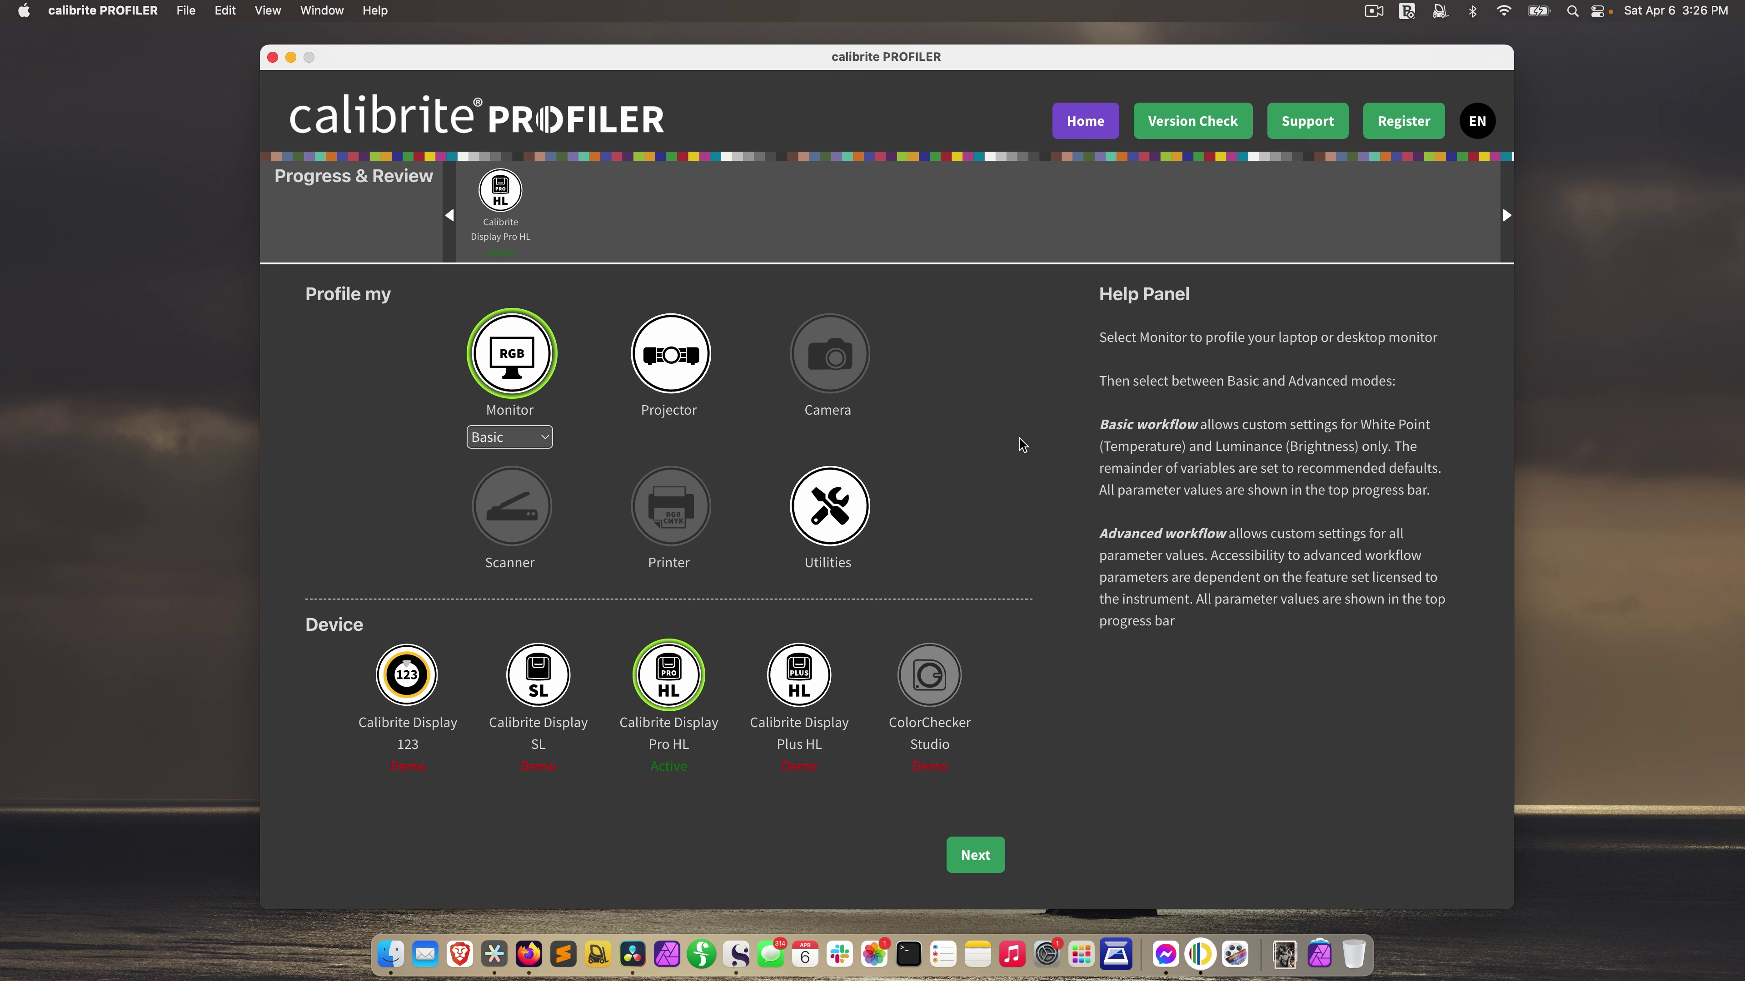
{"action": "mouse_move", "coordinate": [810, 640]}
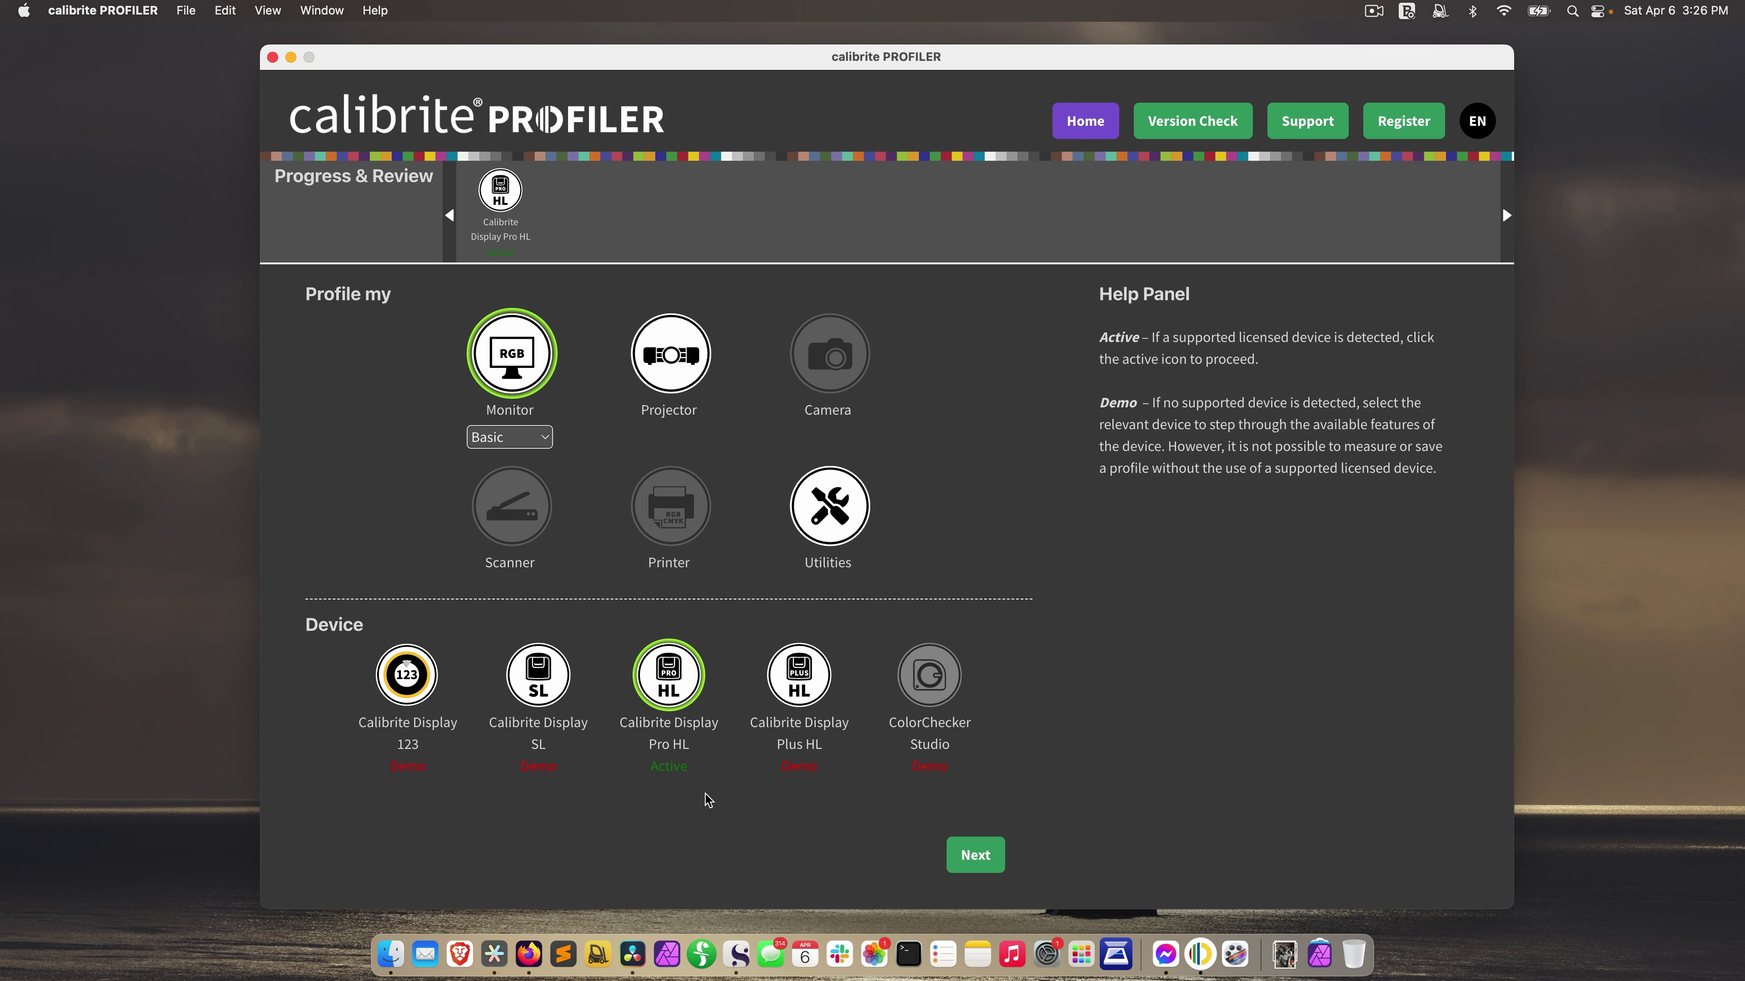
{"action": "mouse_move", "coordinate": [383, 388]}
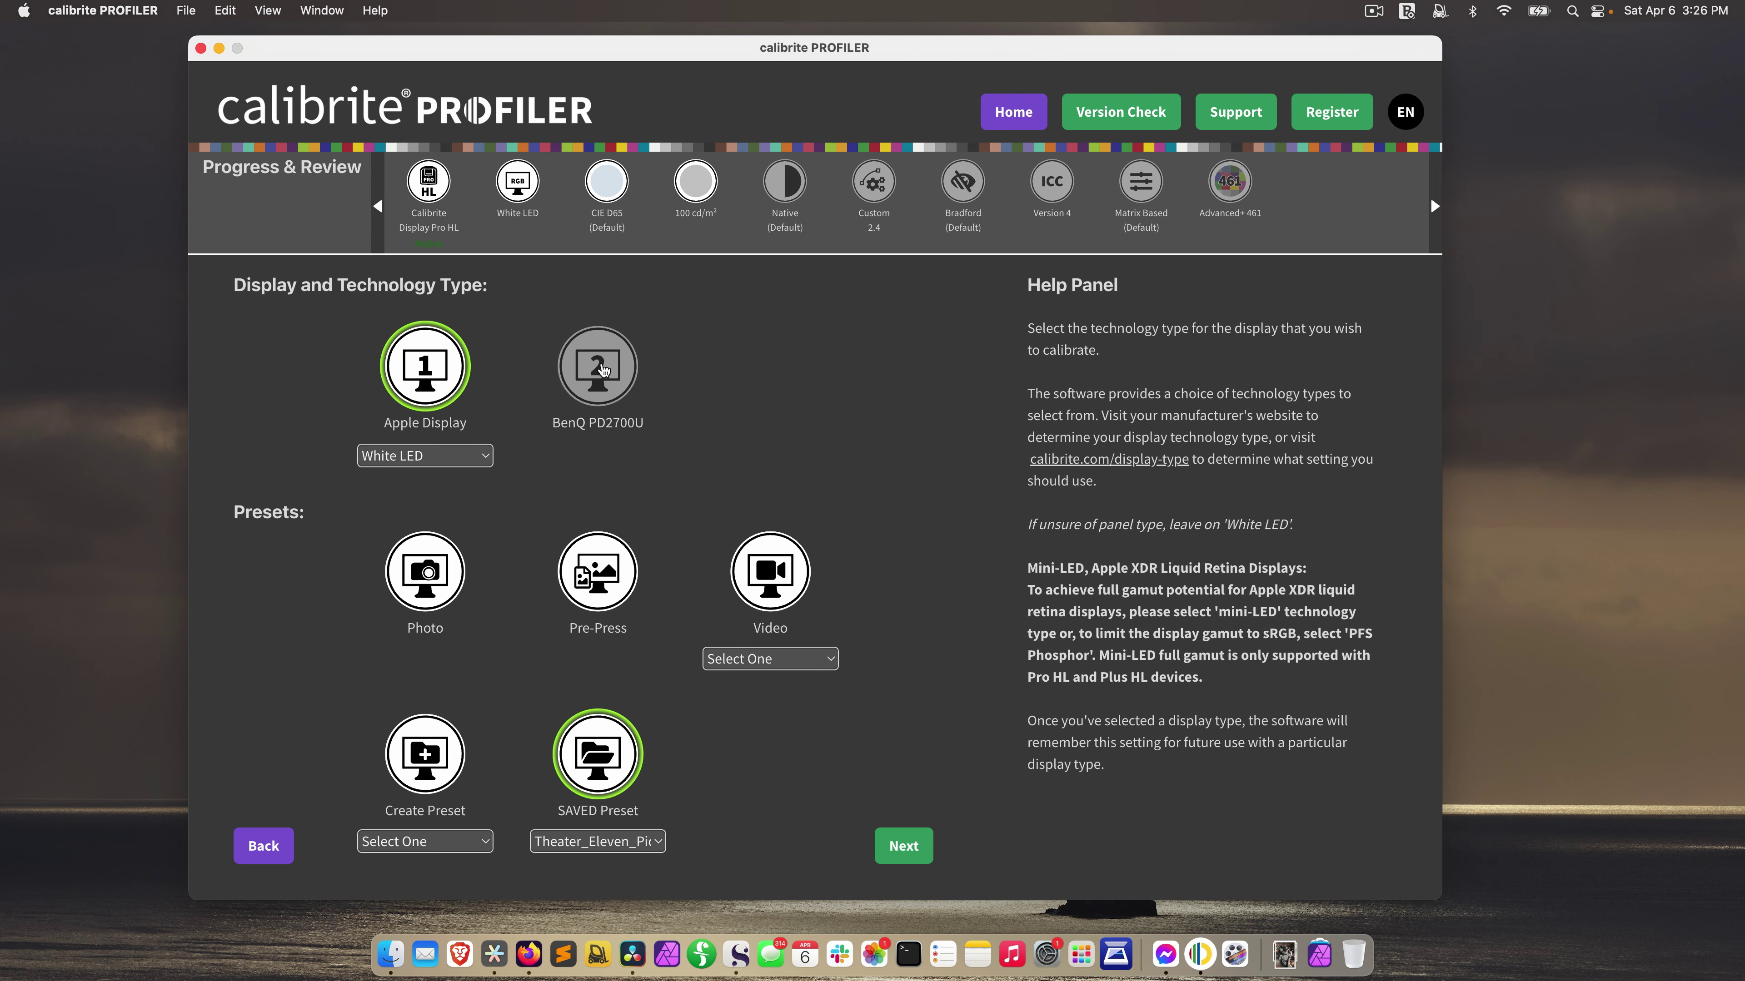
{"action": "left_click", "coordinate": [603, 370]}
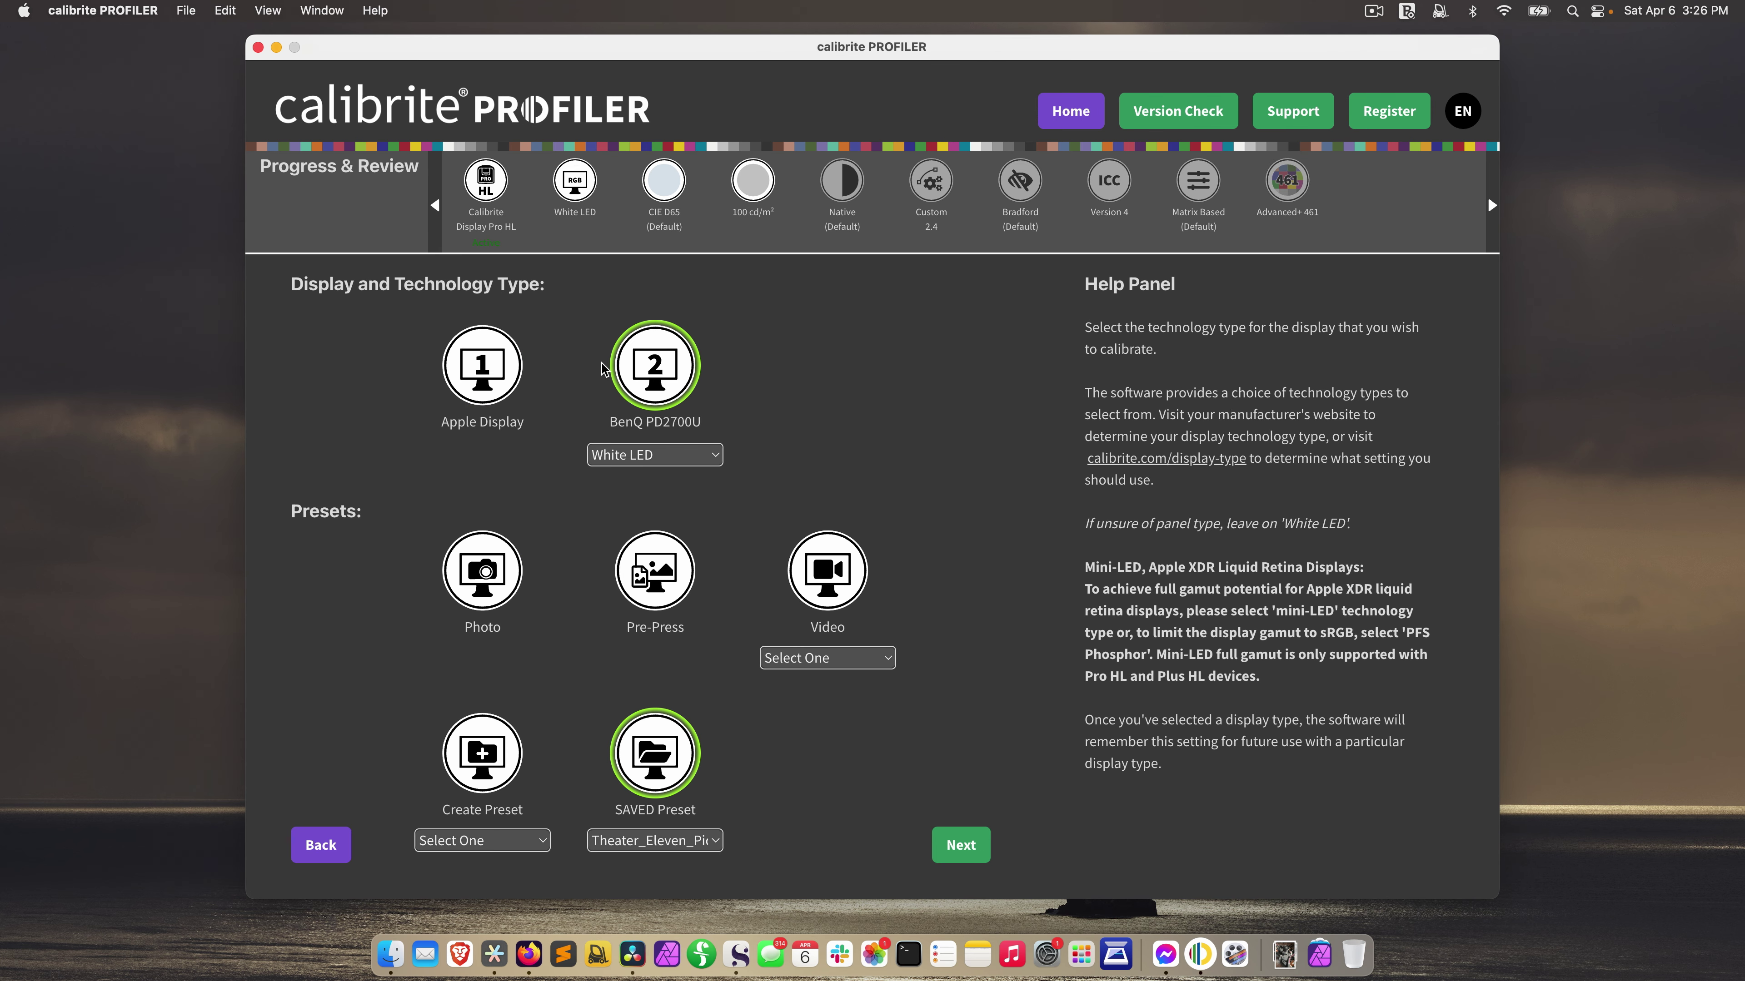
Start the display measurement, pass positioning and brightness, then stop the measurement process
{"action": "left_click", "coordinate": [960, 846]}
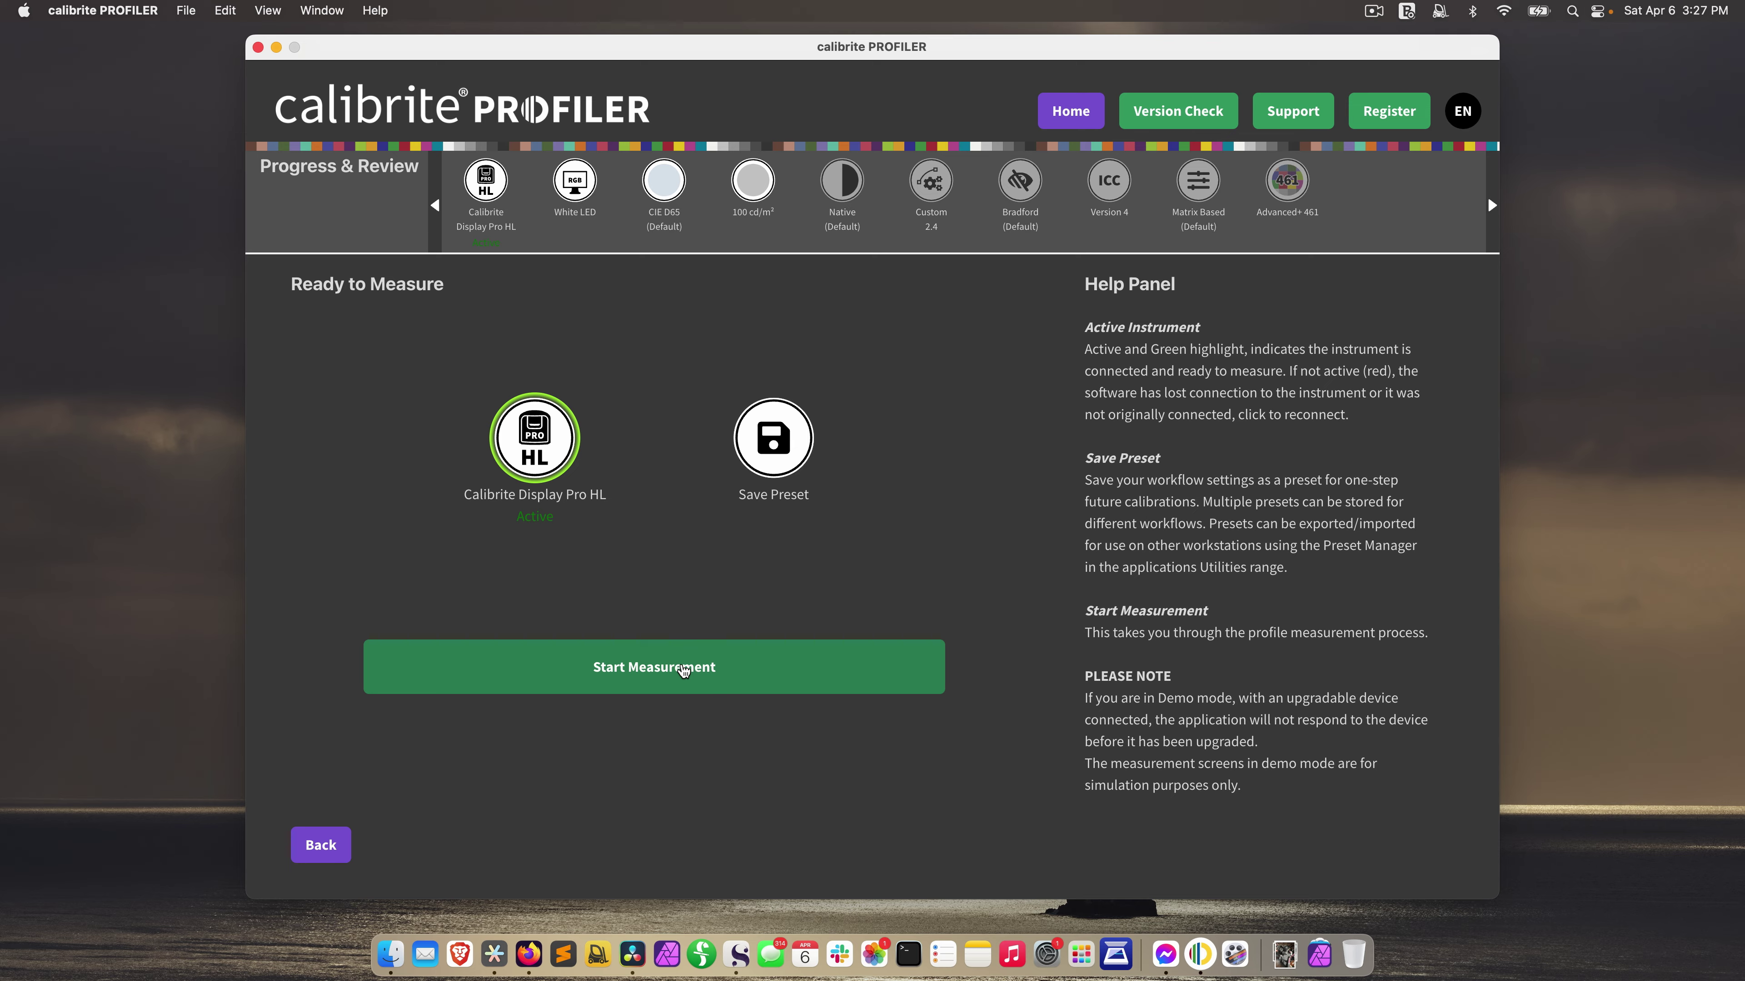
{"action": "left_click", "coordinate": [697, 676]}
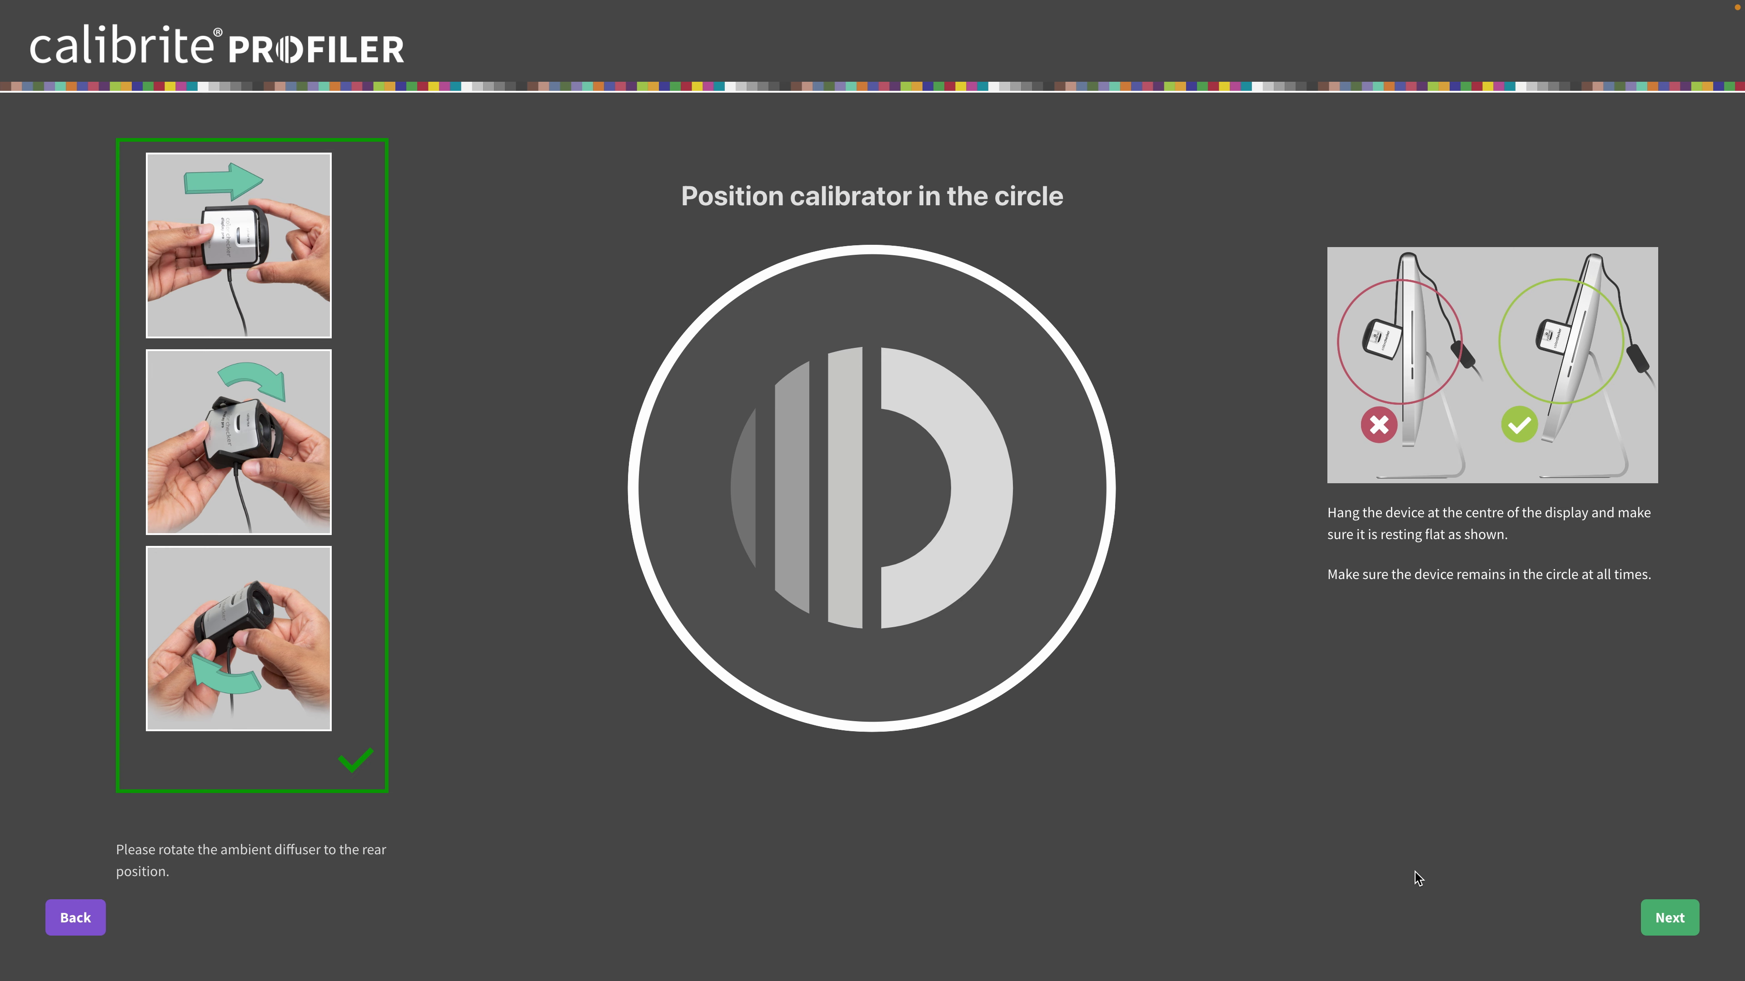
{"action": "left_click", "coordinate": [1668, 924]}
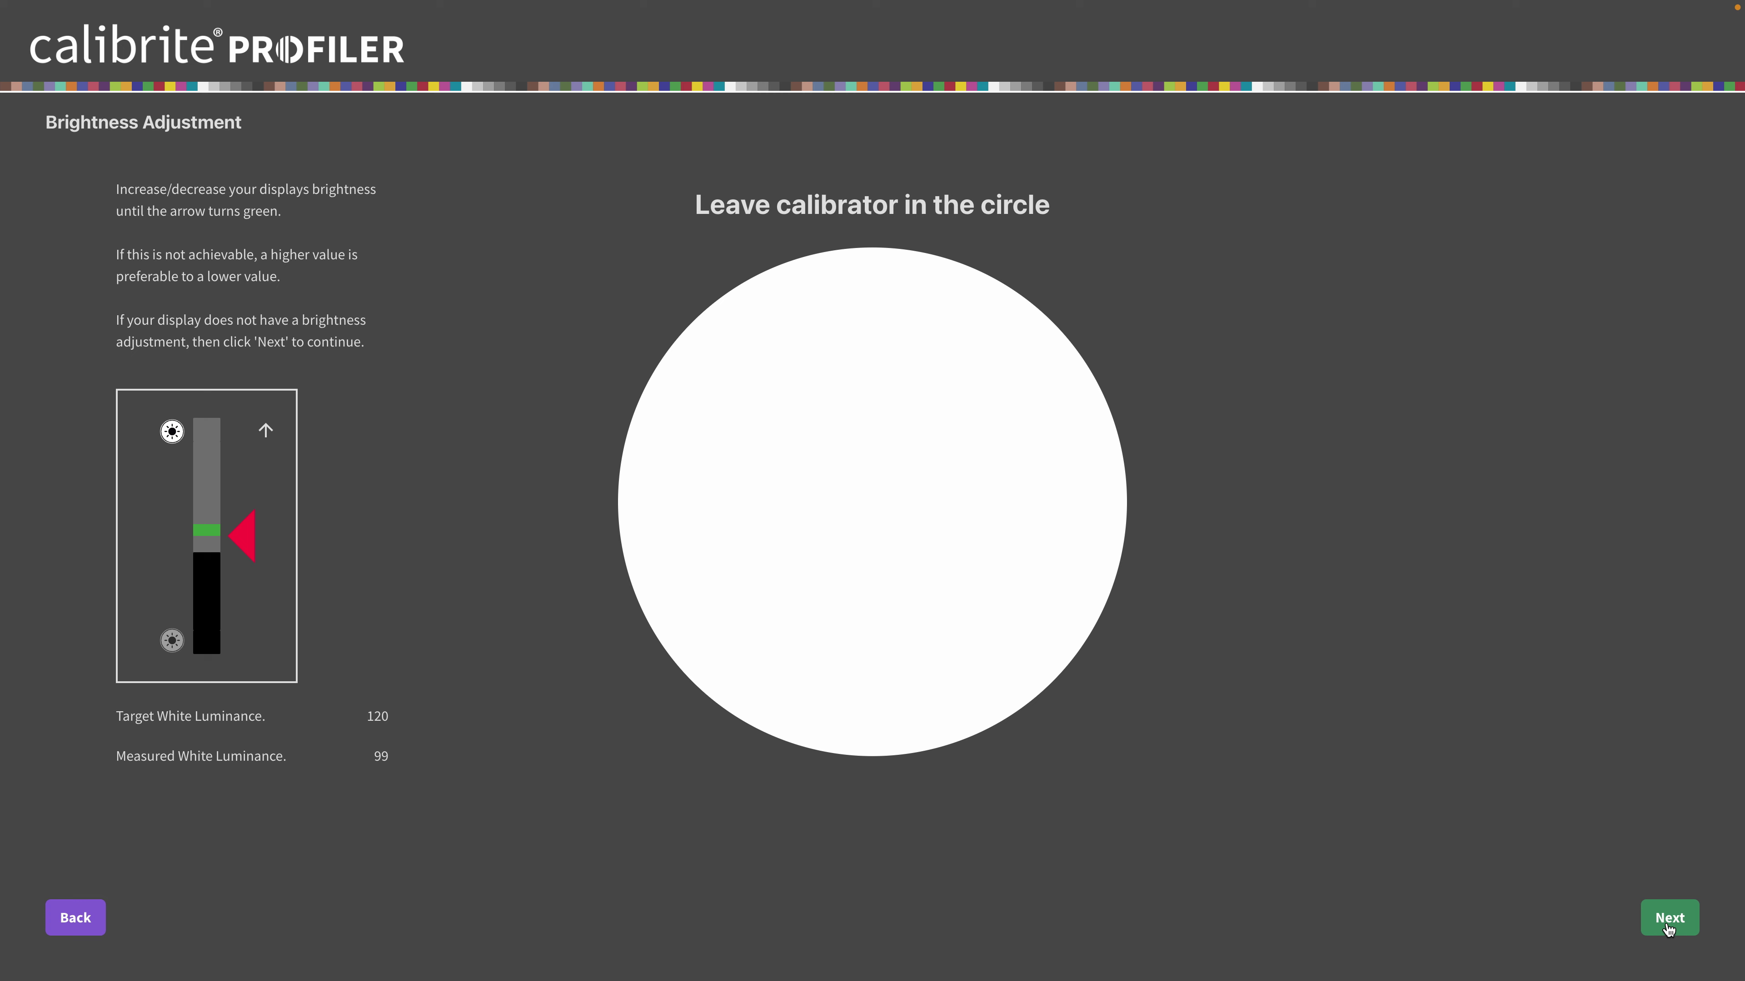
{"action": "left_click", "coordinate": [1668, 924]}
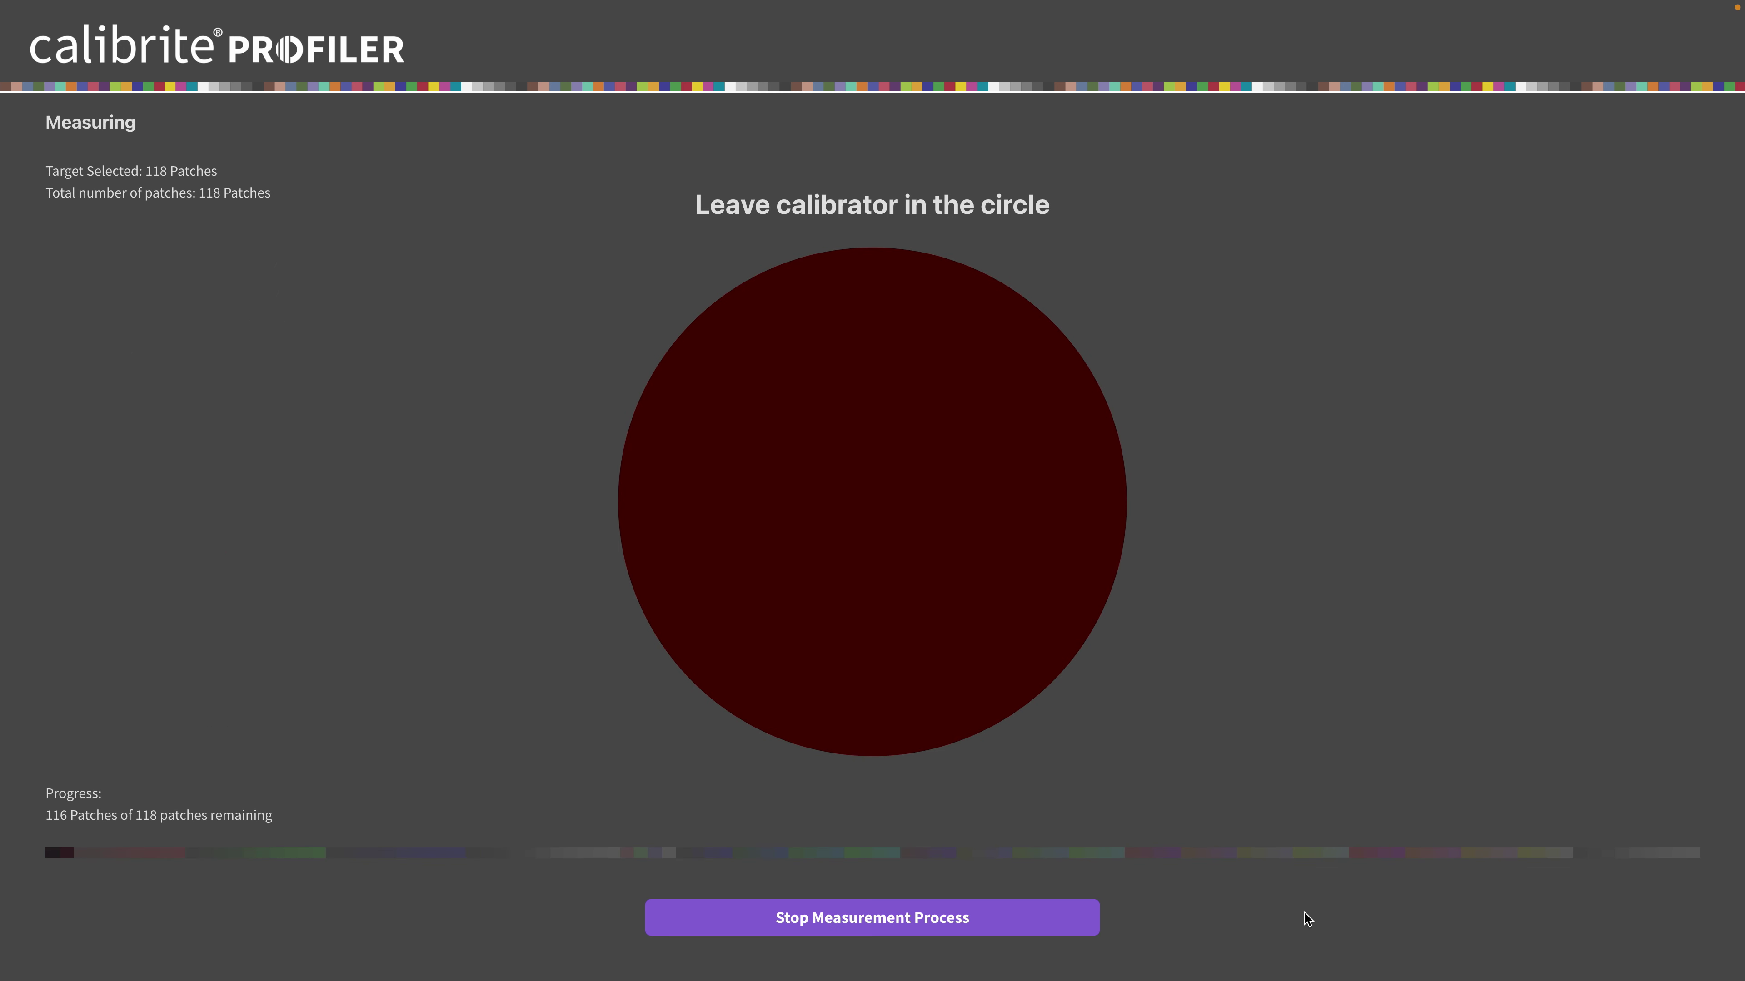
{"action": "left_click", "coordinate": [858, 924]}
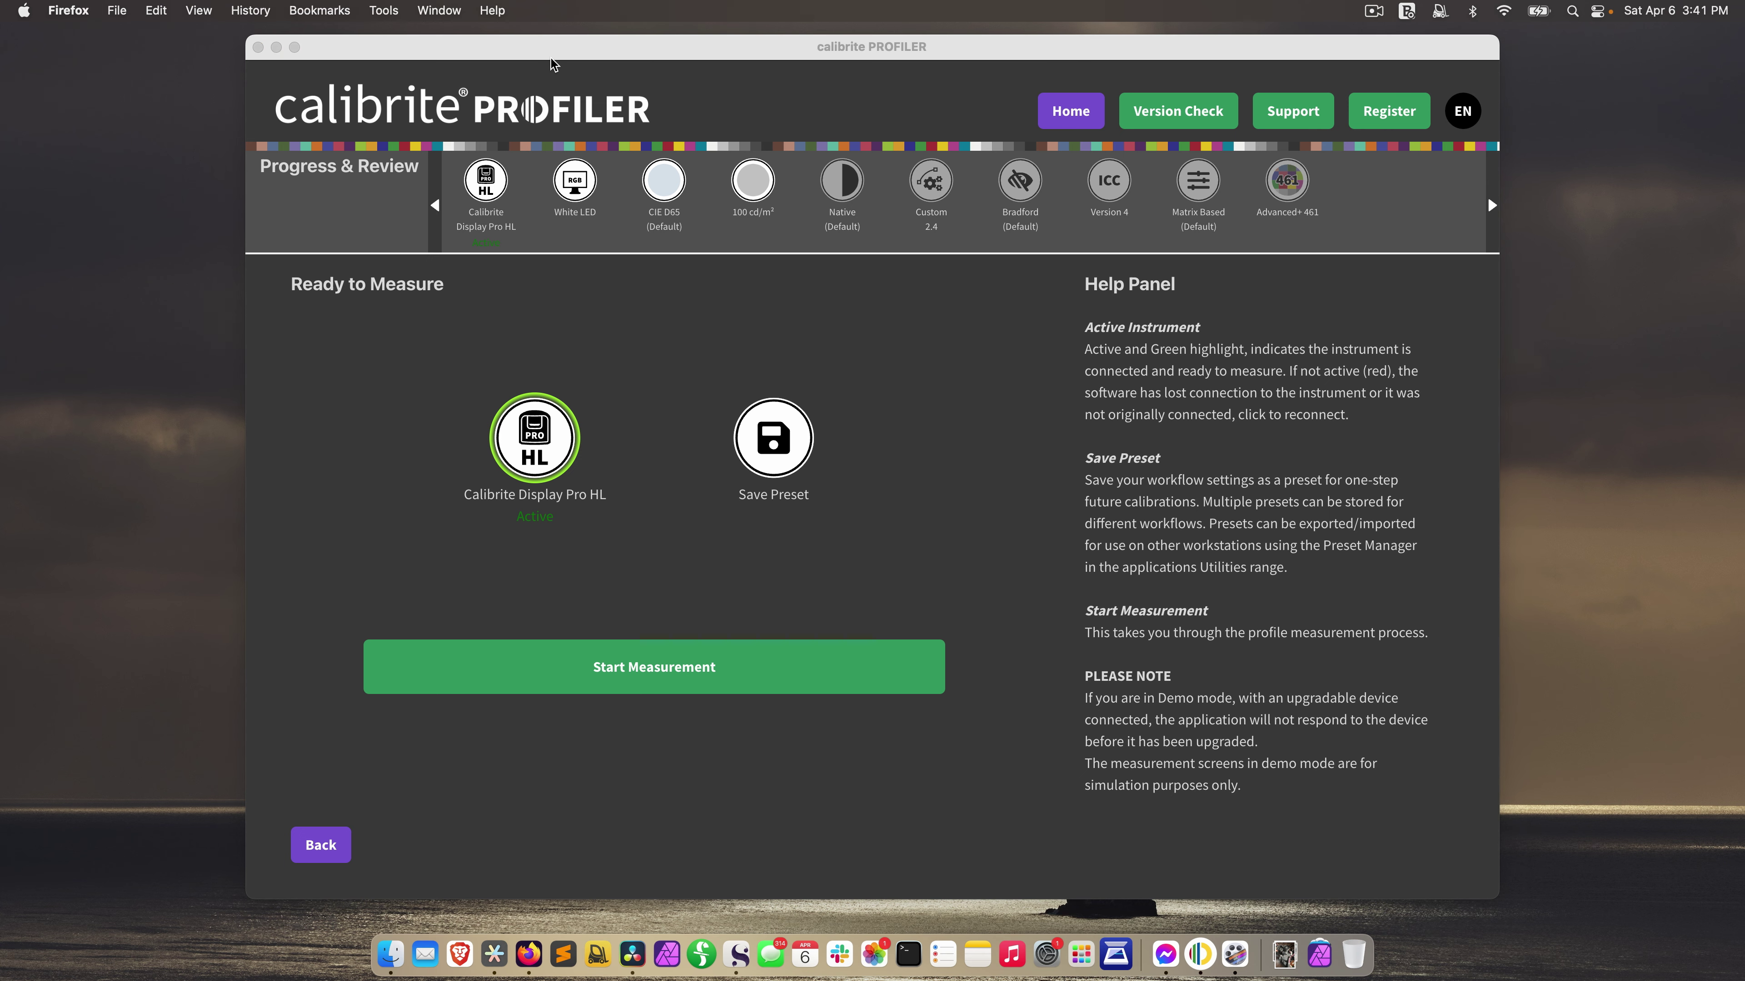
Move the PROFILER window further left and minimize it
{"action": "left_click", "coordinate": [553, 63]}
{"action": "left_click_drag", "start_coordinate": [553, 63], "coordinate": [390, 74]}
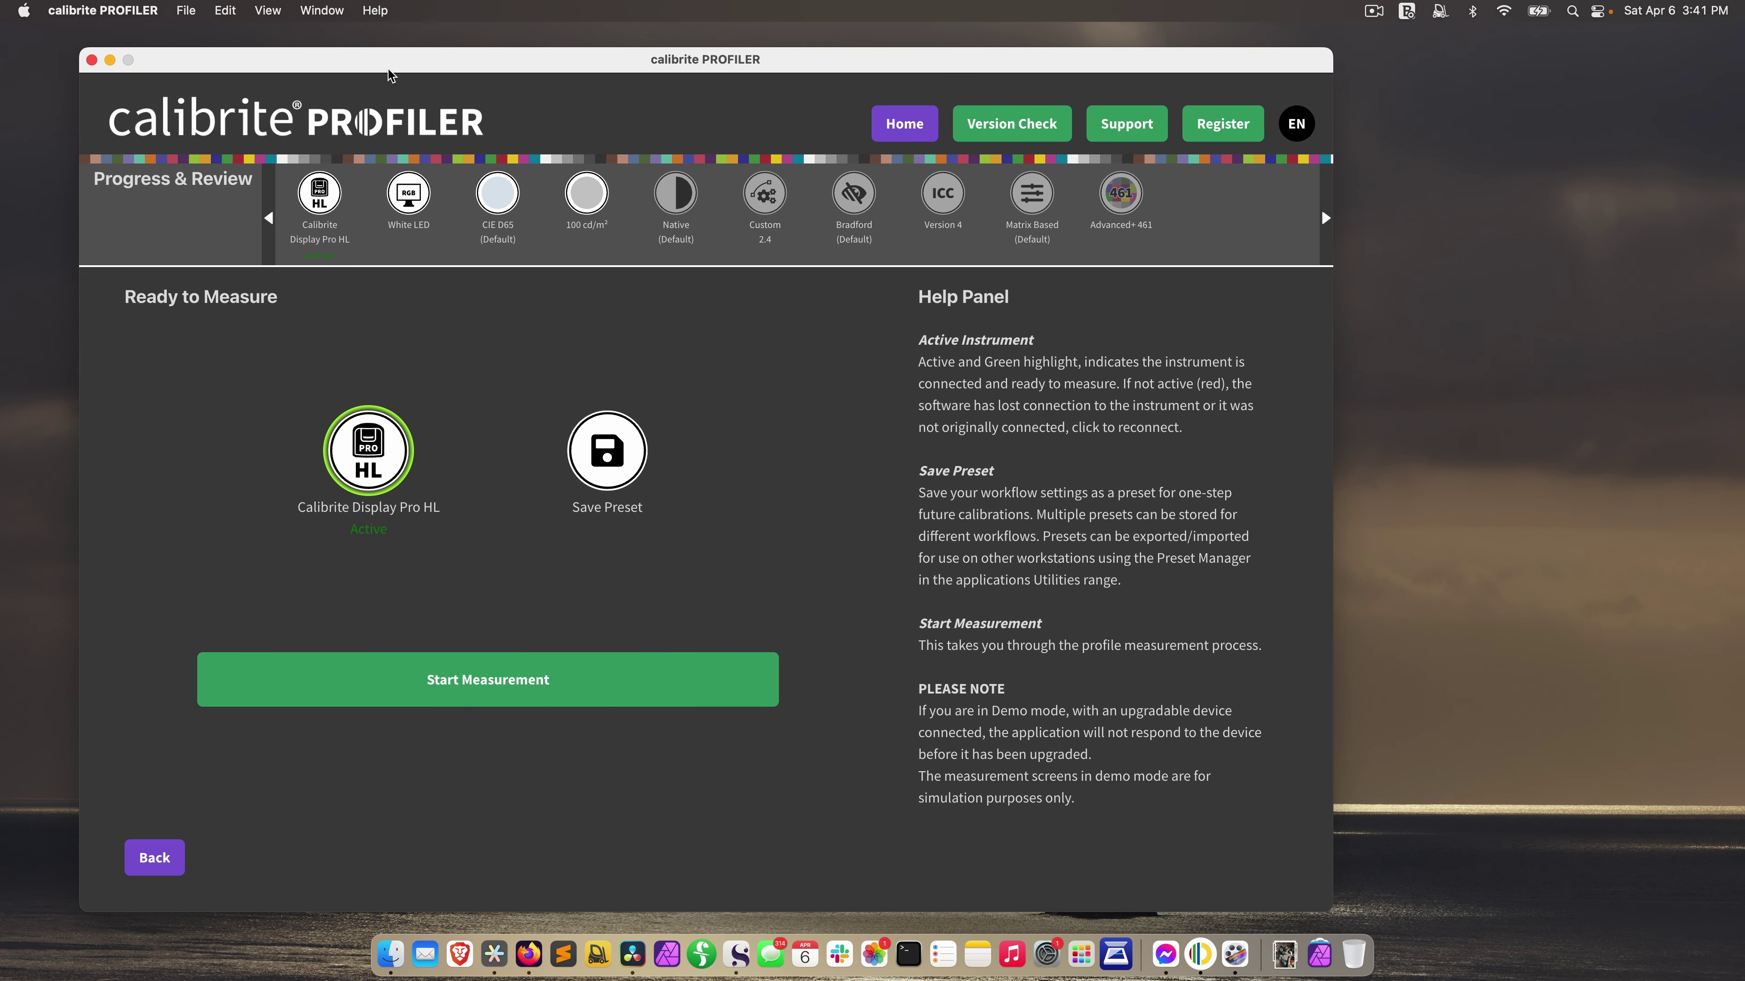
{"action": "left_click", "coordinate": [109, 60]}
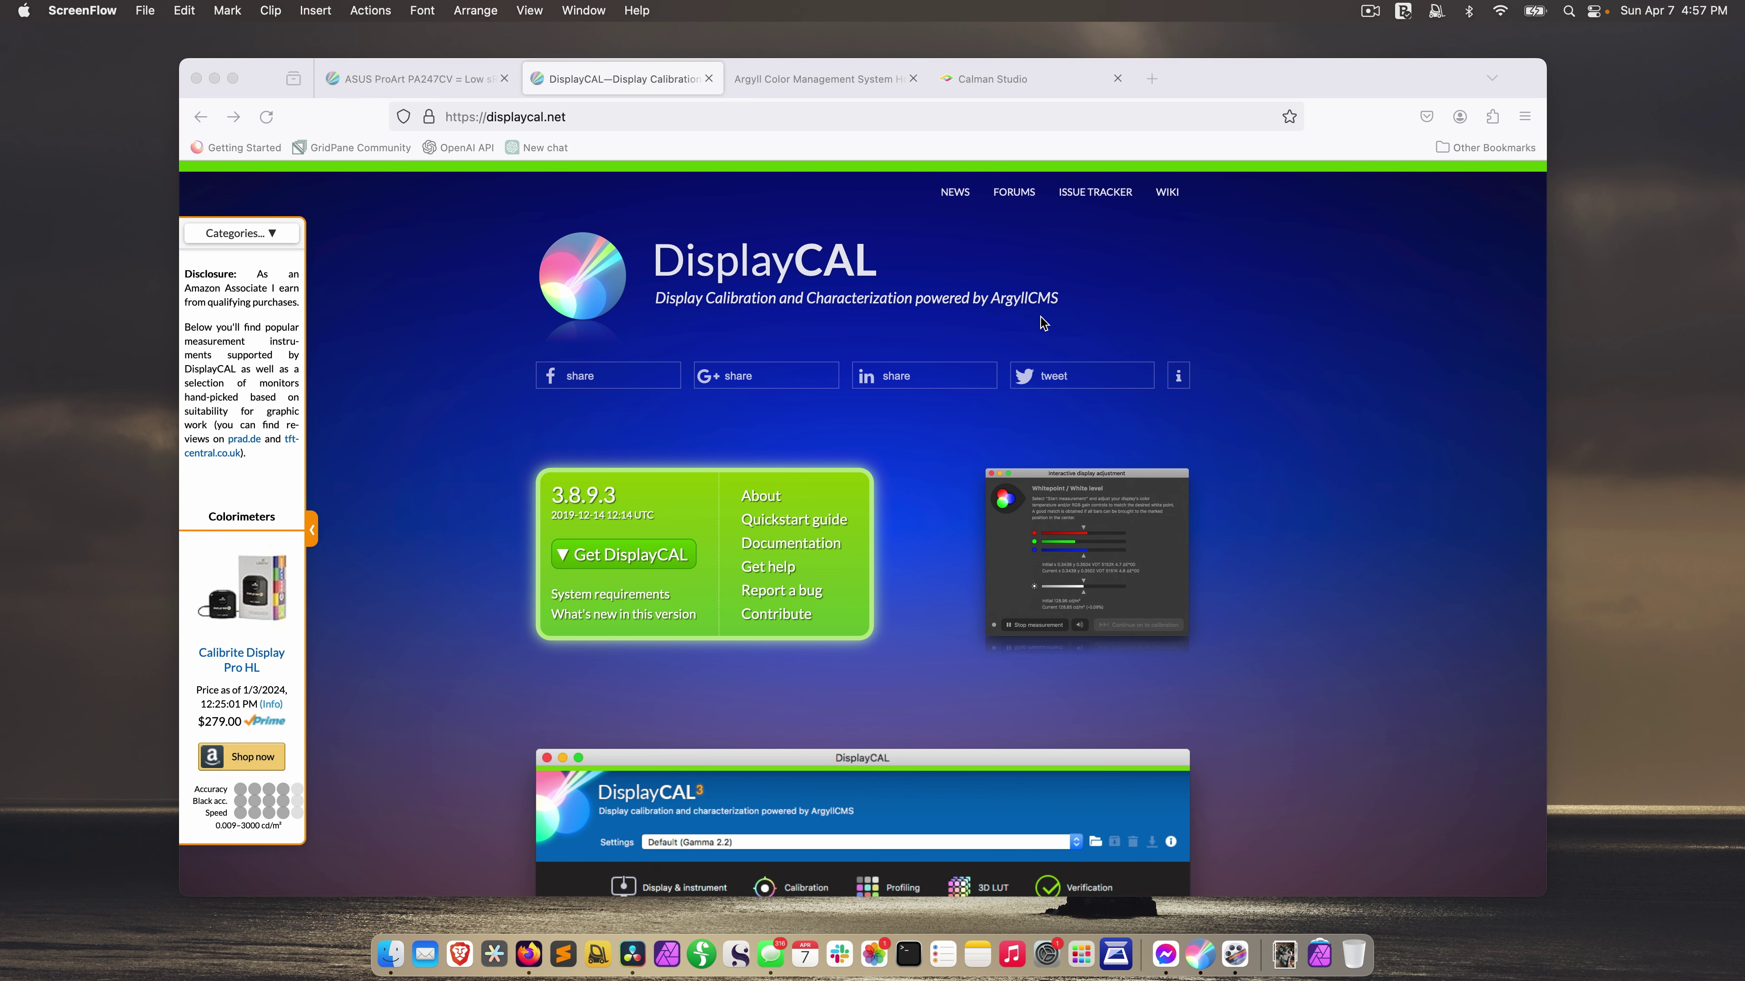
Browse the Argyll CMS, Calman Studio and DisplayCAL tabs, ending on Argyll CMS
{"action": "left_click", "coordinate": [780, 79]}
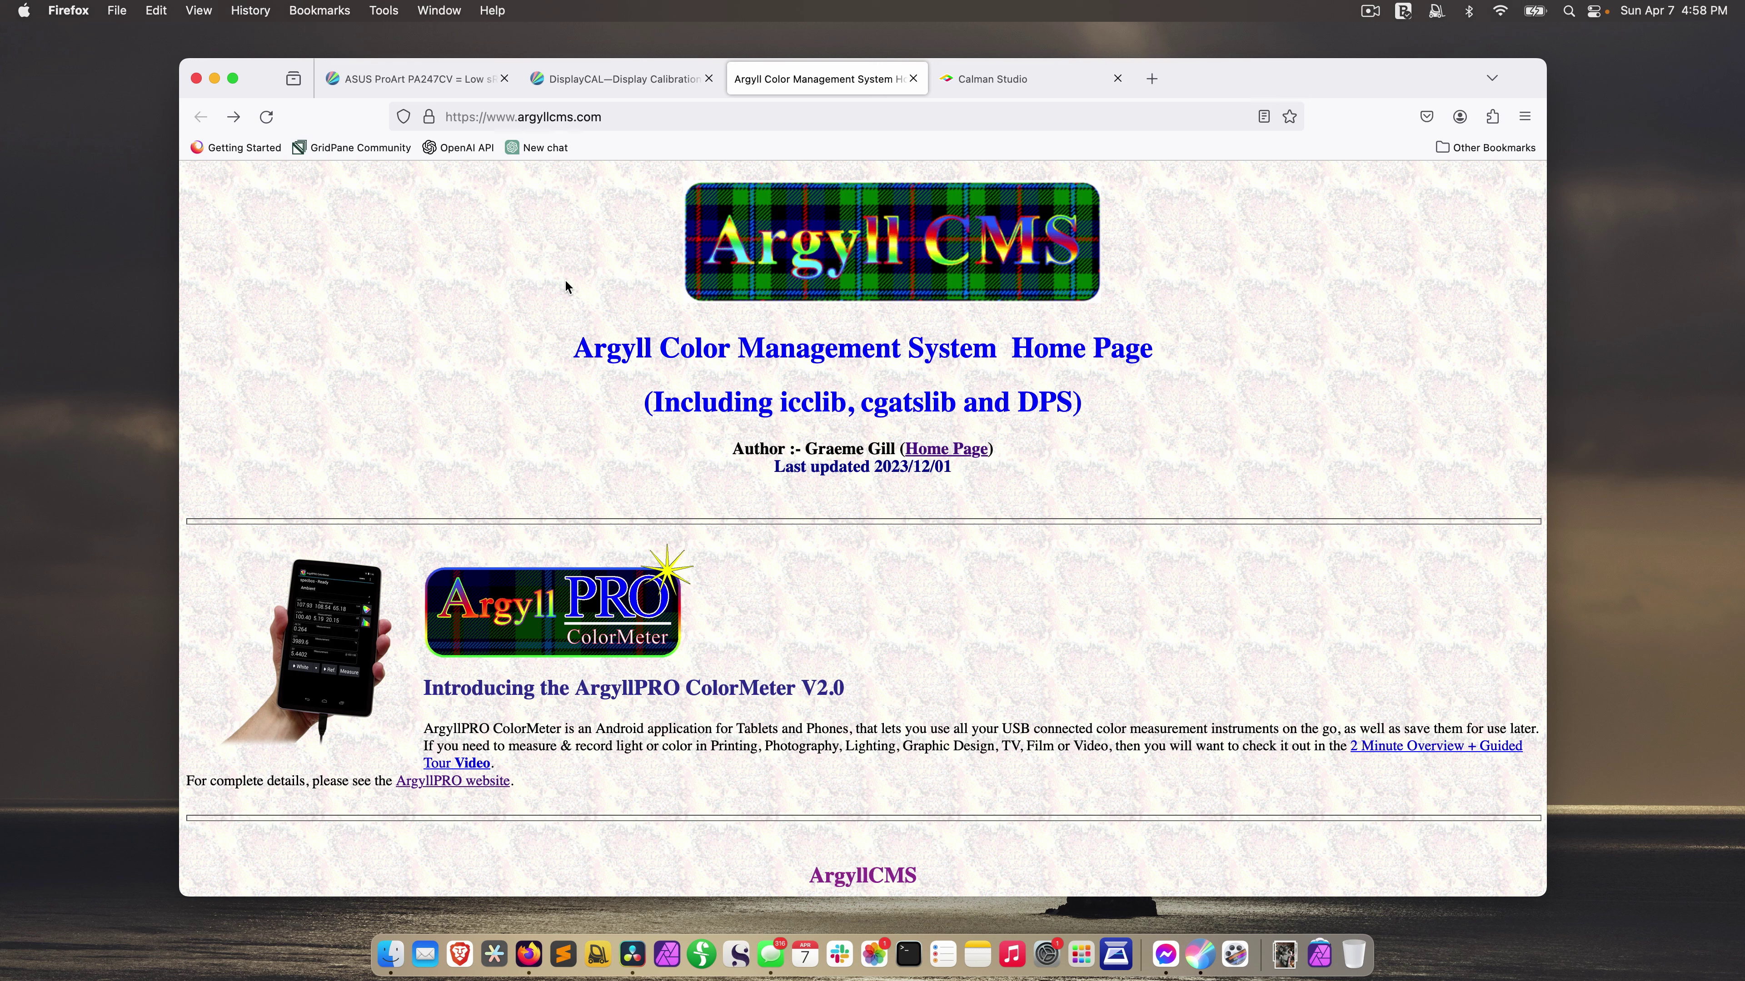
{"action": "left_click", "coordinate": [999, 89]}
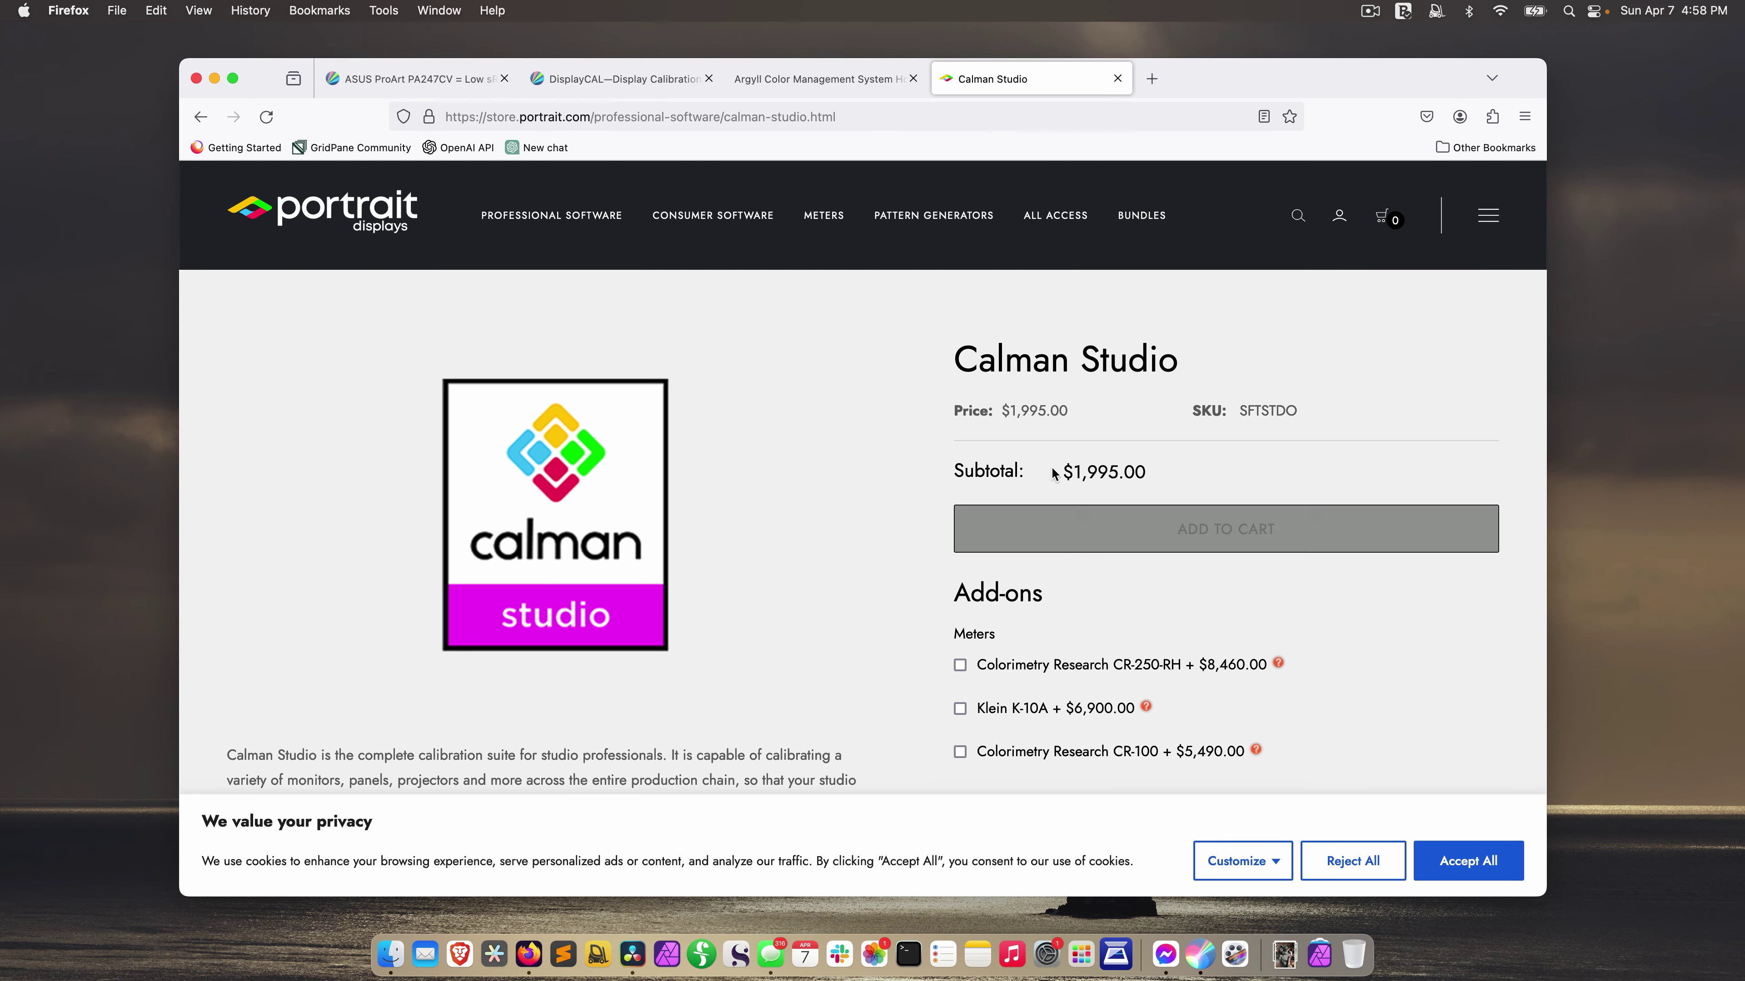
{"action": "key", "text": "super+2"}
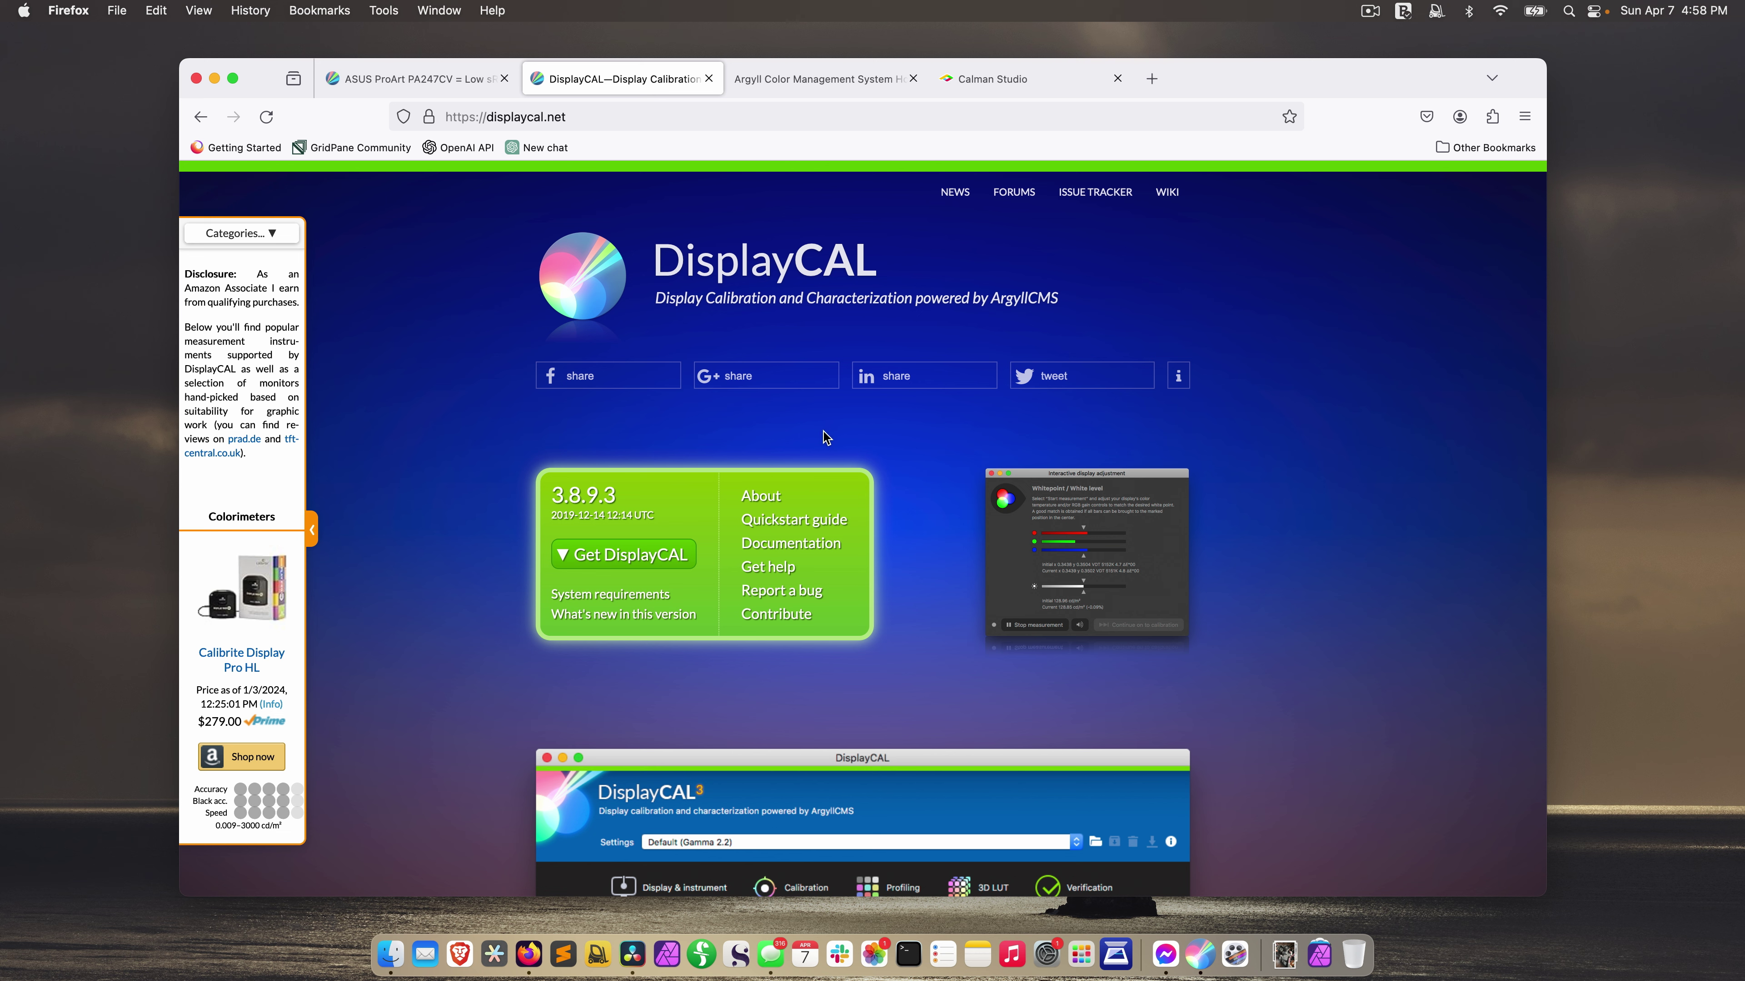
{"action": "left_click", "coordinate": [798, 101]}
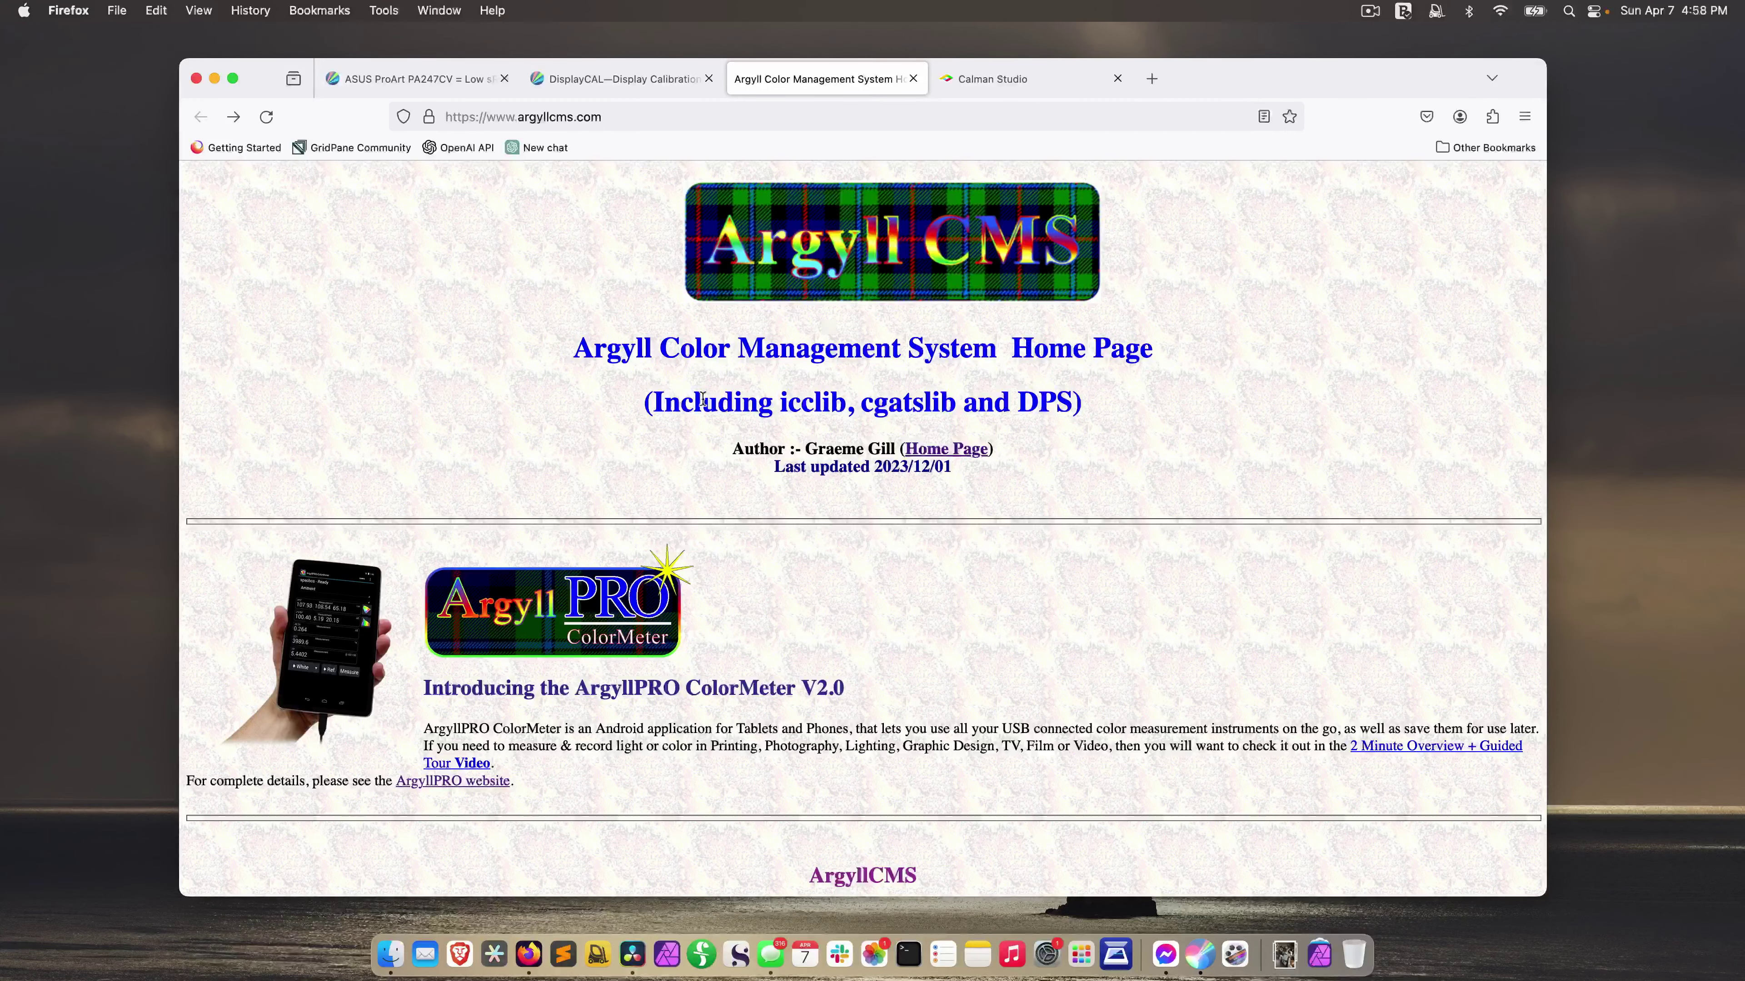
Save the Mac OS X installer package DisplayCAL-3.8.9.3.pkg into bmd and open it
{"action": "left_click", "coordinate": [604, 78]}
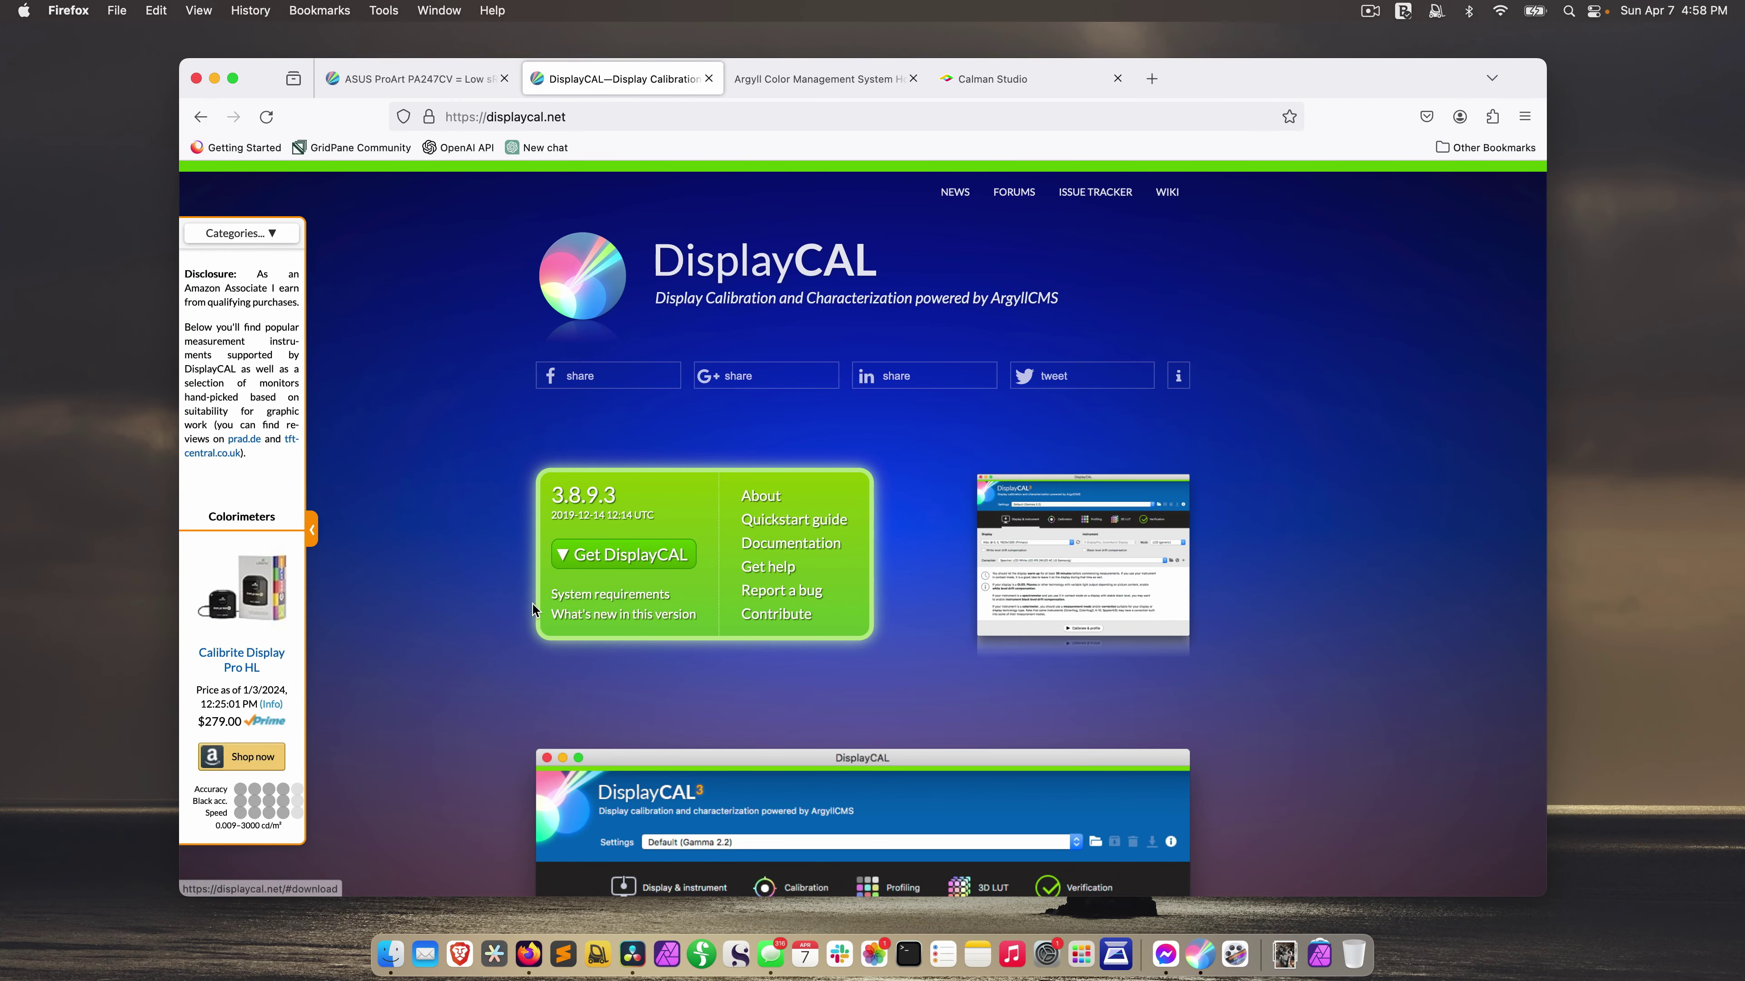
{"action": "left_click", "coordinate": [625, 562]}
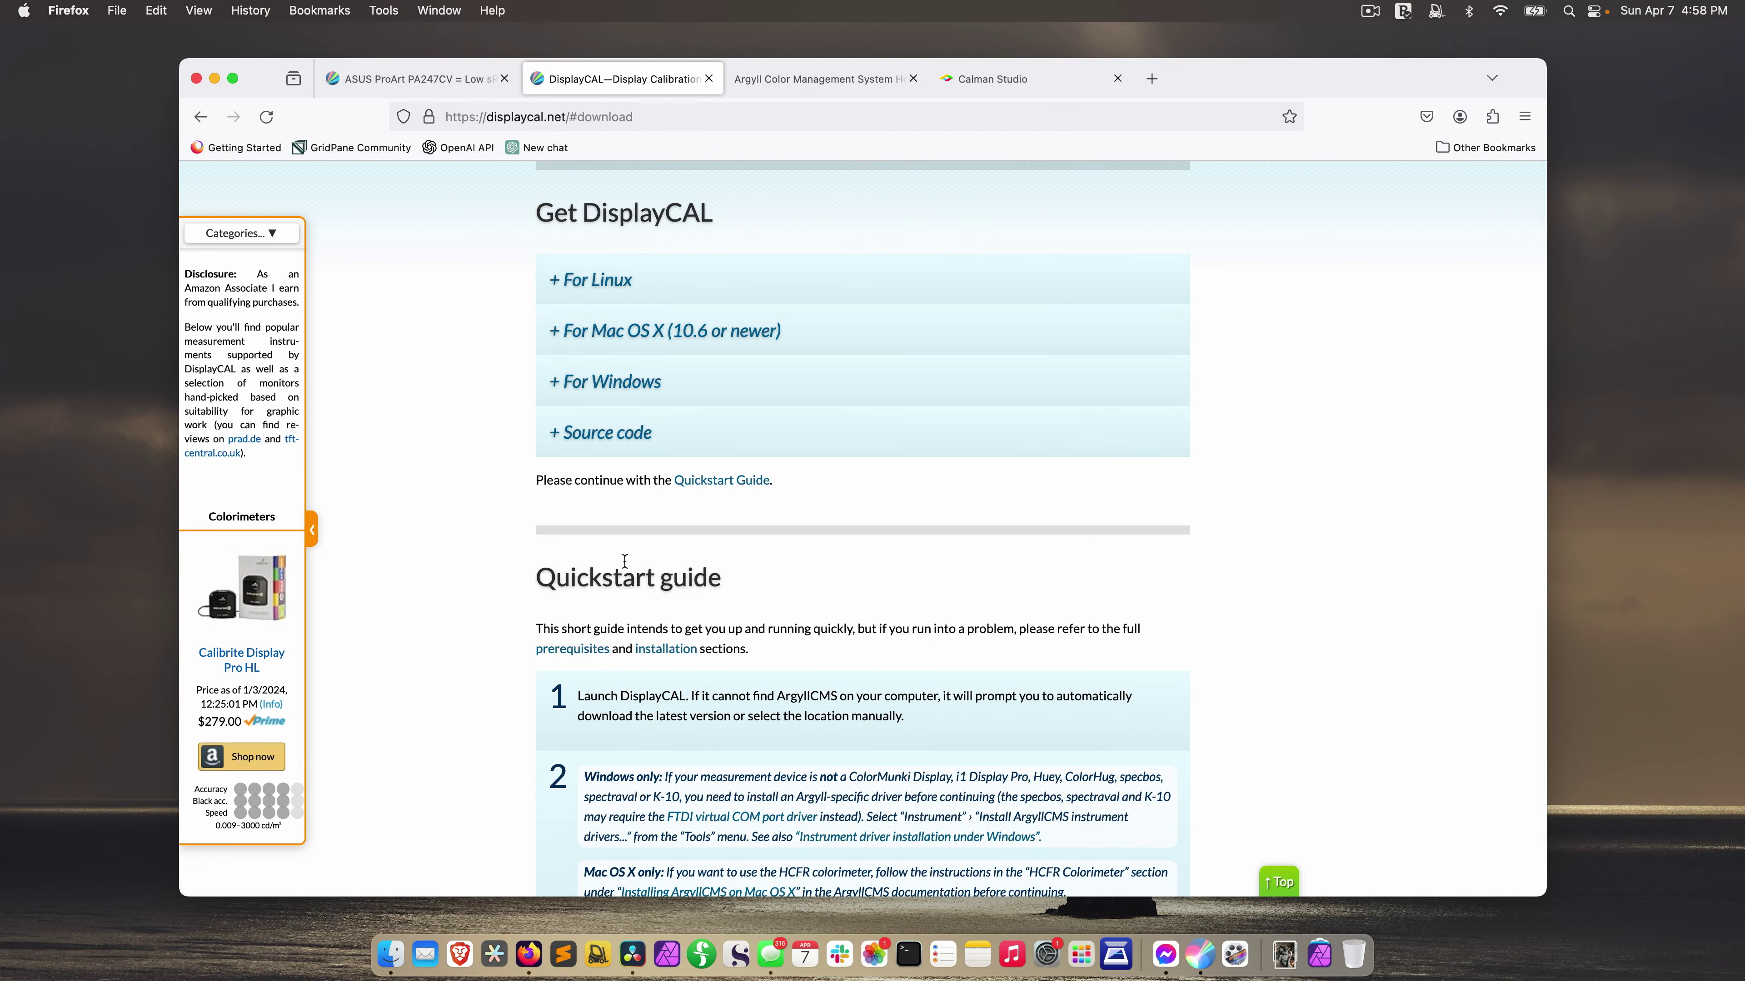
{"action": "left_click", "coordinate": [706, 332]}
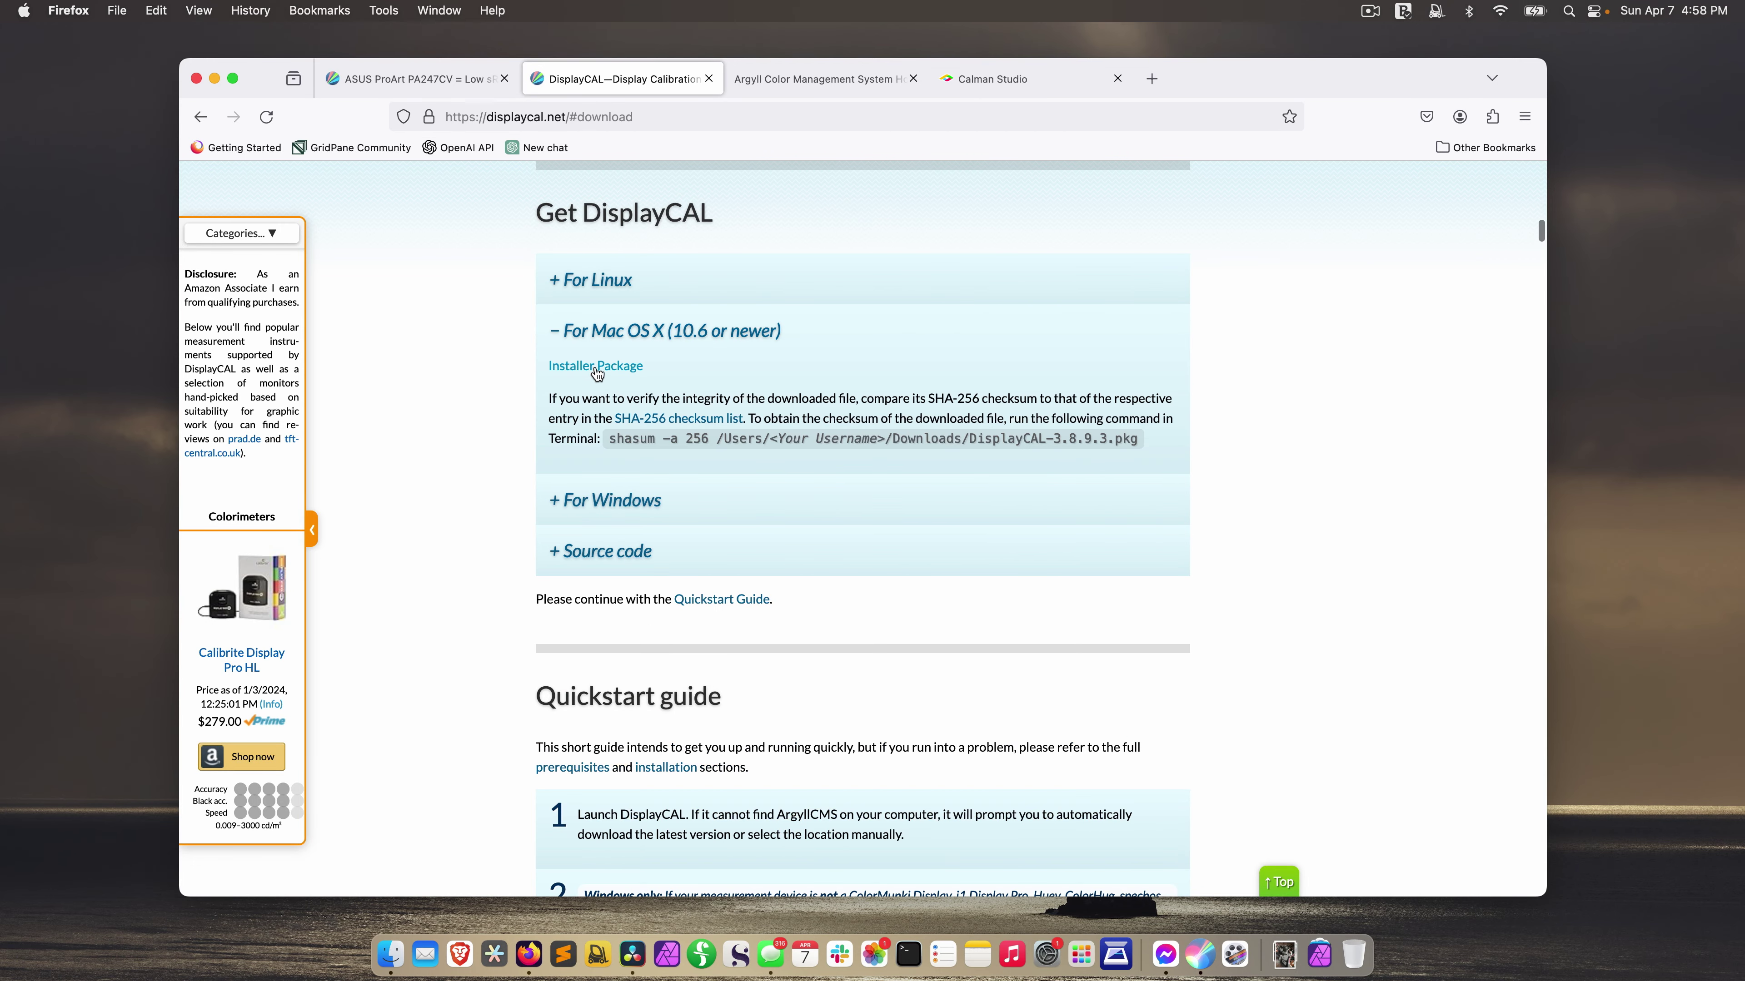
{"action": "left_click", "coordinate": [596, 370]}
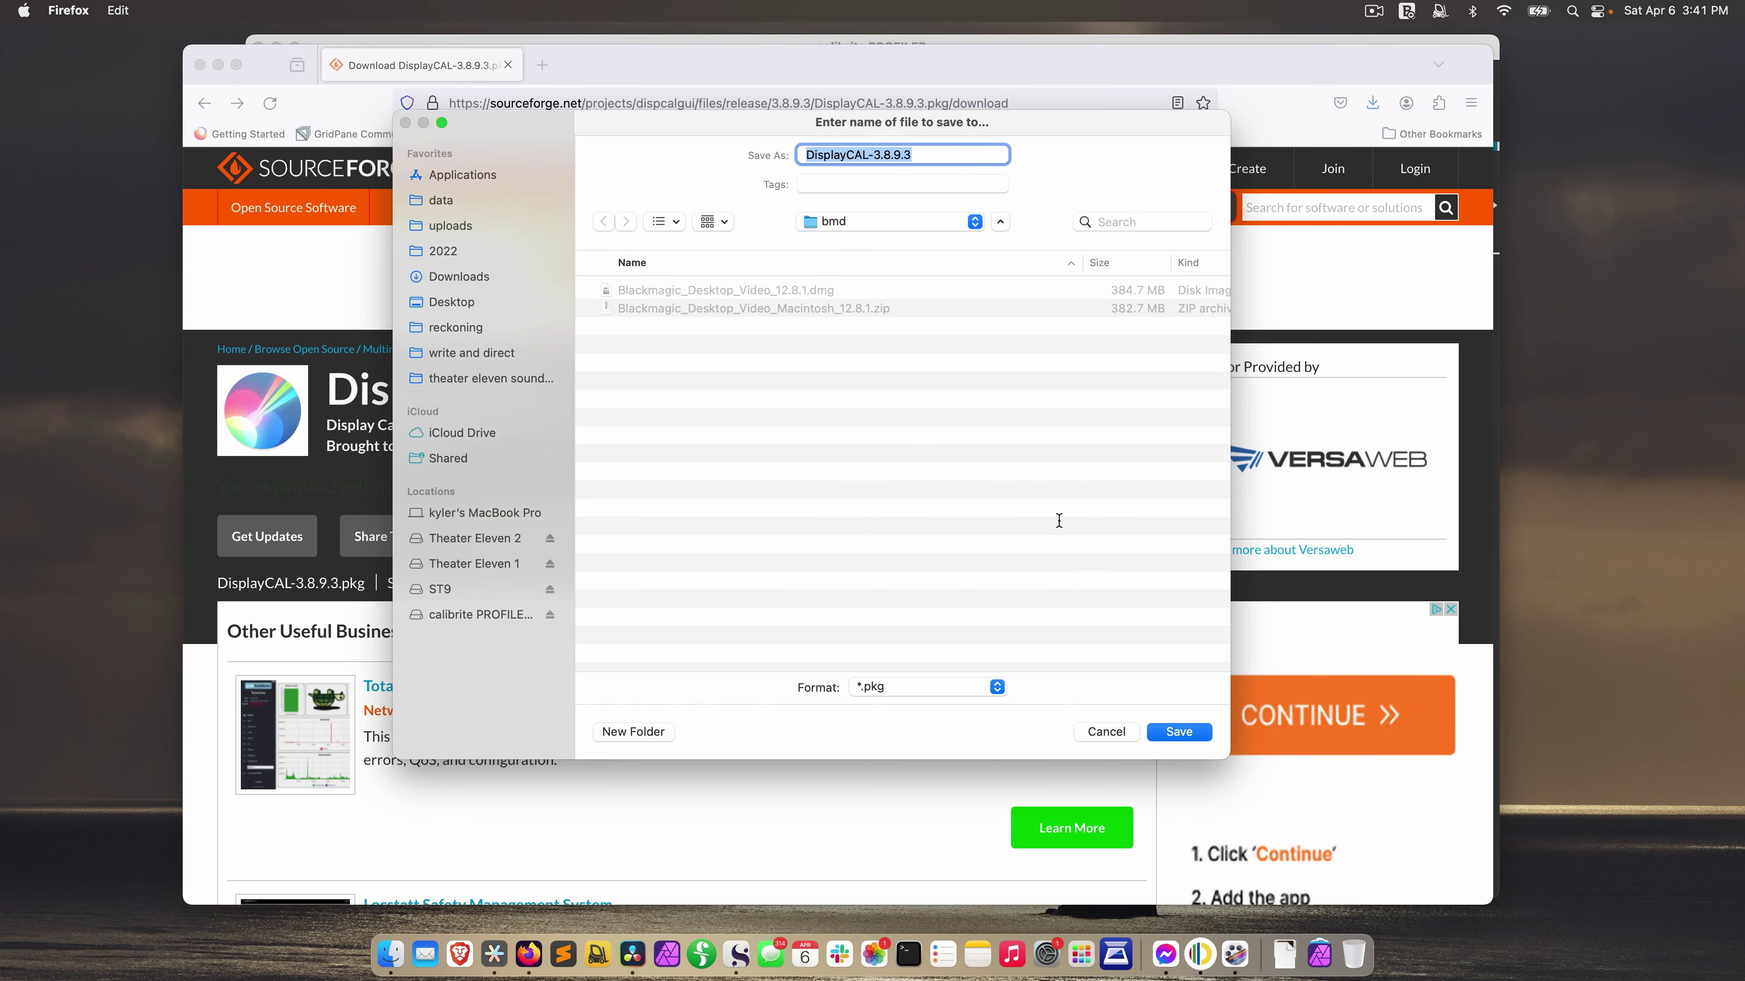
{"action": "left_click", "coordinate": [1179, 732]}
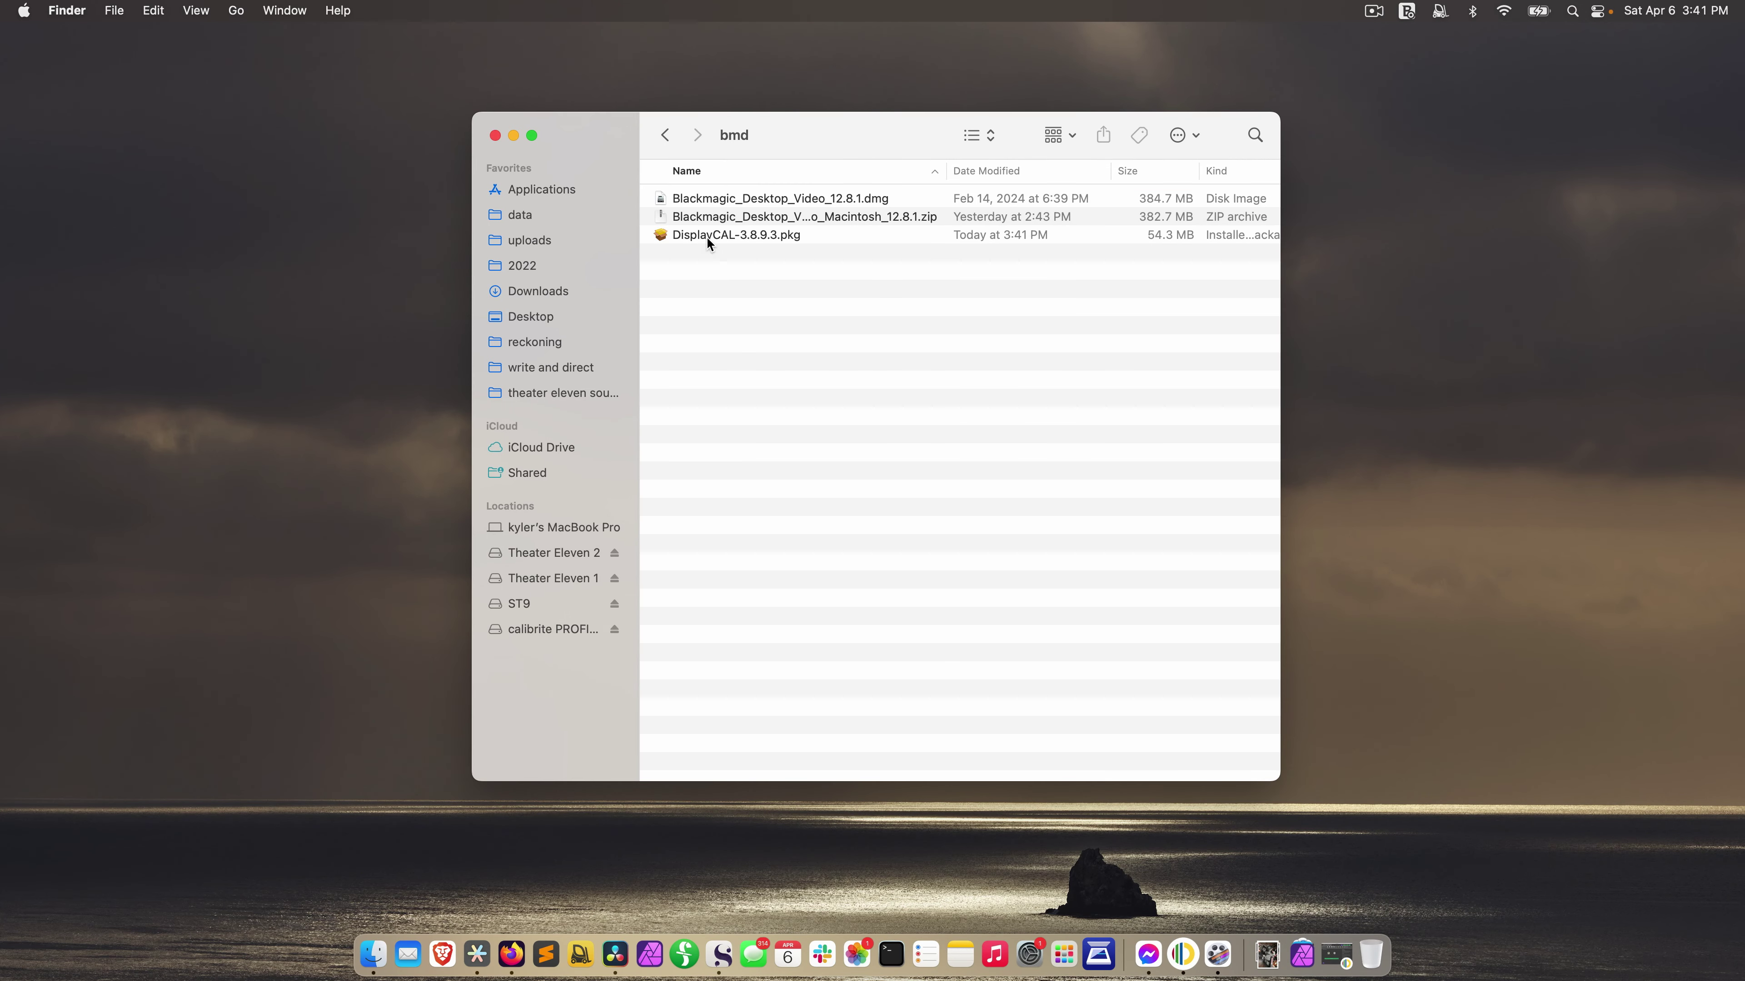
{"action": "double_click", "coordinate": [706, 235]}
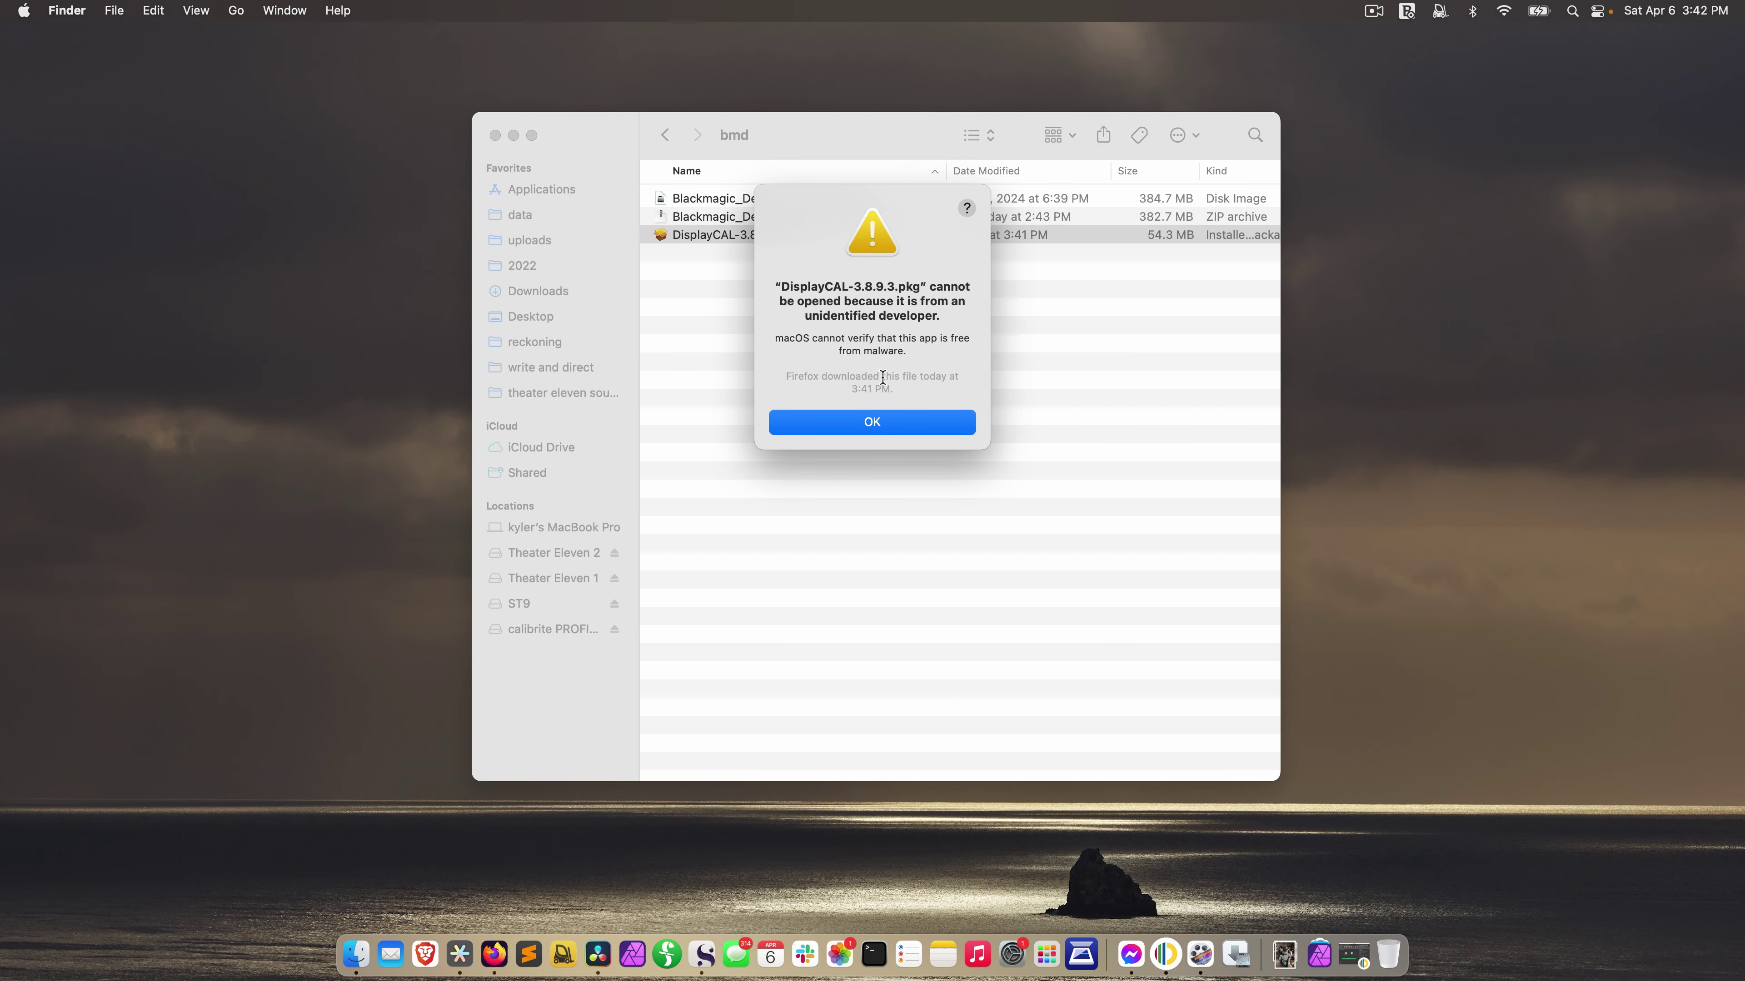
Unlock Security & Privacy with the account password and allow the blocked DisplayCAL package via Open Anyway
{"action": "left_click", "coordinate": [876, 423]}
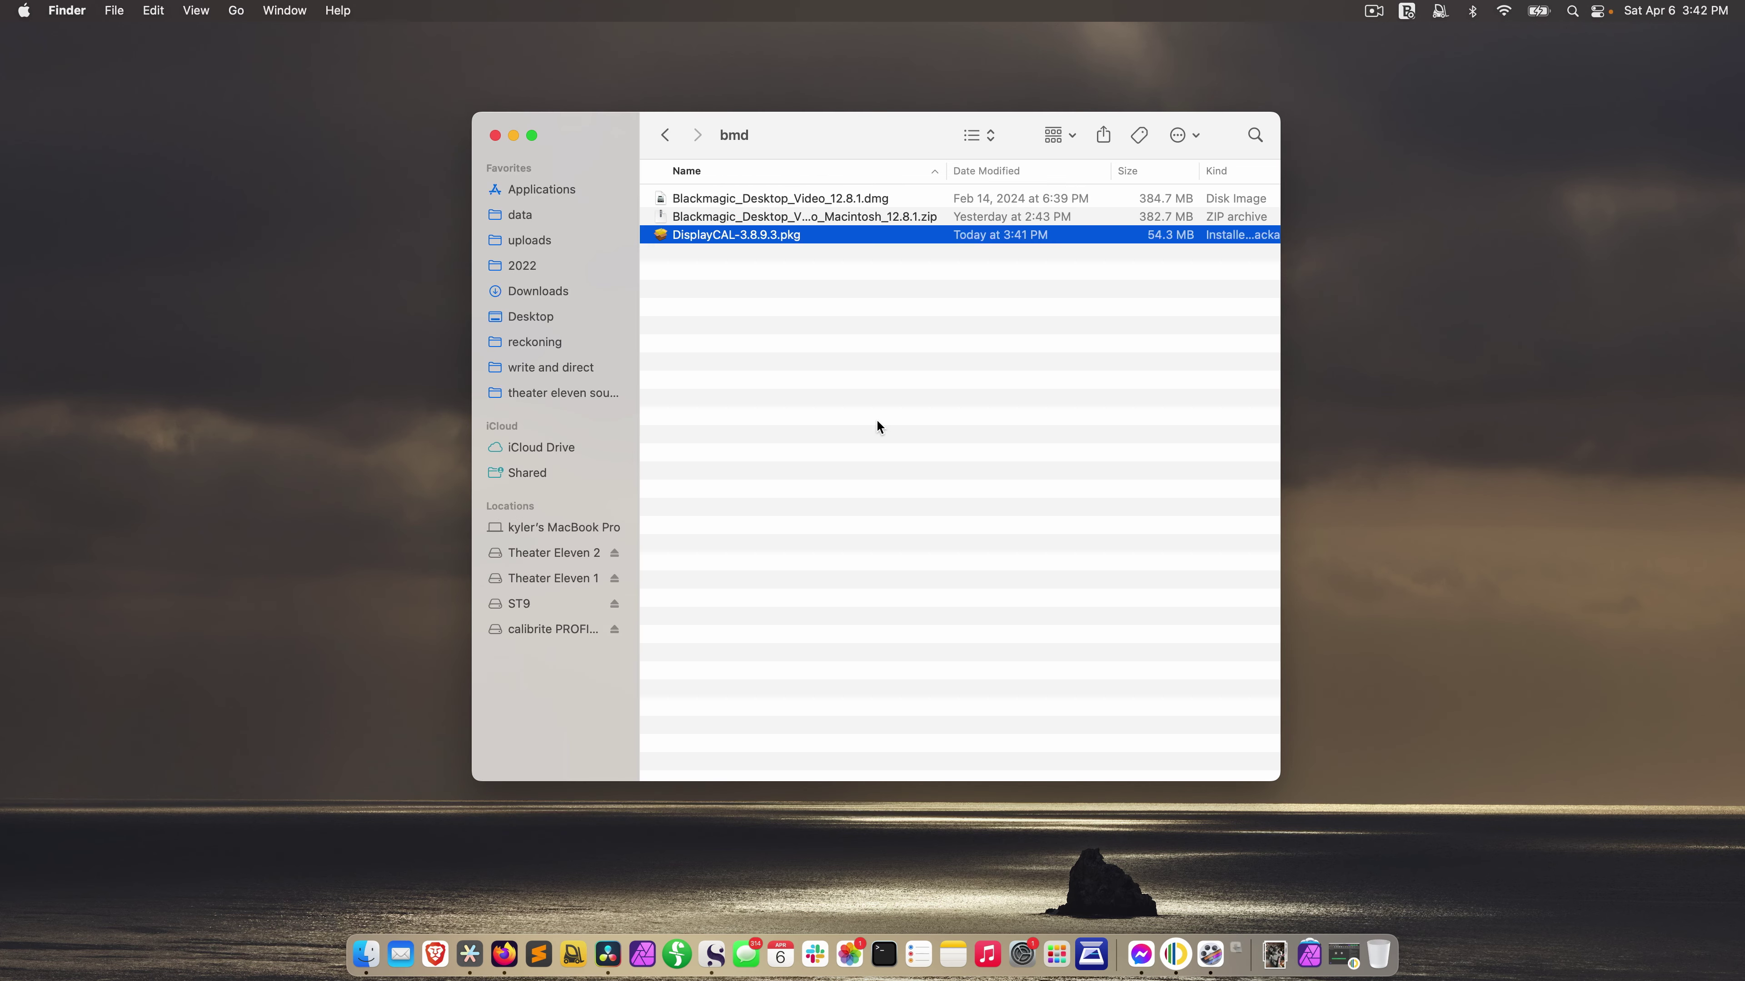
{"action": "left_click", "coordinate": [1030, 954]}
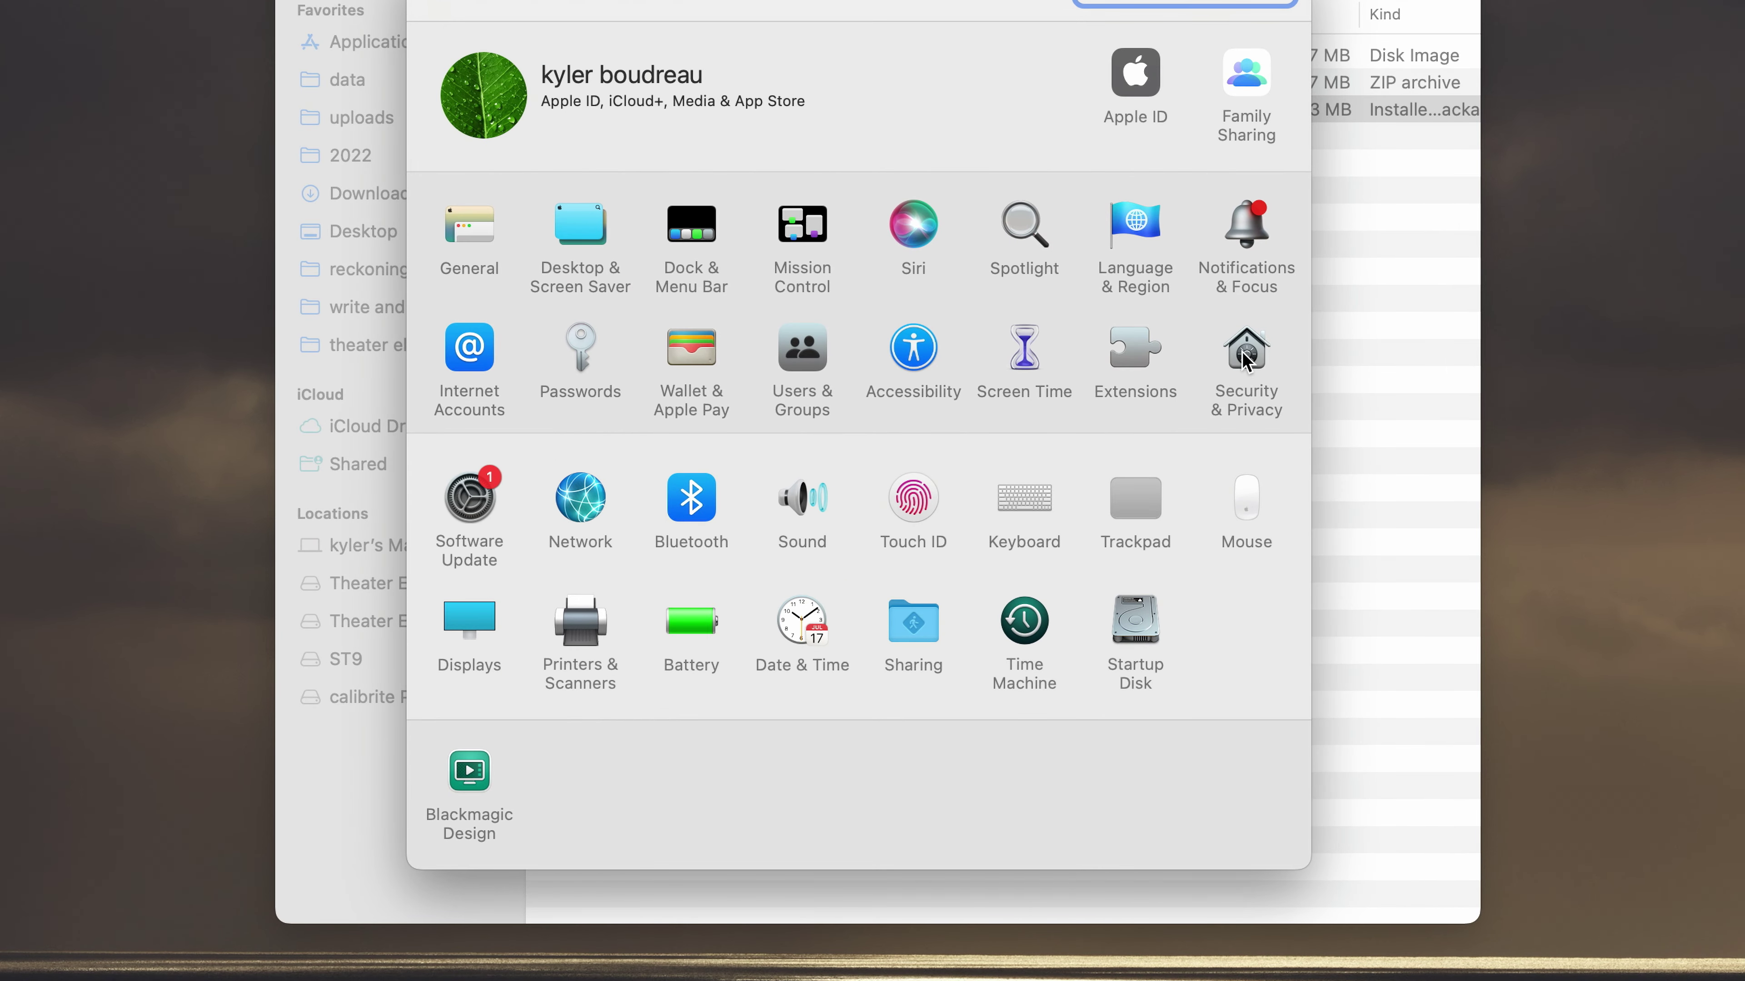
{"action": "left_click", "coordinate": [1241, 352]}
{"action": "left_click", "coordinate": [456, 790]}
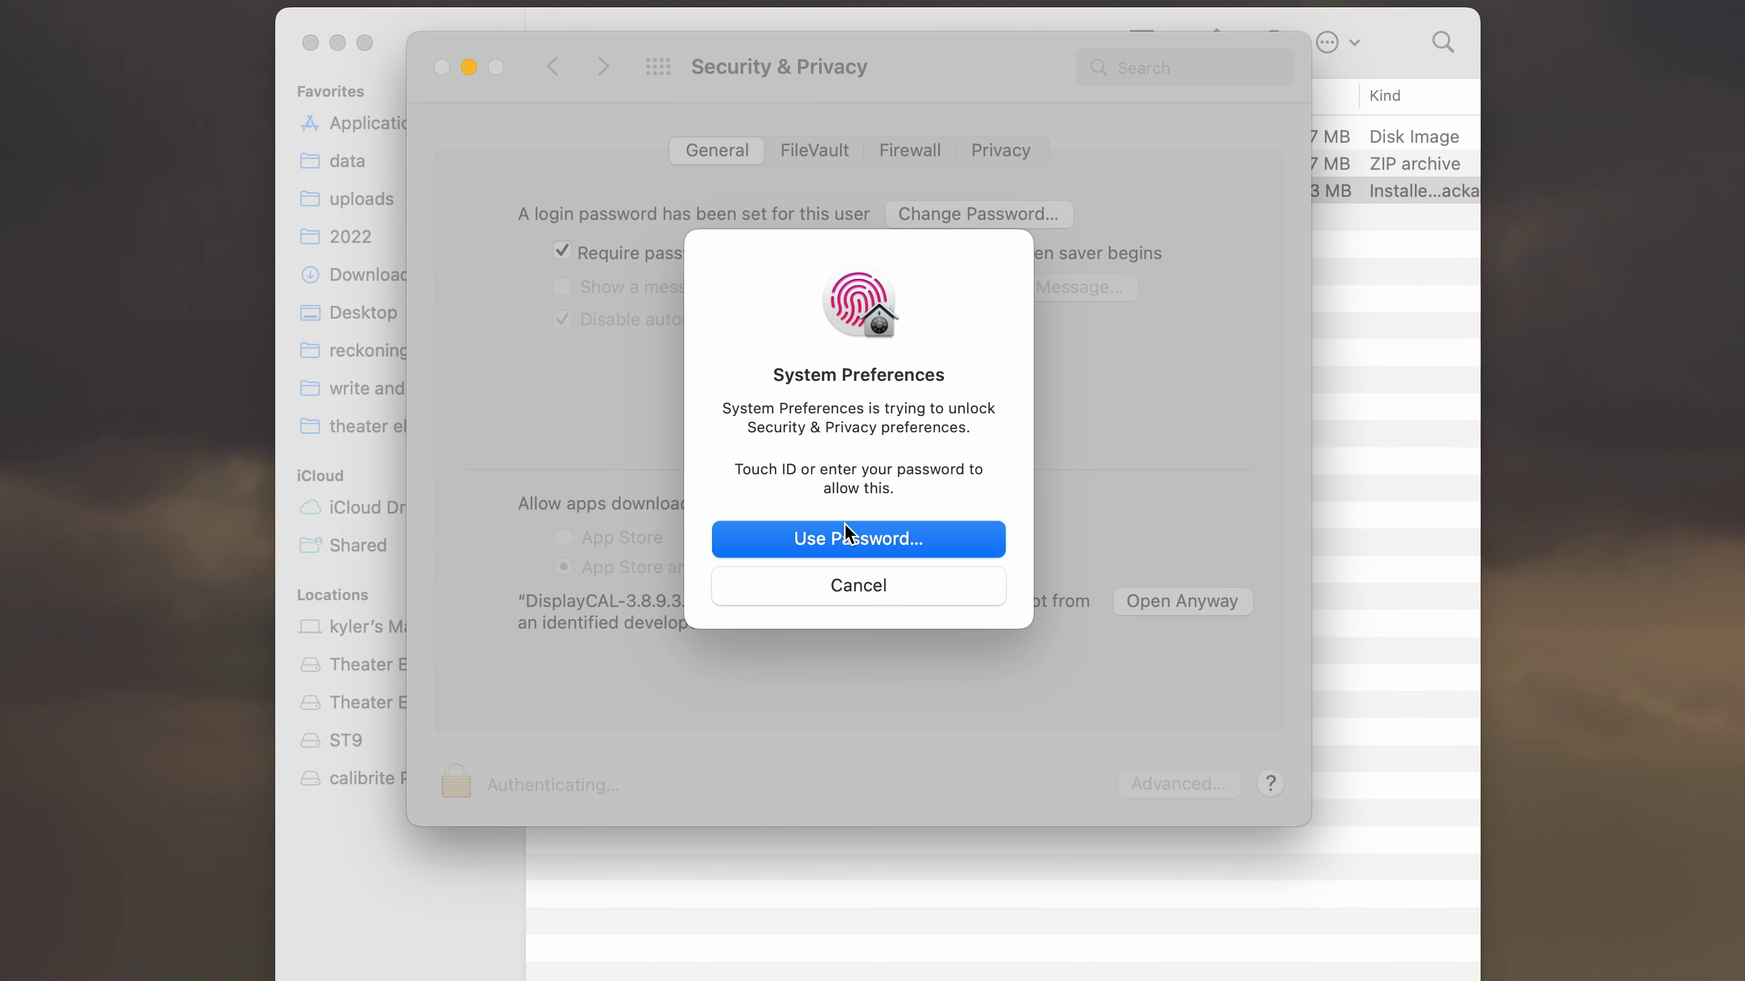
{"action": "left_click", "coordinate": [845, 537]}
{"action": "type", "text": "********"}
{"action": "key", "text": "Return"}
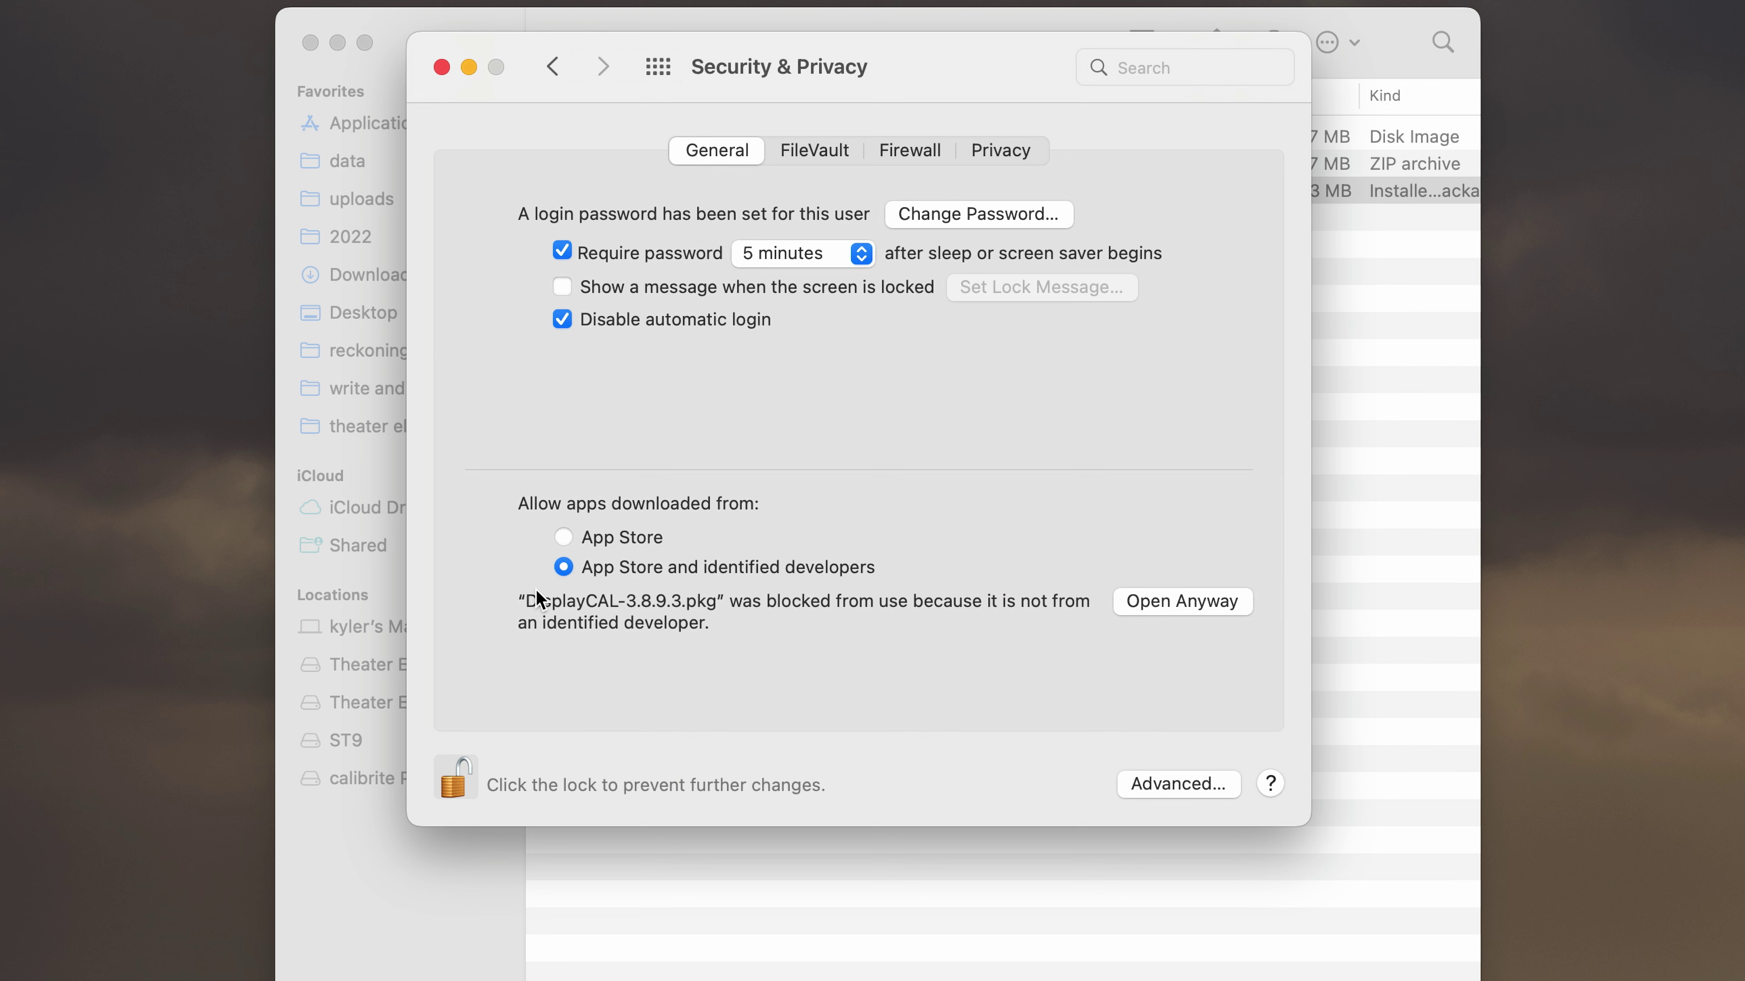
{"action": "left_click", "coordinate": [1186, 606]}
{"action": "left_click", "coordinate": [786, 535]}
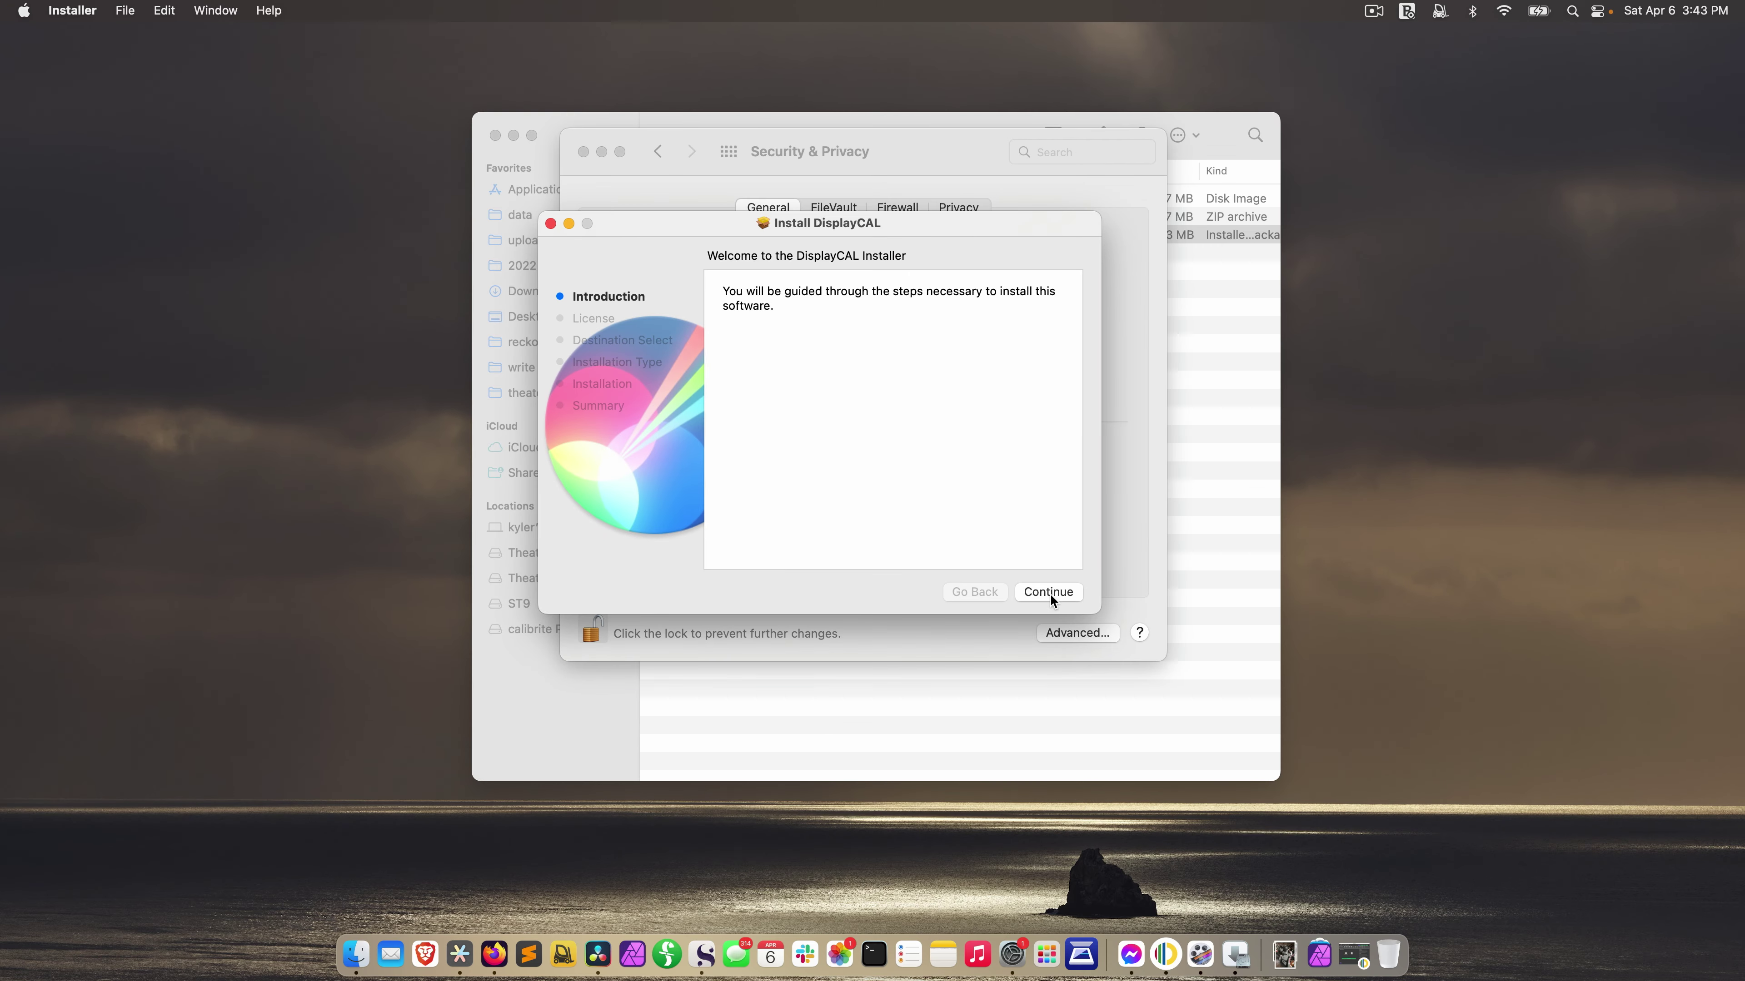
Run the DisplayCAL installer, accept the GPL license, install, and close it
{"action": "left_click", "coordinate": [1134, 723]}
{"action": "left_click", "coordinate": [1047, 591]}
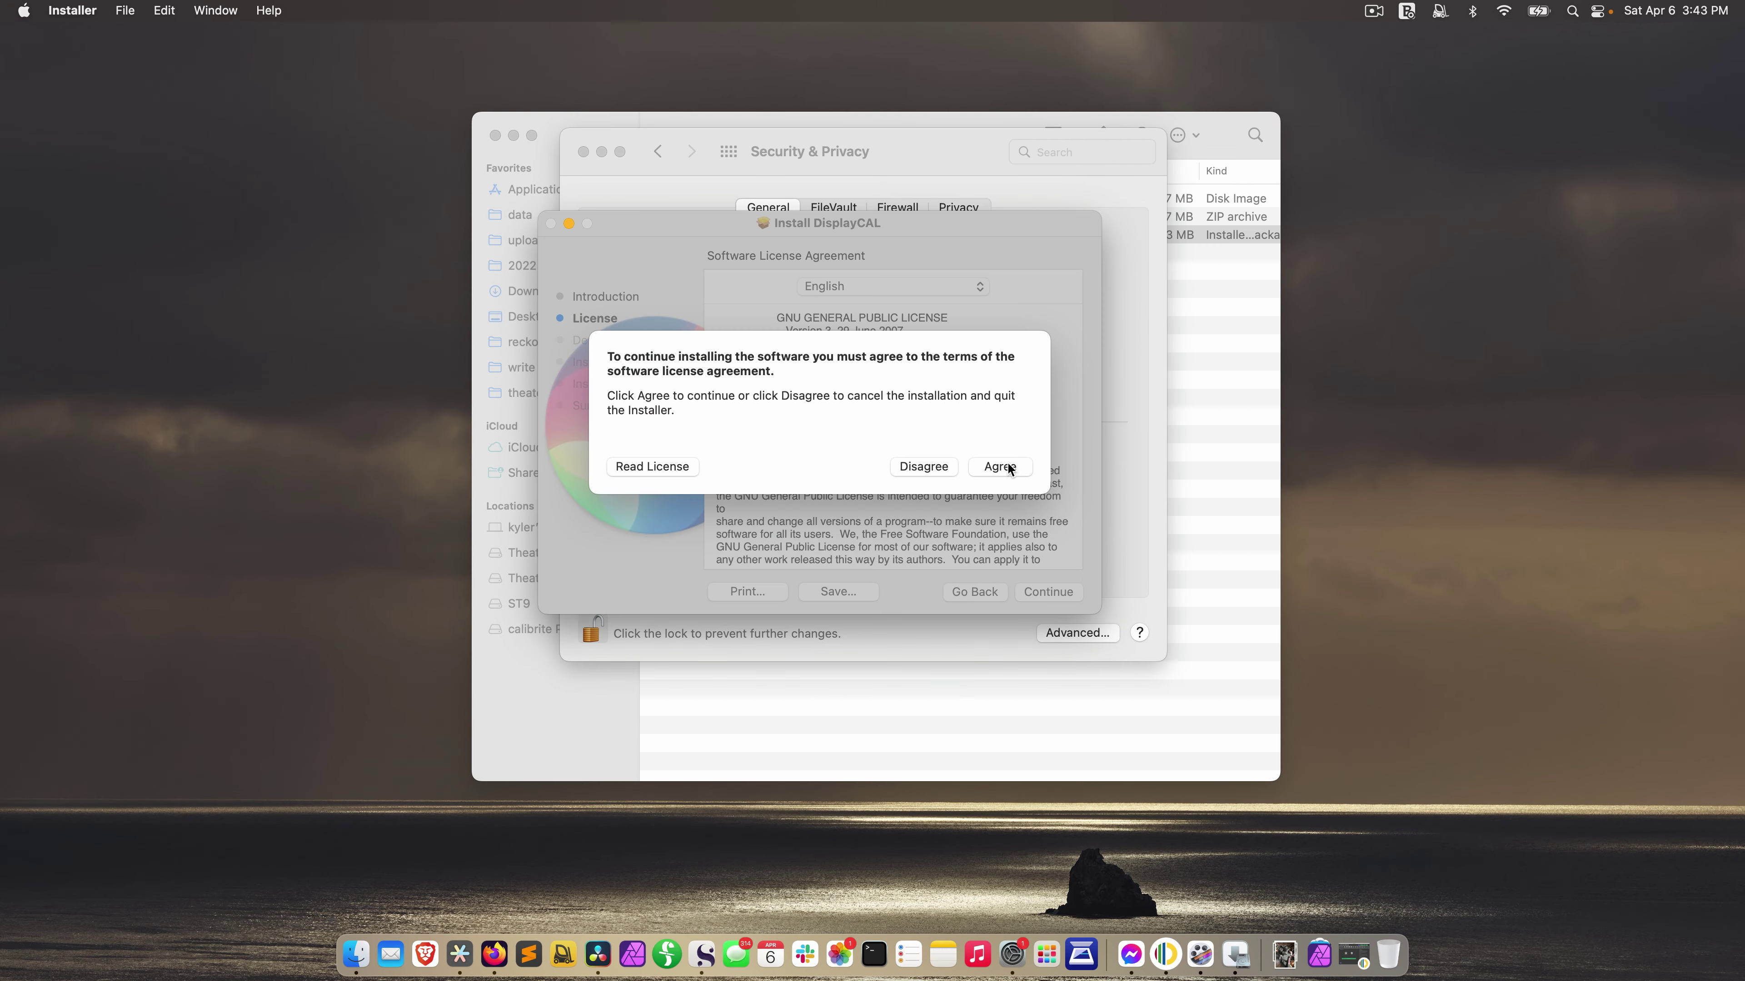
{"action": "left_click", "coordinate": [997, 468]}
{"action": "left_click", "coordinate": [1048, 590]}
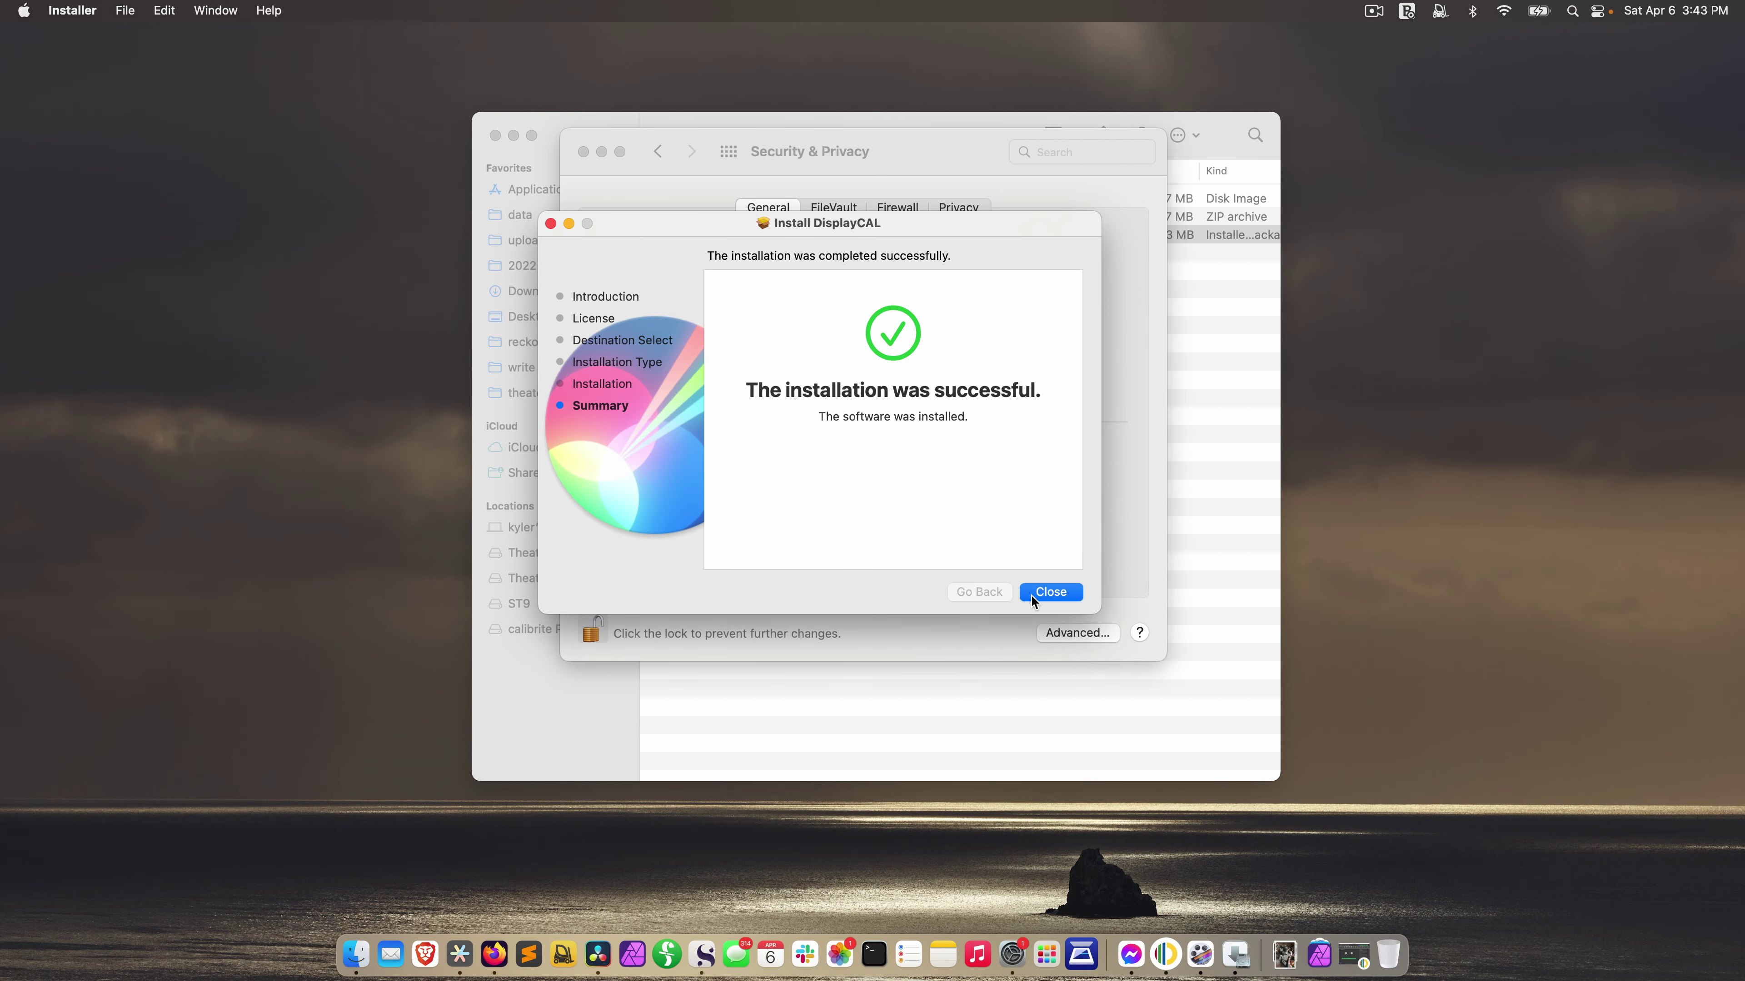
{"action": "left_click", "coordinate": [1037, 592]}
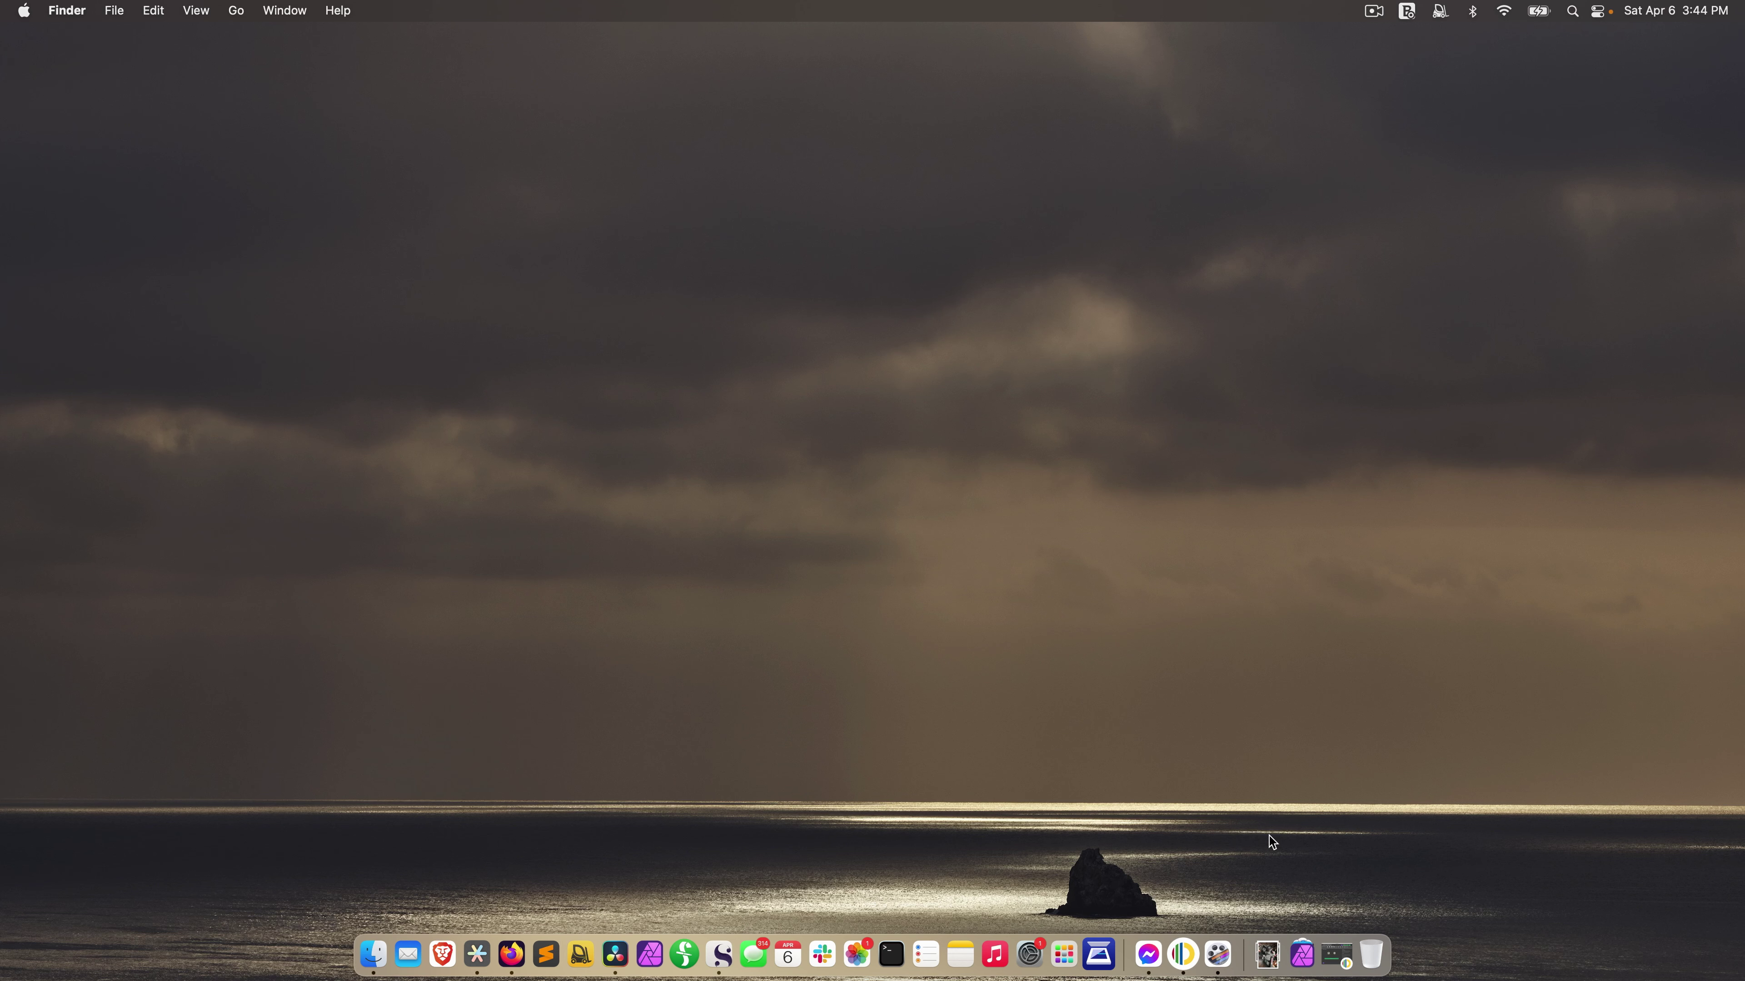
{"action": "left_click", "coordinate": [1301, 954]}
Launch DisplayCAL, let it download ArgyllCMS, and view the About window showing 3.8.9.3
{"action": "left_click", "coordinate": [1291, 512]}
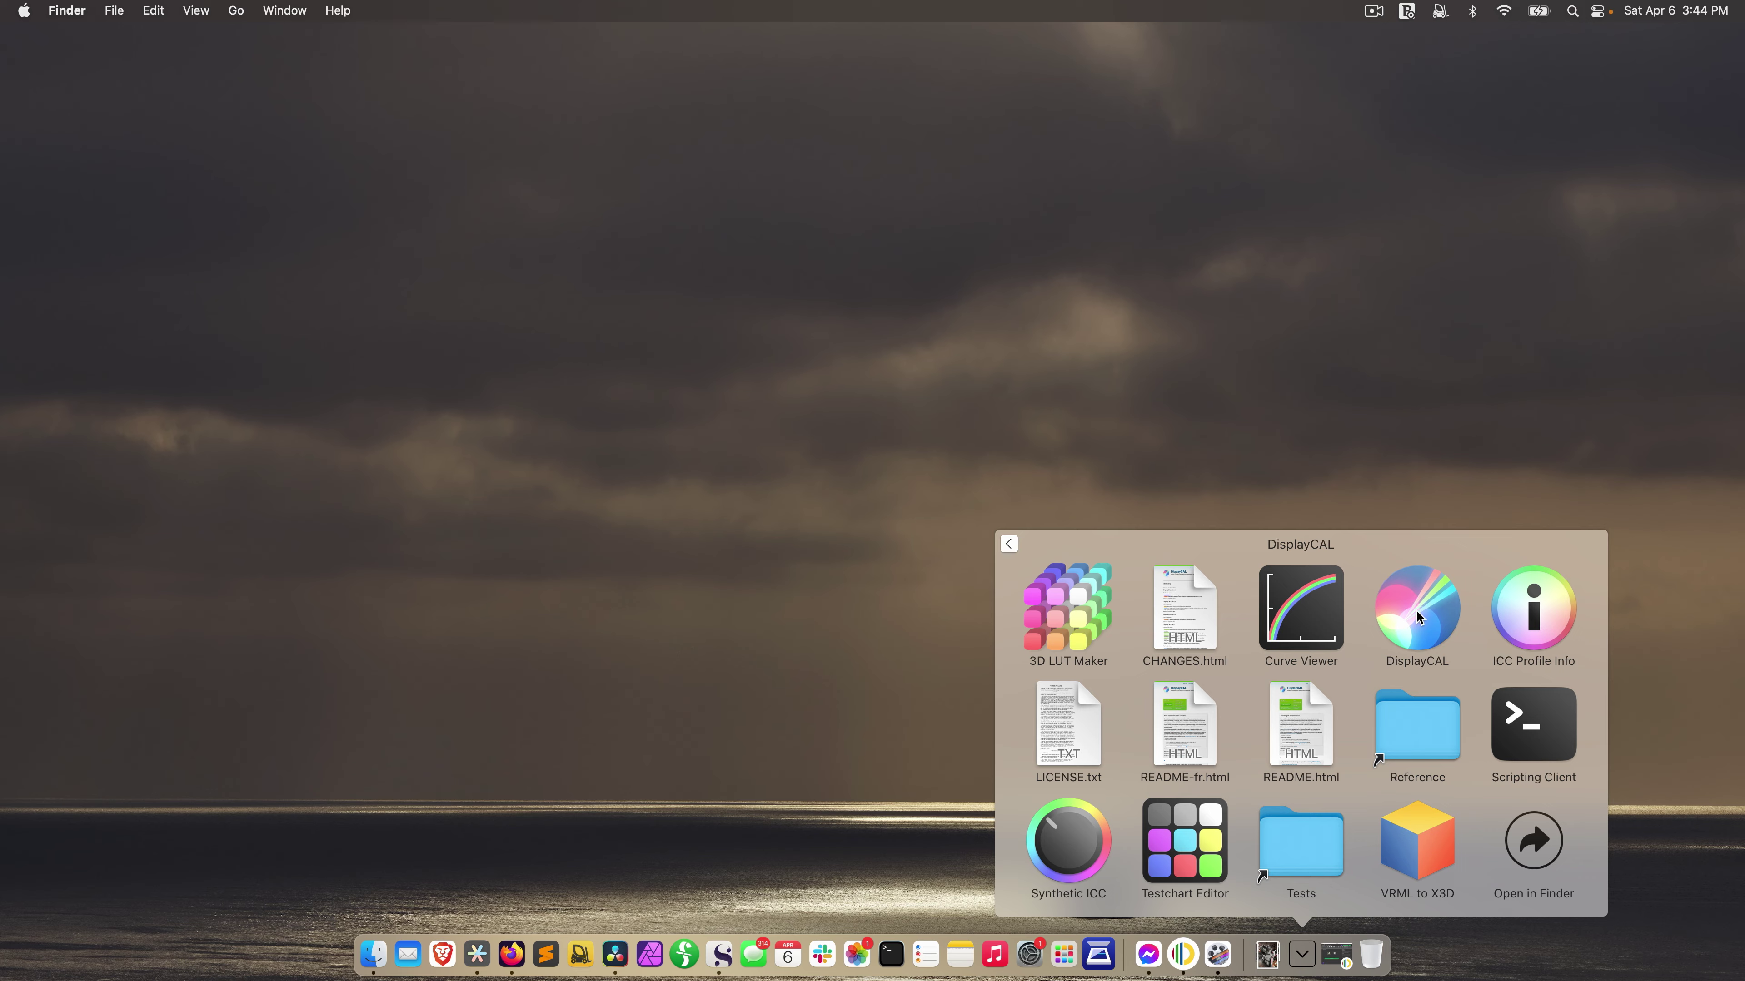
{"action": "left_click", "coordinate": [1416, 606]}
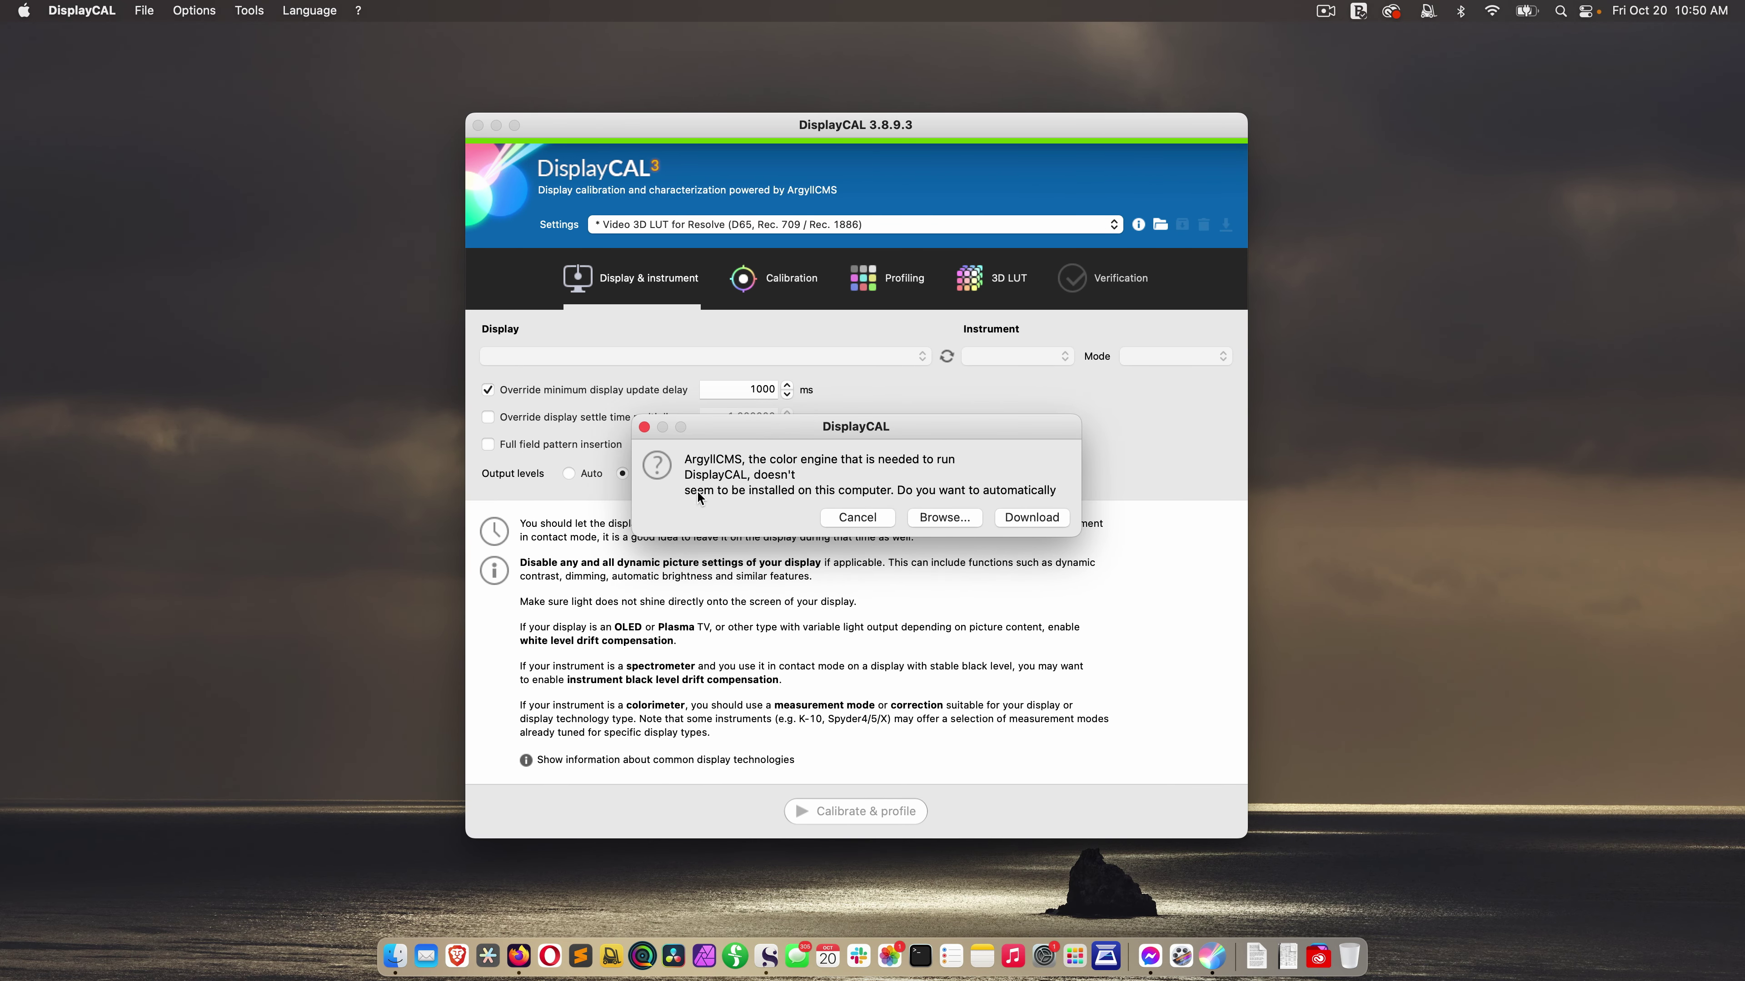
{"action": "left_click", "coordinate": [1032, 519]}
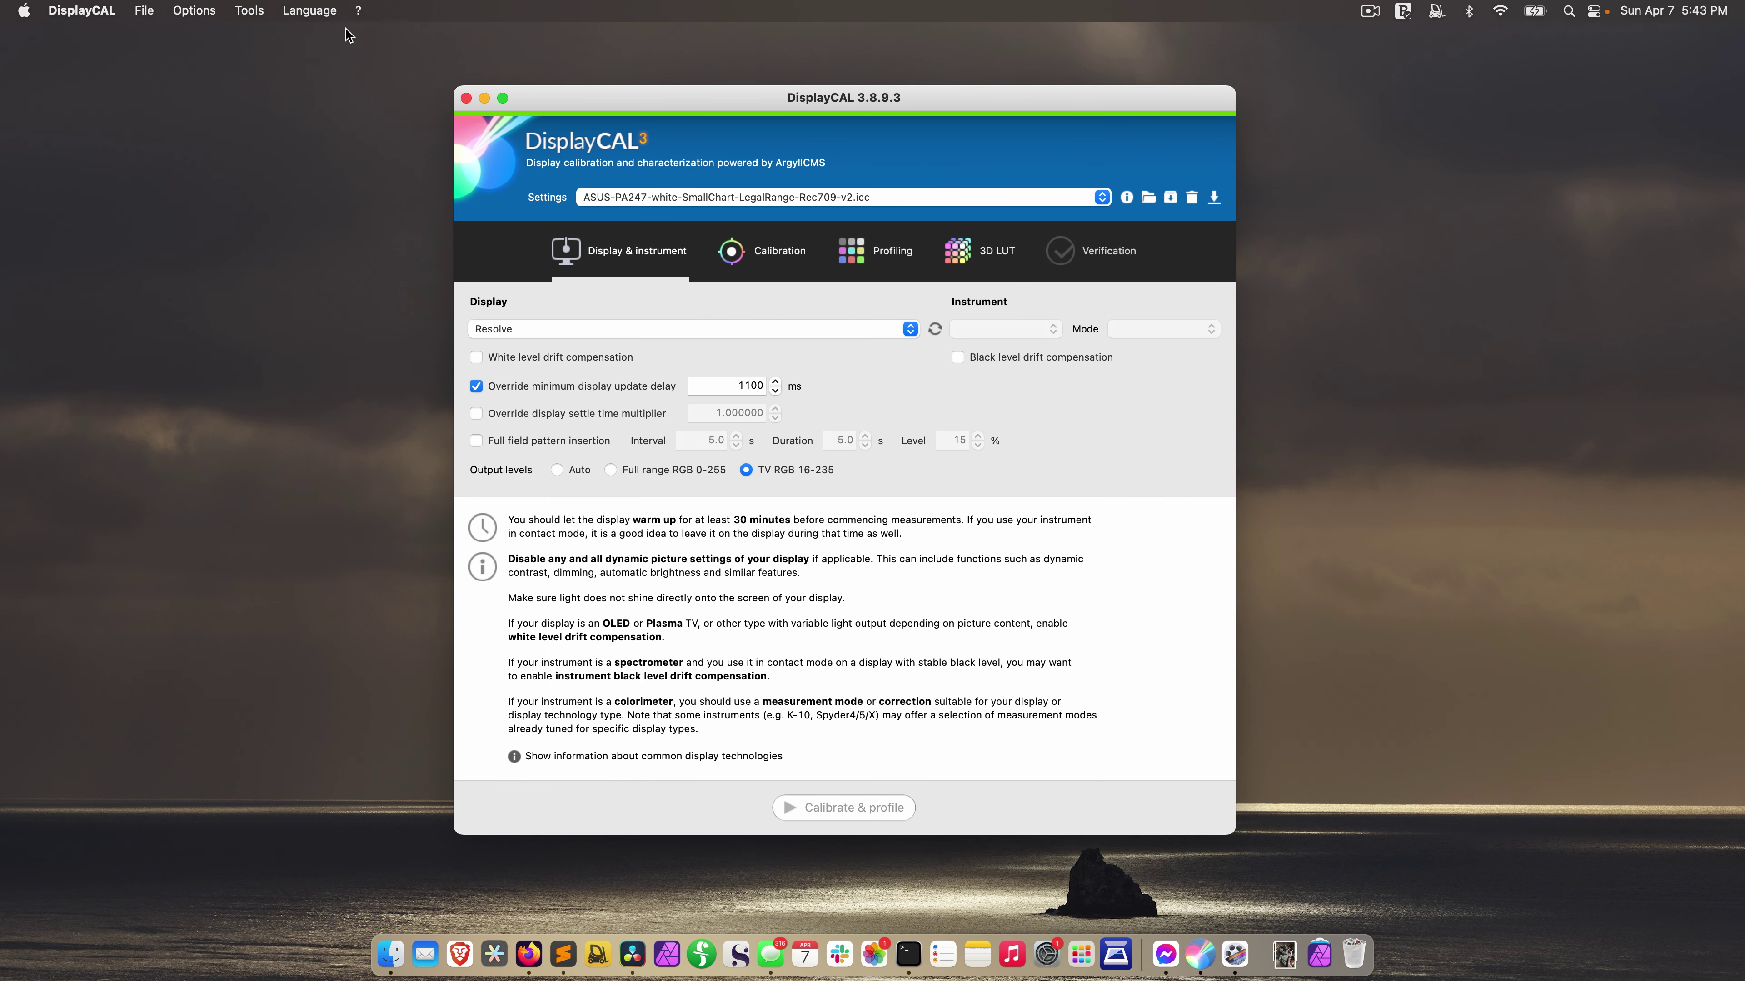
{"action": "left_click", "coordinate": [359, 12]}
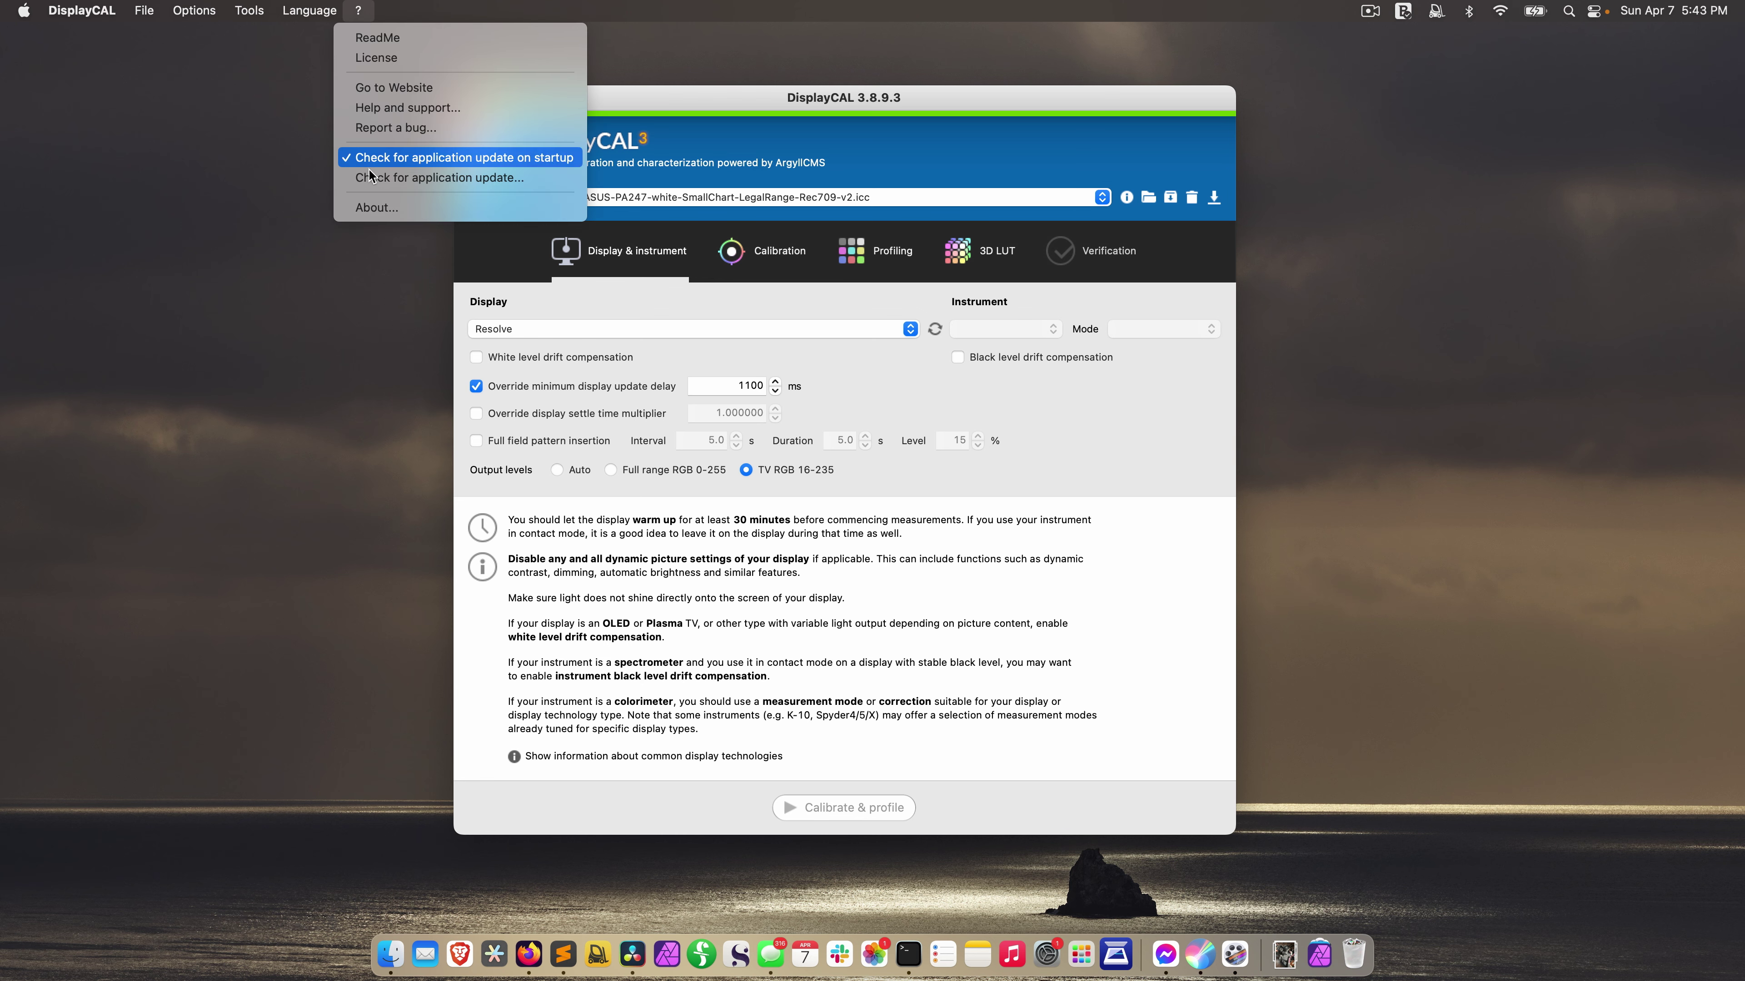
{"action": "left_click", "coordinate": [376, 207]}
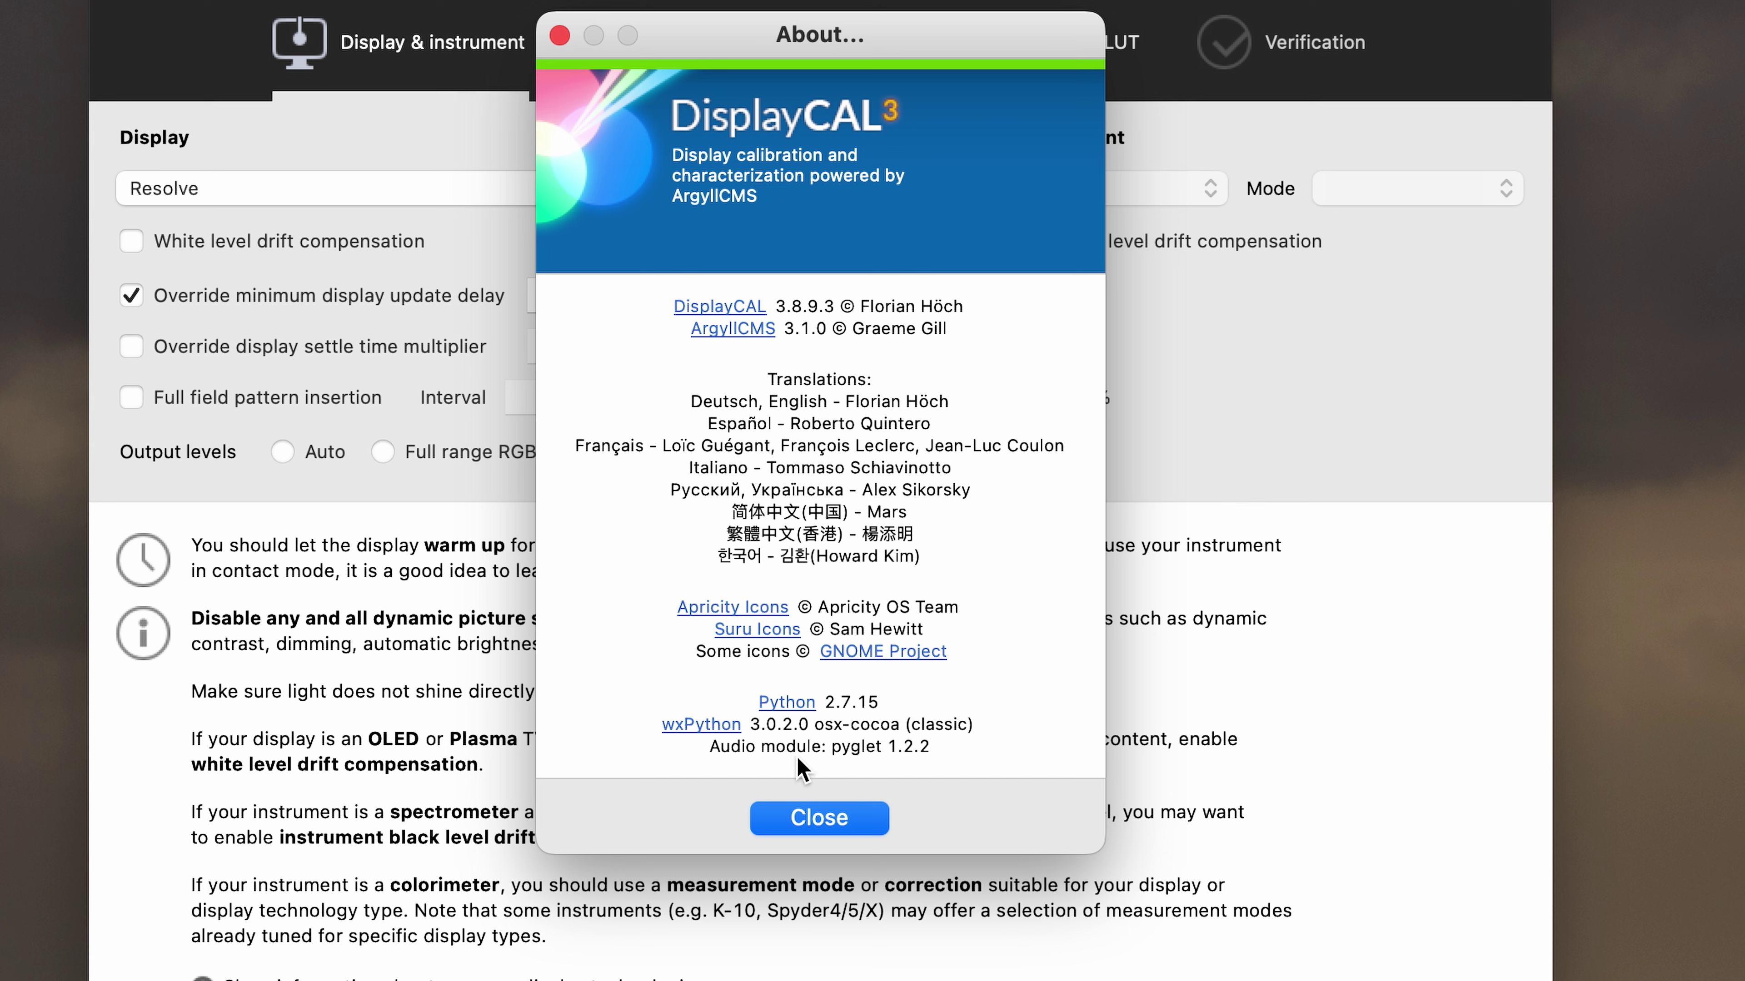
From About, visit argyllcms.com and download the V3.1.0 Intel OS X 10.6 64 bit executables
{"action": "left_click", "coordinate": [694, 331]}
{"action": "scroll", "coordinate": [608, 341], "scroll_direction": "down", "scroll_amount": 5}
{"action": "scroll", "coordinate": [948, 589], "scroll_direction": "down", "scroll_amount": 4}
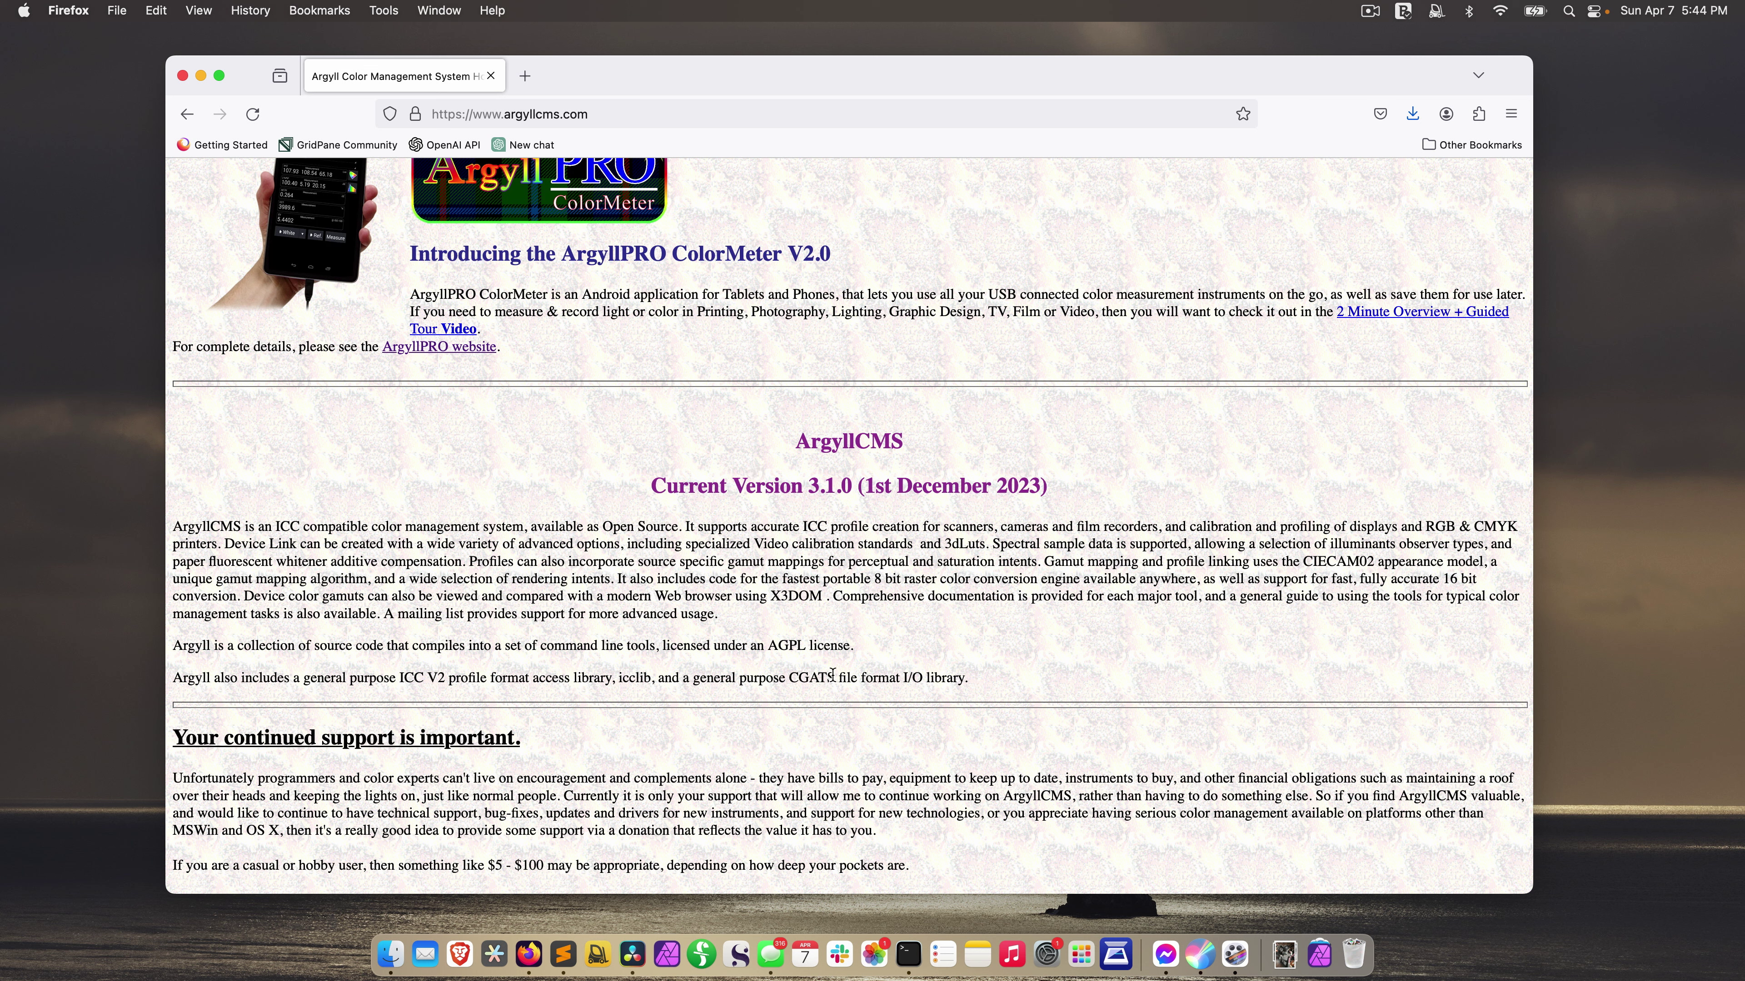
{"action": "scroll", "coordinate": [627, 593], "scroll_direction": "down", "scroll_amount": 20}
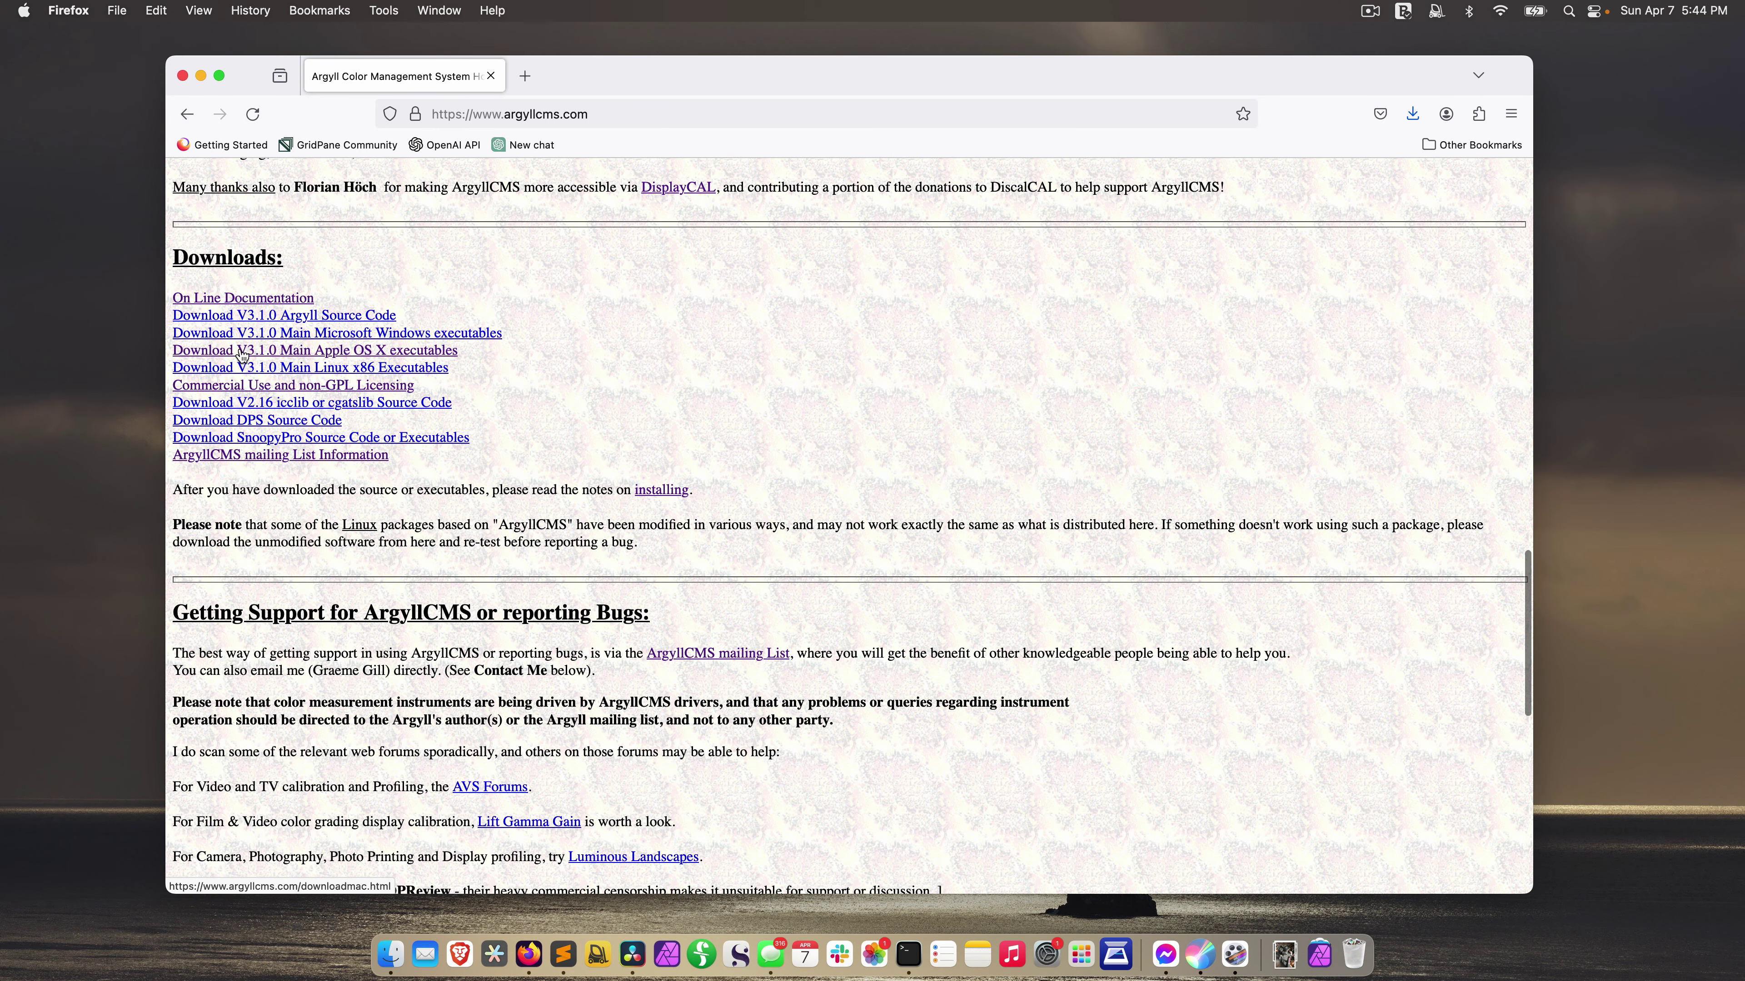
{"action": "left_click", "coordinate": [319, 357]}
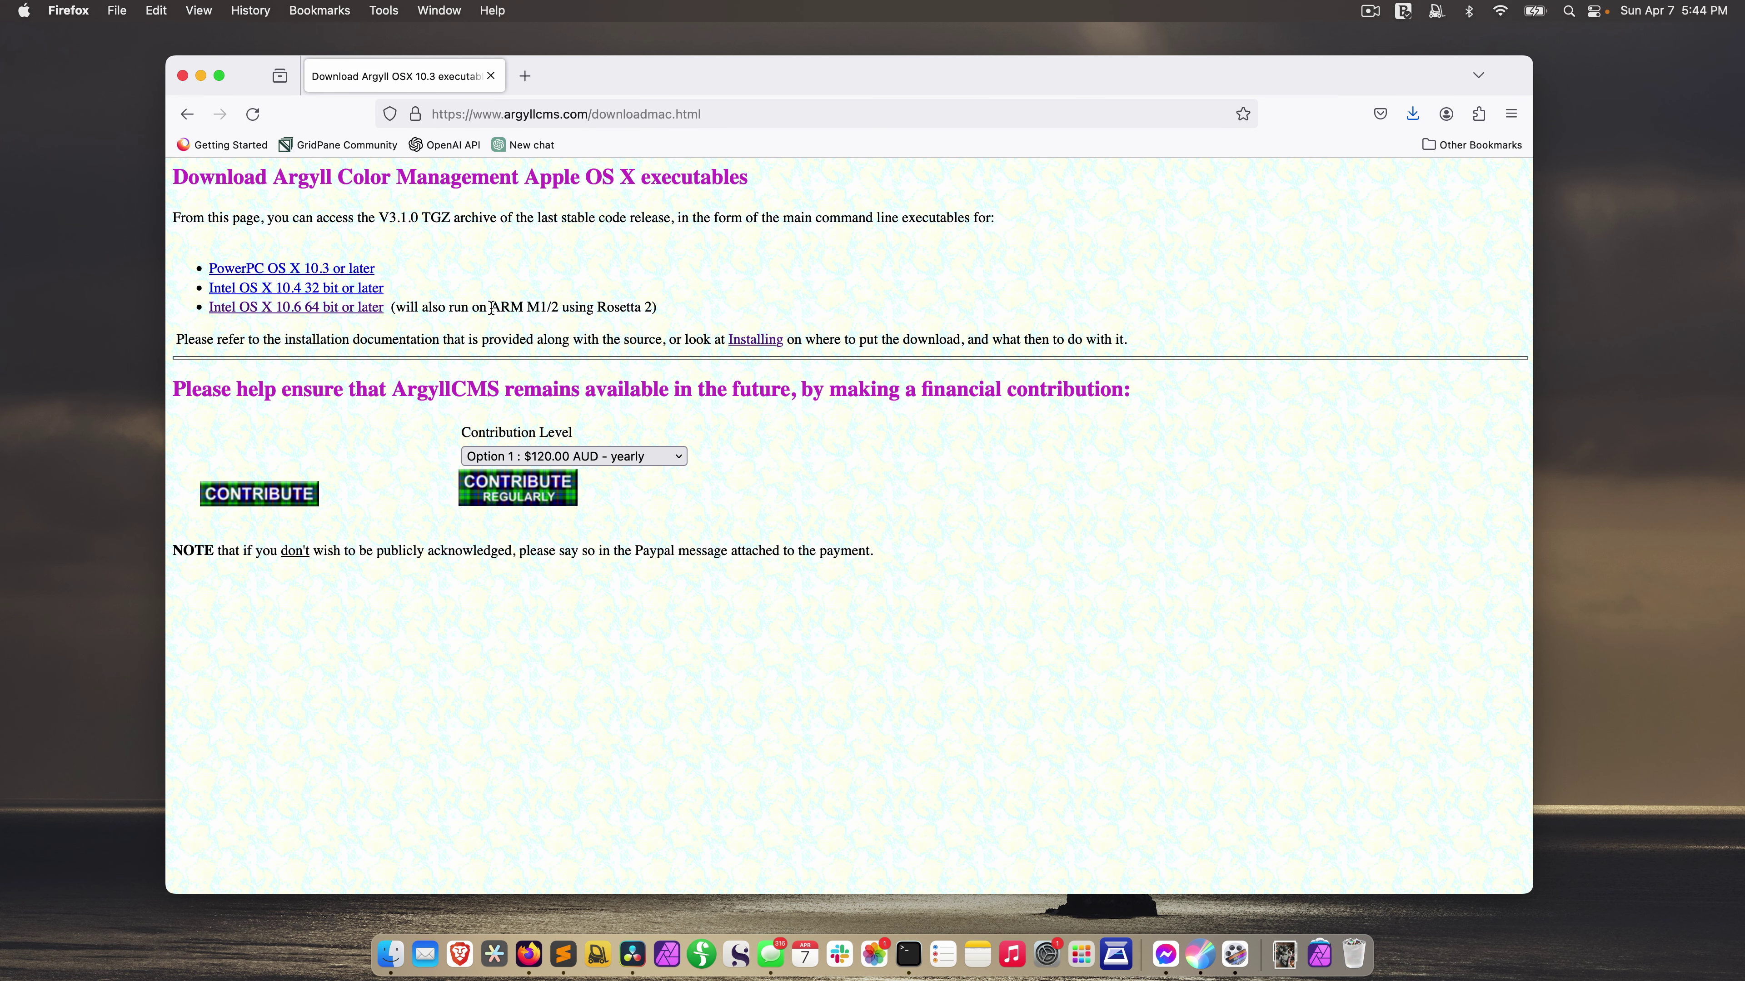
{"action": "left_click_drag", "start_coordinate": [492, 307], "coordinate": [562, 308]}
{"action": "left_click", "coordinate": [320, 324]}
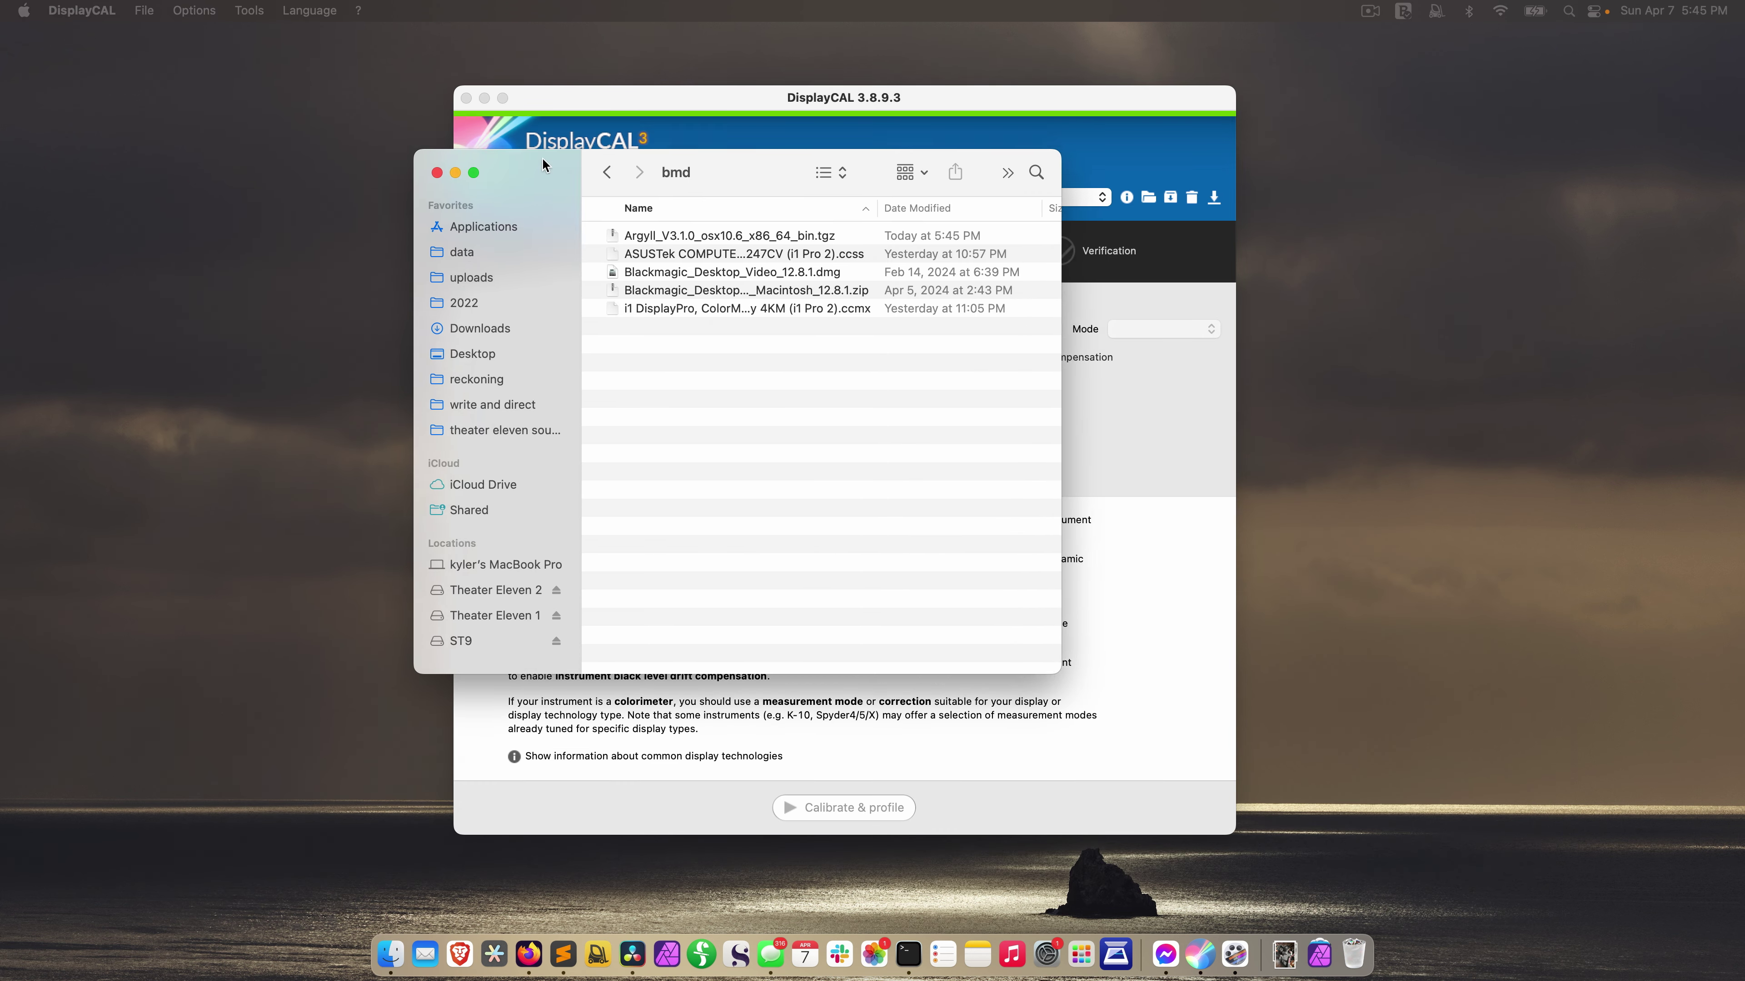
Move the bmd window aside and open a second Finder window on the user's home folder
{"action": "left_click_drag", "start_coordinate": [541, 157], "coordinate": [295, 125]}
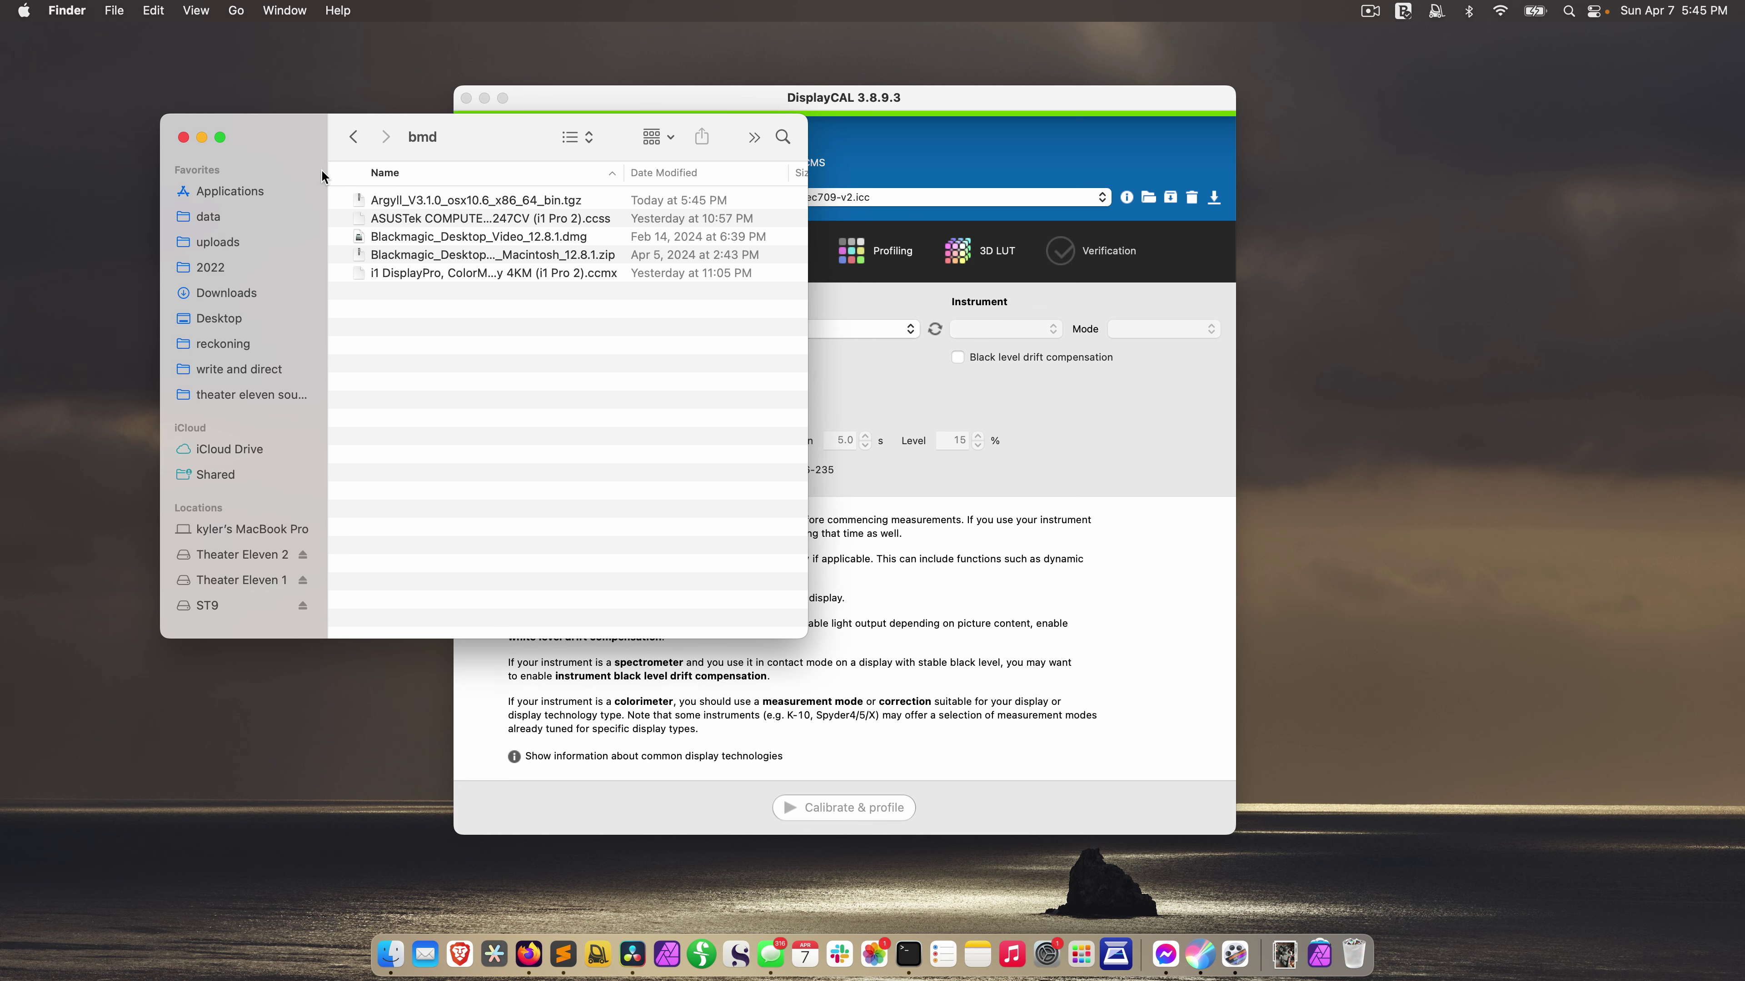
{"action": "left_click_drag", "start_coordinate": [320, 170], "coordinate": [301, 165]}
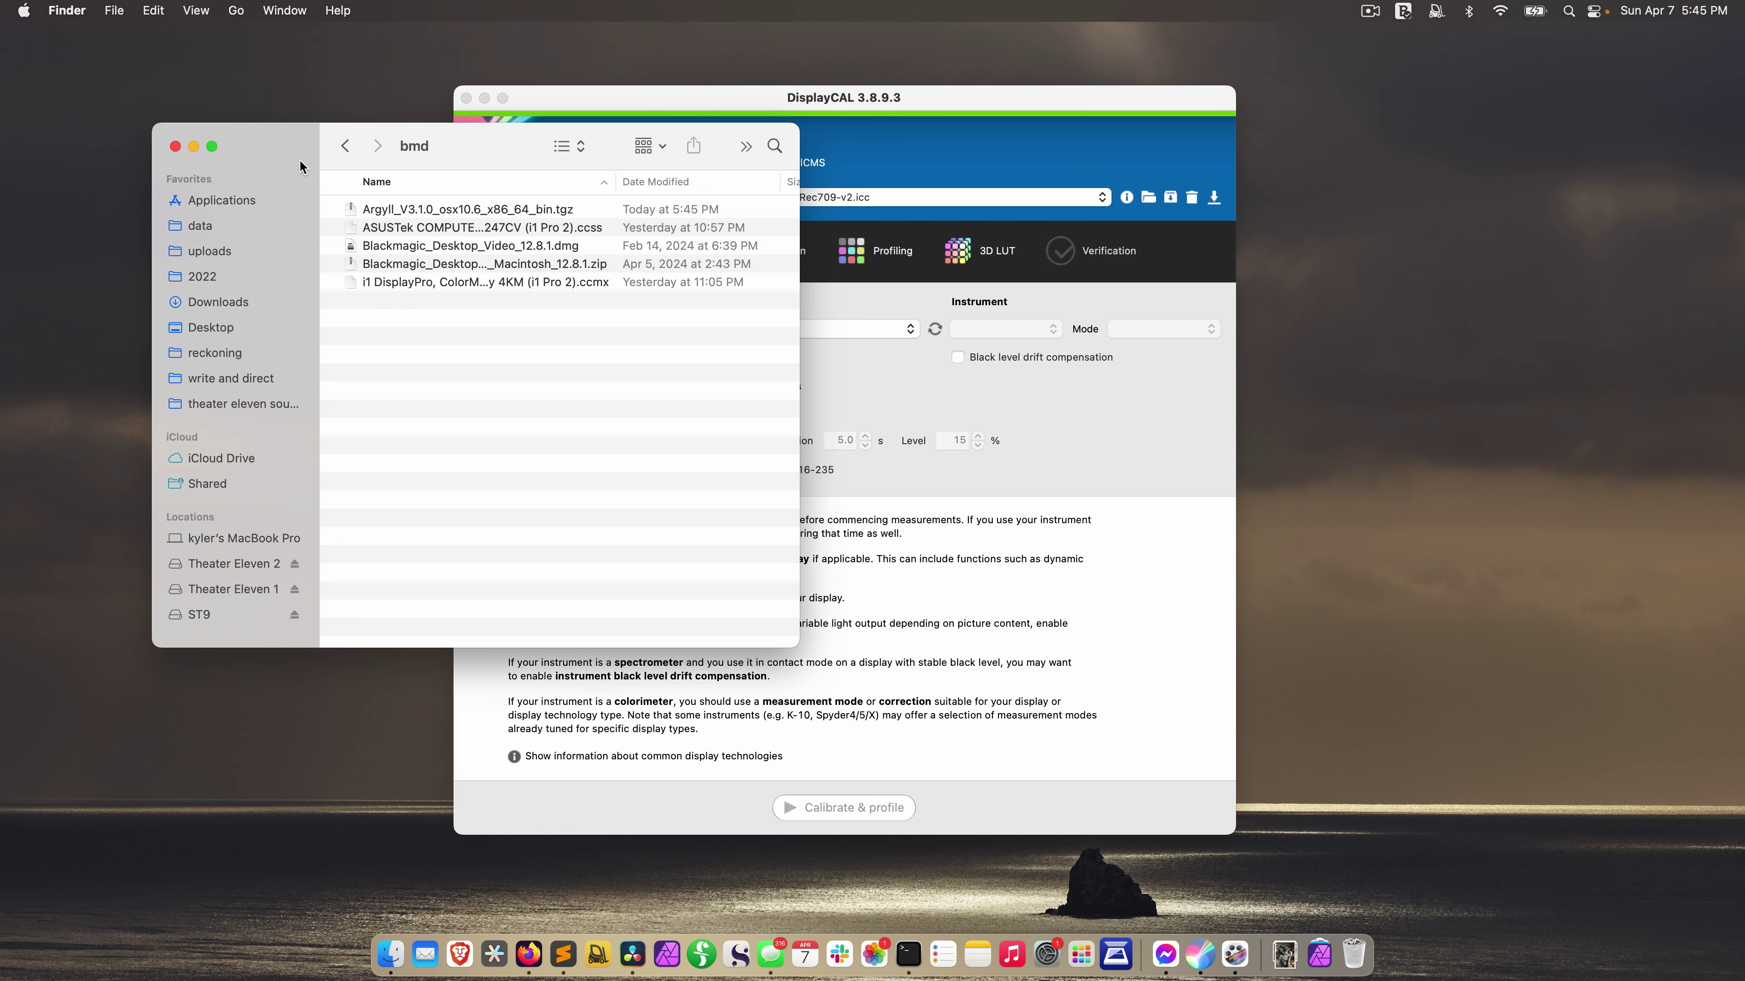
{"action": "key", "text": "super+n"}
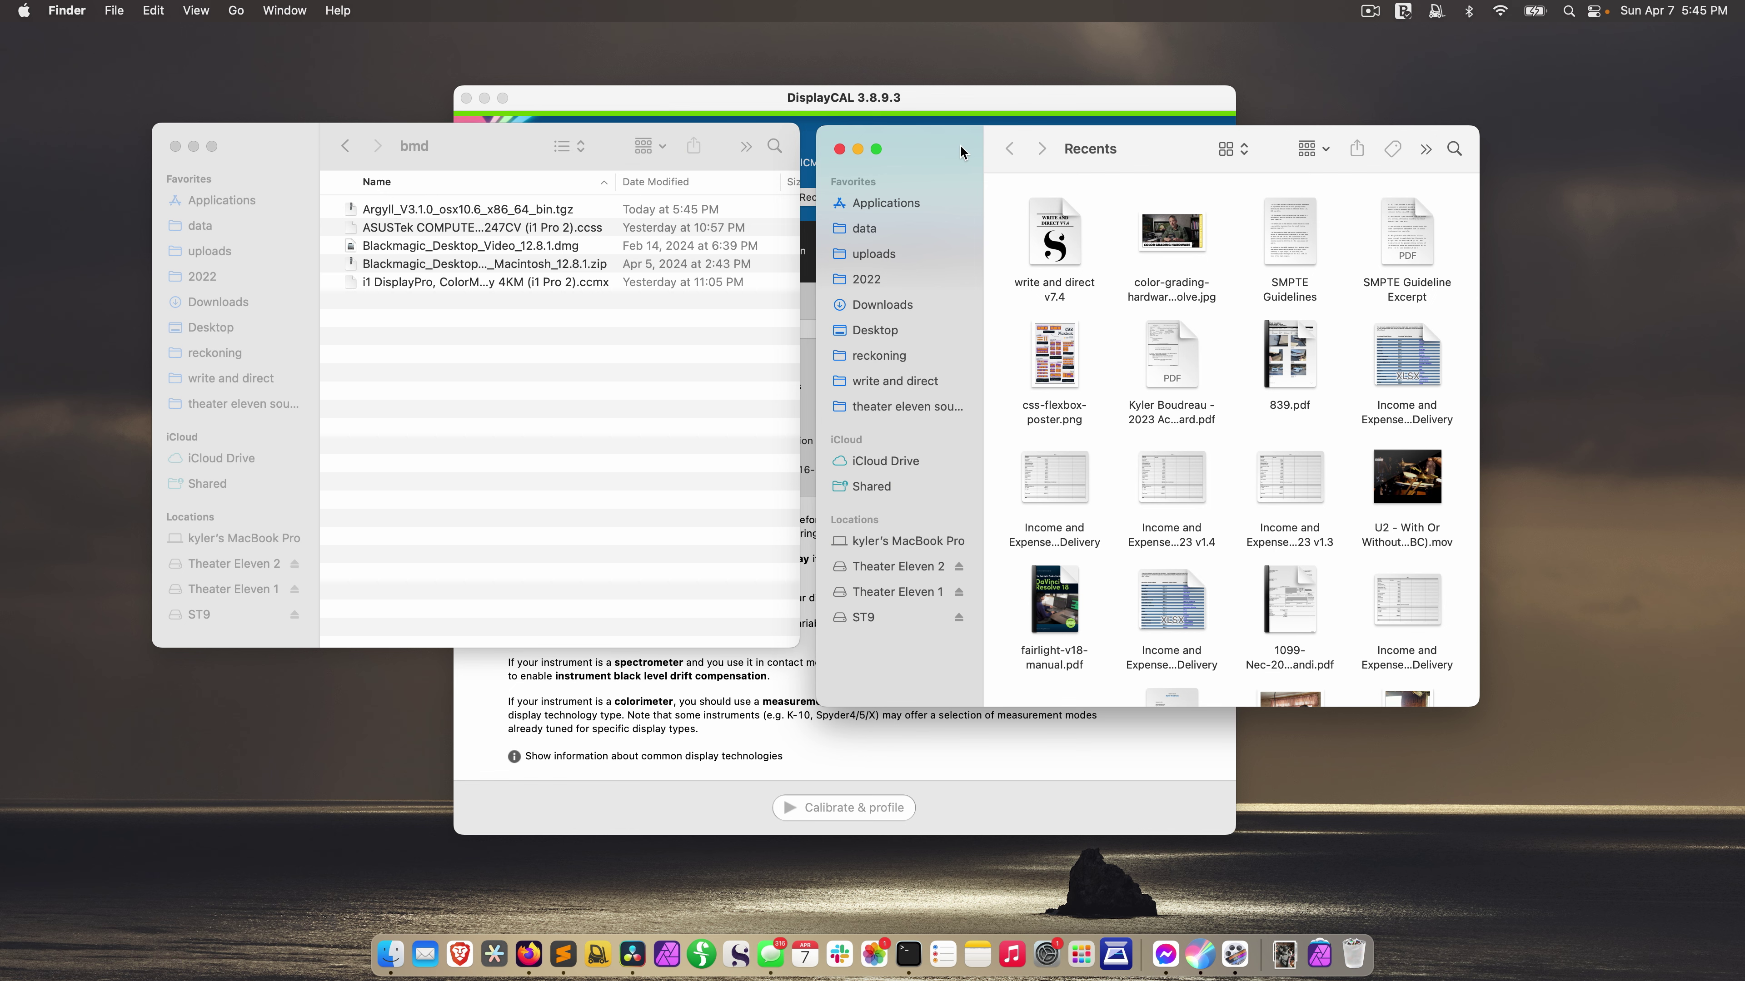
{"action": "left_click_drag", "start_coordinate": [960, 153], "coordinate": [959, 153]}
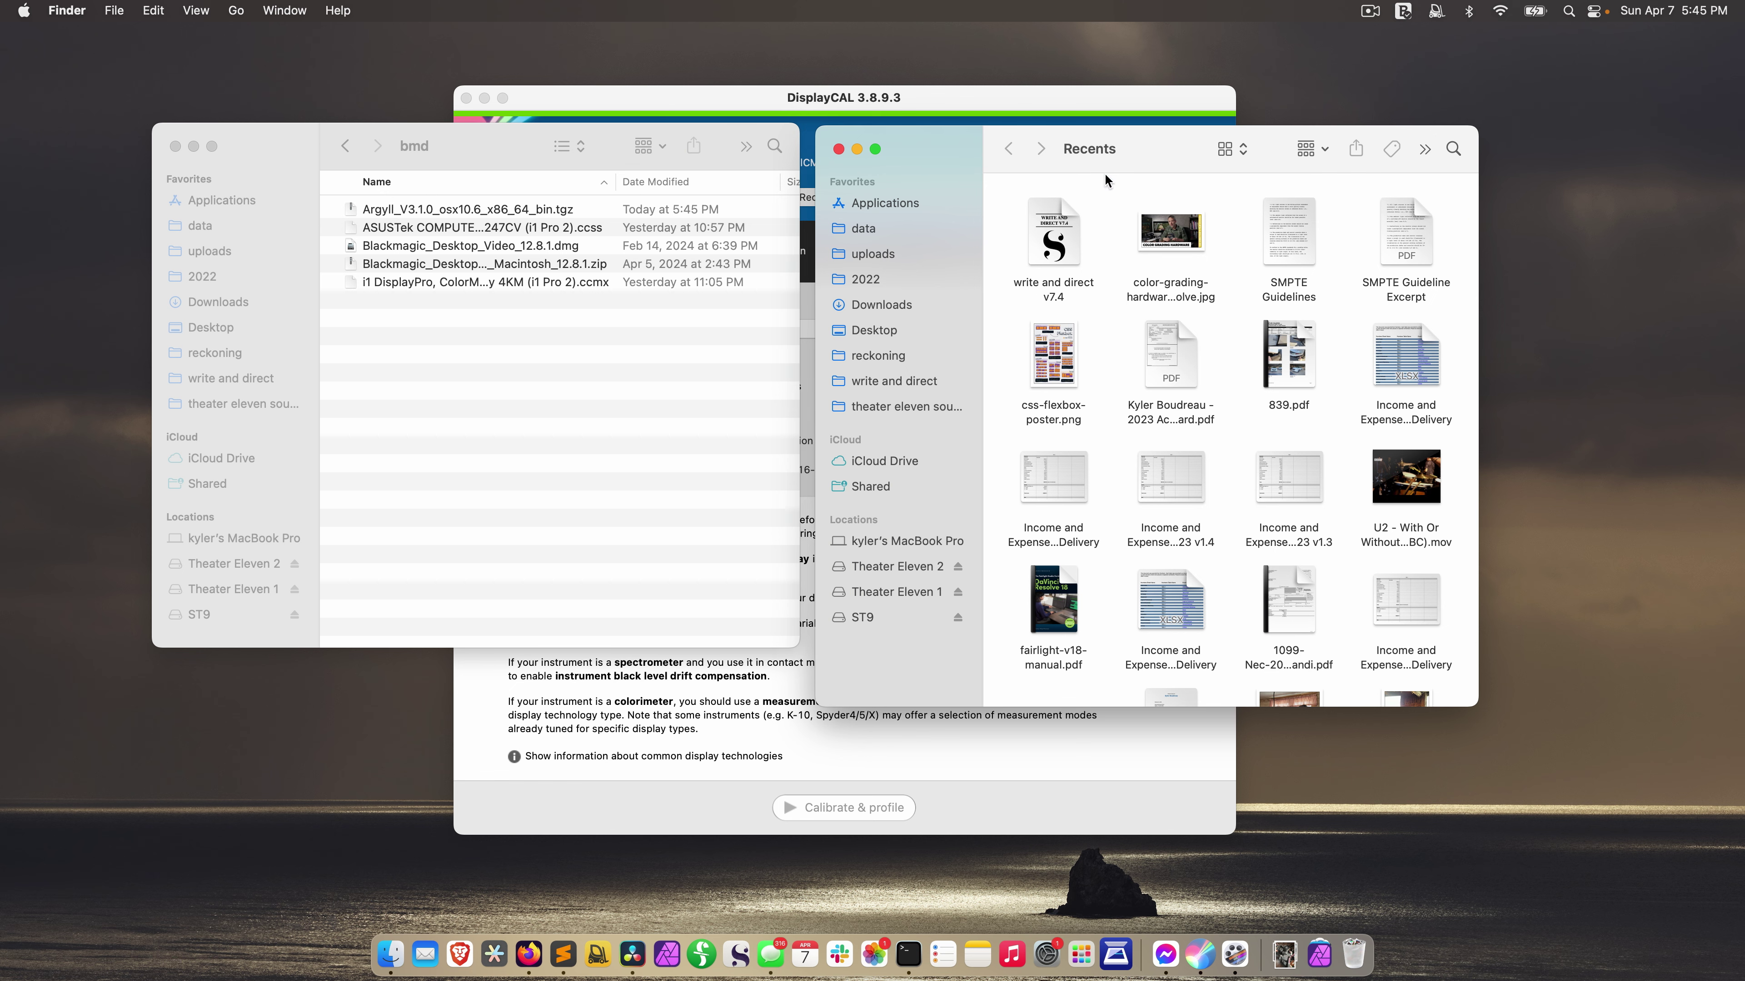
{"action": "left_click", "coordinate": [235, 11]}
{"action": "left_click", "coordinate": [313, 228]}
{"action": "double_click", "coordinate": [1067, 254]}
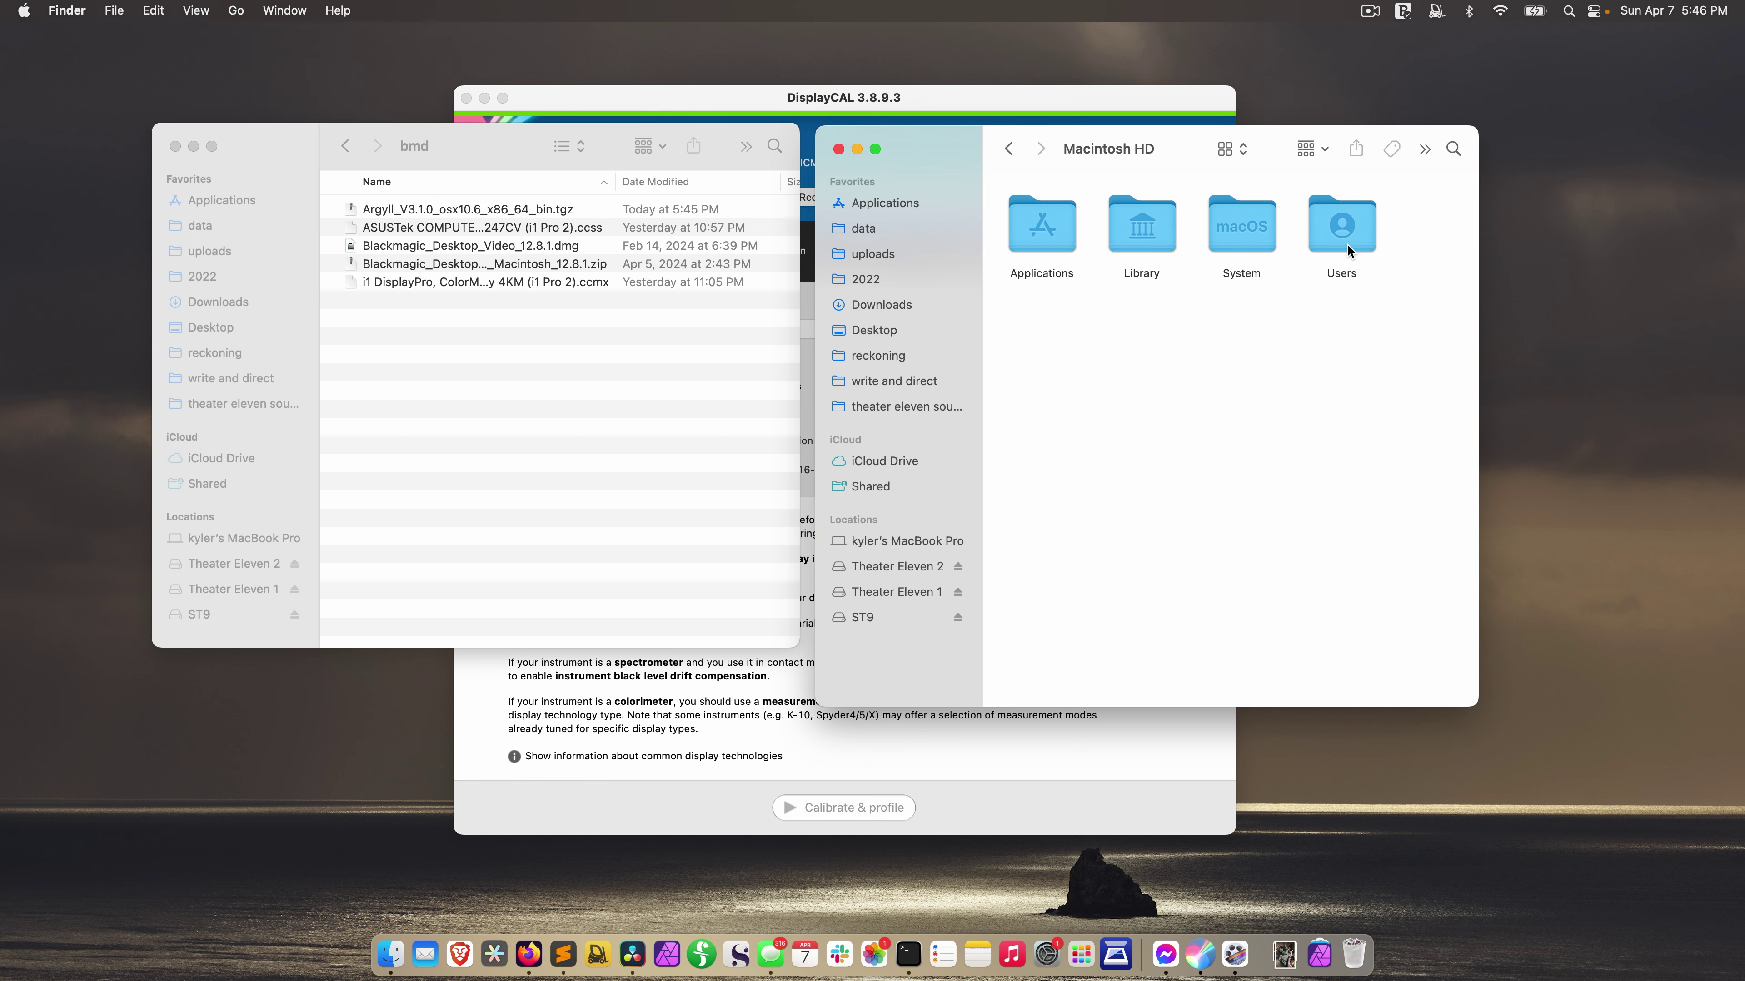
{"action": "double_click", "coordinate": [1347, 244]}
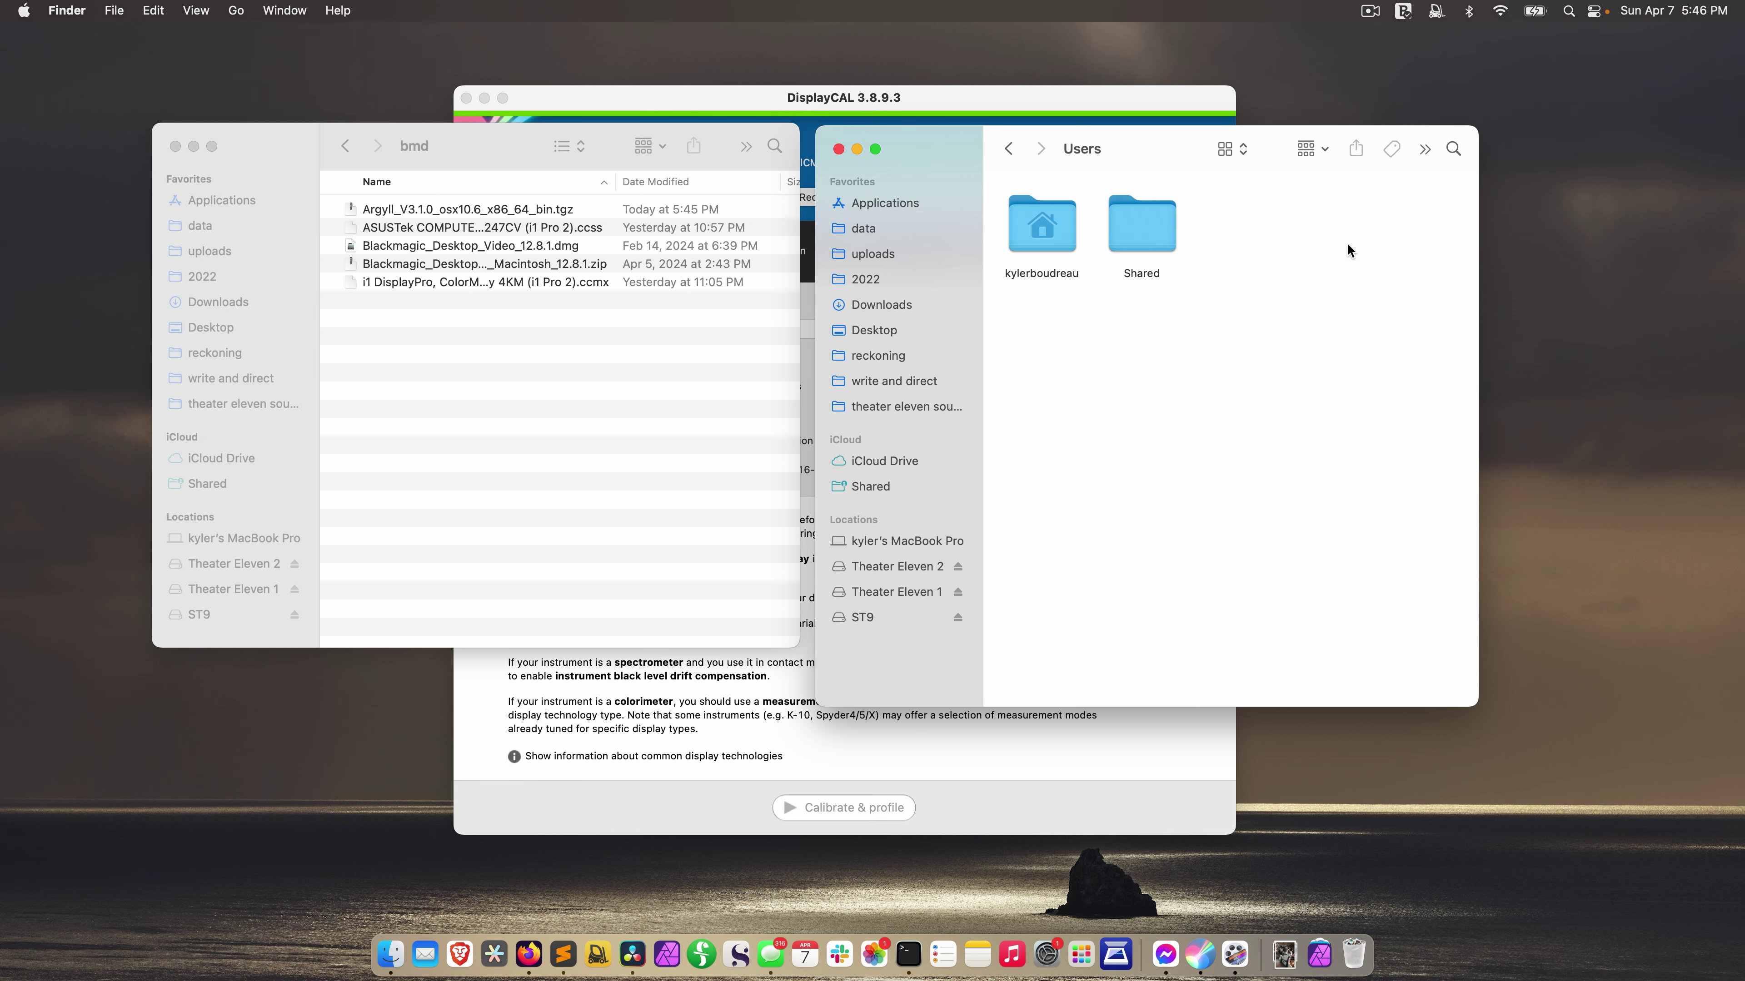
{"action": "double_click", "coordinate": [1041, 234]}
Show the home folder as a list with Show Library Folder enabled
{"action": "left_click", "coordinate": [1232, 149]}
{"action": "left_click", "coordinate": [1230, 176]}
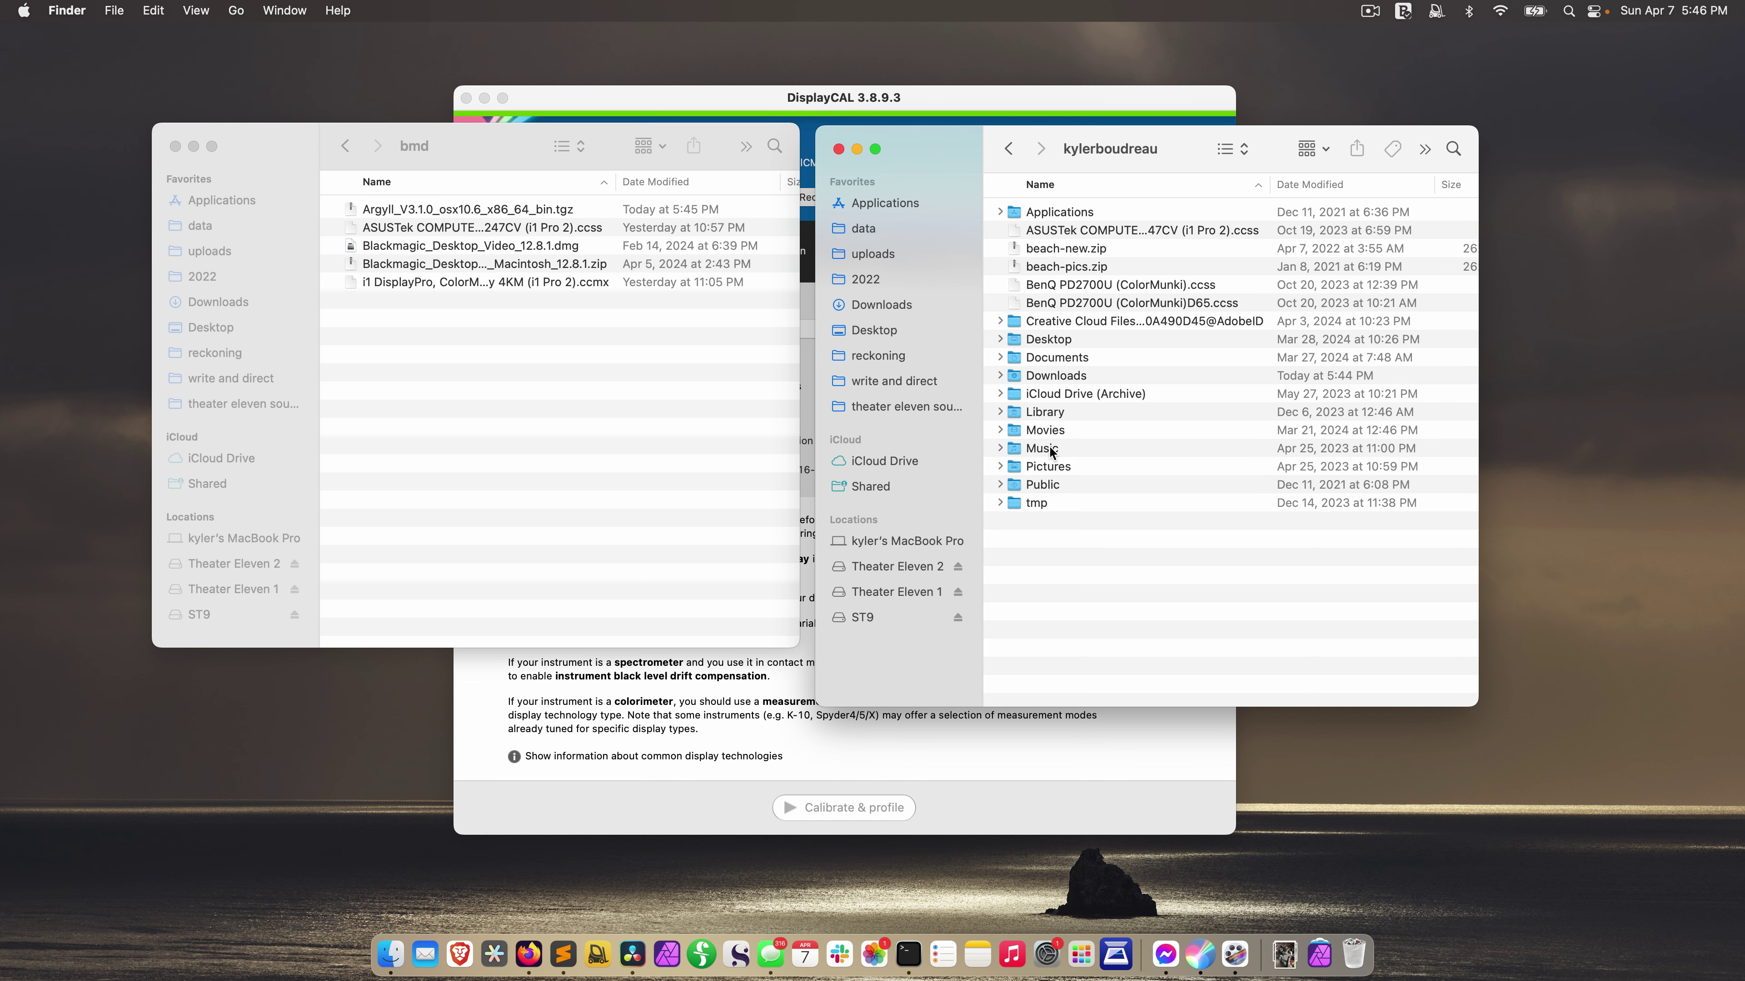
{"action": "left_click", "coordinate": [197, 12]}
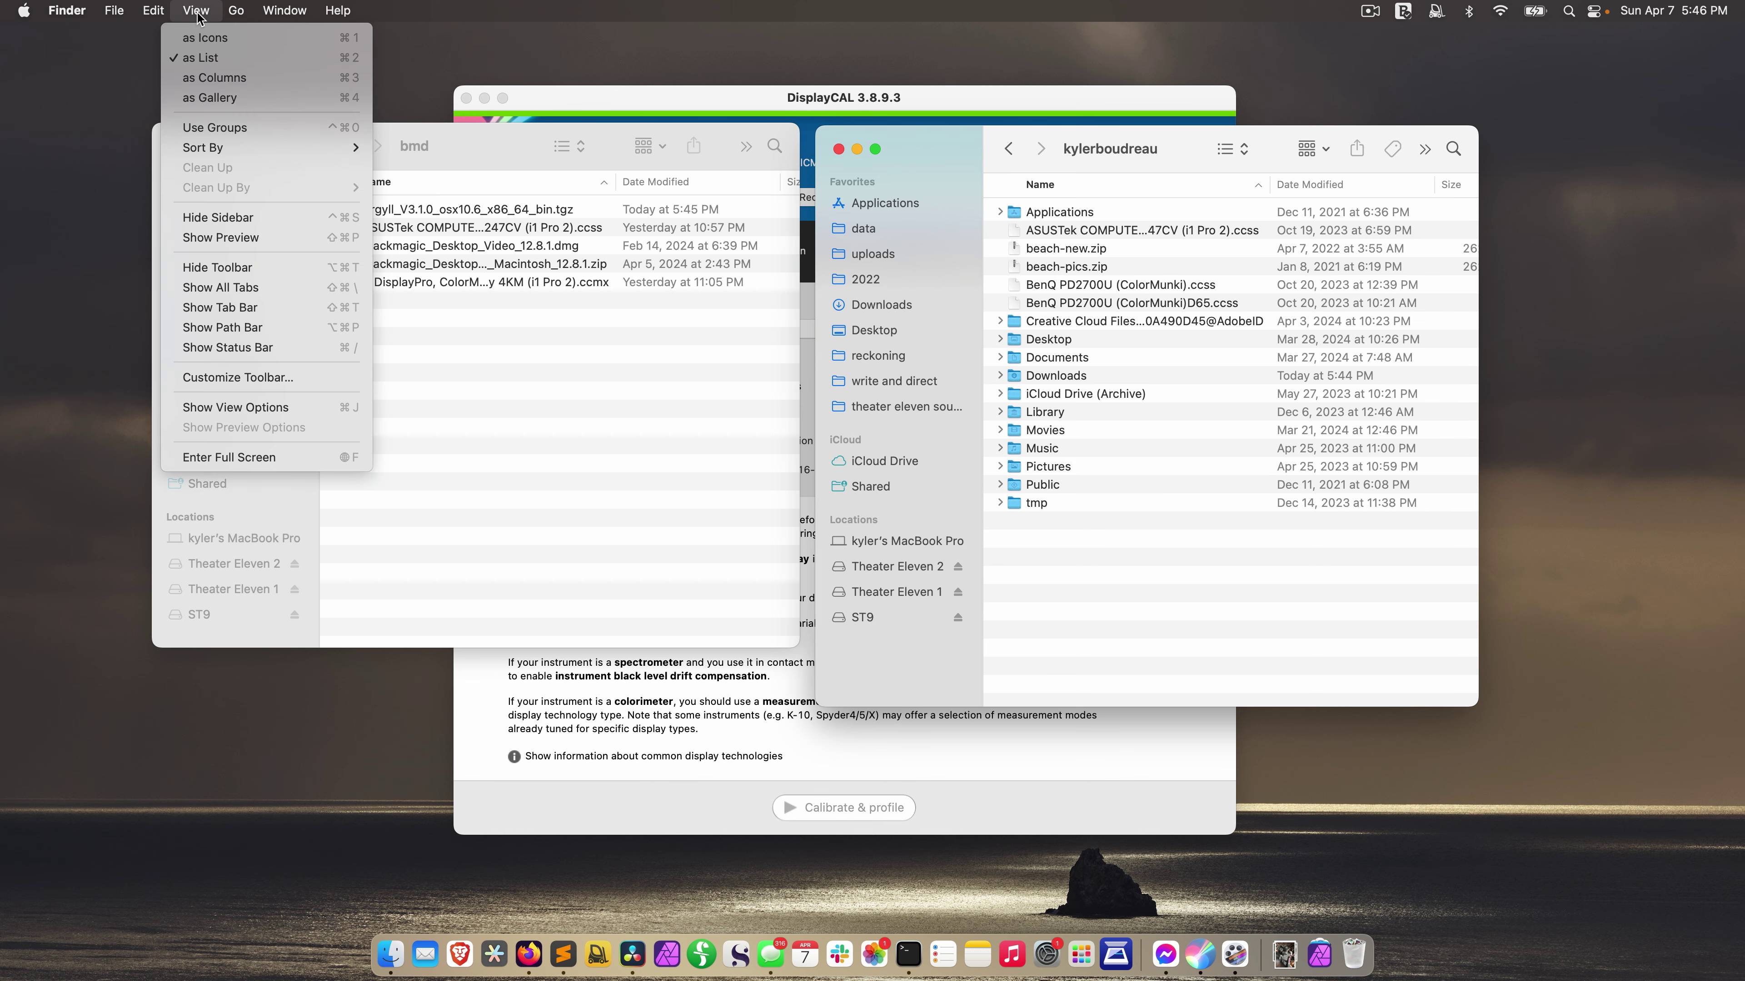
{"action": "left_click", "coordinate": [224, 408]}
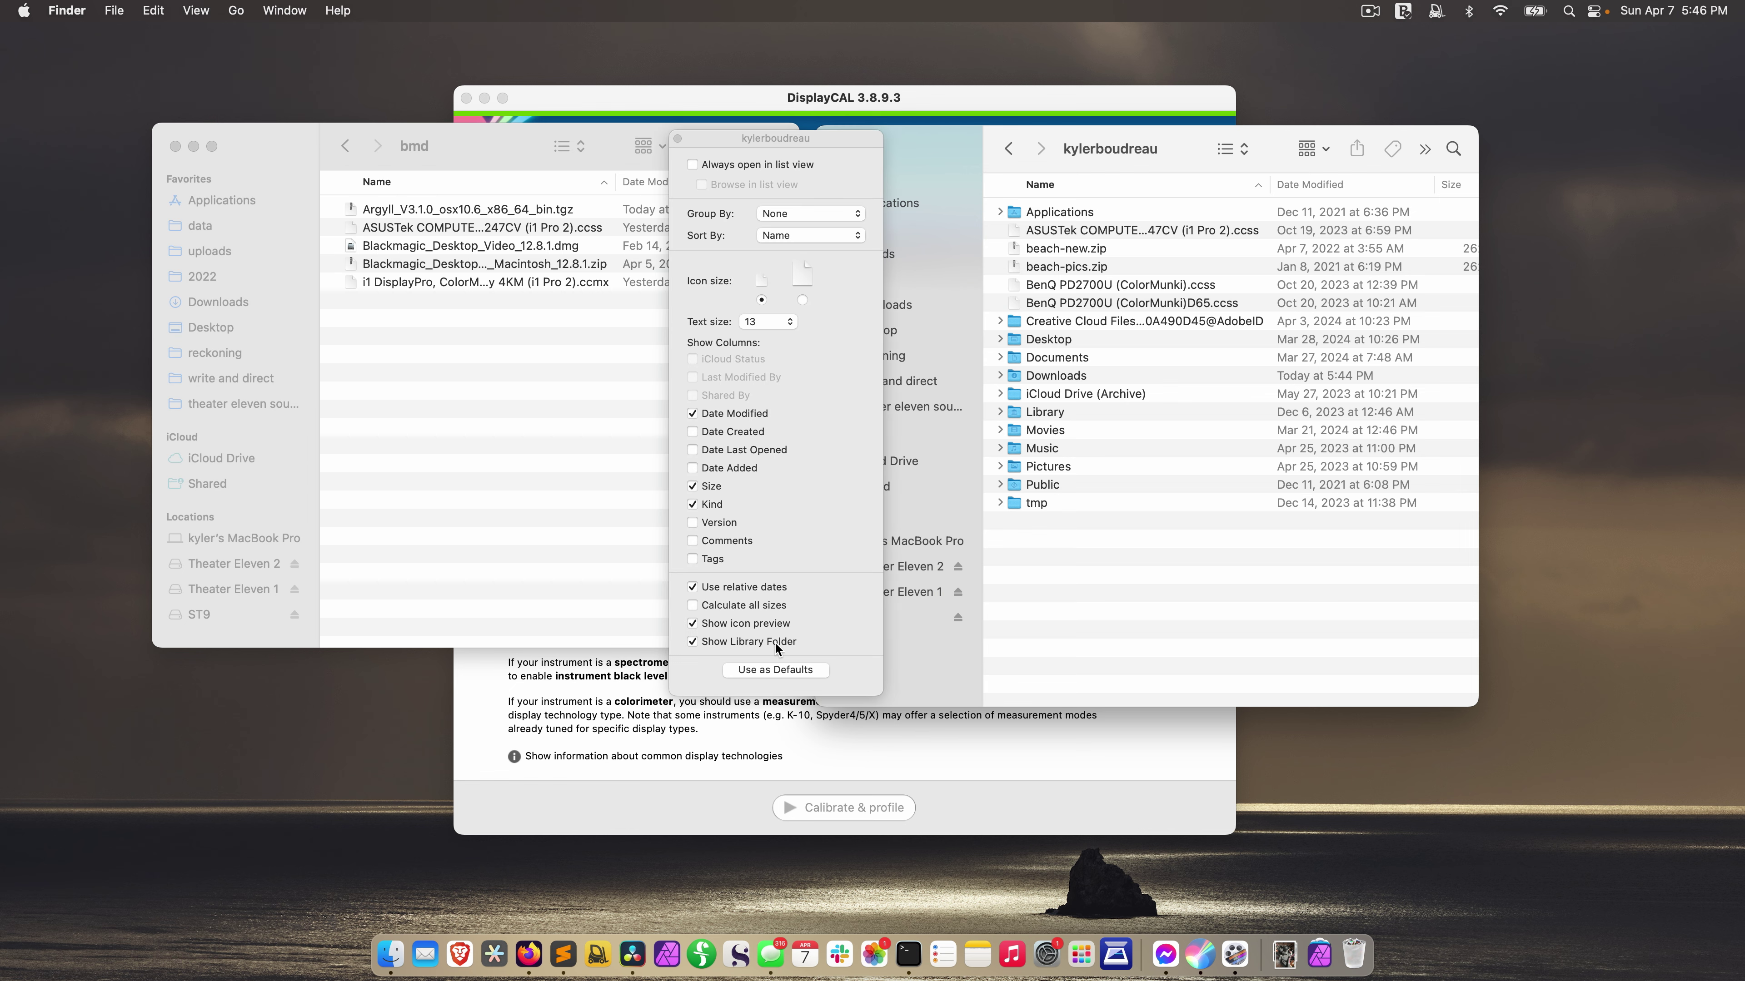
{"action": "key", "text": "super+j"}
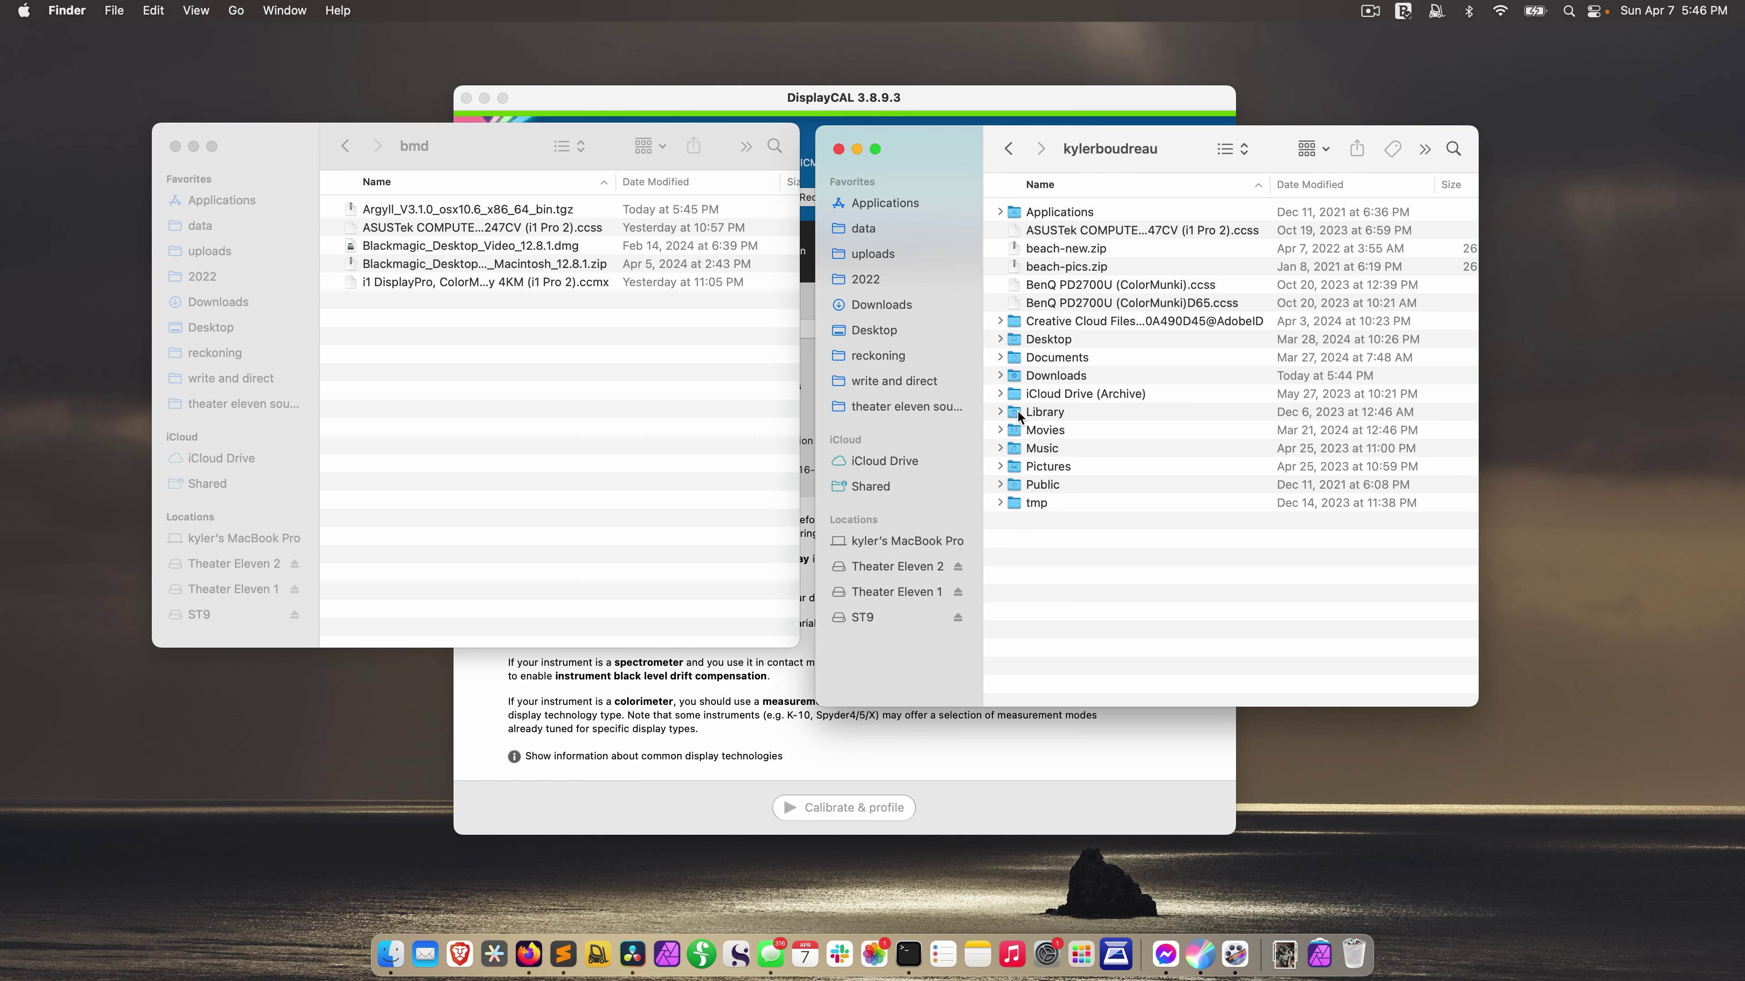
Open Library > Application Support > DisplayCAL > dl
{"action": "double_click", "coordinate": [1019, 414]}
{"action": "double_click", "coordinate": [1017, 269]}
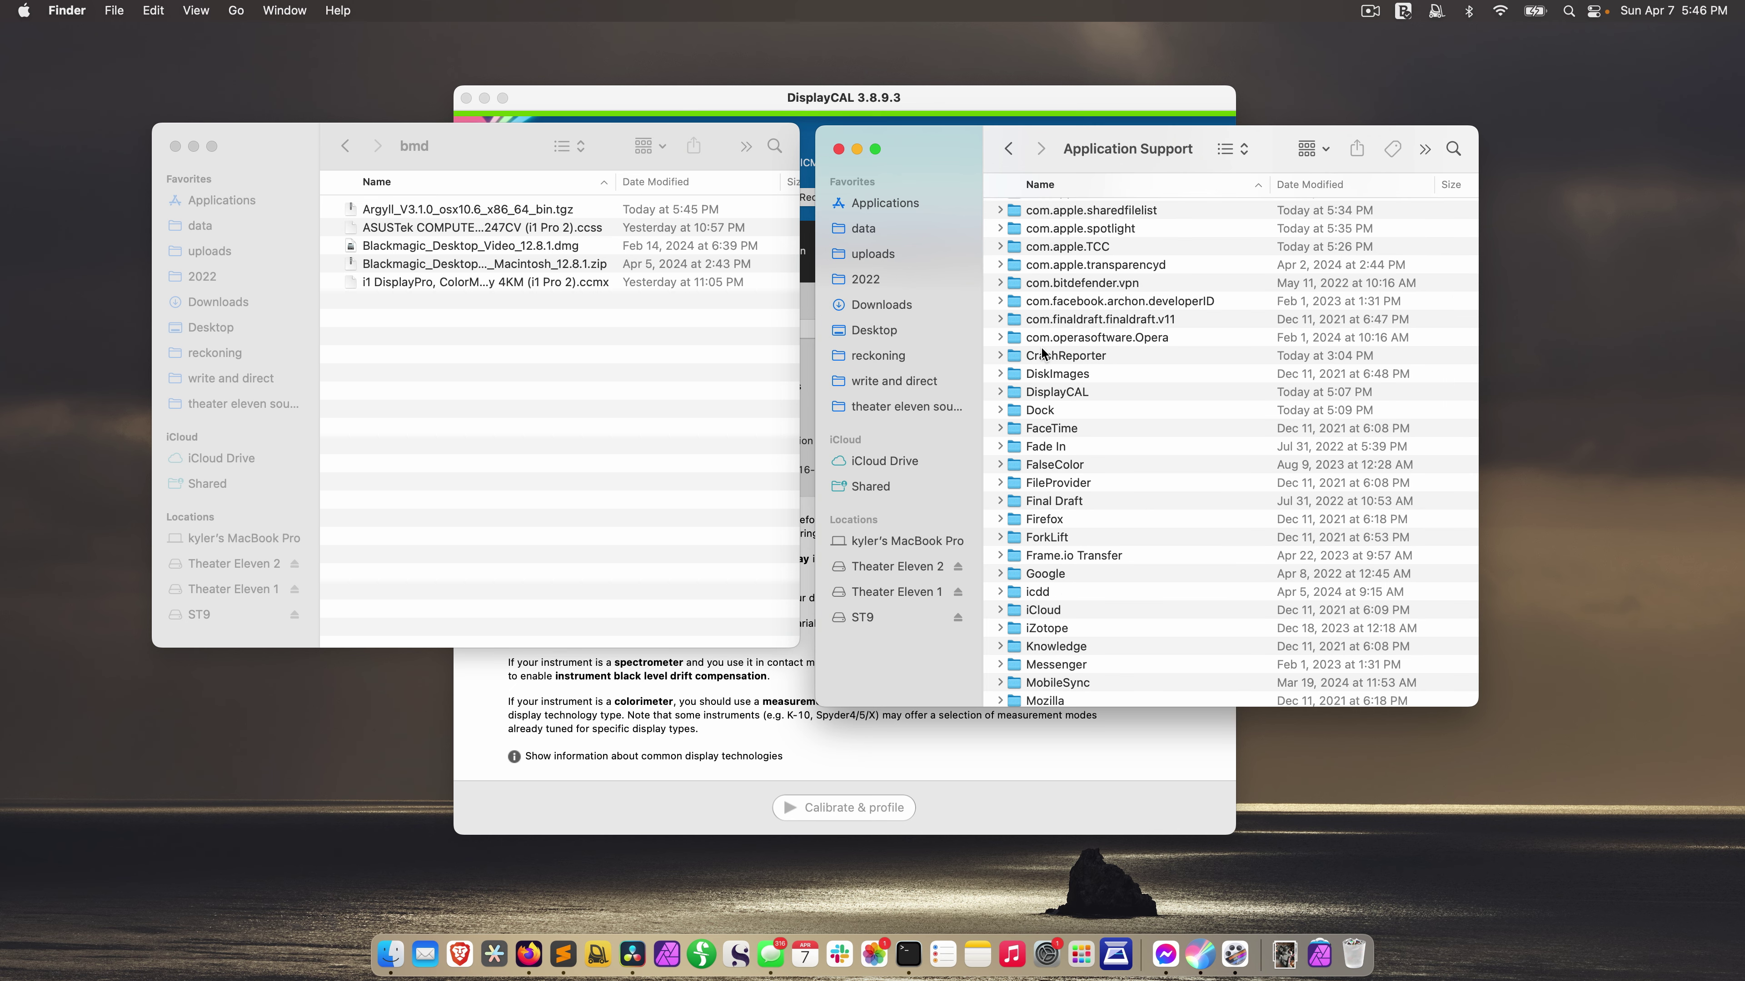
{"action": "double_click", "coordinate": [1023, 402]}
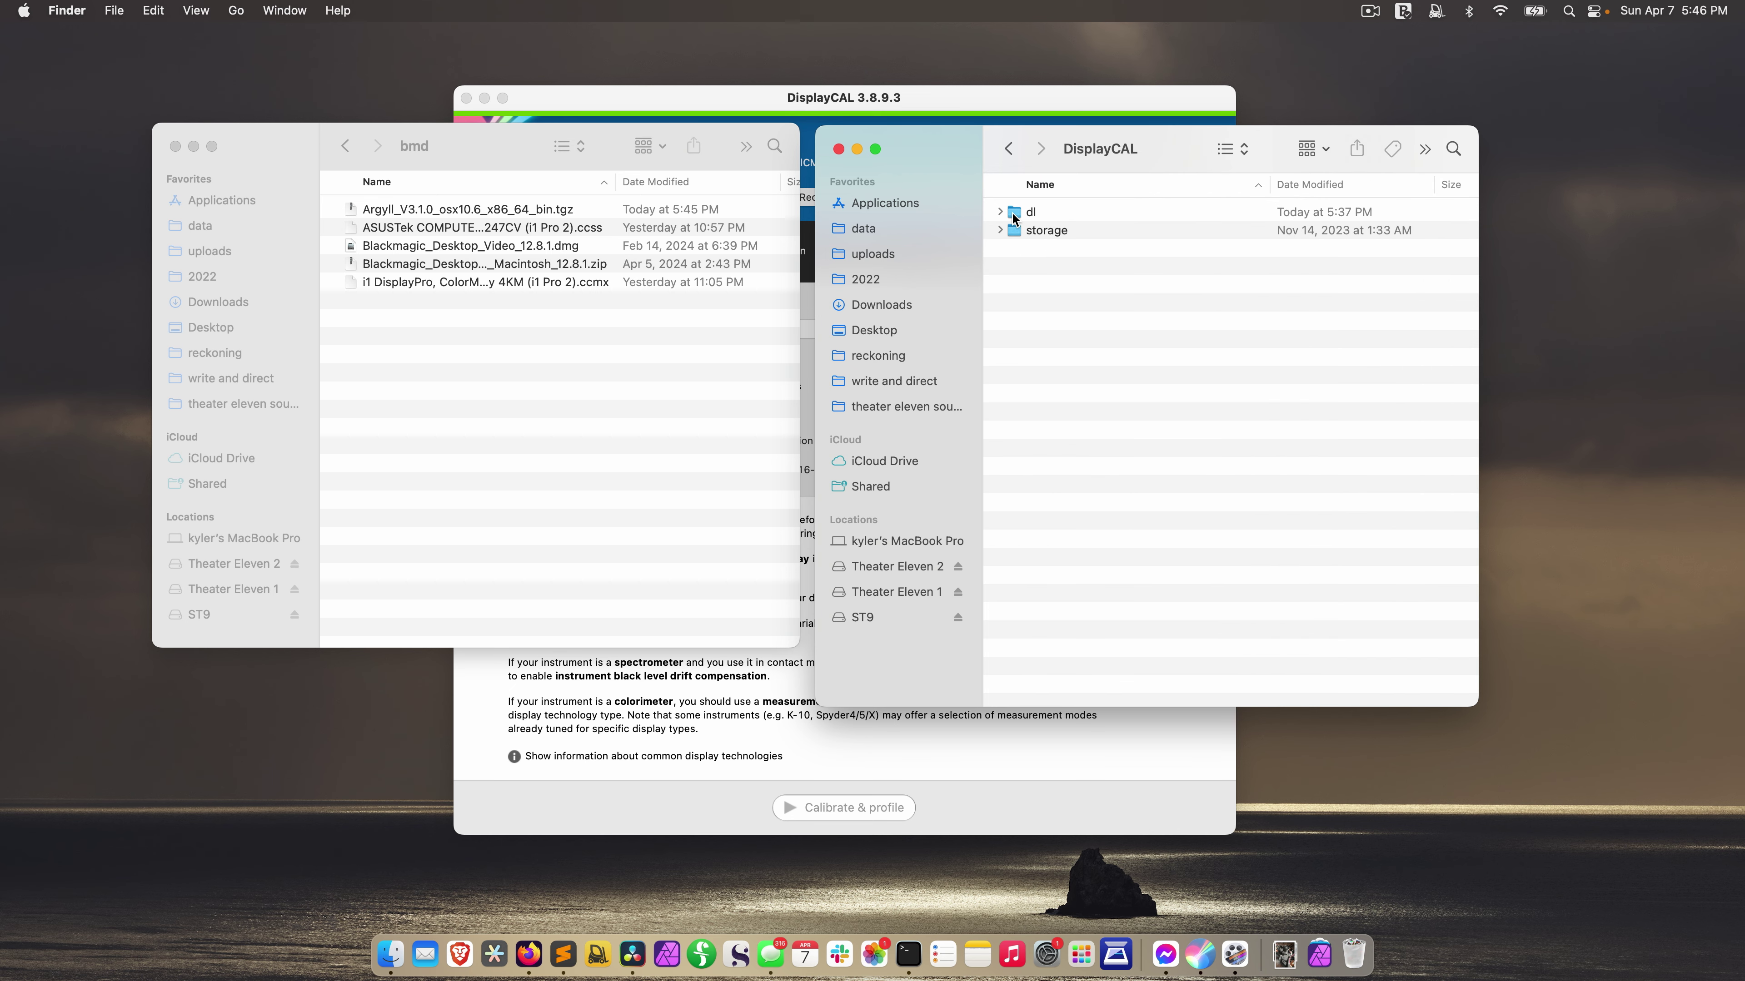
{"action": "double_click", "coordinate": [1012, 214]}
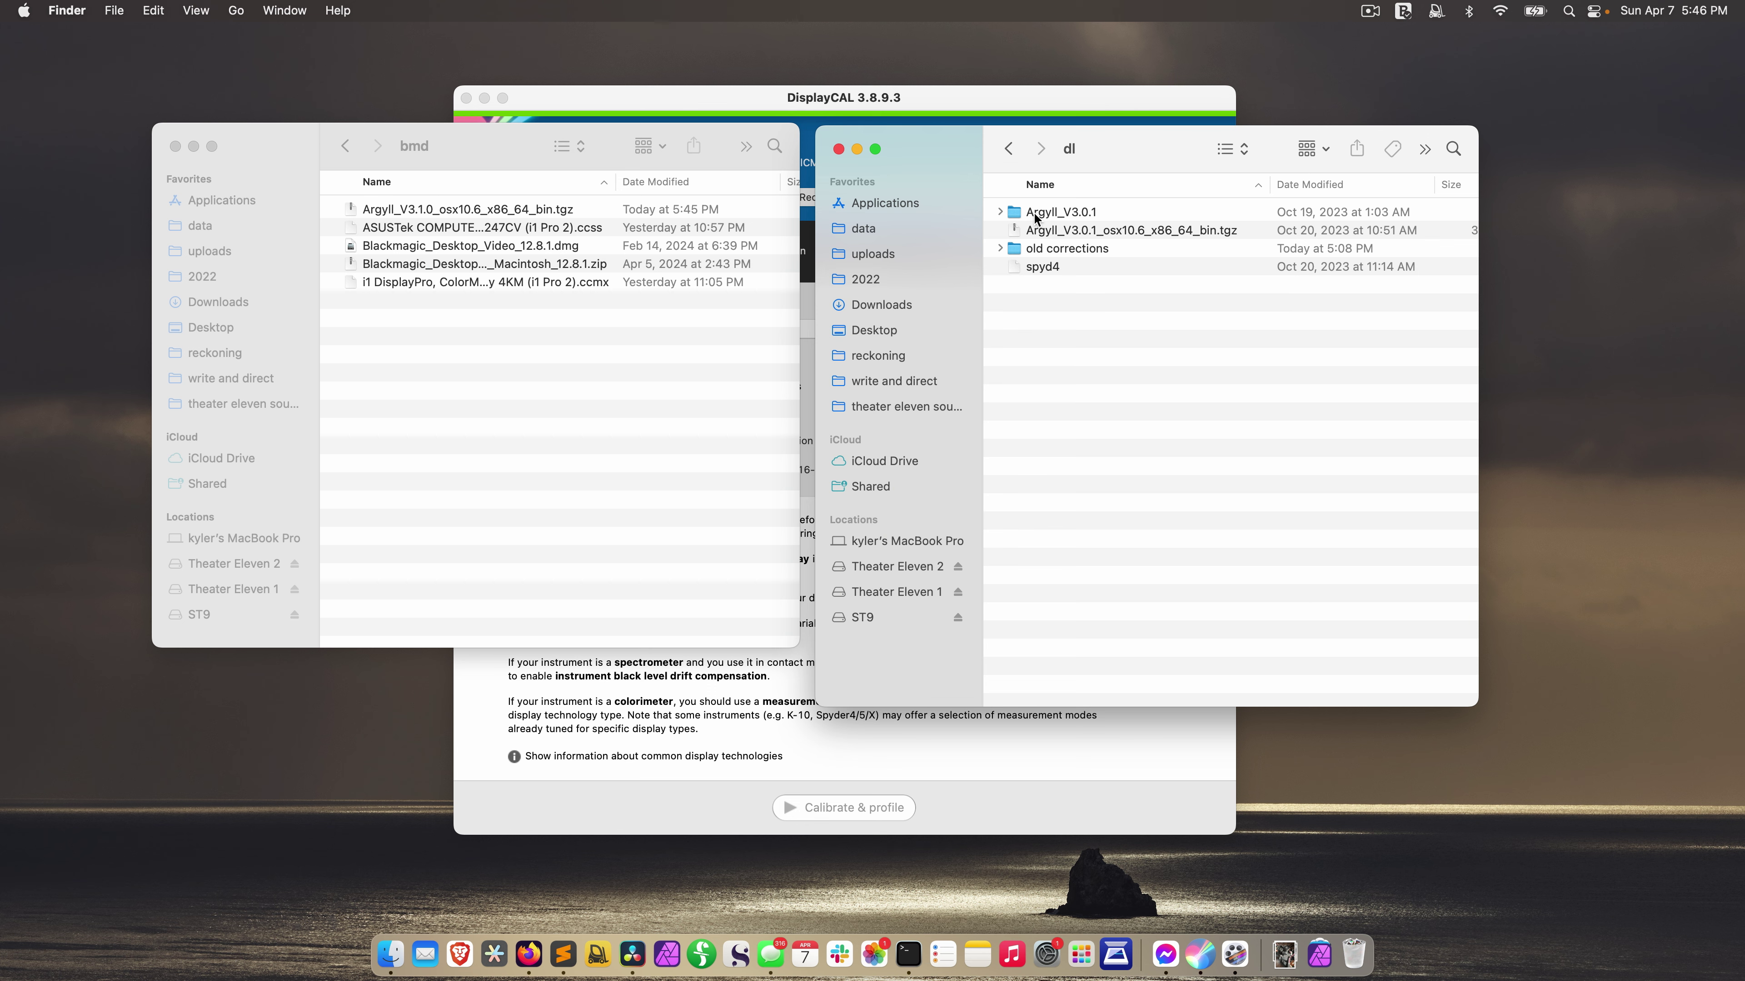
Move Argyll_V3.1.0_osx10.6_x86_64_bin.tgz from the bmd folder into dl and extract it there
{"action": "left_click", "coordinate": [352, 211]}
{"action": "left_click_drag", "start_coordinate": [353, 217], "coordinate": [1051, 370]}
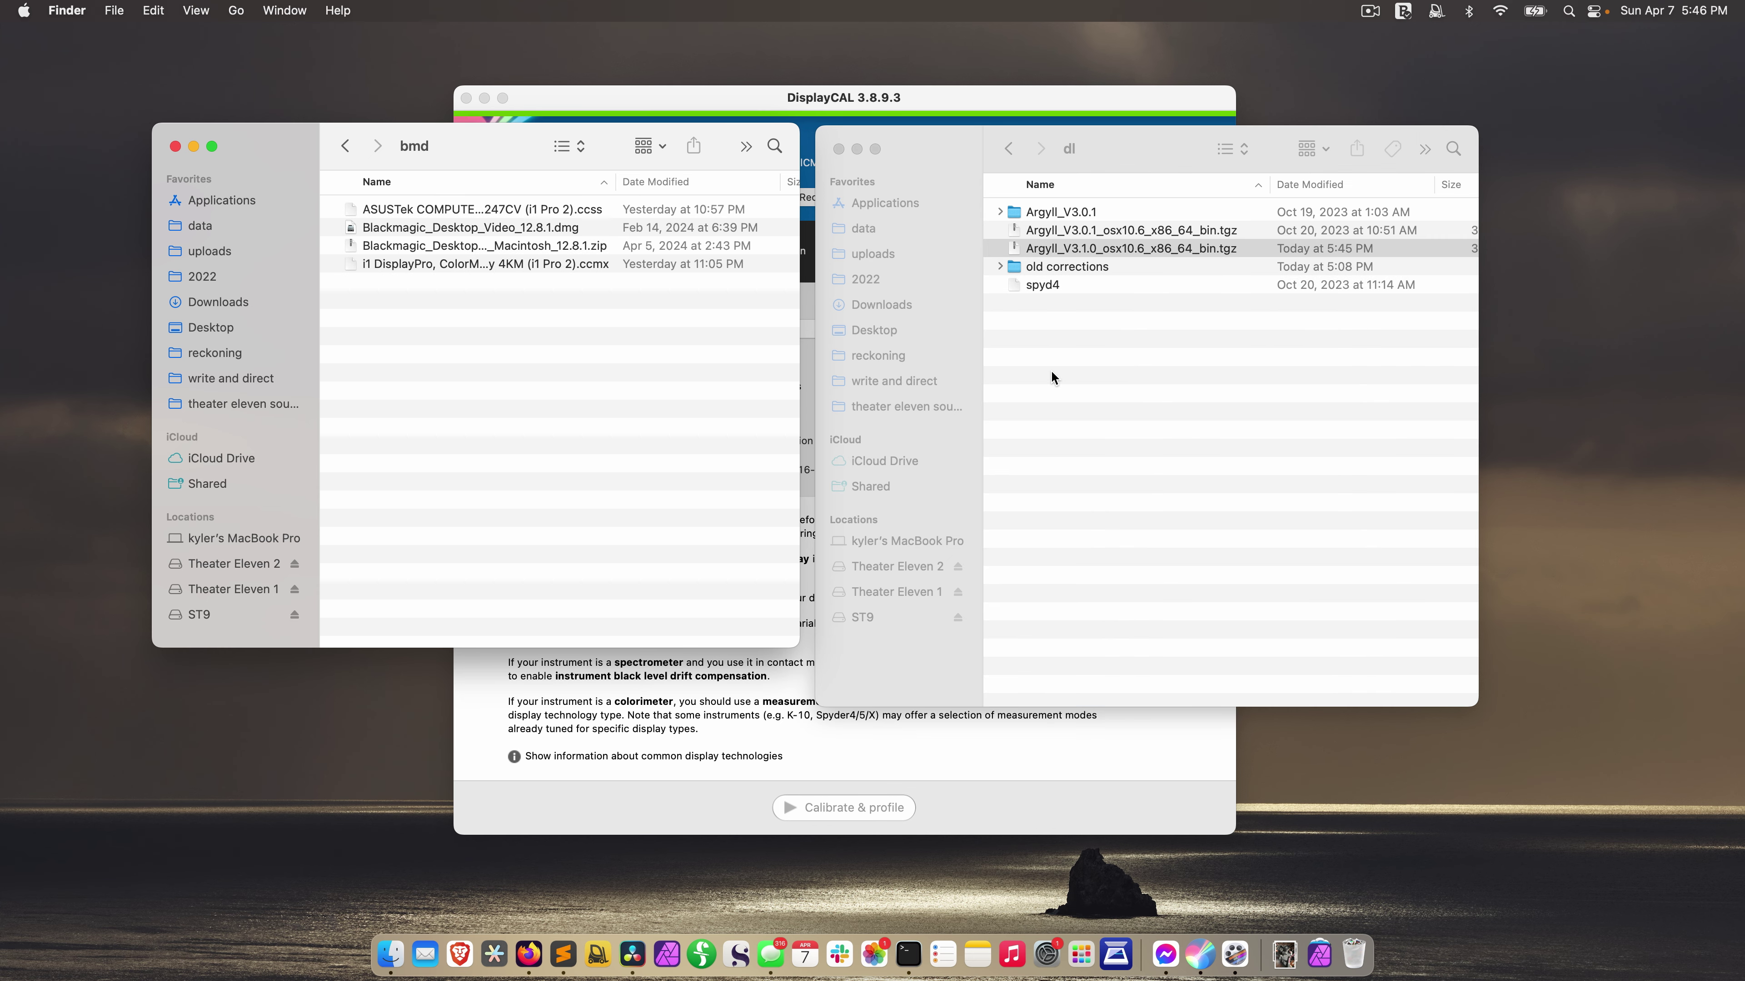
{"action": "double_click", "coordinate": [1011, 249]}
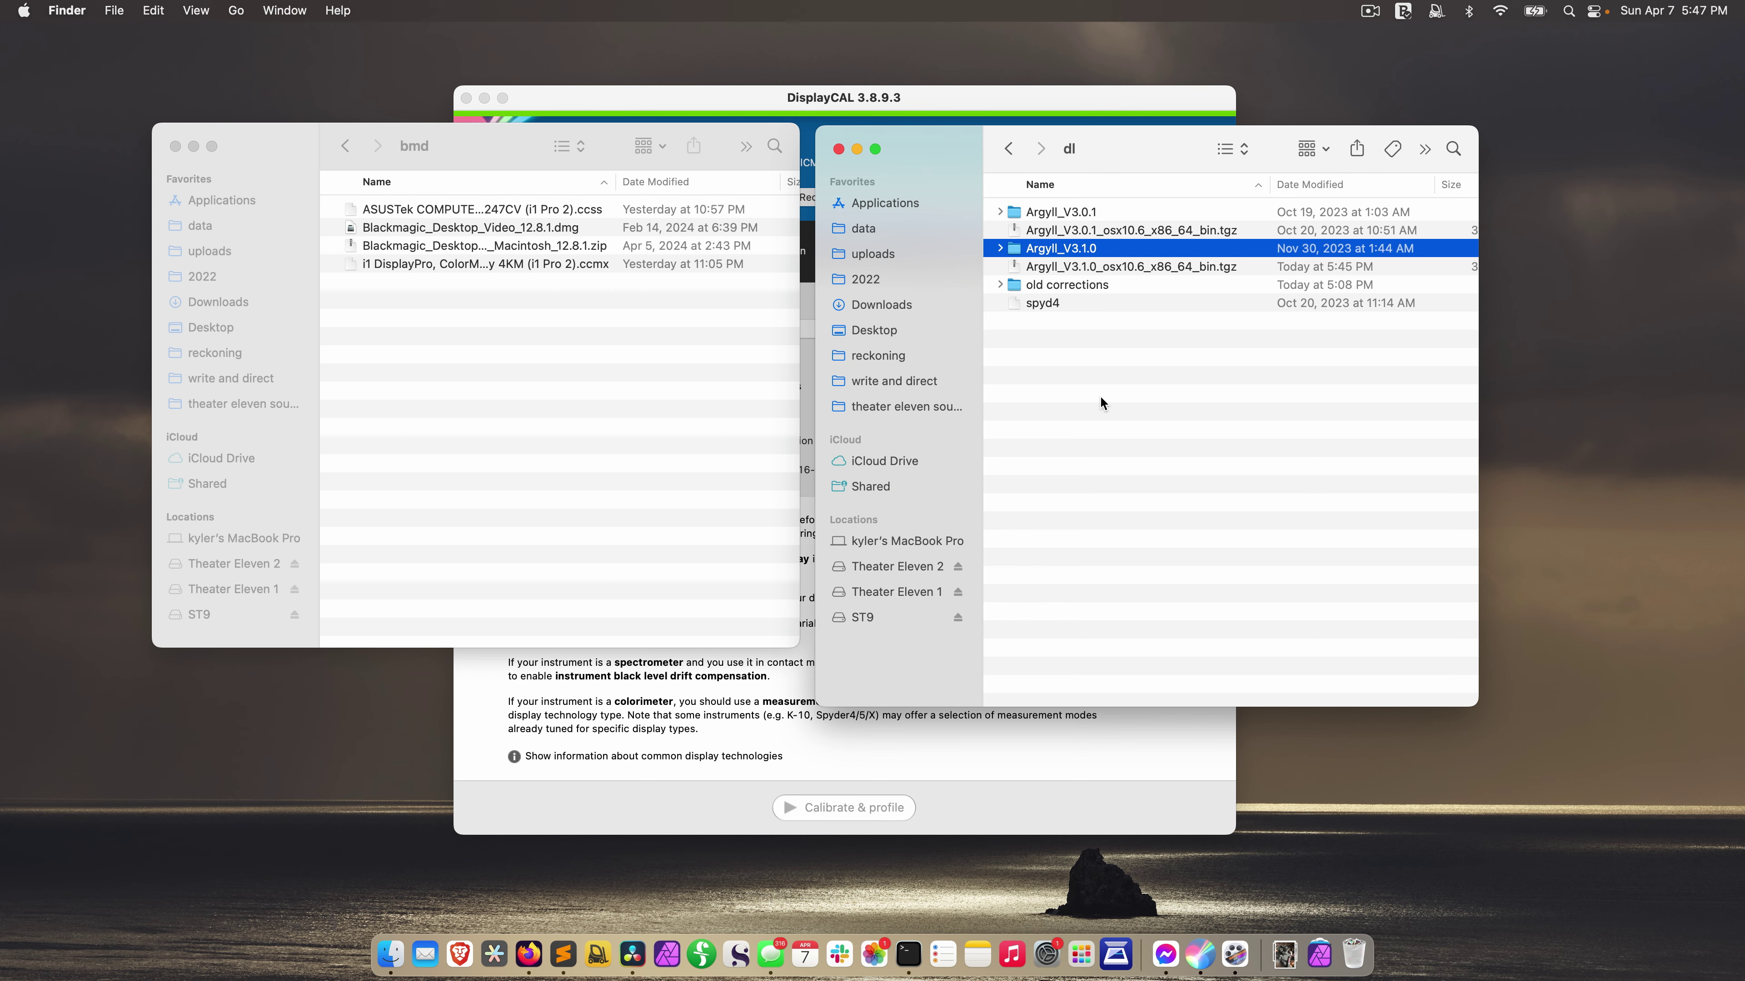
{"action": "left_click", "coordinate": [777, 727]}
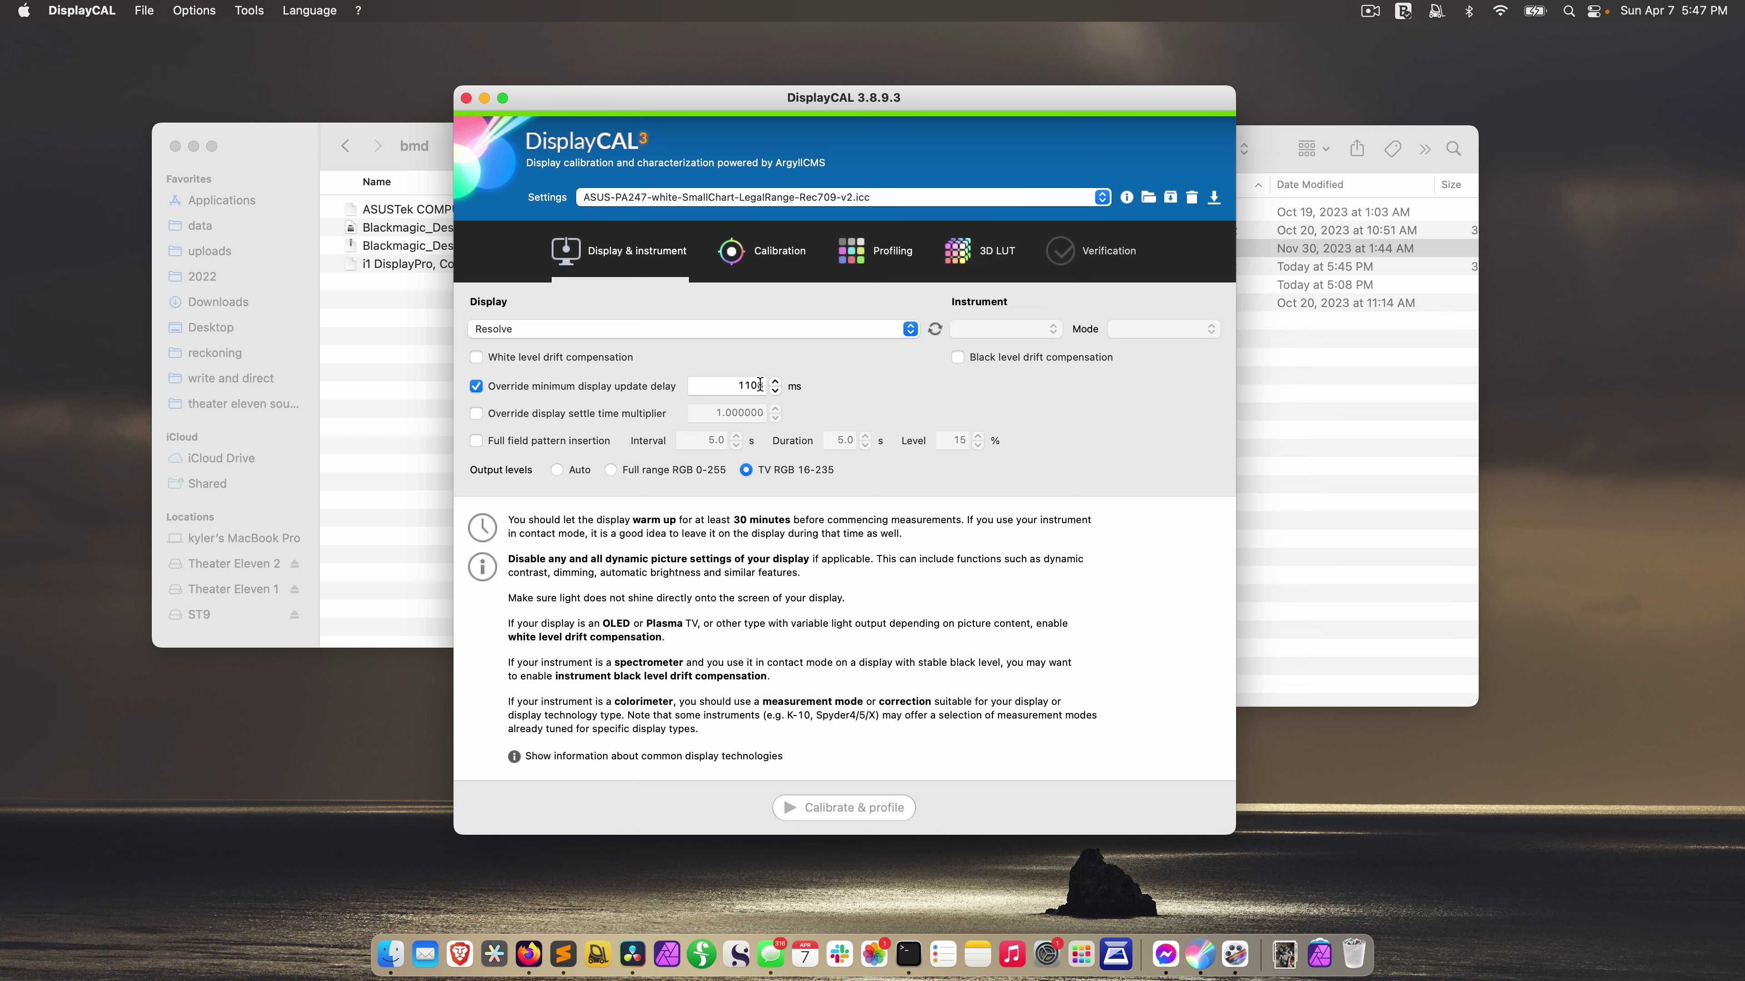
{"action": "left_click", "coordinate": [1304, 382]}
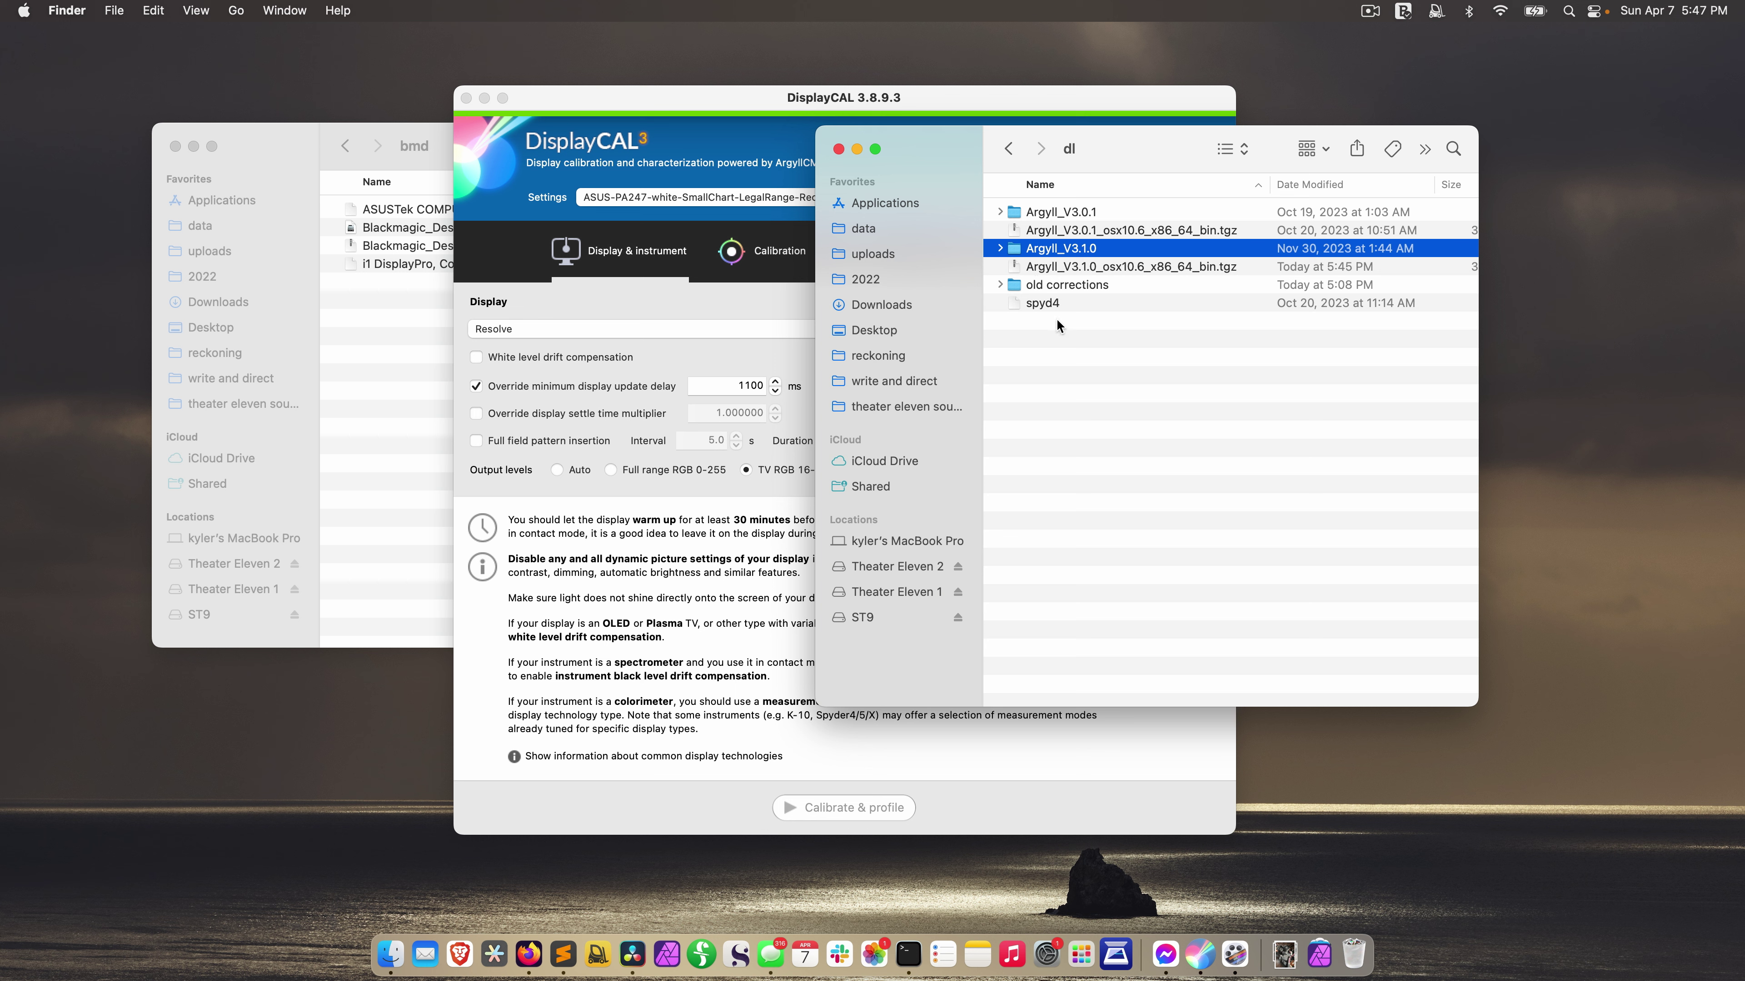
{"action": "left_click", "coordinate": [1091, 380]}
{"action": "left_click", "coordinate": [388, 386]}
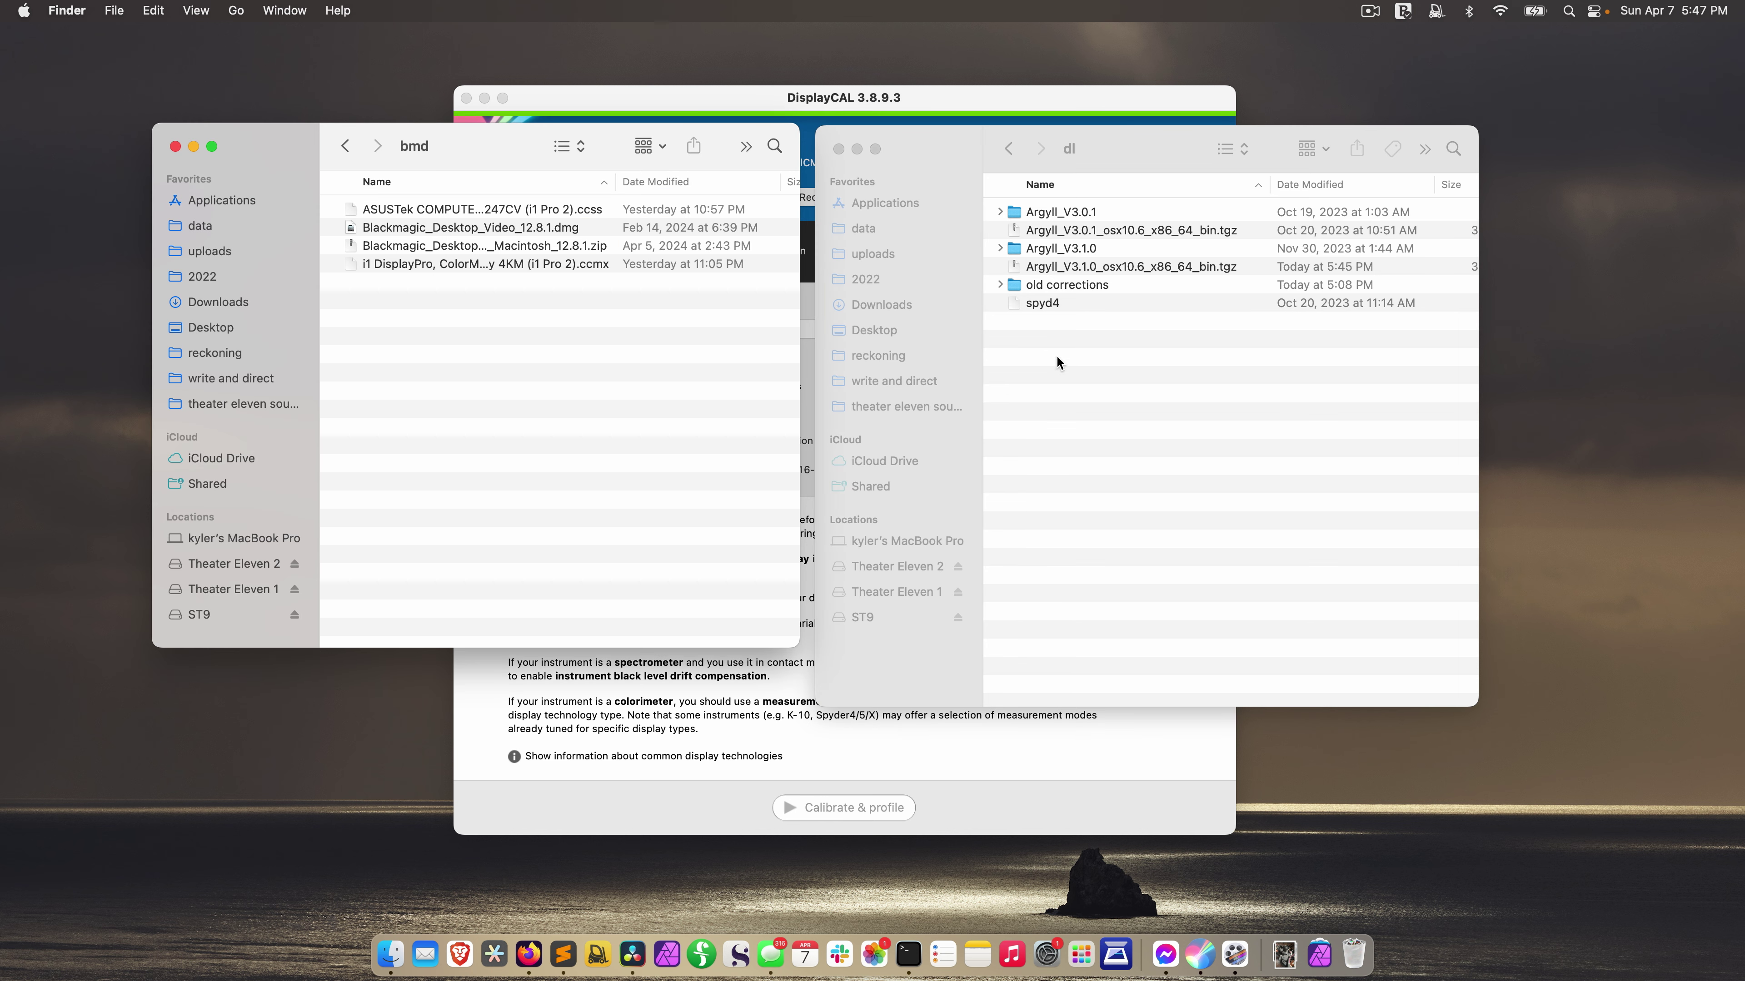
{"action": "left_click", "coordinate": [1152, 408]}
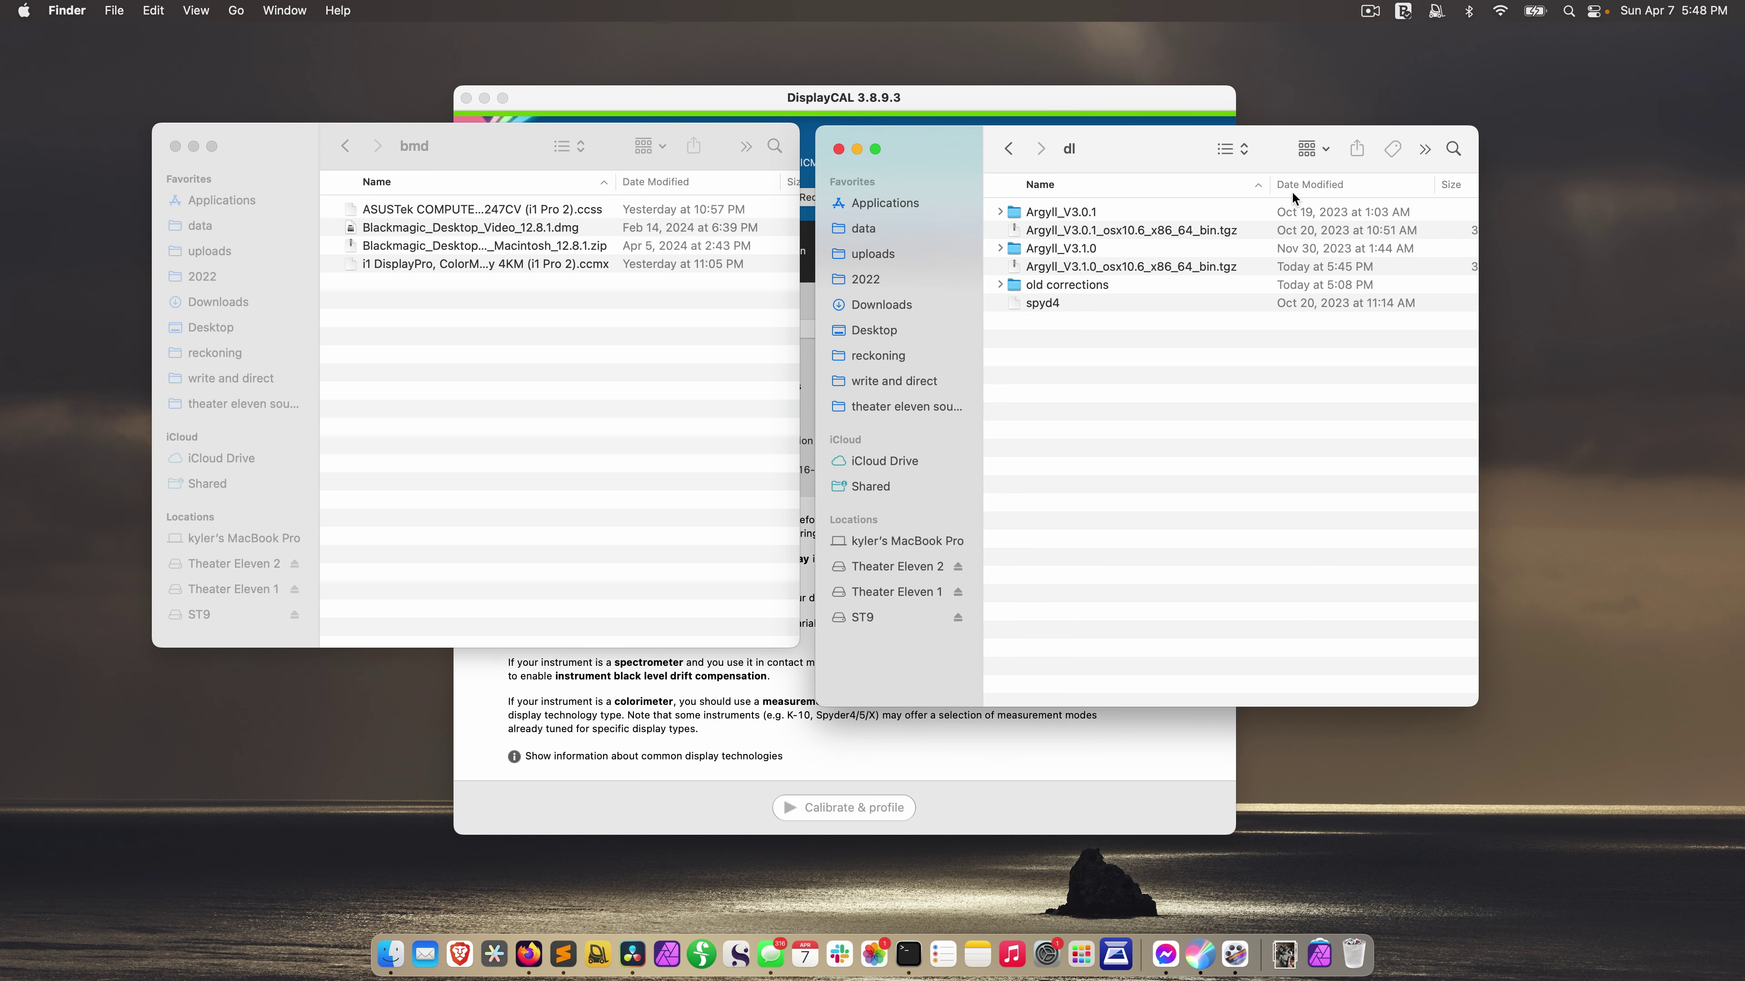
Launch Terminal from Applications > Utilities and enlarge and reposition its window
{"action": "left_click", "coordinate": [1312, 952]}
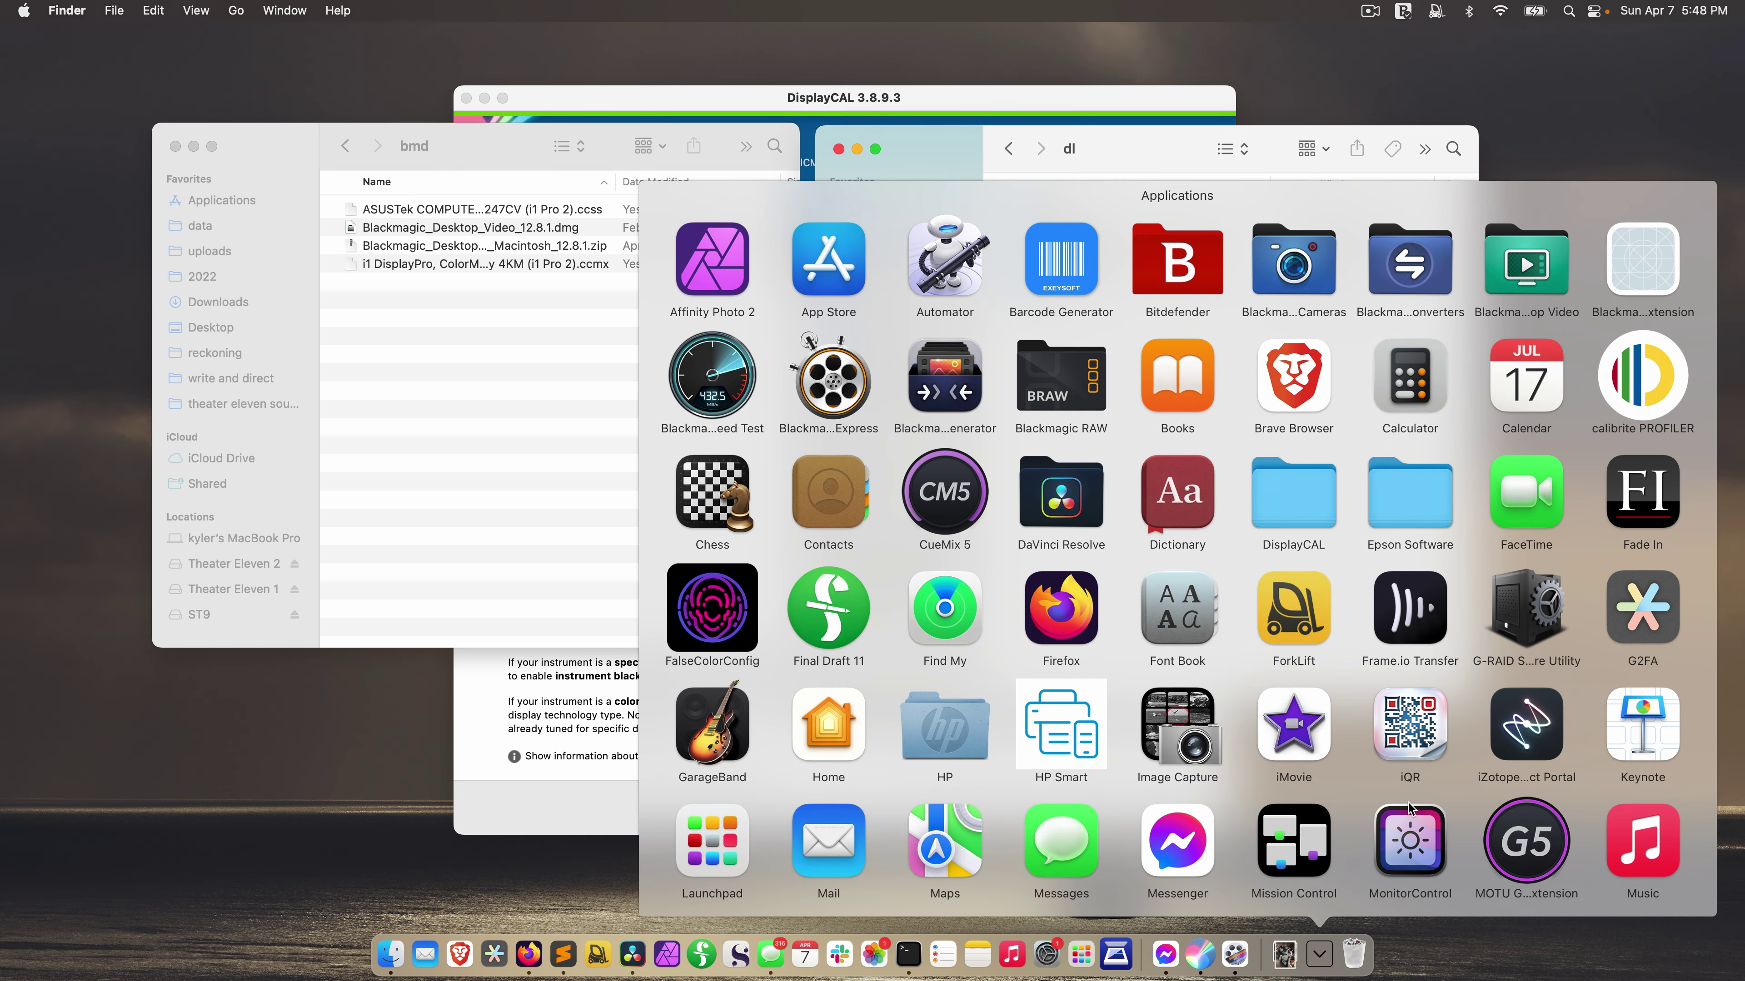
{"action": "scroll", "coordinate": [1415, 649], "scroll_direction": "down", "scroll_amount": 5}
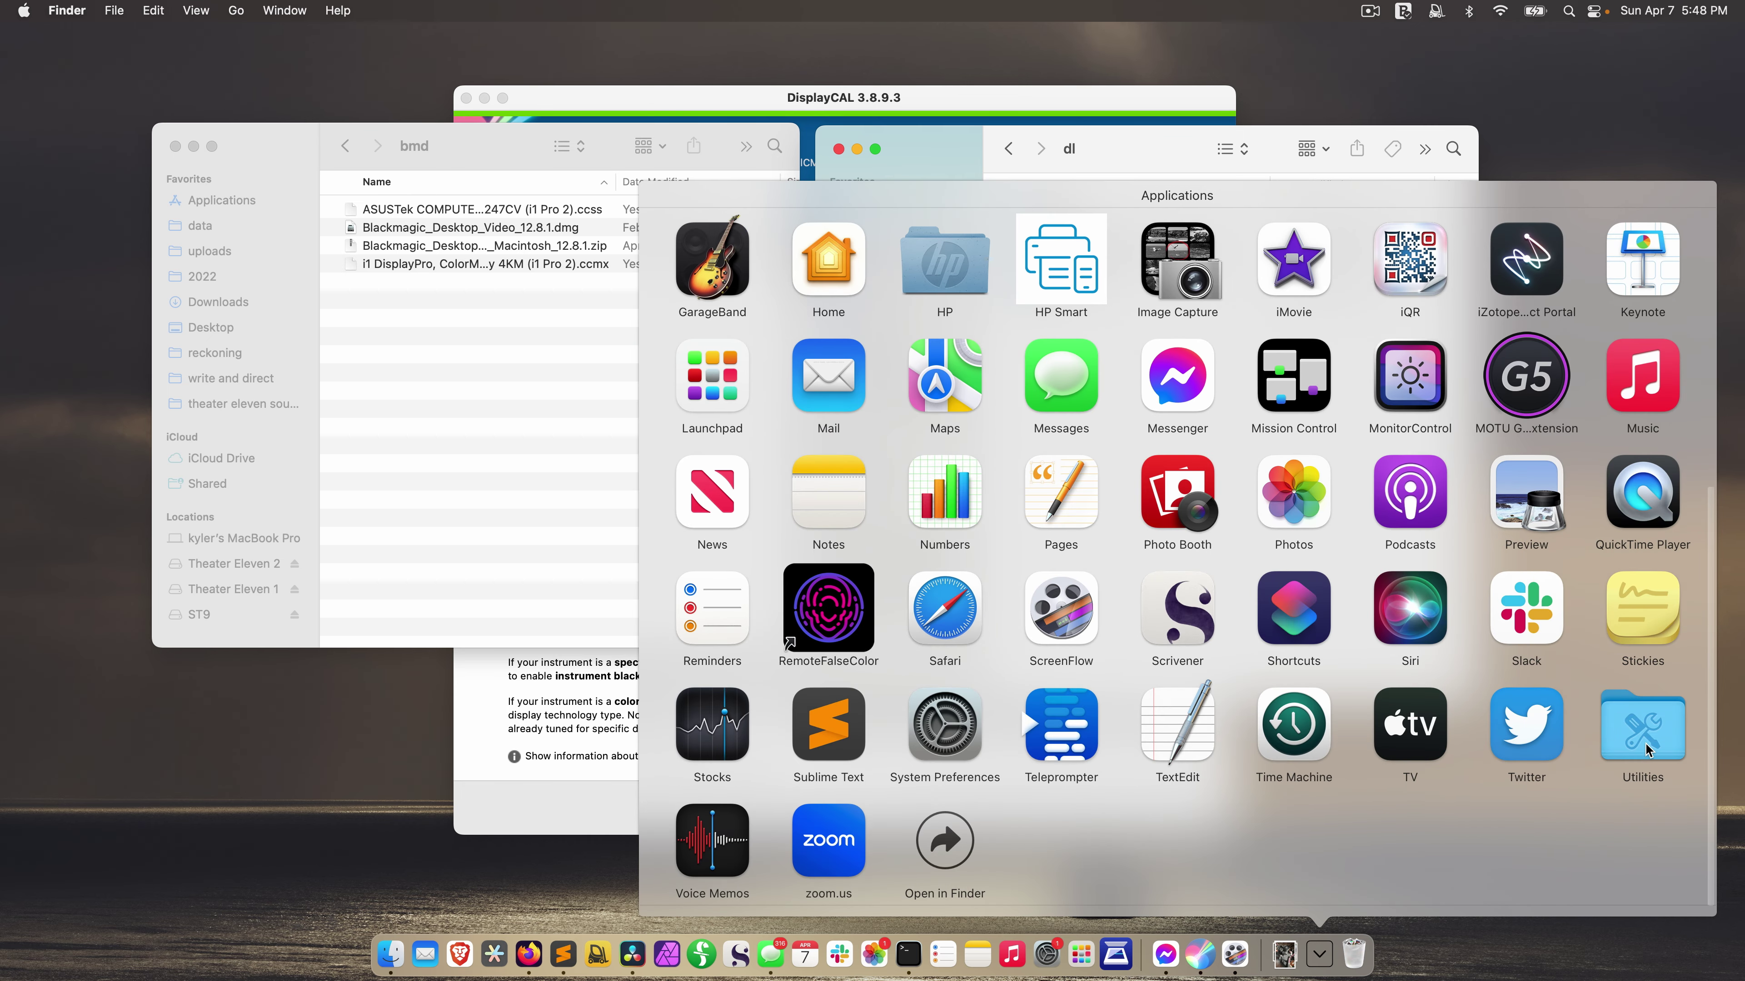
{"action": "left_click", "coordinate": [1646, 749]}
{"action": "left_click", "coordinate": [1371, 864]}
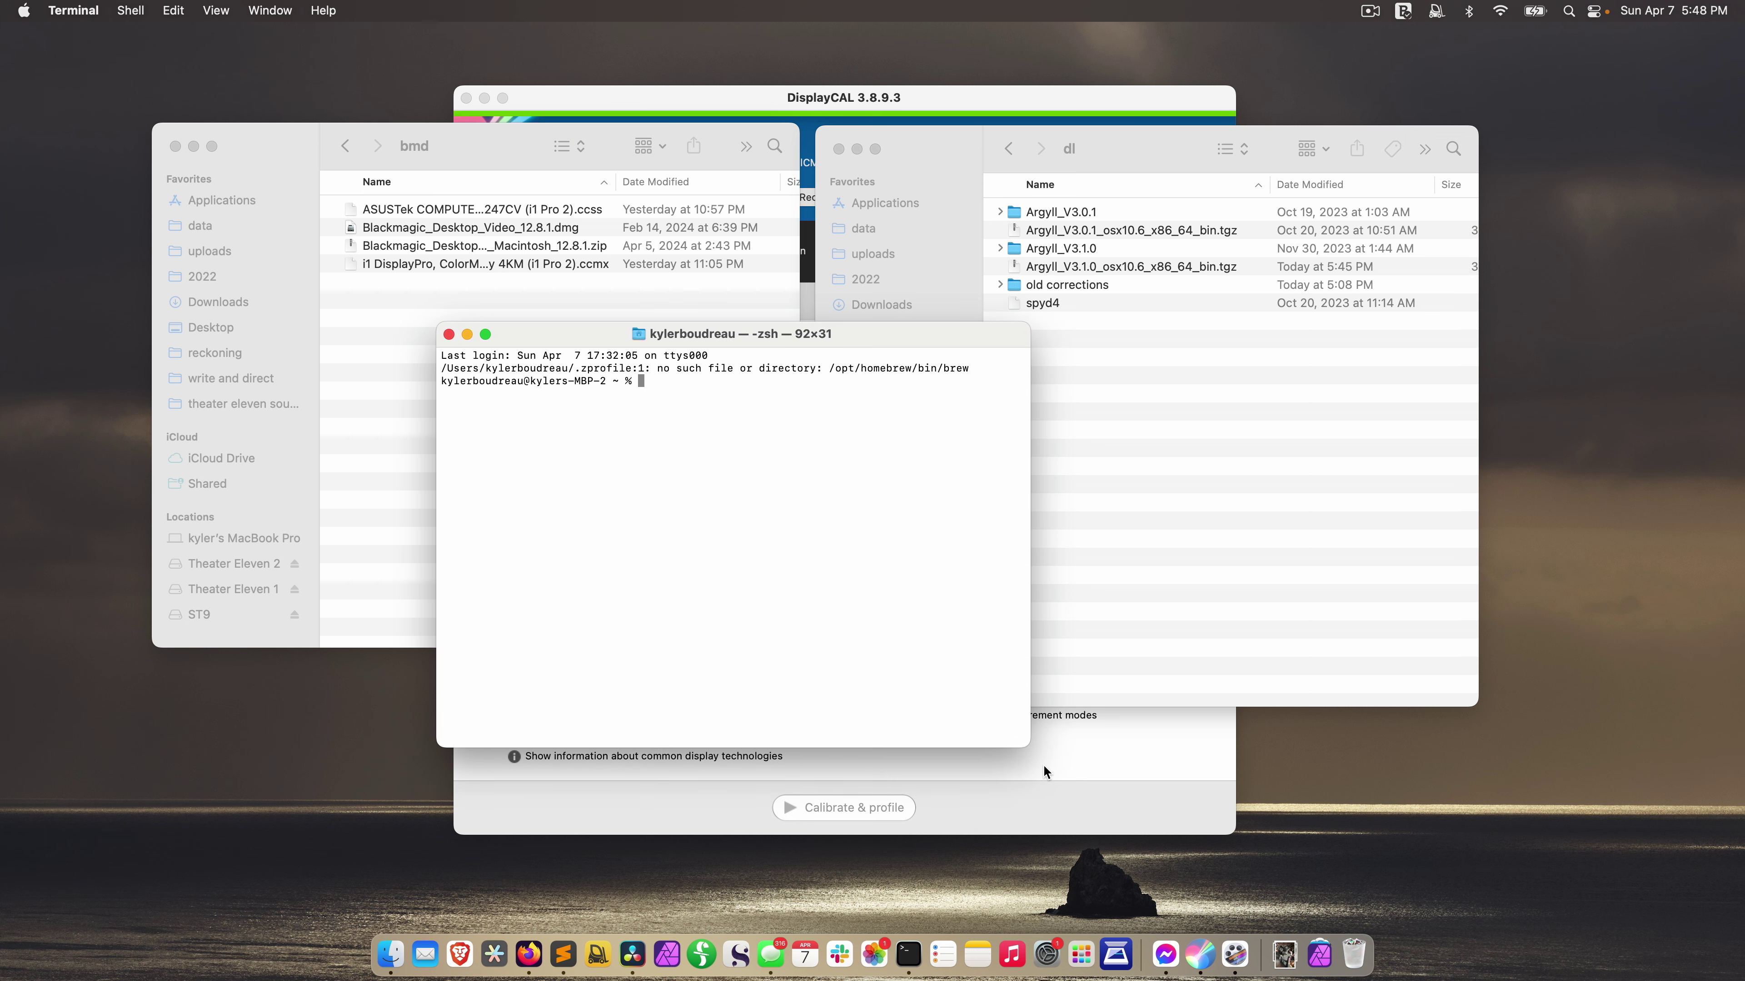
{"action": "left_click_drag", "start_coordinate": [1029, 747], "coordinate": [1316, 824]}
{"action": "left_click_drag", "start_coordinate": [1044, 347], "coordinate": [855, 312]}
Clear the Terminal screen and paste sudo xattr -r -d com.apple.quarantine at the prompt
{"action": "type", "text": "clear"}
{"action": "key", "text": "Return"}
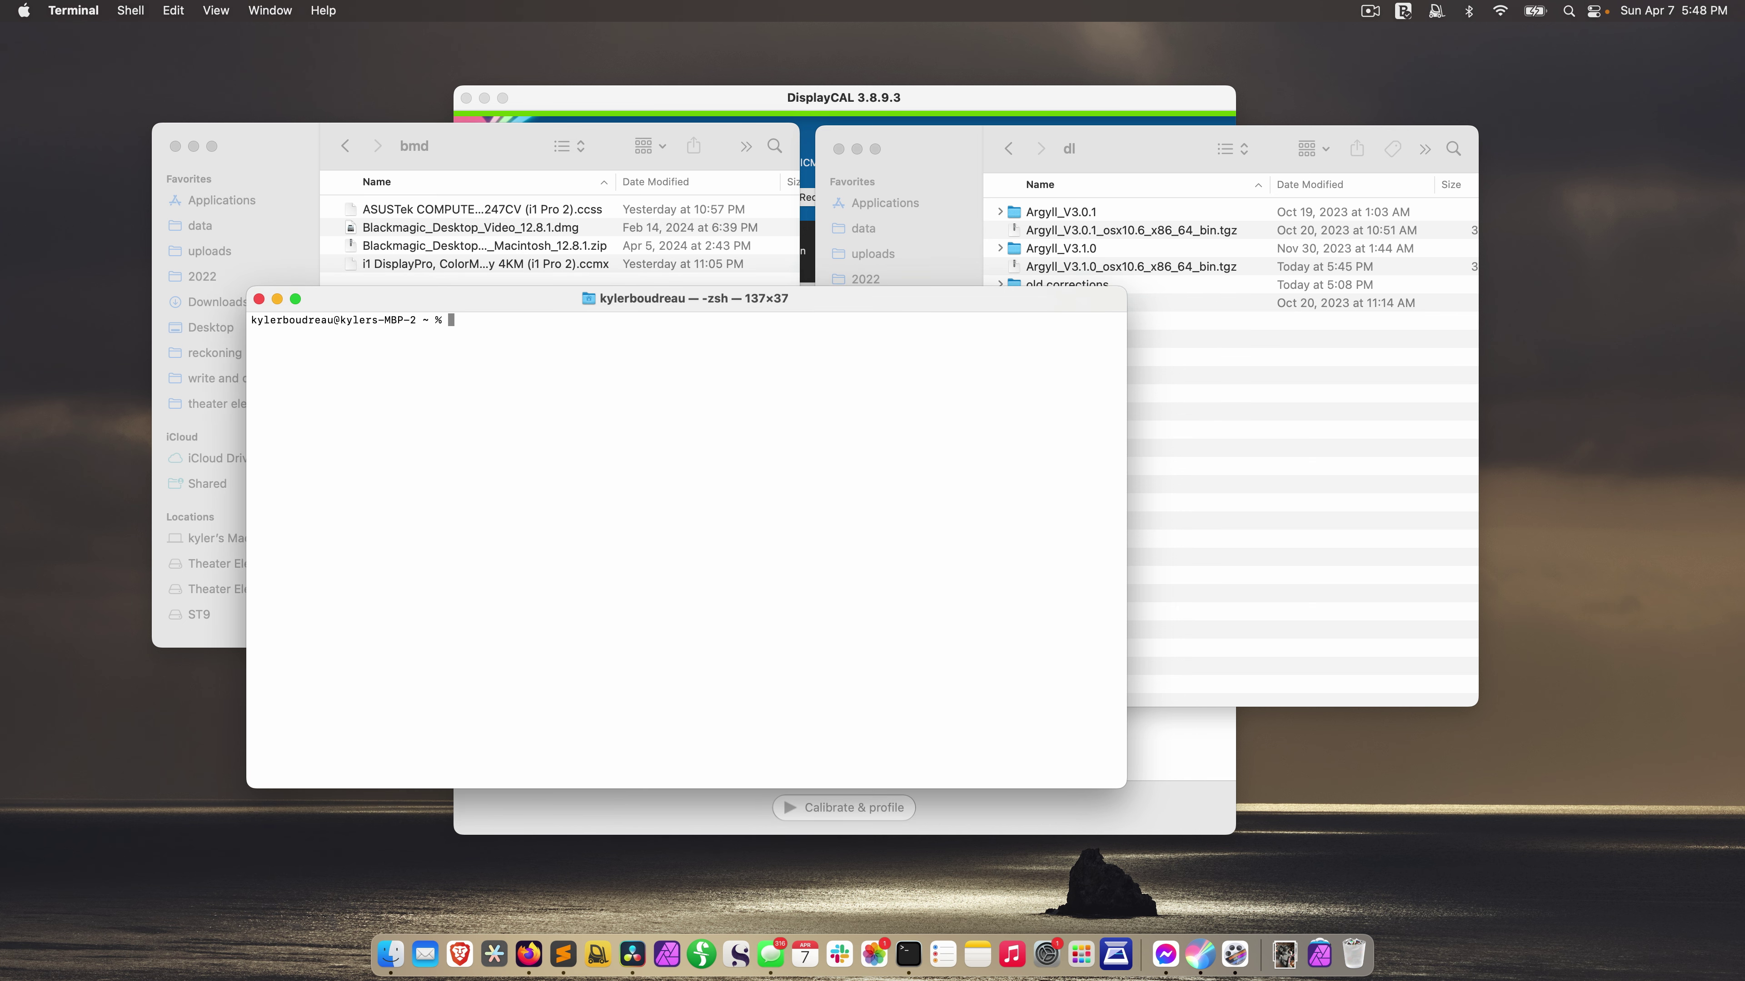
{"action": "left_click_drag", "start_coordinate": [993, 300], "coordinate": [985, 374]}
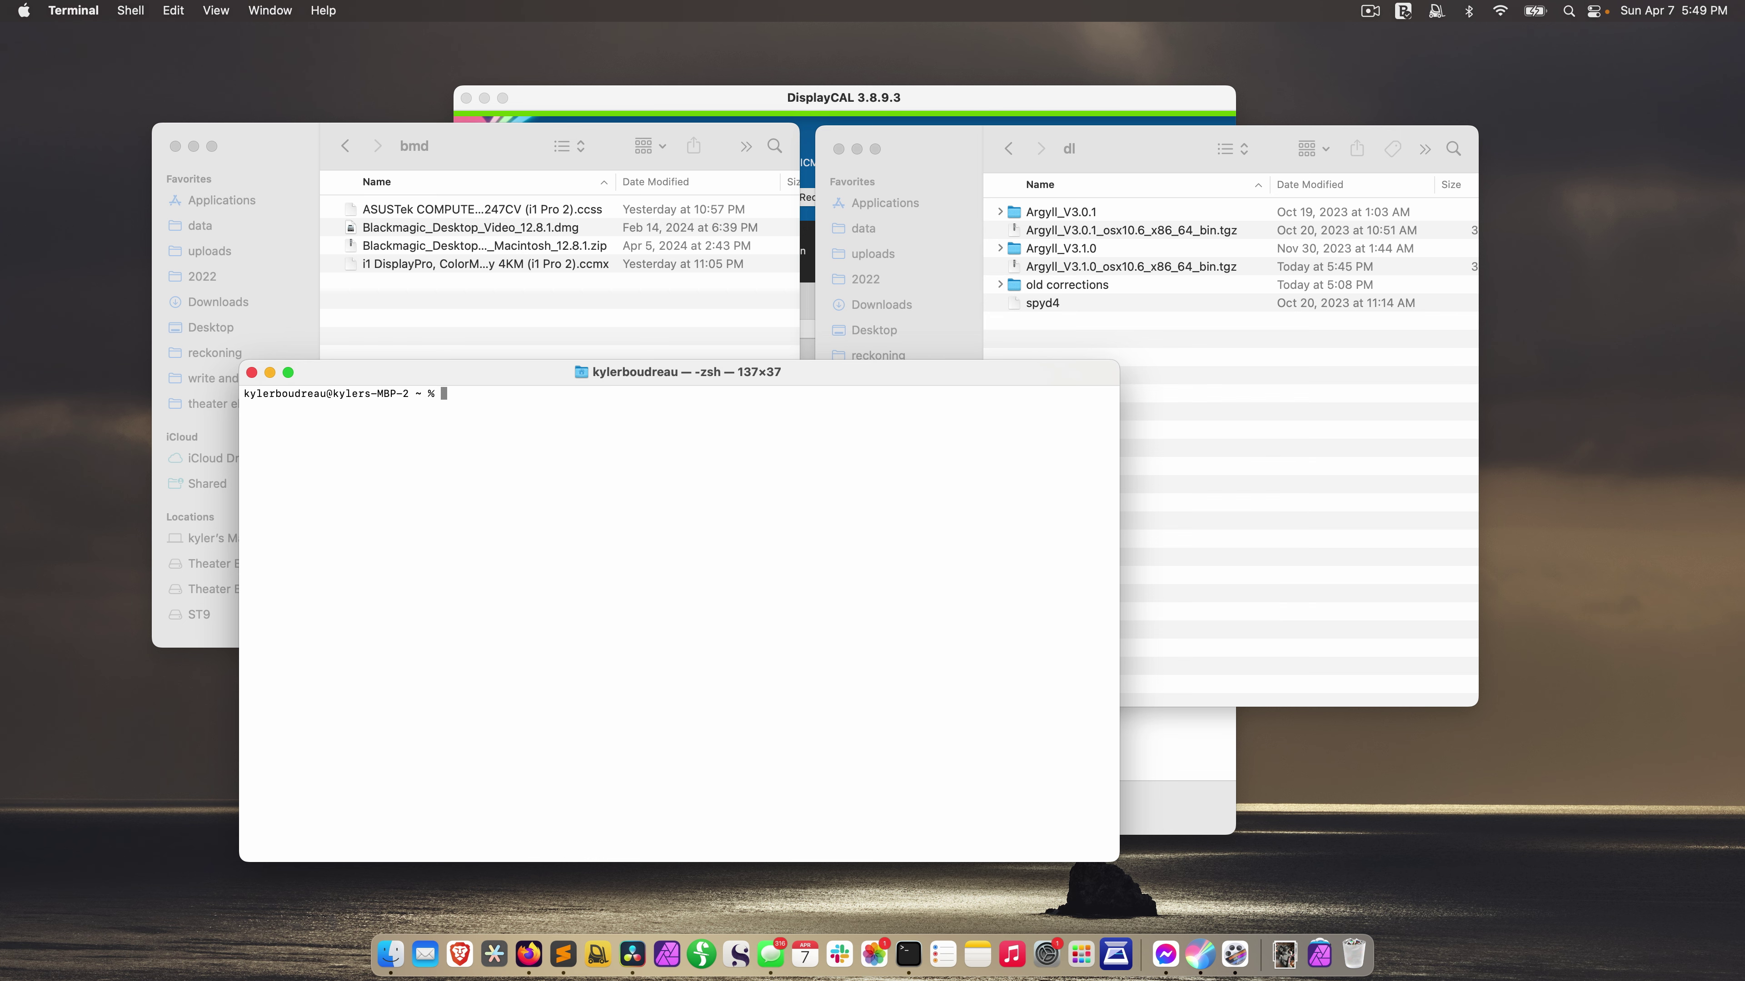
{"action": "type", "text": "sudo xattr -r -d com.apple.quarantine"}
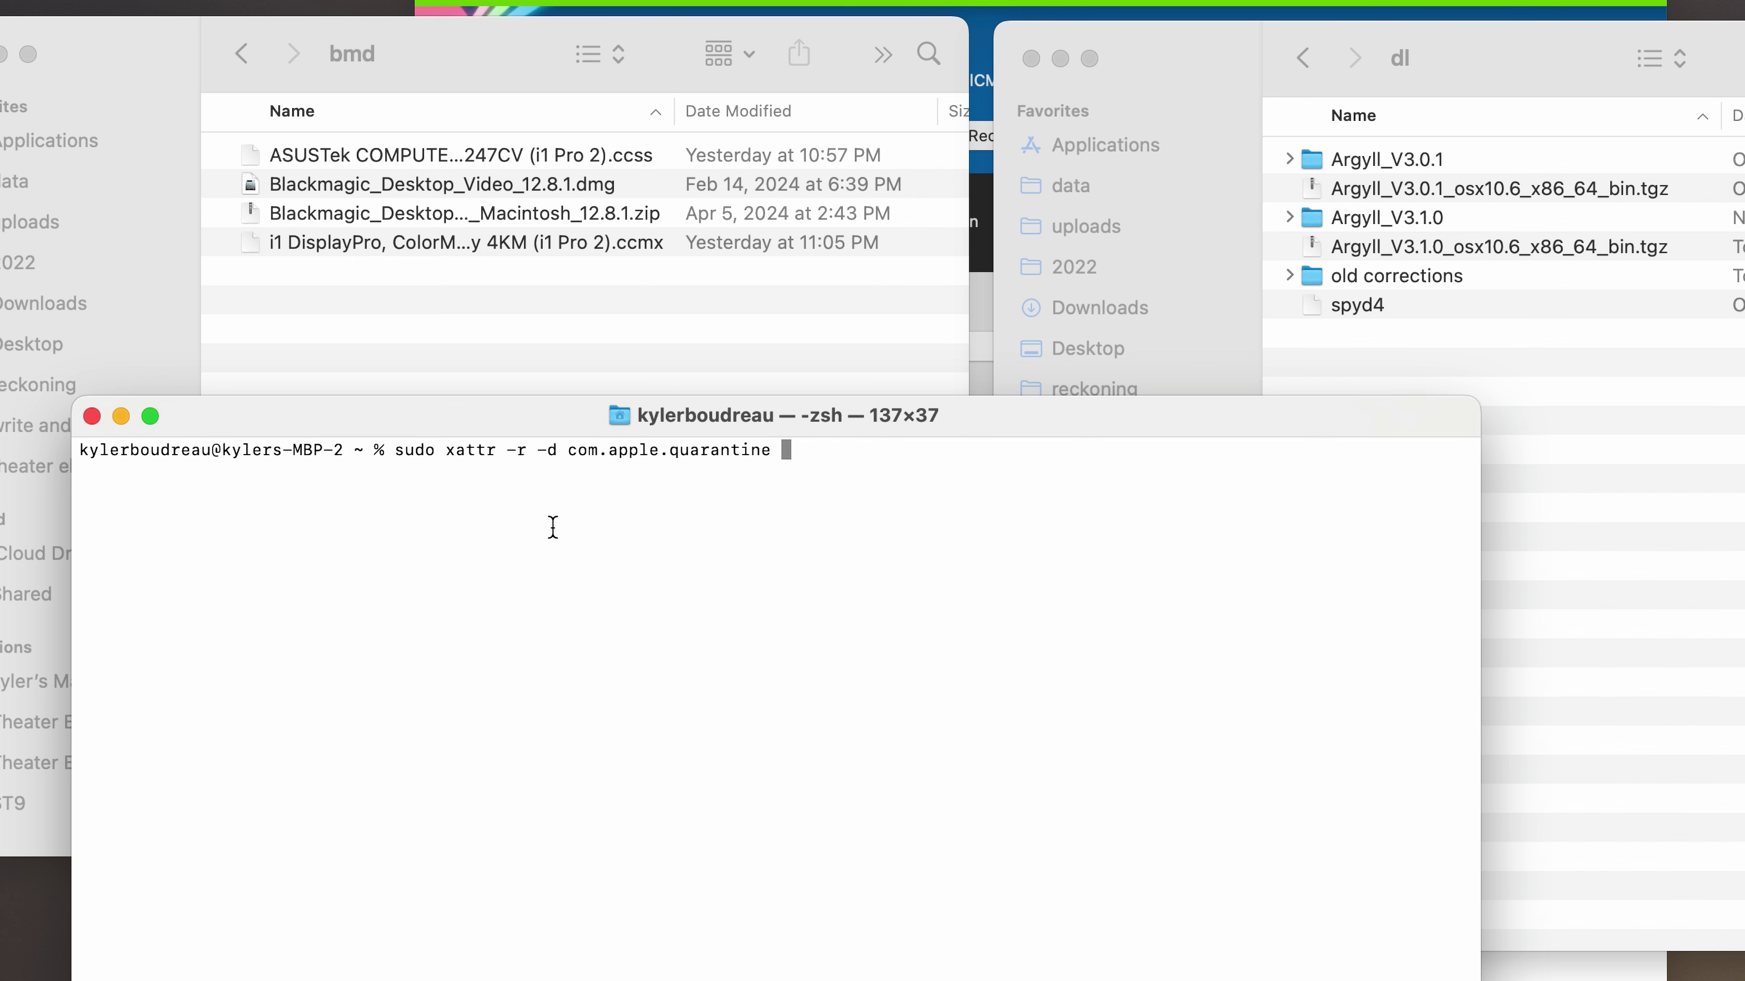
Append the Argyll_V3.1.0/bin folder path to the xattr command, run it, and enter the admin password
{"action": "left_click", "coordinate": [1219, 66]}
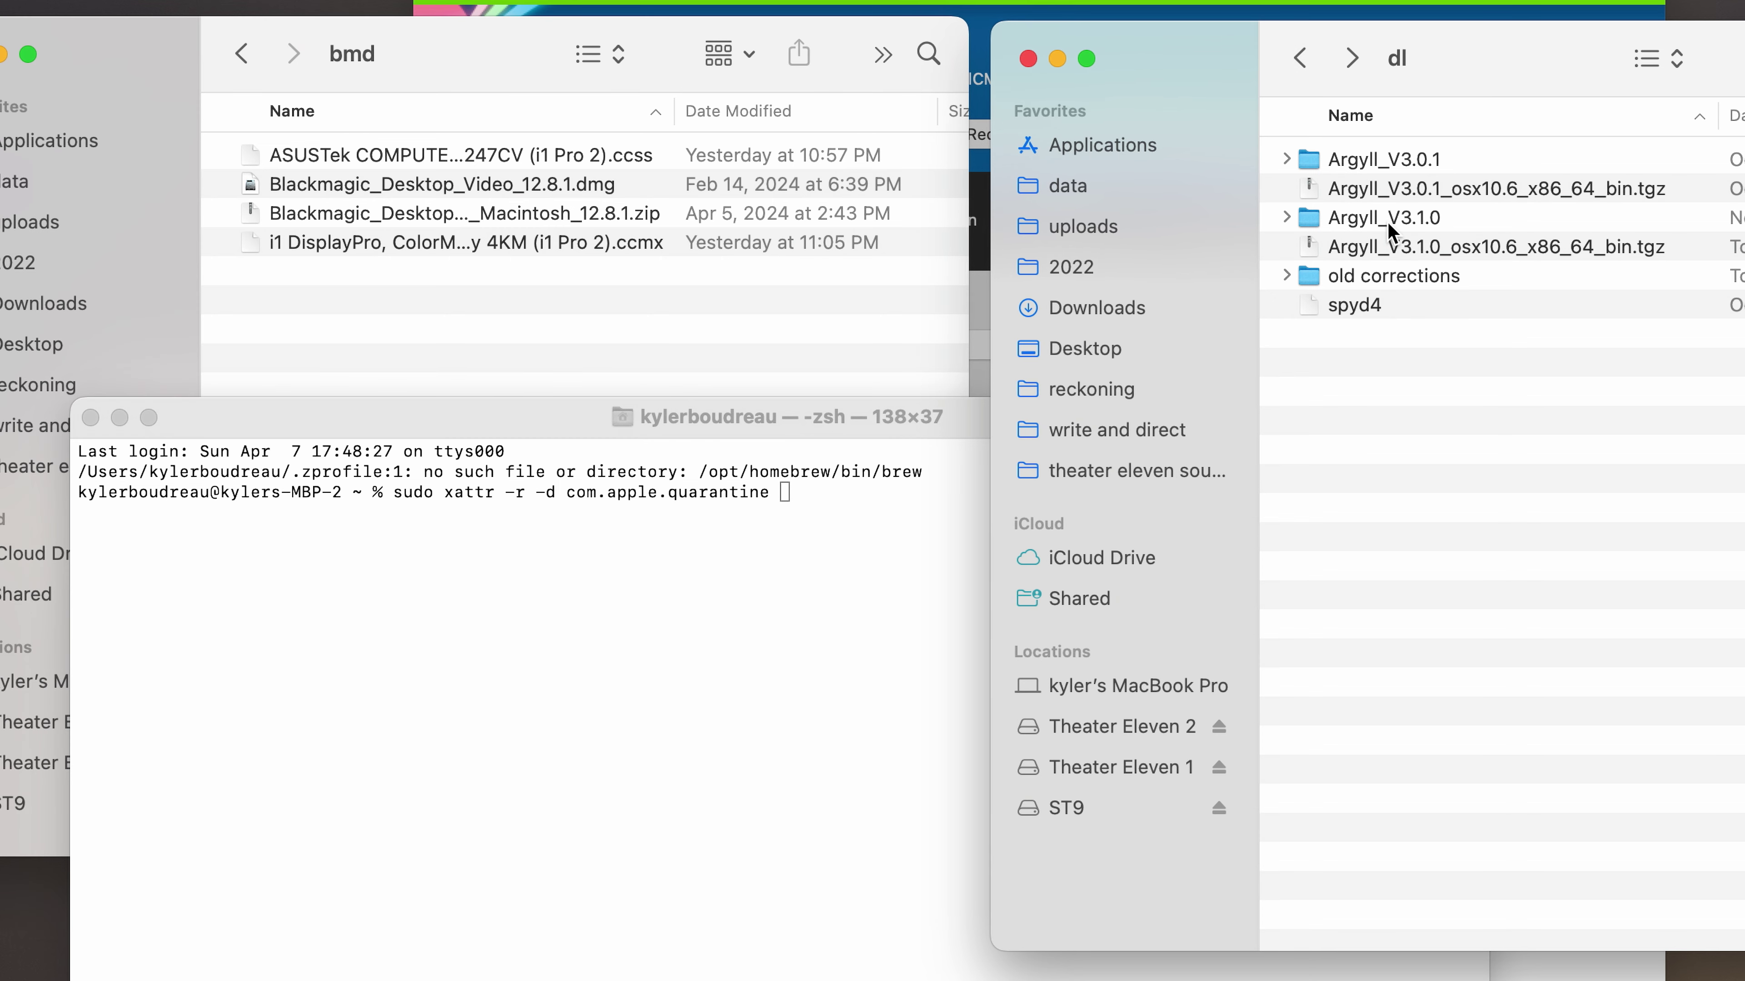
{"action": "double_click", "coordinate": [1313, 221]}
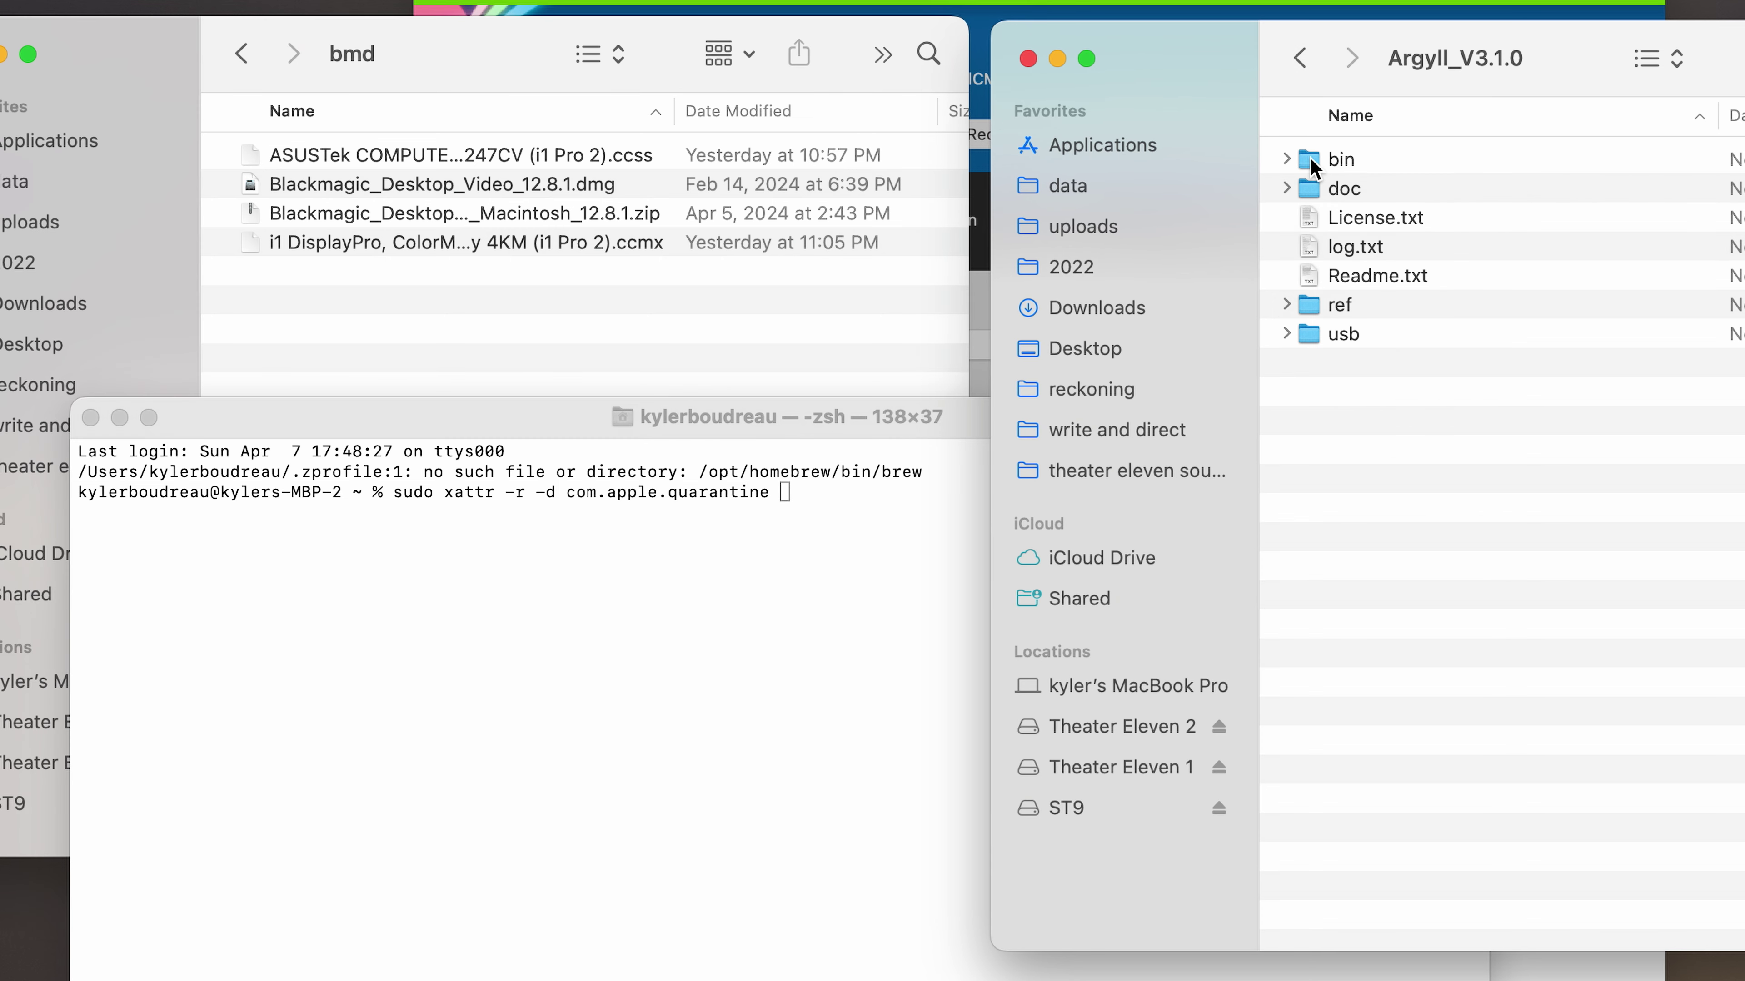
{"action": "left_click_drag", "start_coordinate": [1313, 168], "coordinate": [882, 490]}
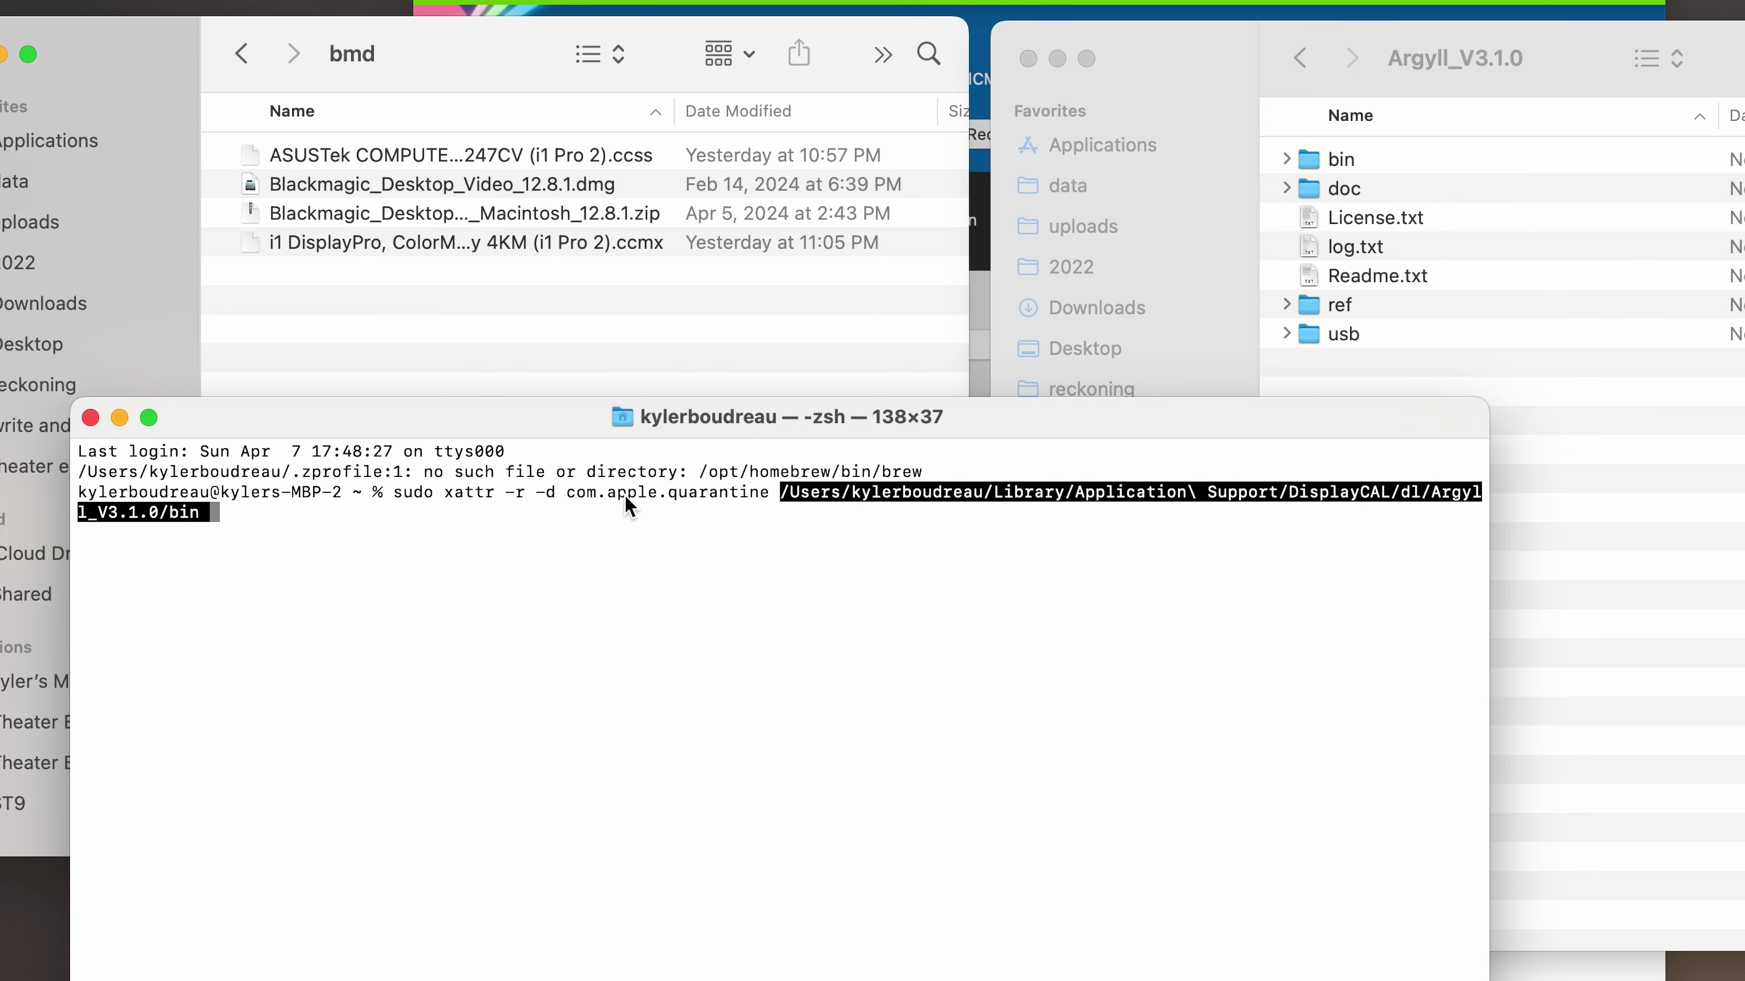
{"action": "key", "text": "Return"}
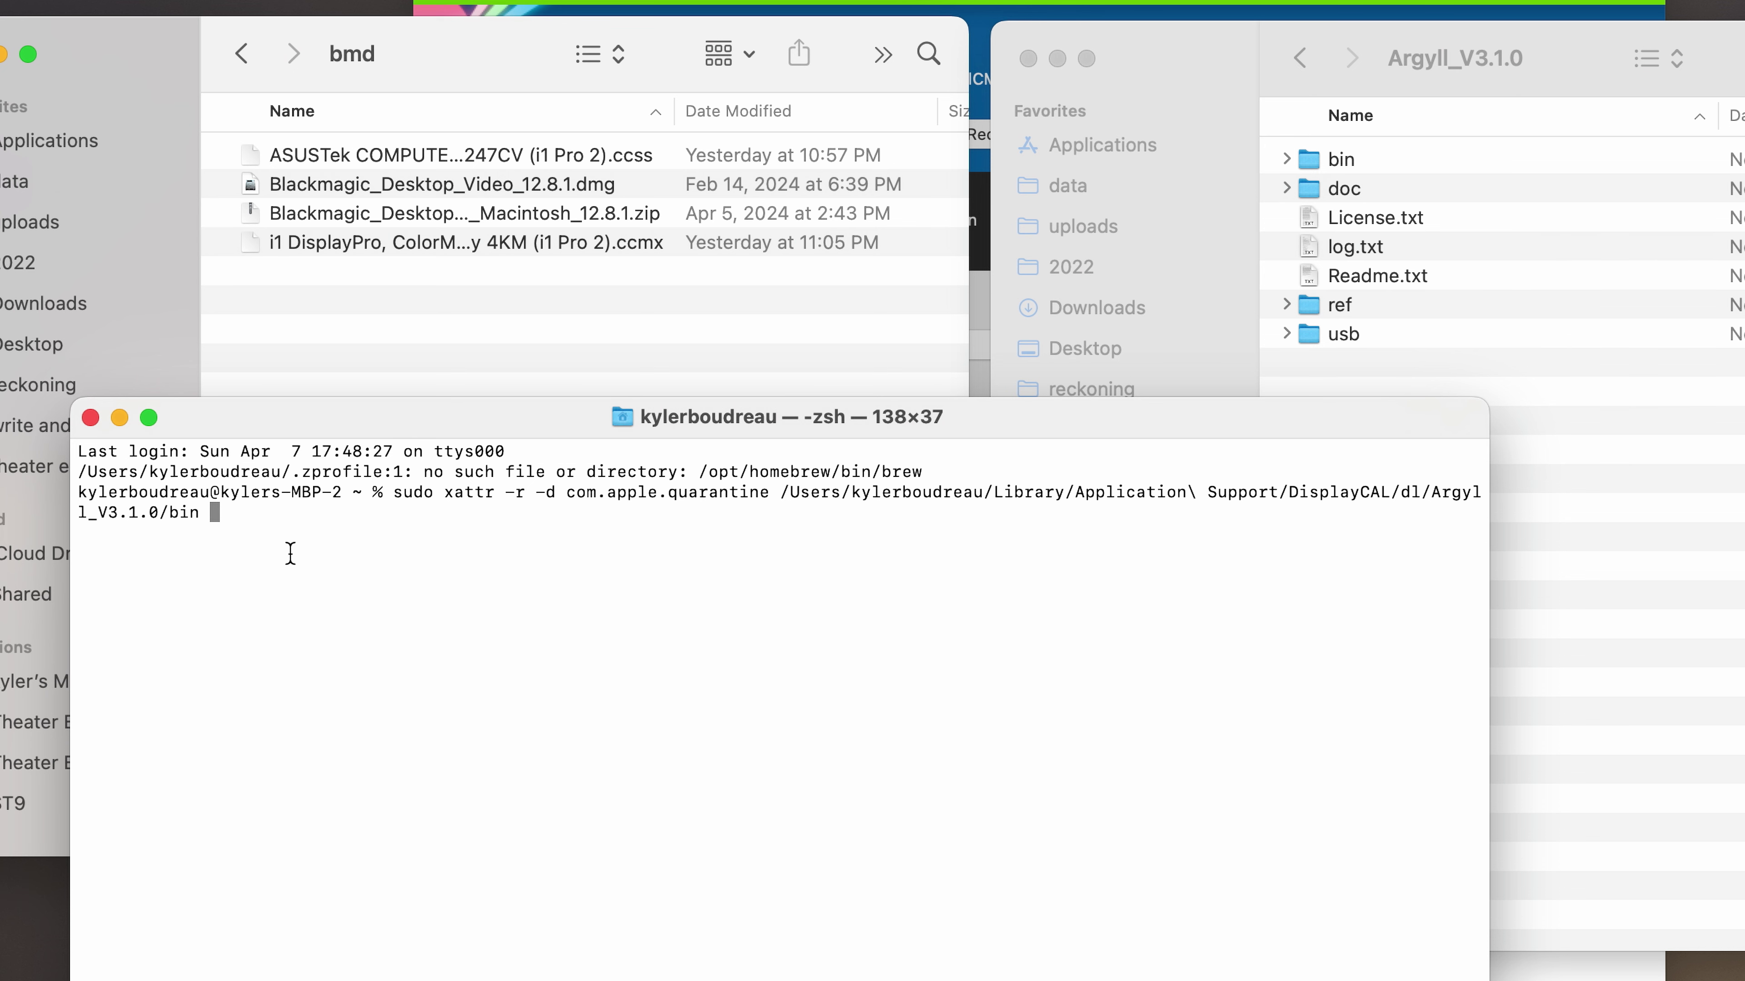
{"action": "key", "text": "Return"}
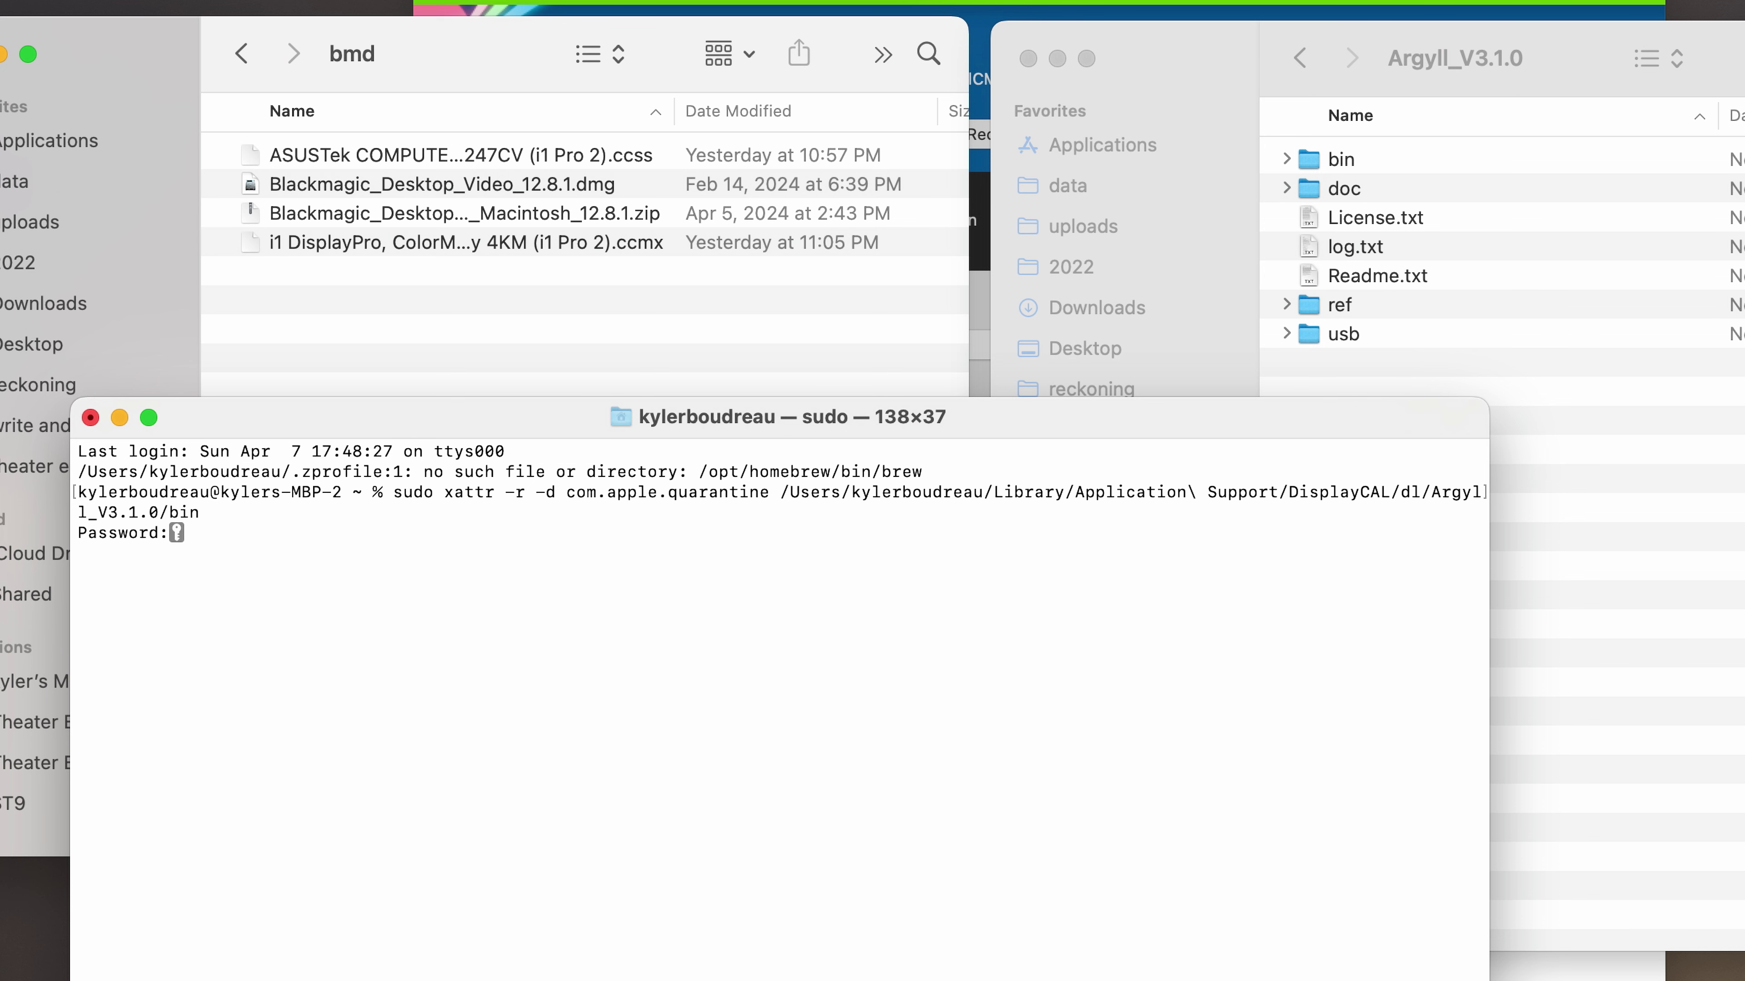
{"action": "key", "text": "Return"}
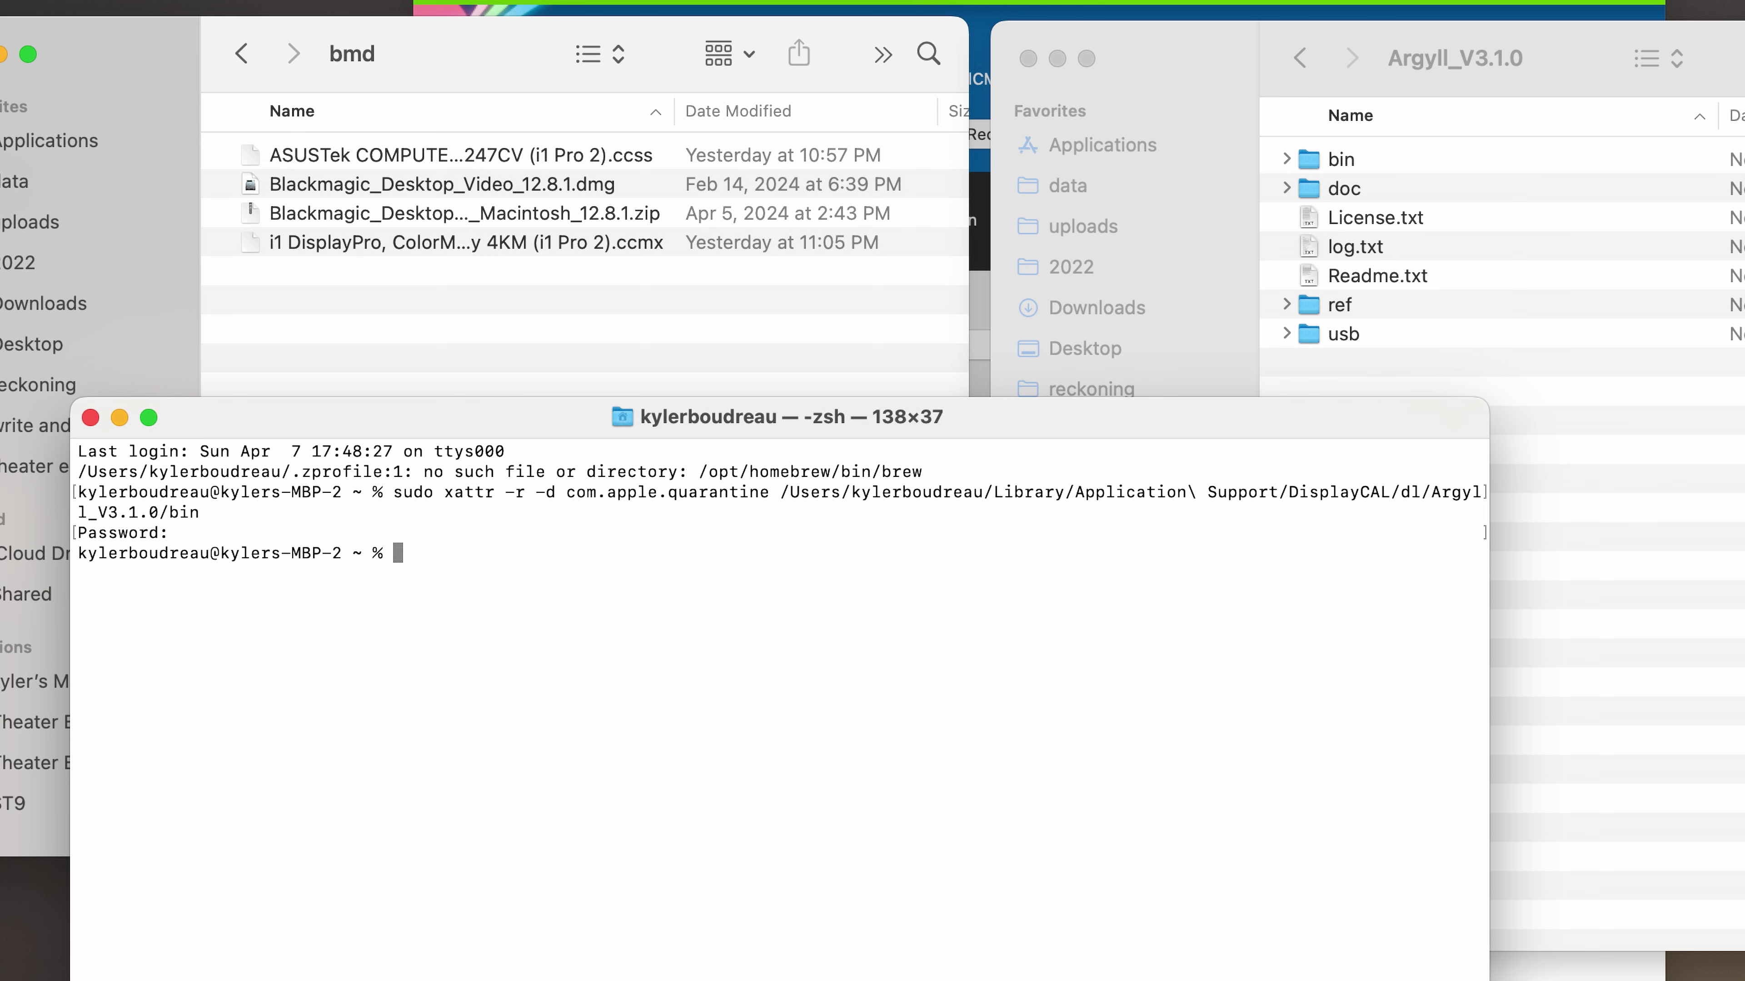
Run the quarantine-removal command a second time on the Argyll_V3.1.0/bin folder
{"action": "left_click_drag", "start_coordinate": [393, 492], "coordinate": [765, 504]}
{"action": "key", "text": "super+c"}
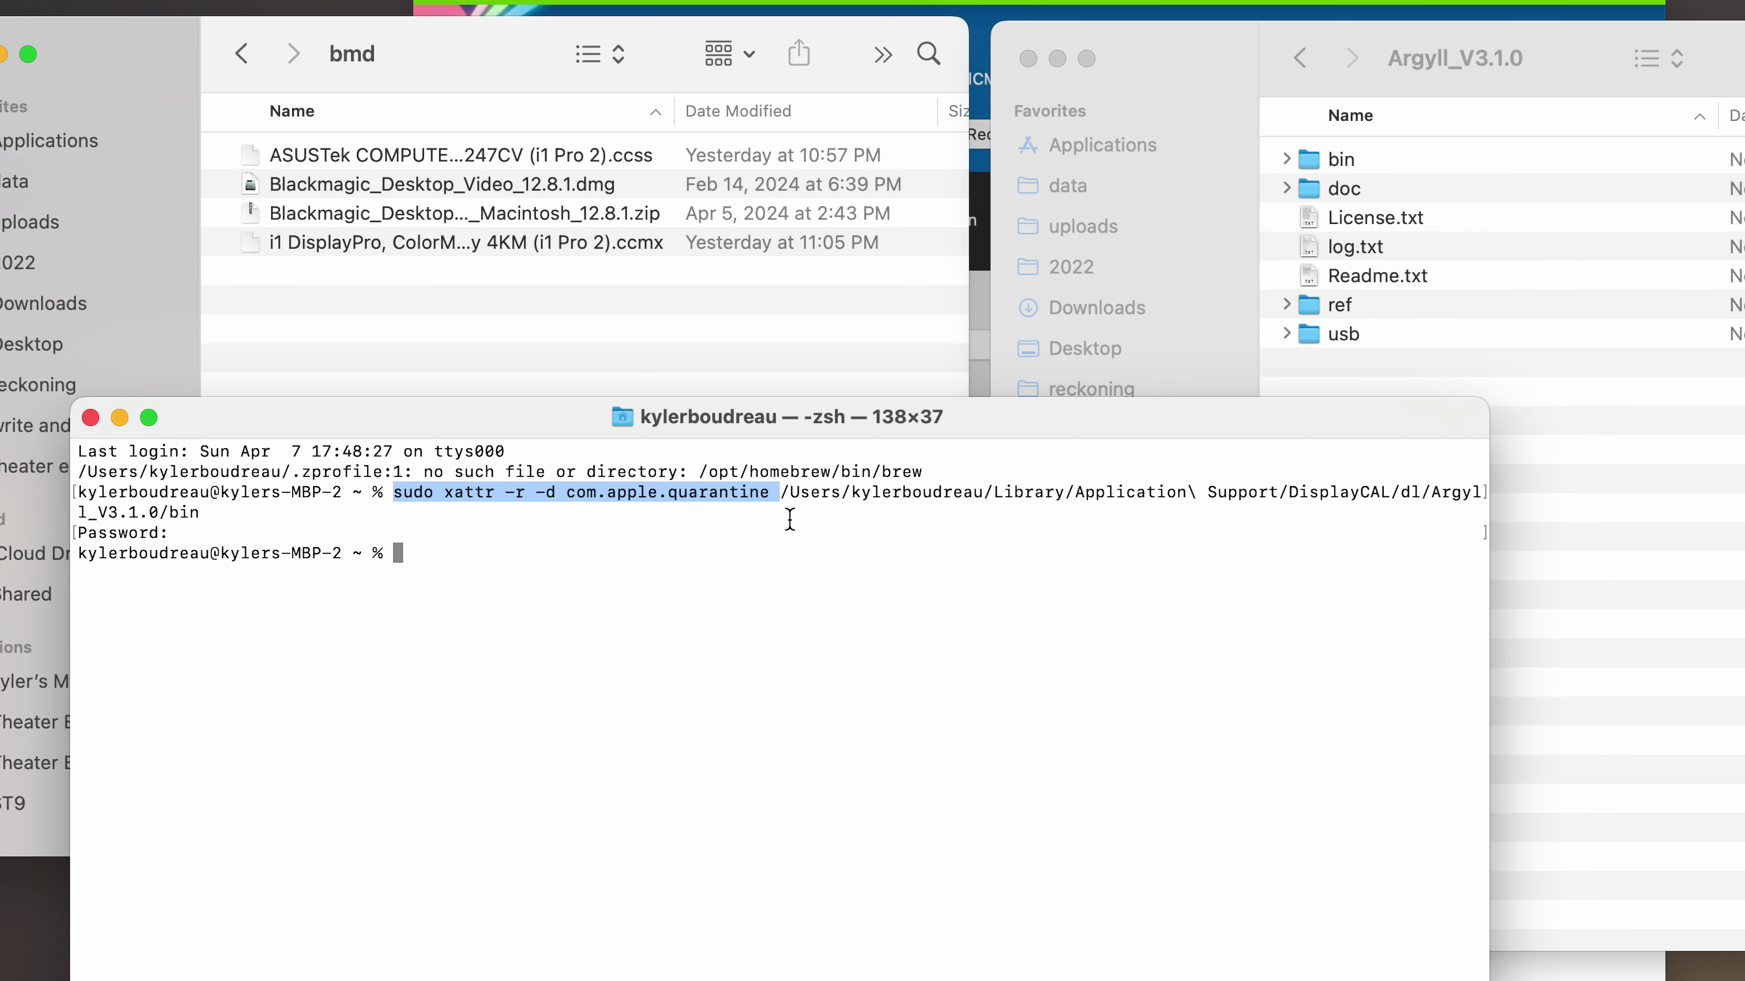
{"action": "left_click", "coordinate": [460, 561]}
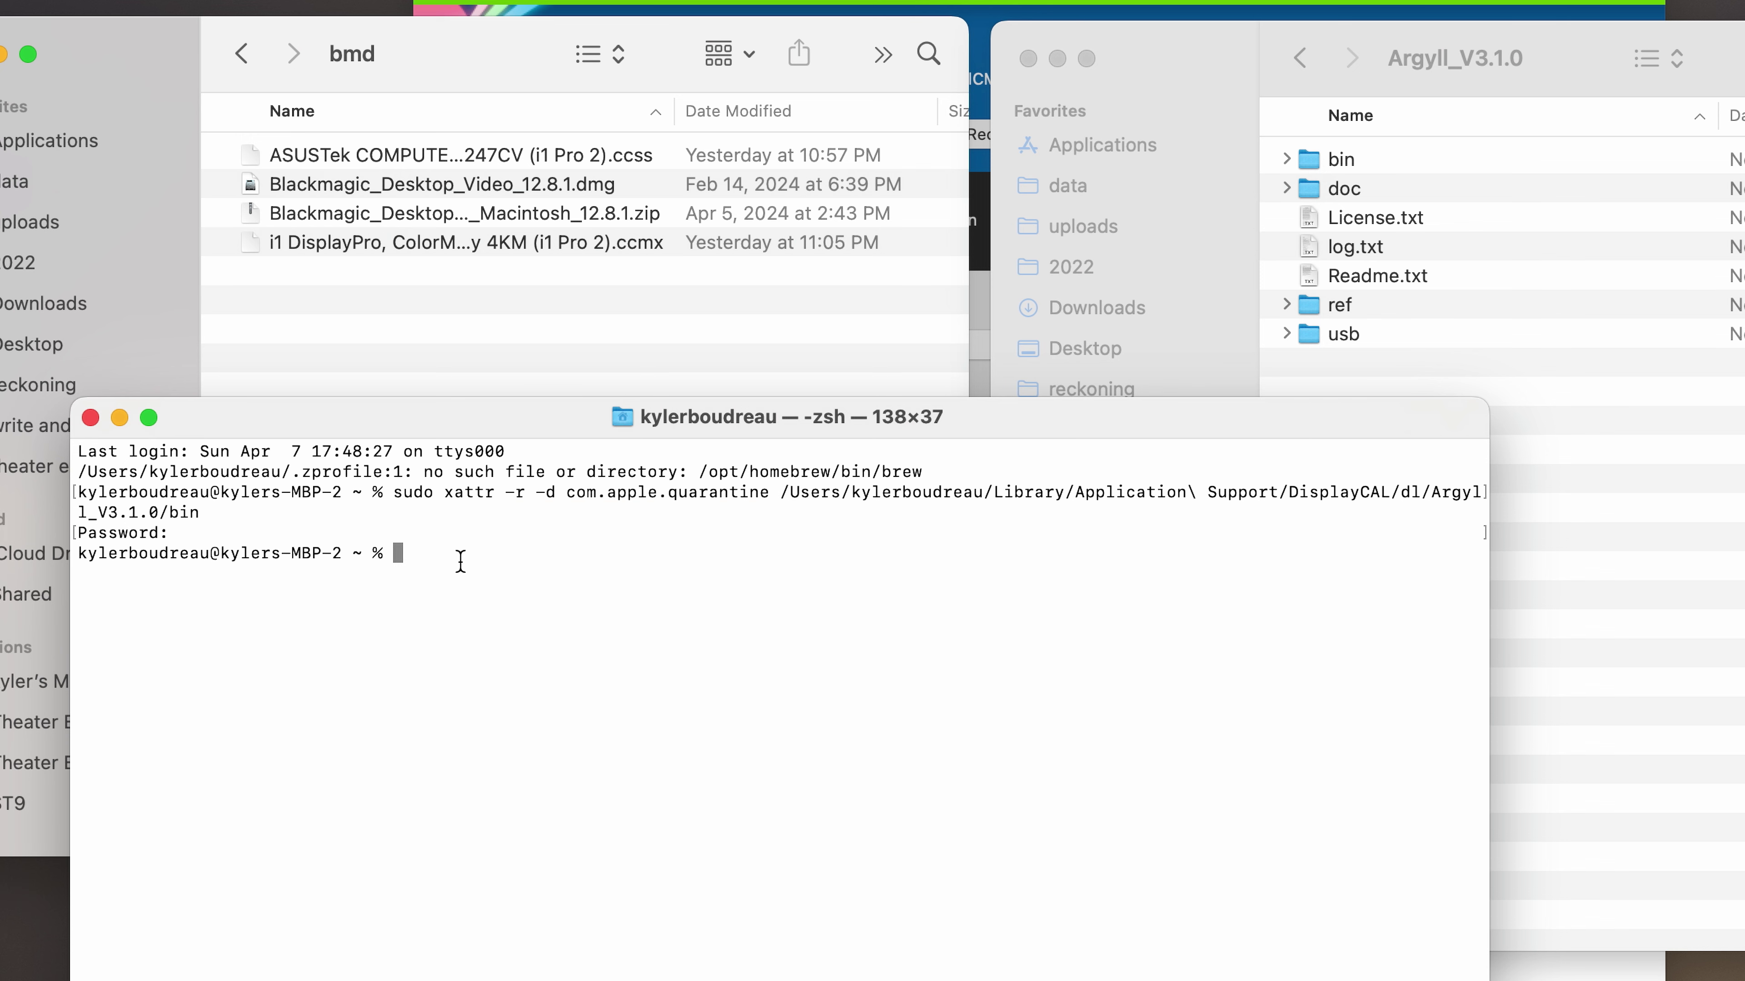
{"action": "key", "text": "super+v"}
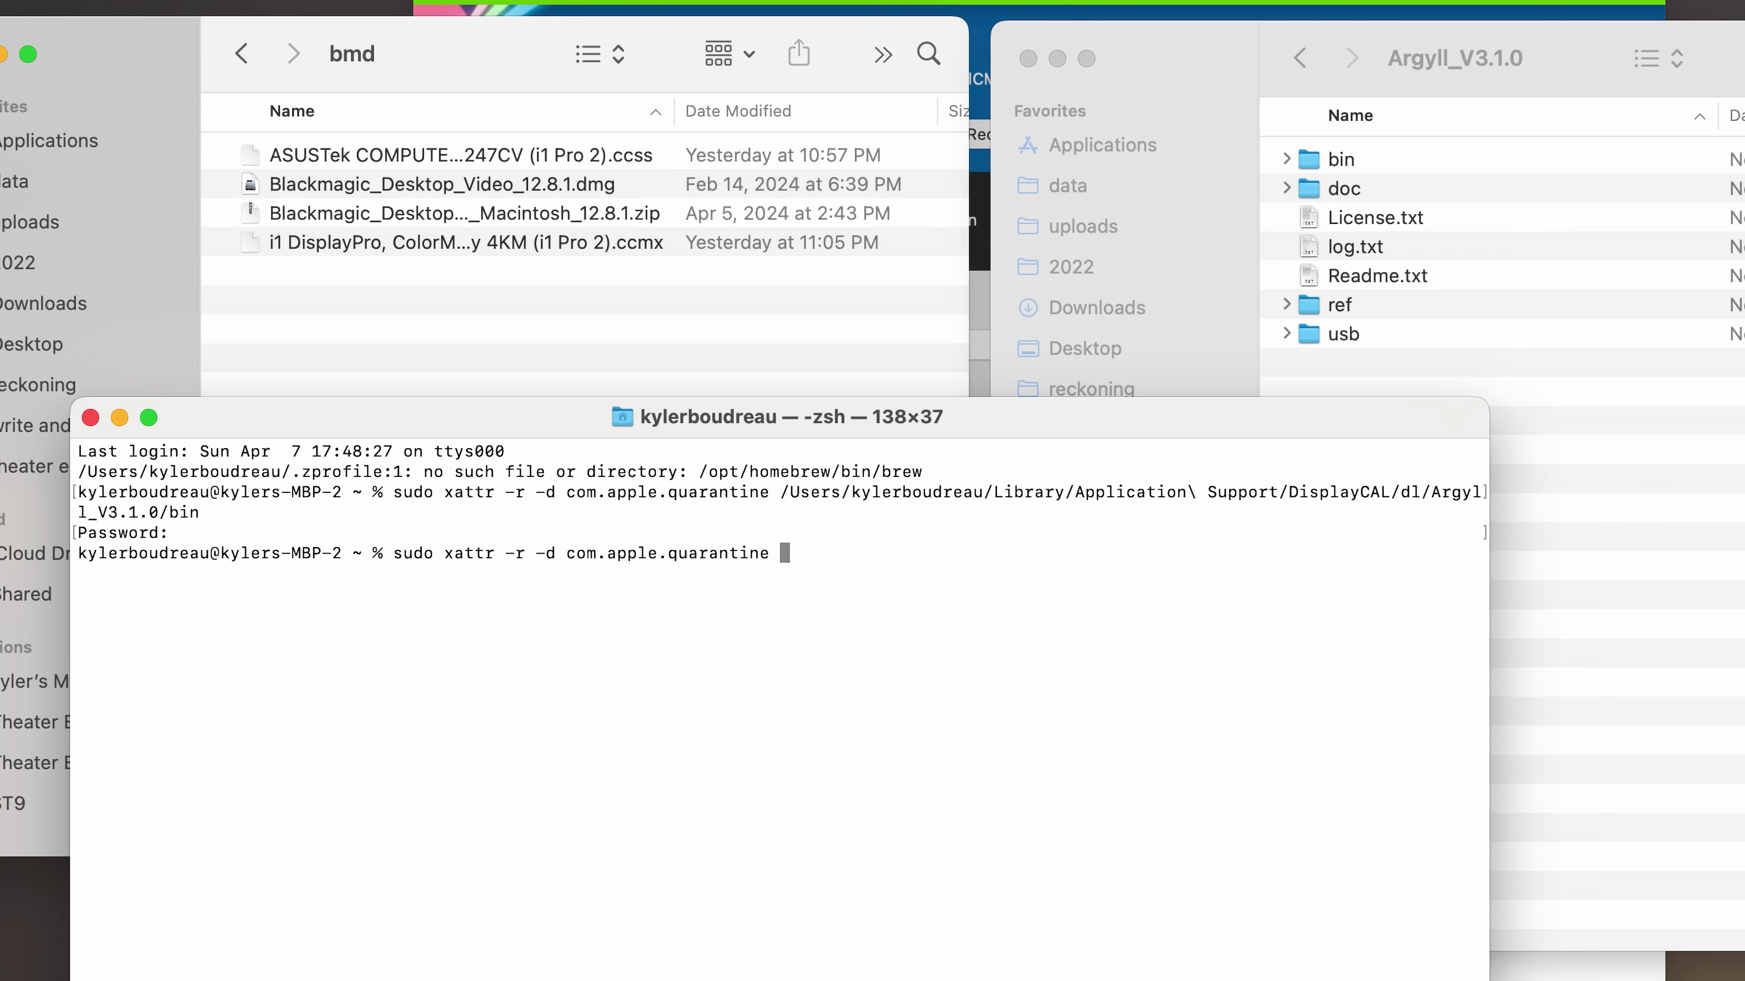
{"action": "left_click_drag", "start_coordinate": [1308, 160], "coordinate": [662, 612]}
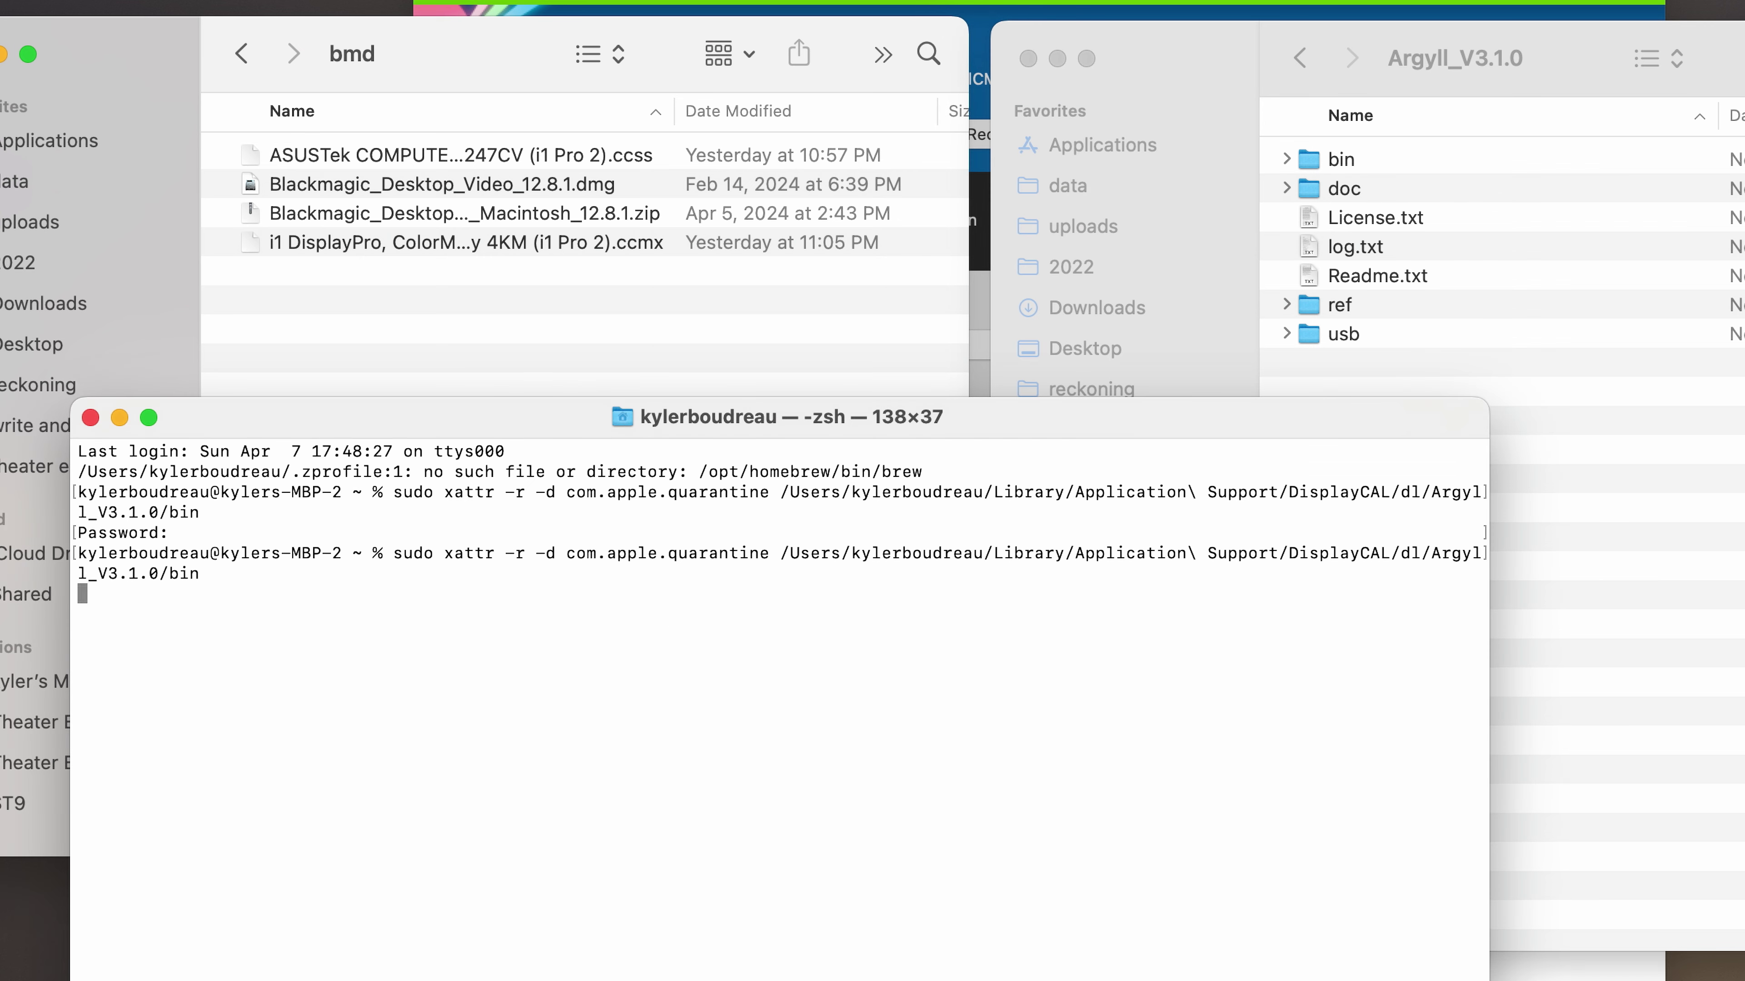
{"action": "key", "text": "Return"}
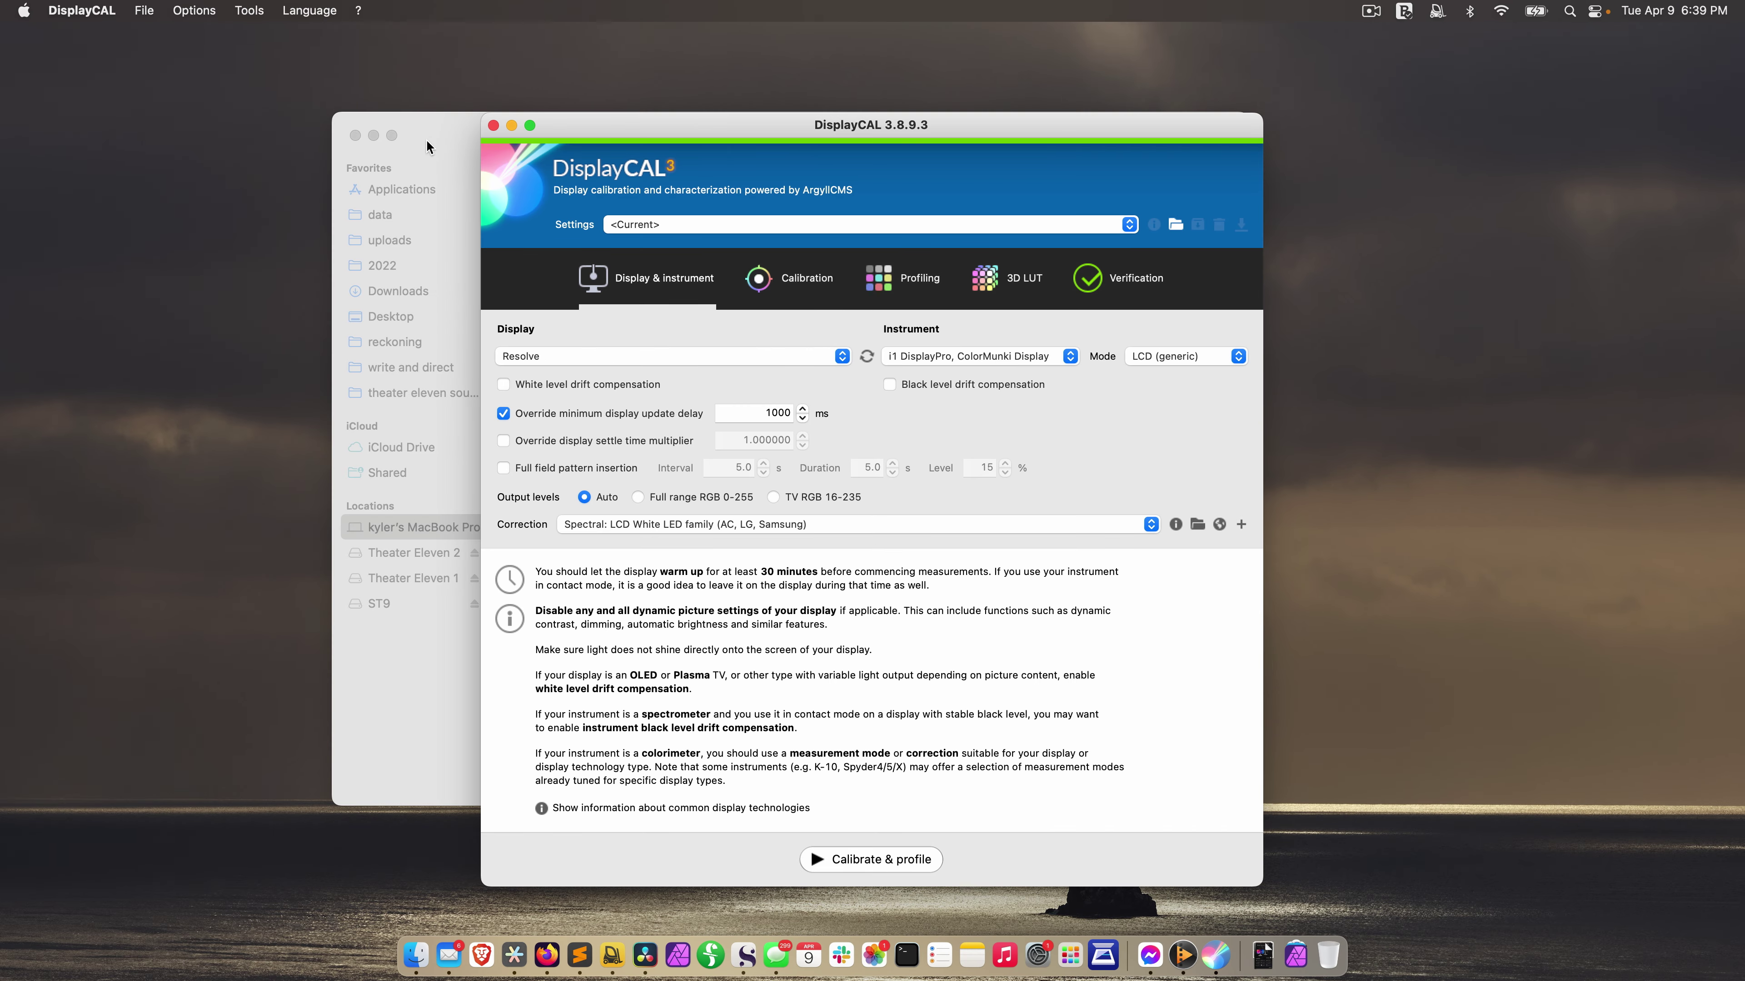
Close the Finder window, run Tools > Detect display devices and instruments, then show Locate ArgyllCMS executables
{"action": "left_click", "coordinate": [354, 134]}
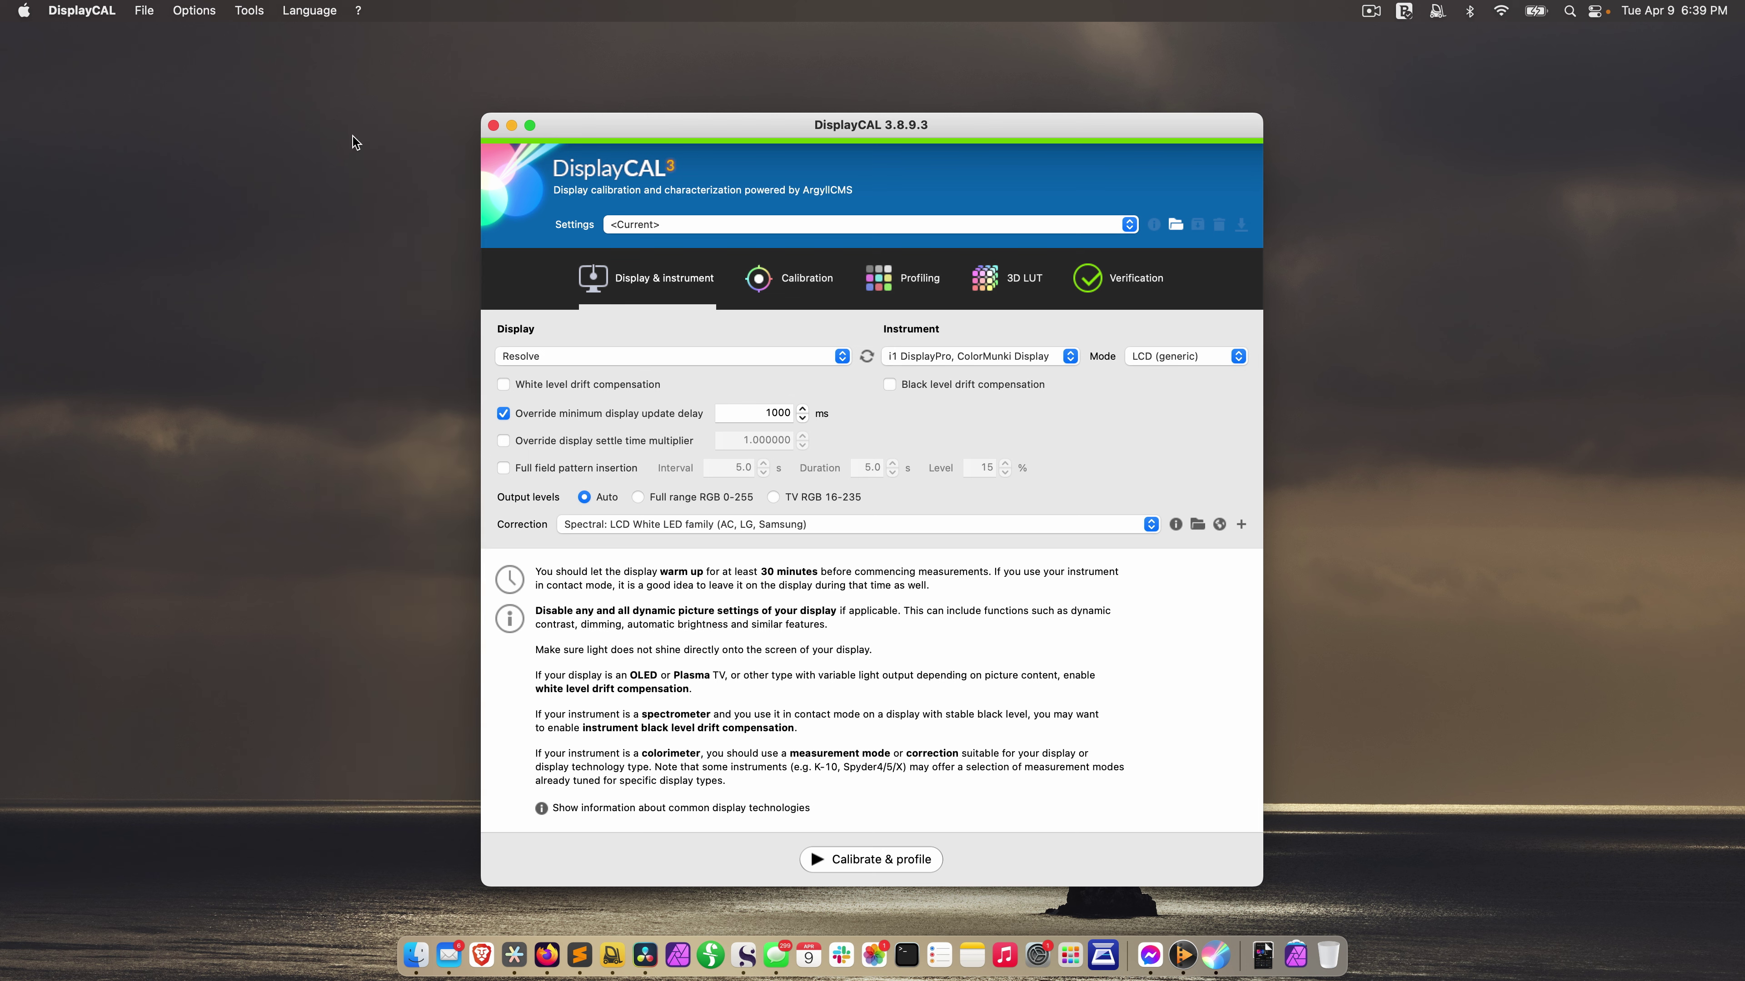
{"action": "left_click", "coordinate": [250, 10]}
{"action": "left_click", "coordinate": [250, 42]}
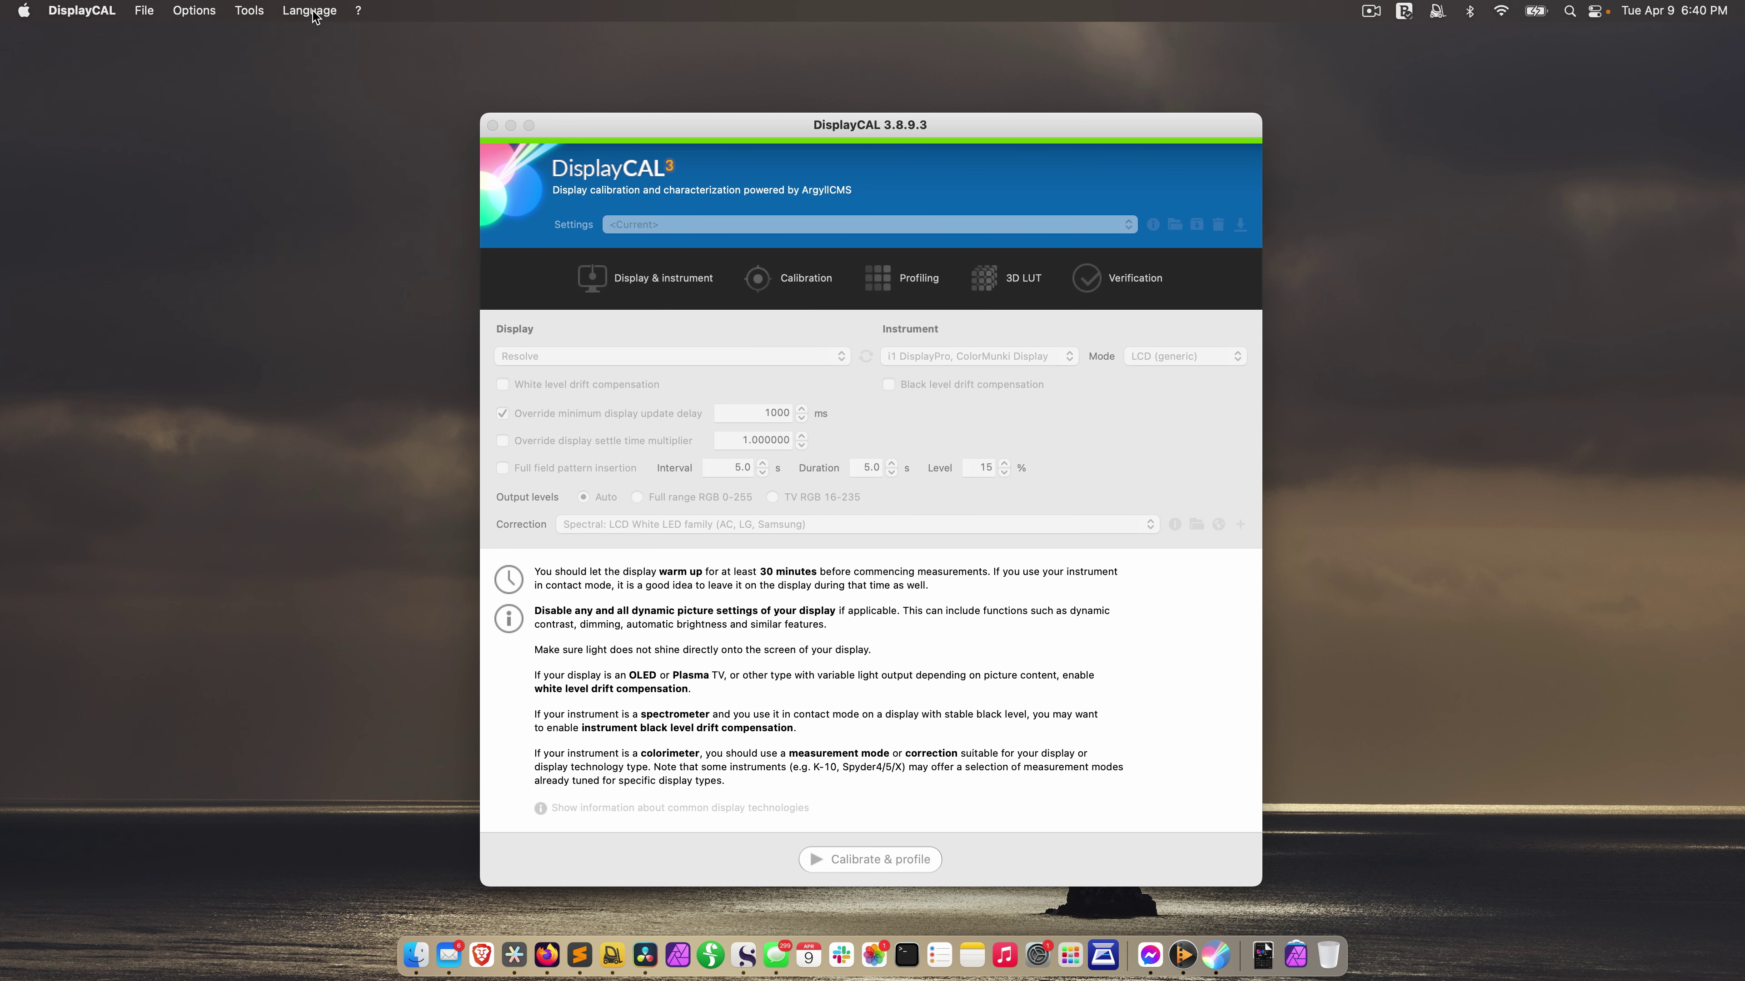
{"action": "left_click", "coordinate": [263, 13]}
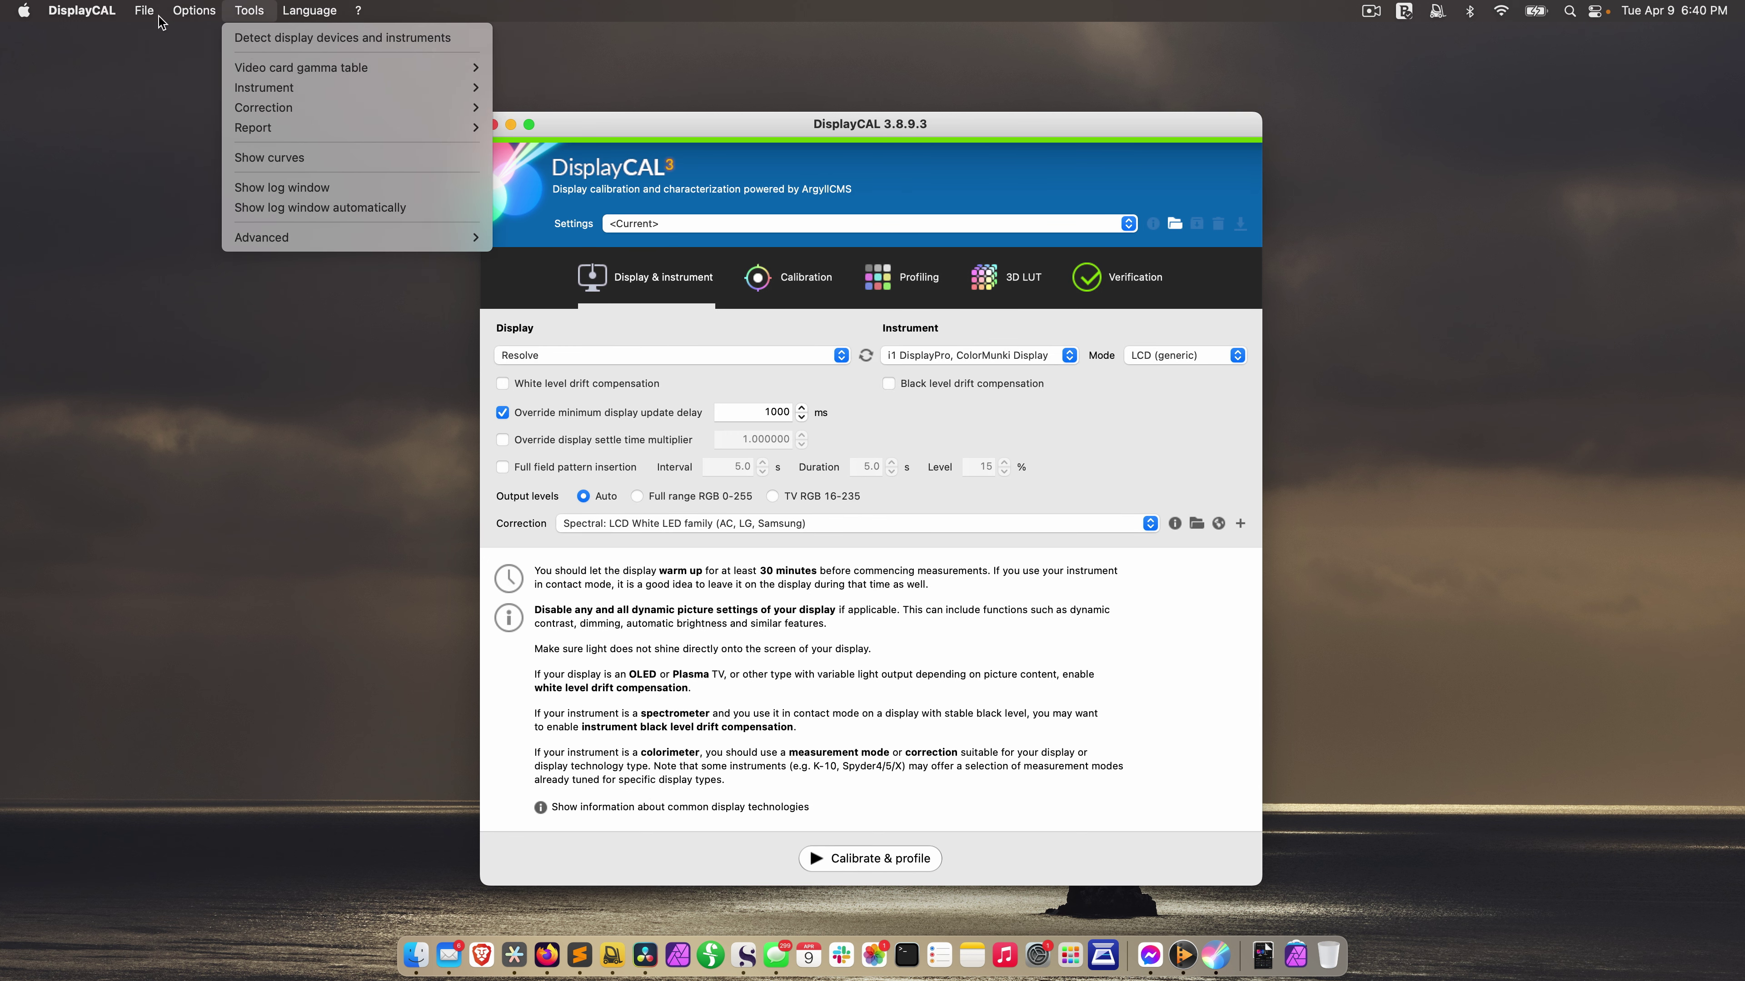
{"action": "mouse_move", "coordinate": [74, 17]}
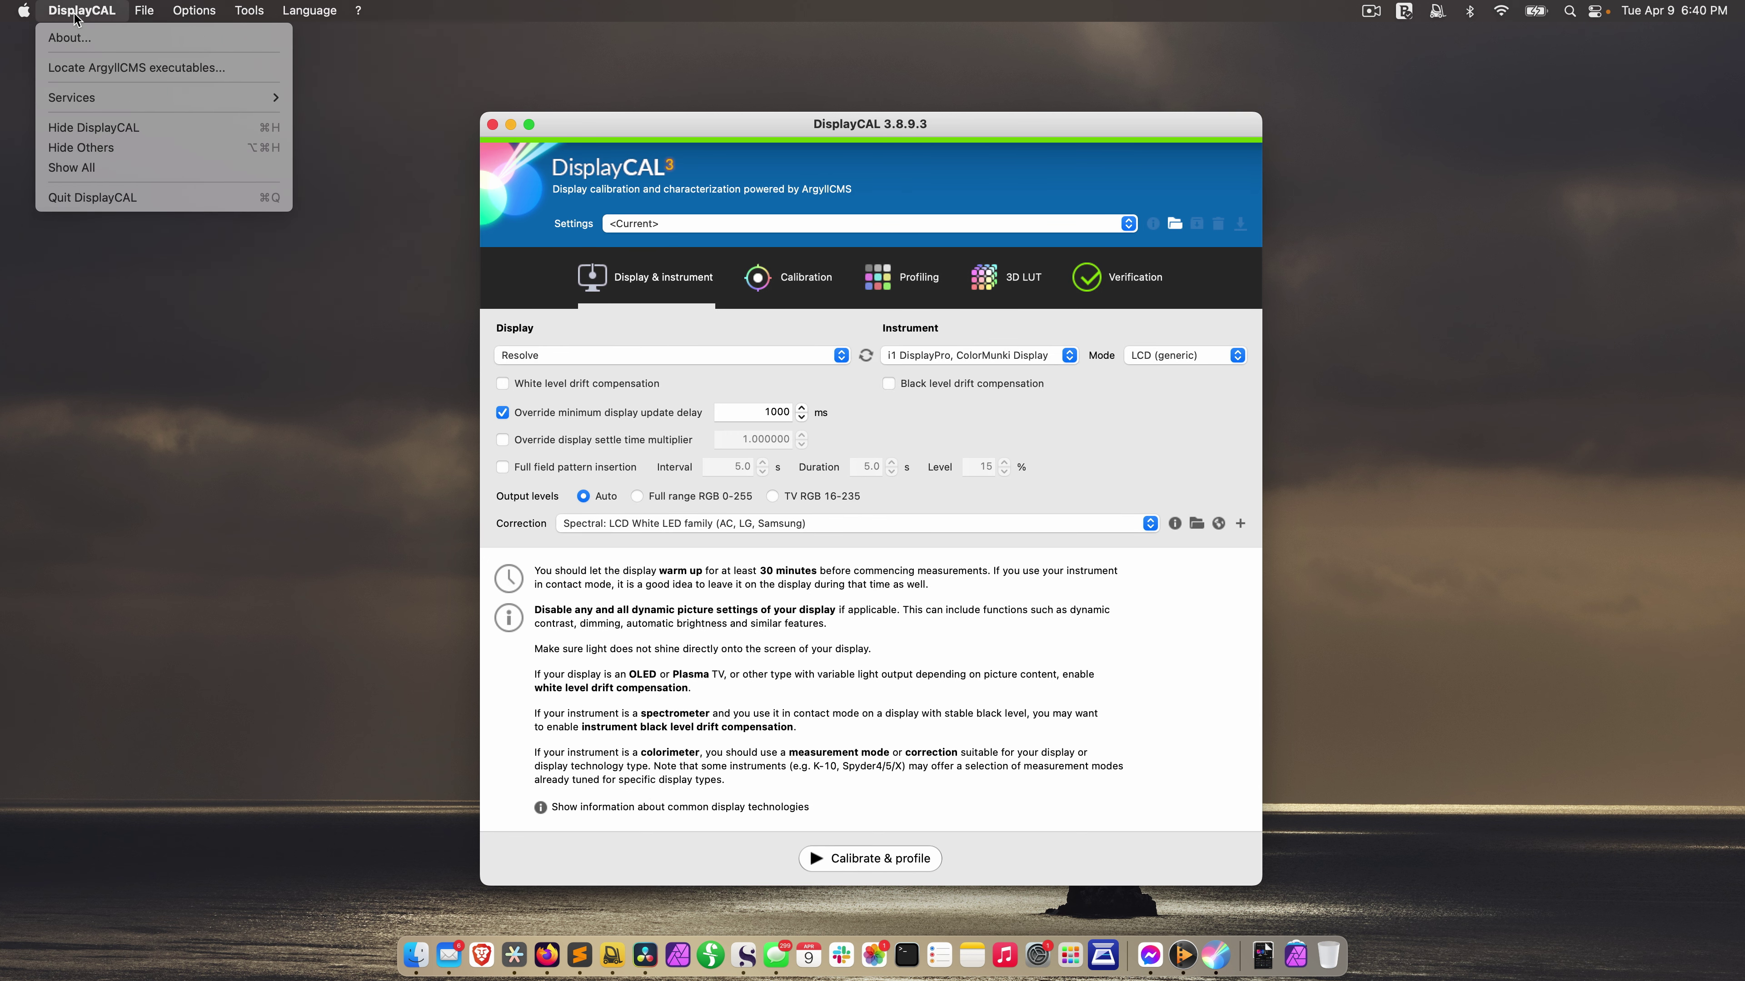
Set dl/Argyll_V3.1.0/bin as the ArgyllCMS executables folder and confirm version 3.1.0 in About
{"action": "left_click", "coordinate": [82, 68]}
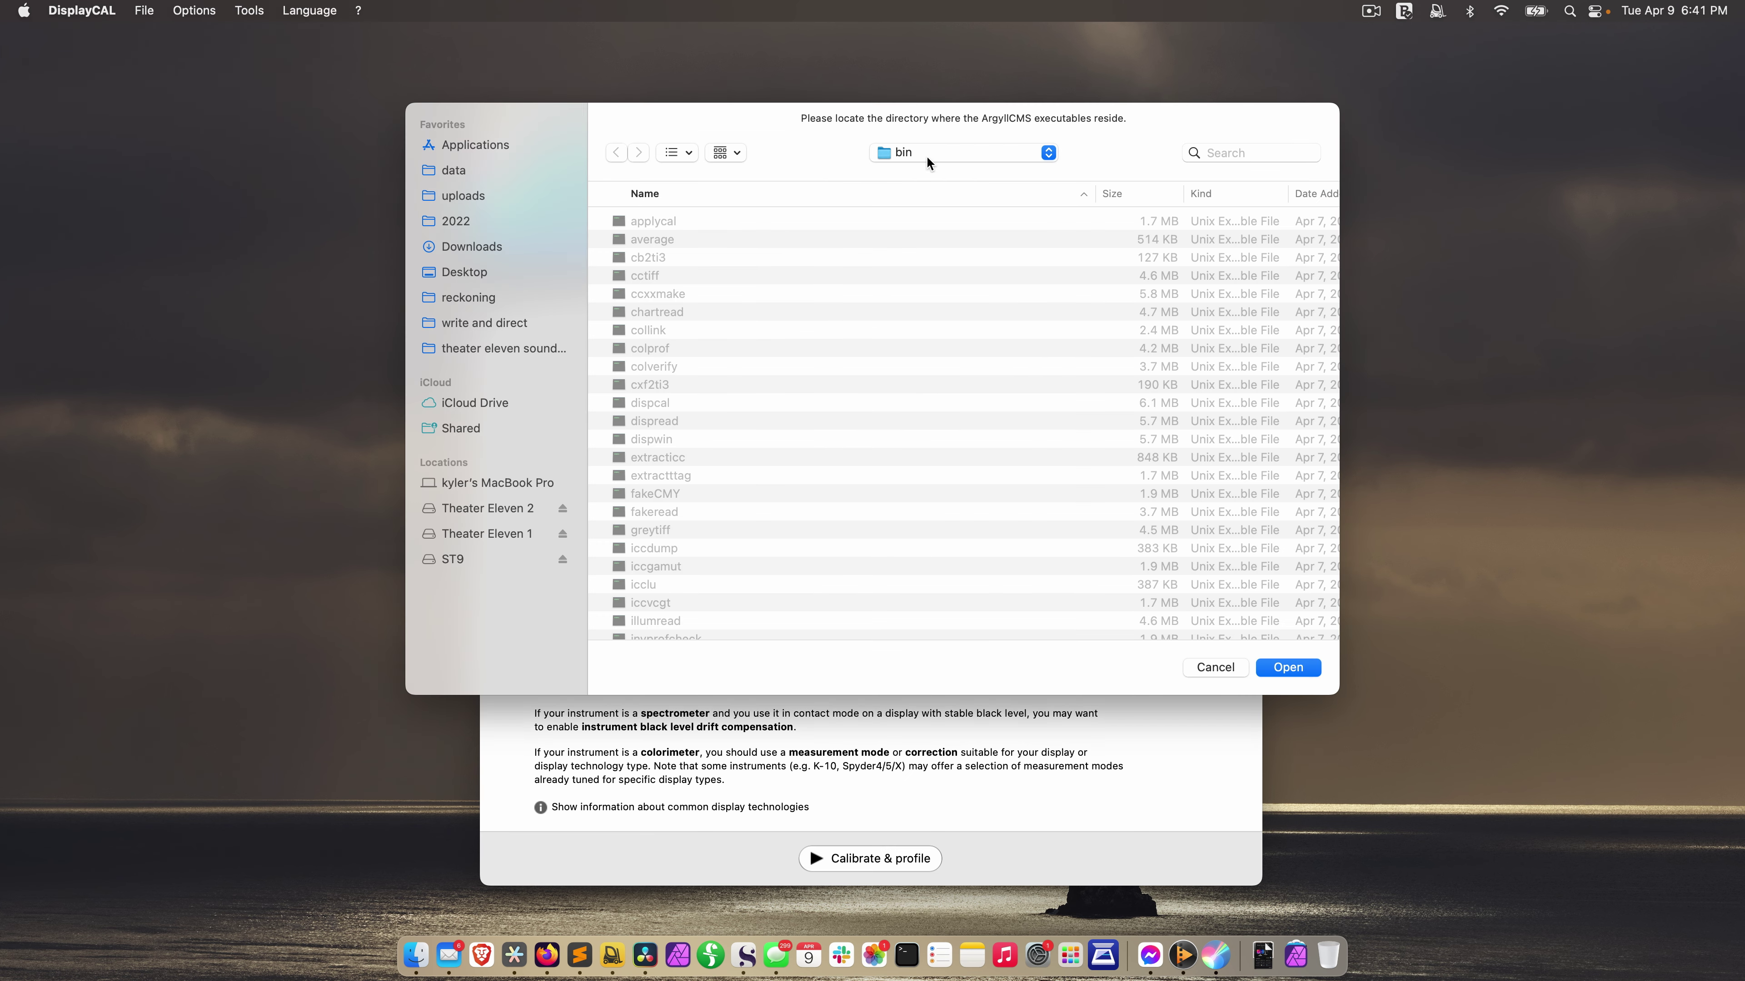
{"action": "left_click", "coordinate": [1040, 152]}
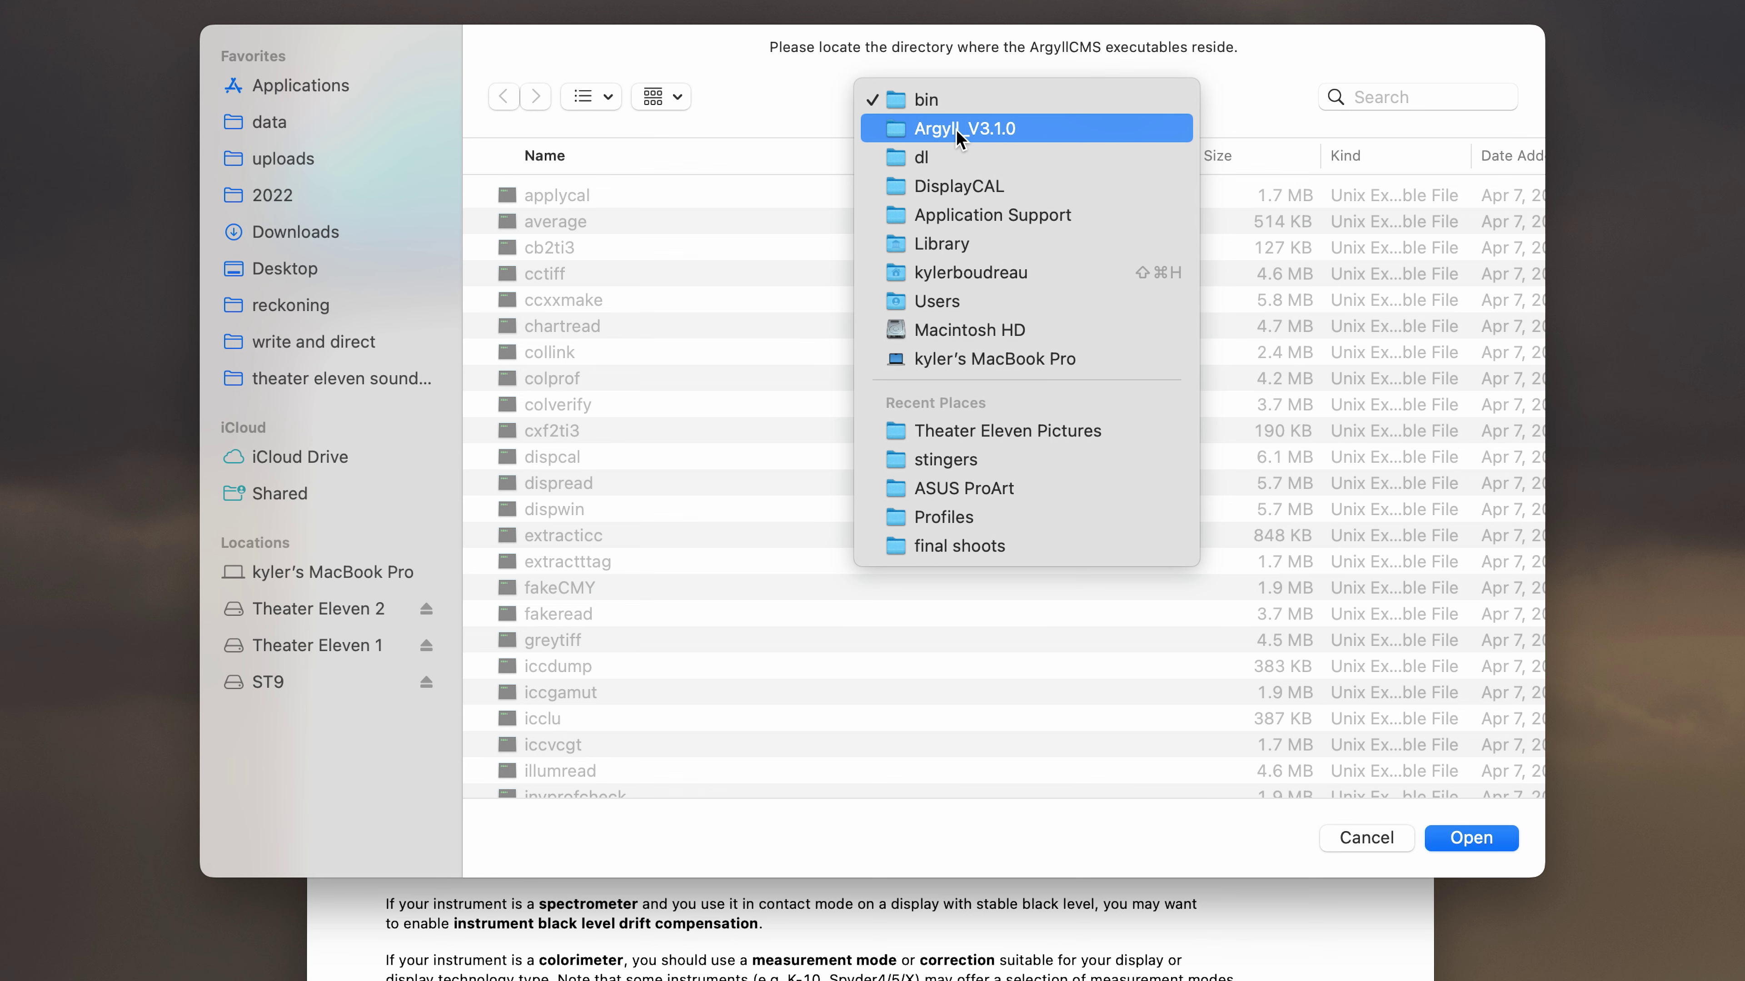
{"action": "left_click", "coordinate": [903, 162]}
{"action": "double_click", "coordinate": [511, 254]}
{"action": "left_click", "coordinate": [509, 200]}
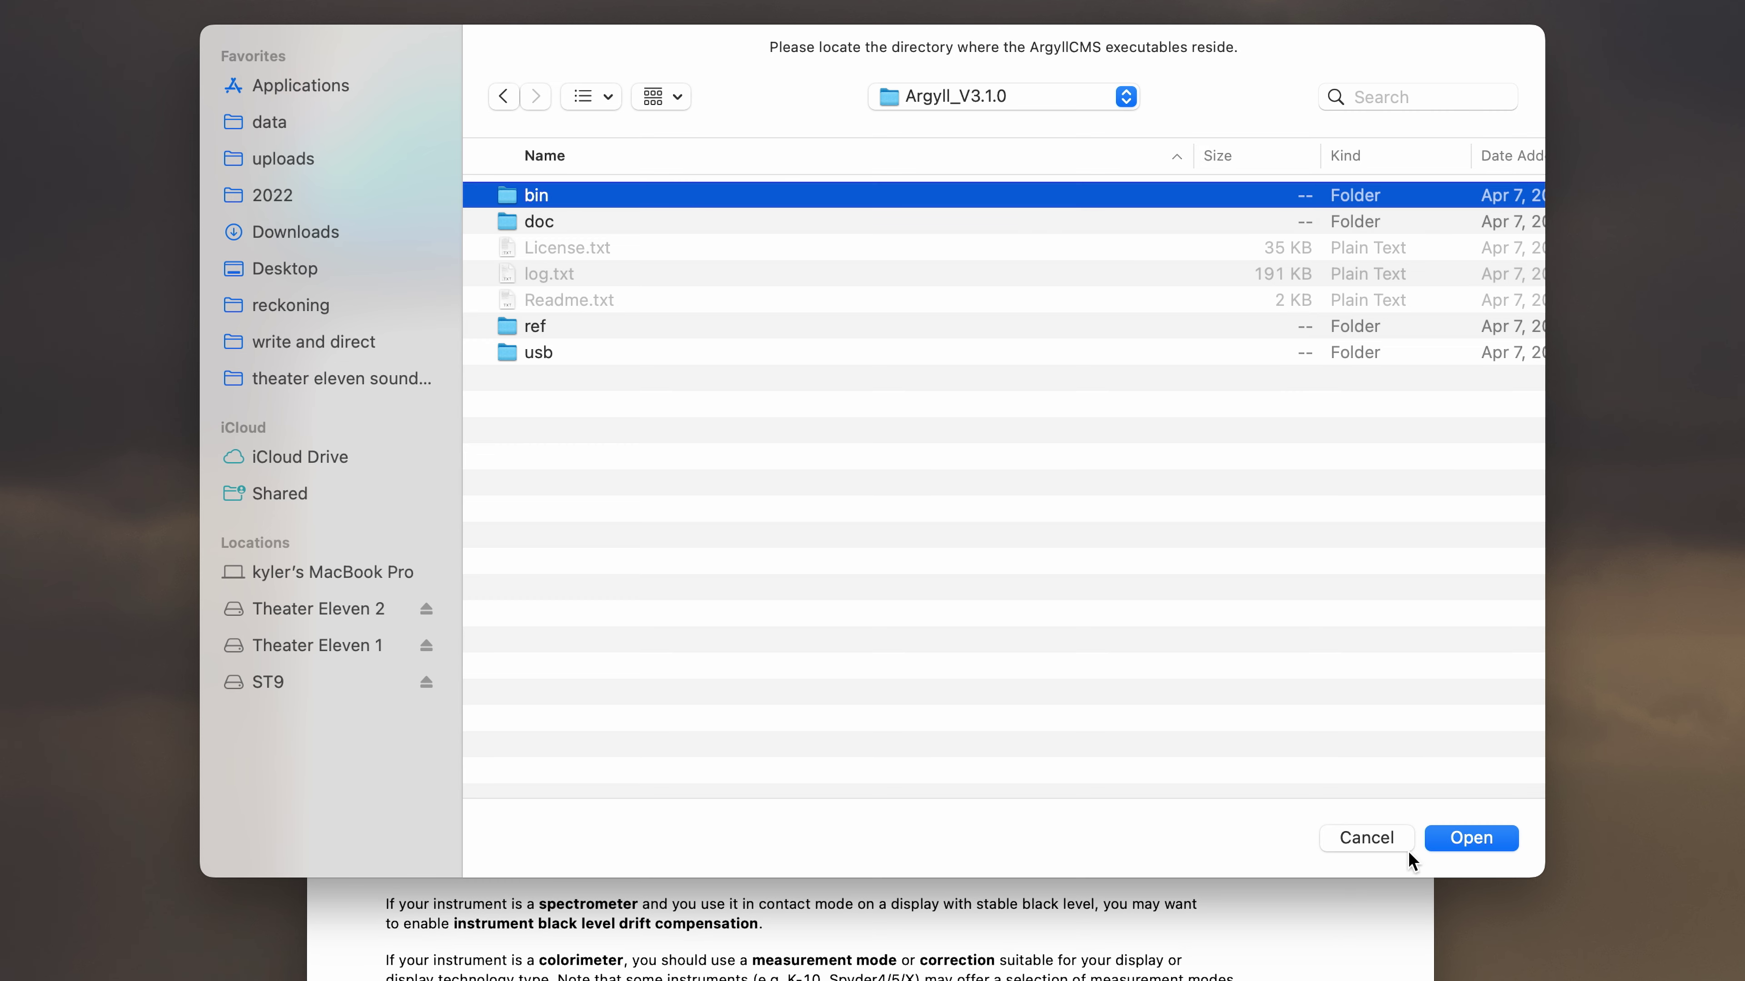
{"action": "left_click", "coordinate": [1468, 837]}
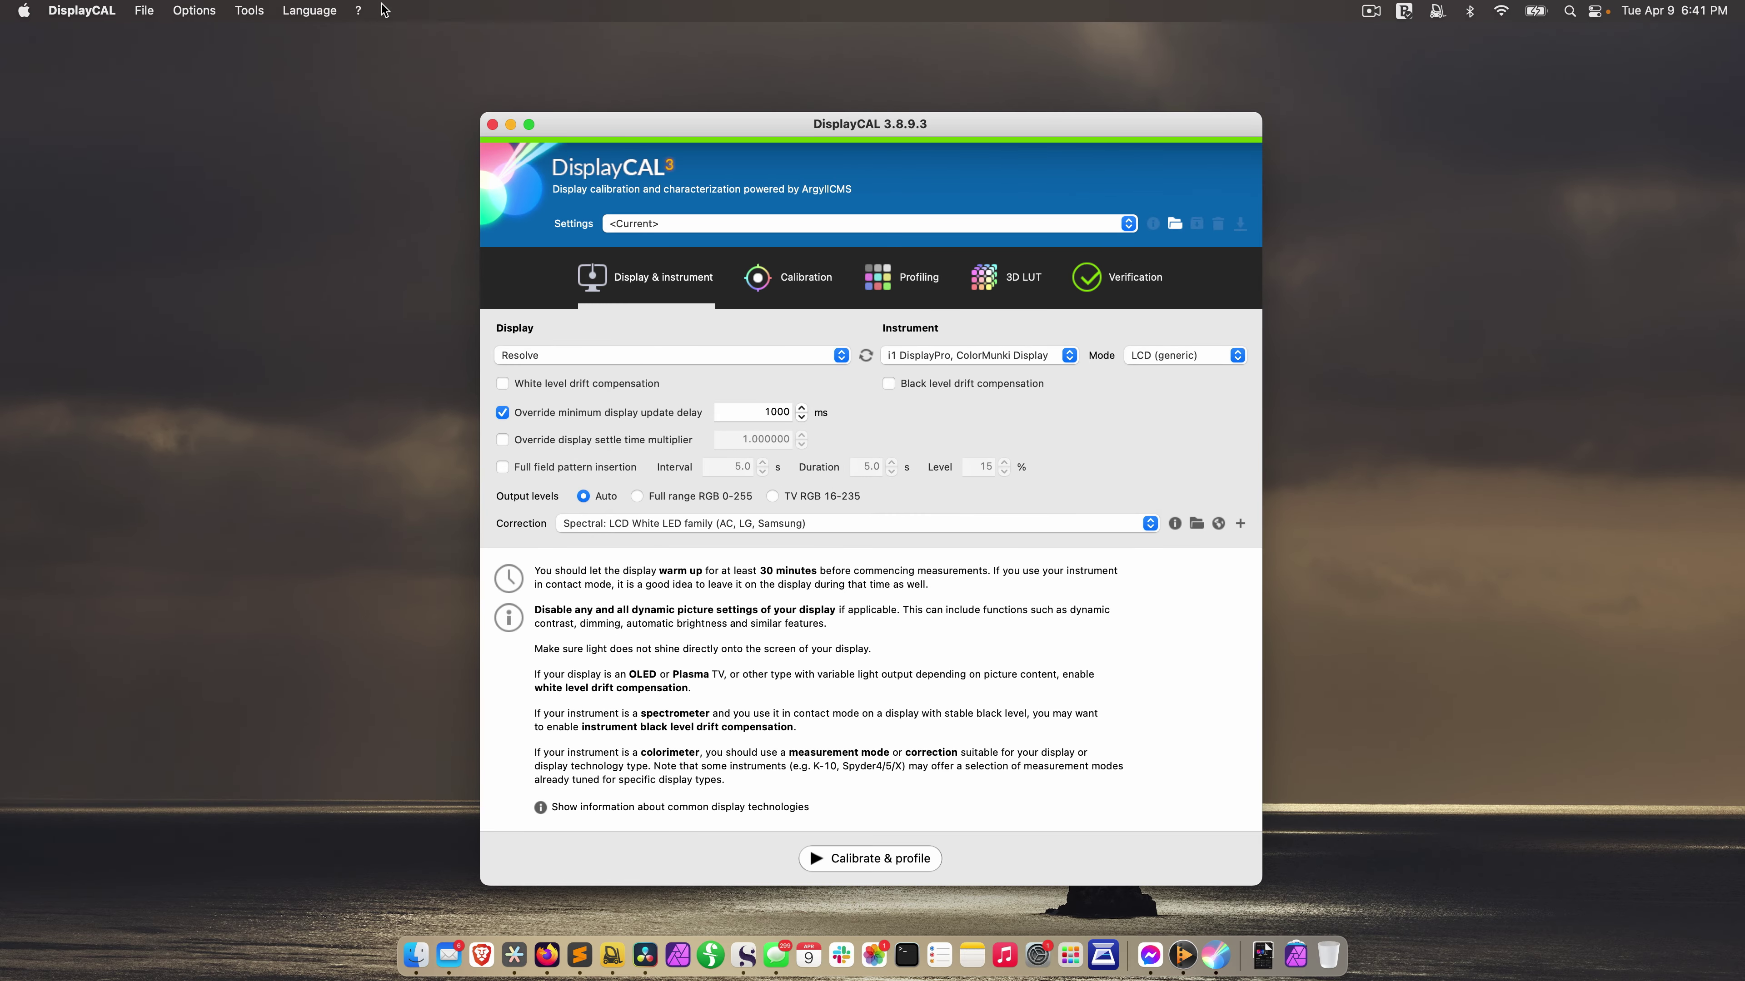
{"action": "left_click", "coordinate": [358, 11]}
{"action": "left_click", "coordinate": [397, 208]}
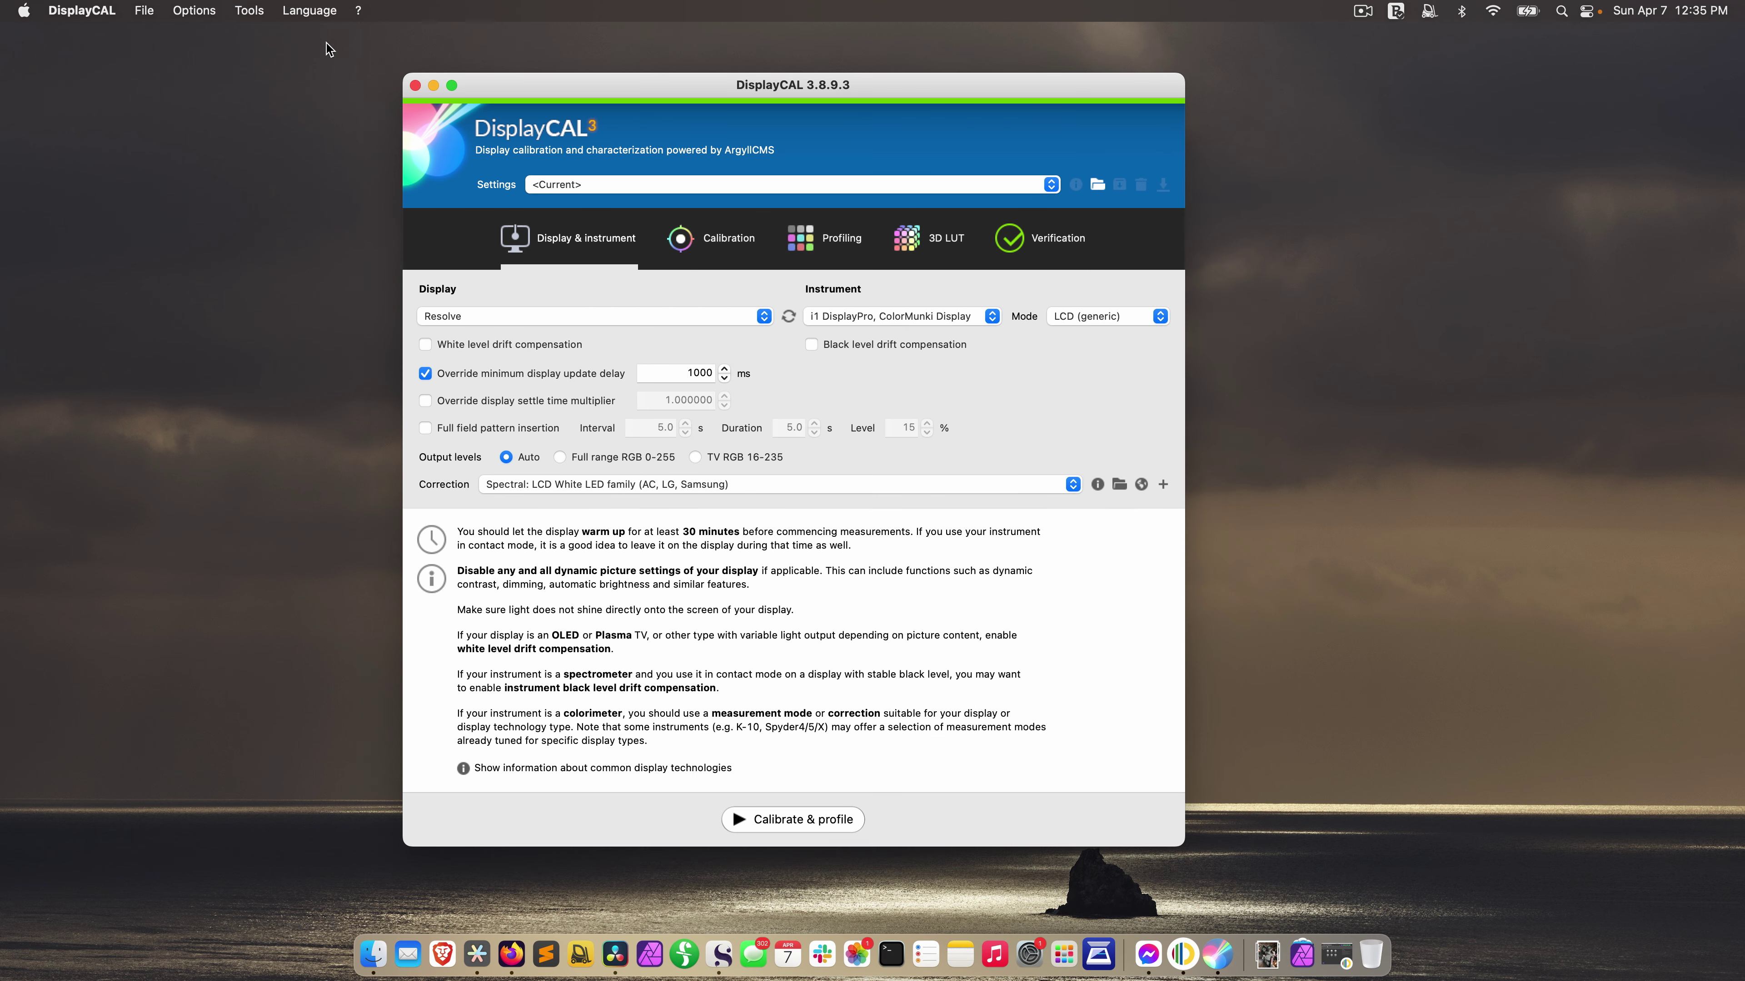
Re-detect devices and load the Video 3D LUT for Resolve (D65, Rec. 709 / Rec. 1886) preset
{"action": "left_click", "coordinate": [248, 11]}
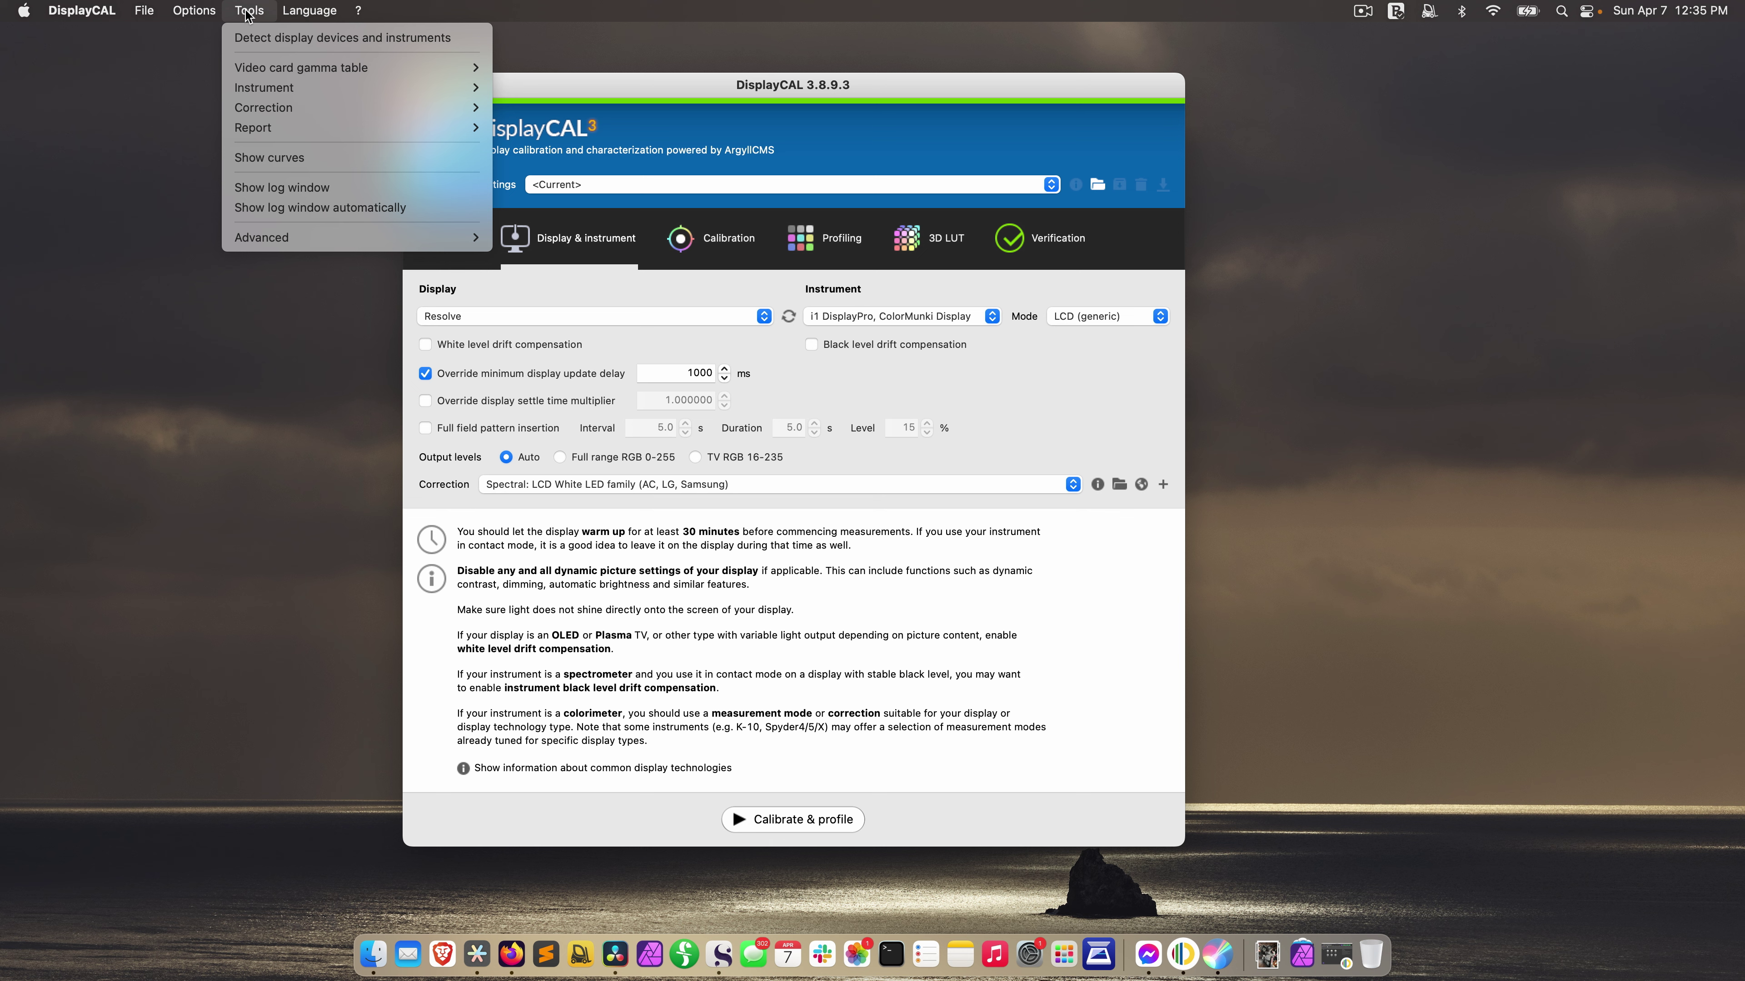
{"action": "left_click", "coordinate": [256, 43]}
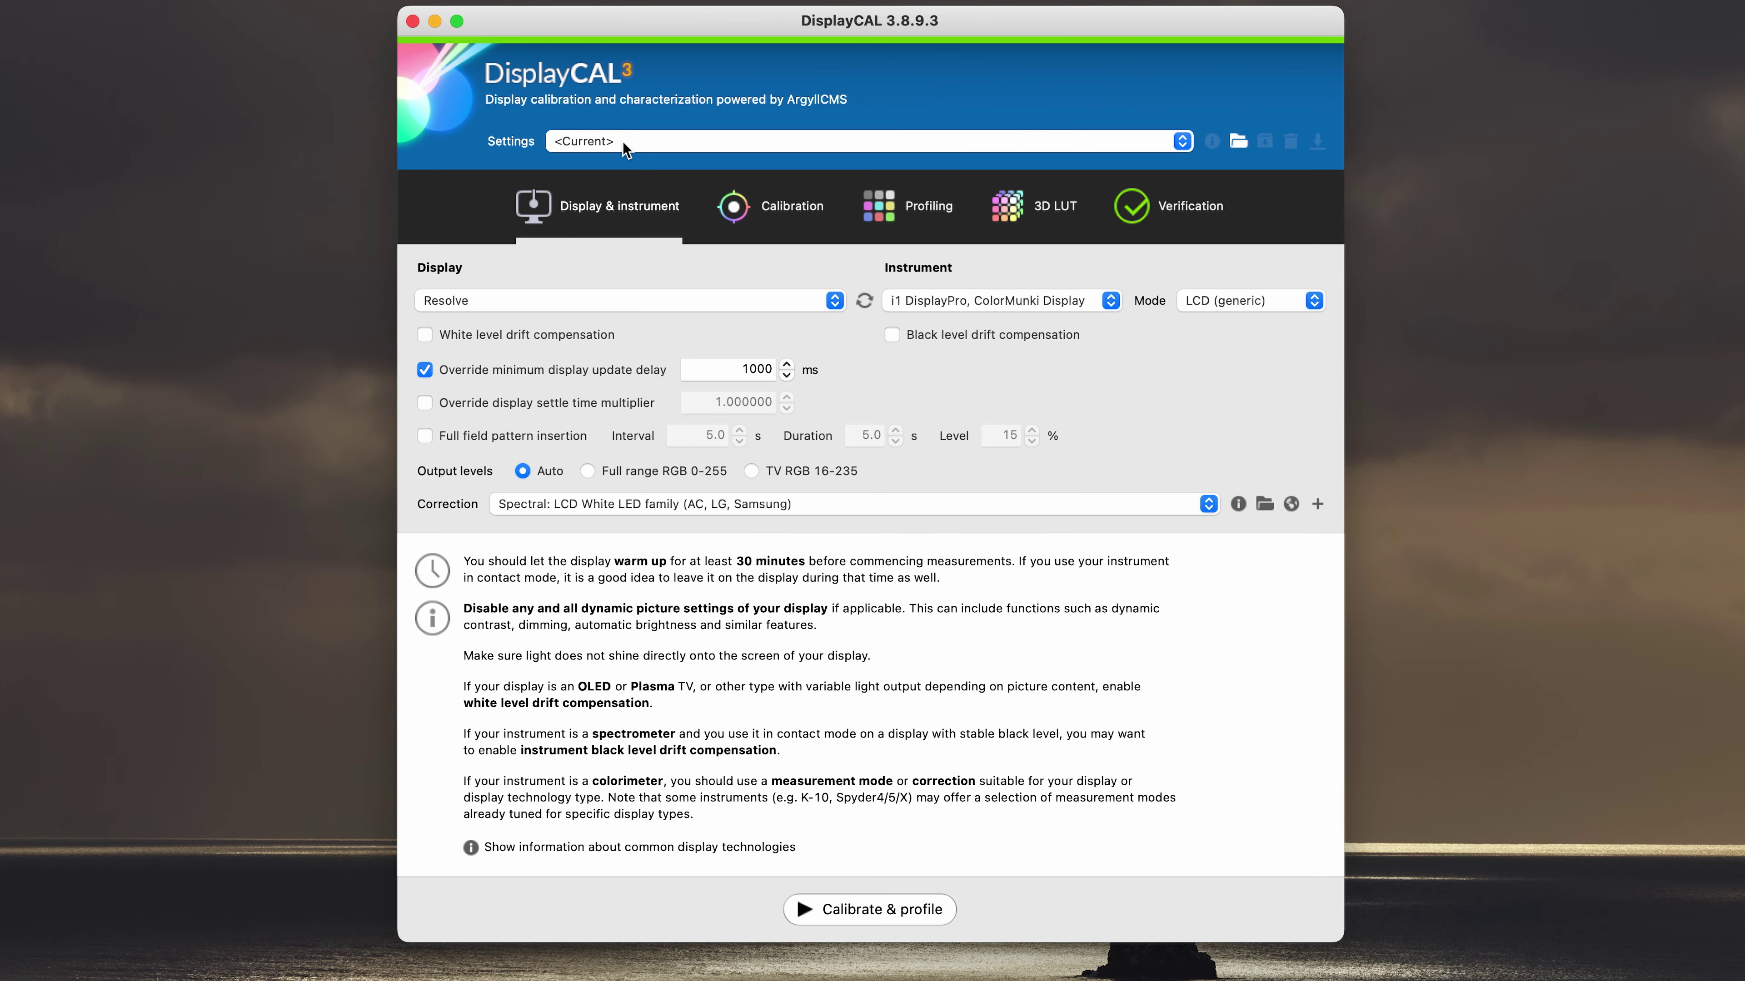
{"action": "left_click", "coordinate": [589, 185]}
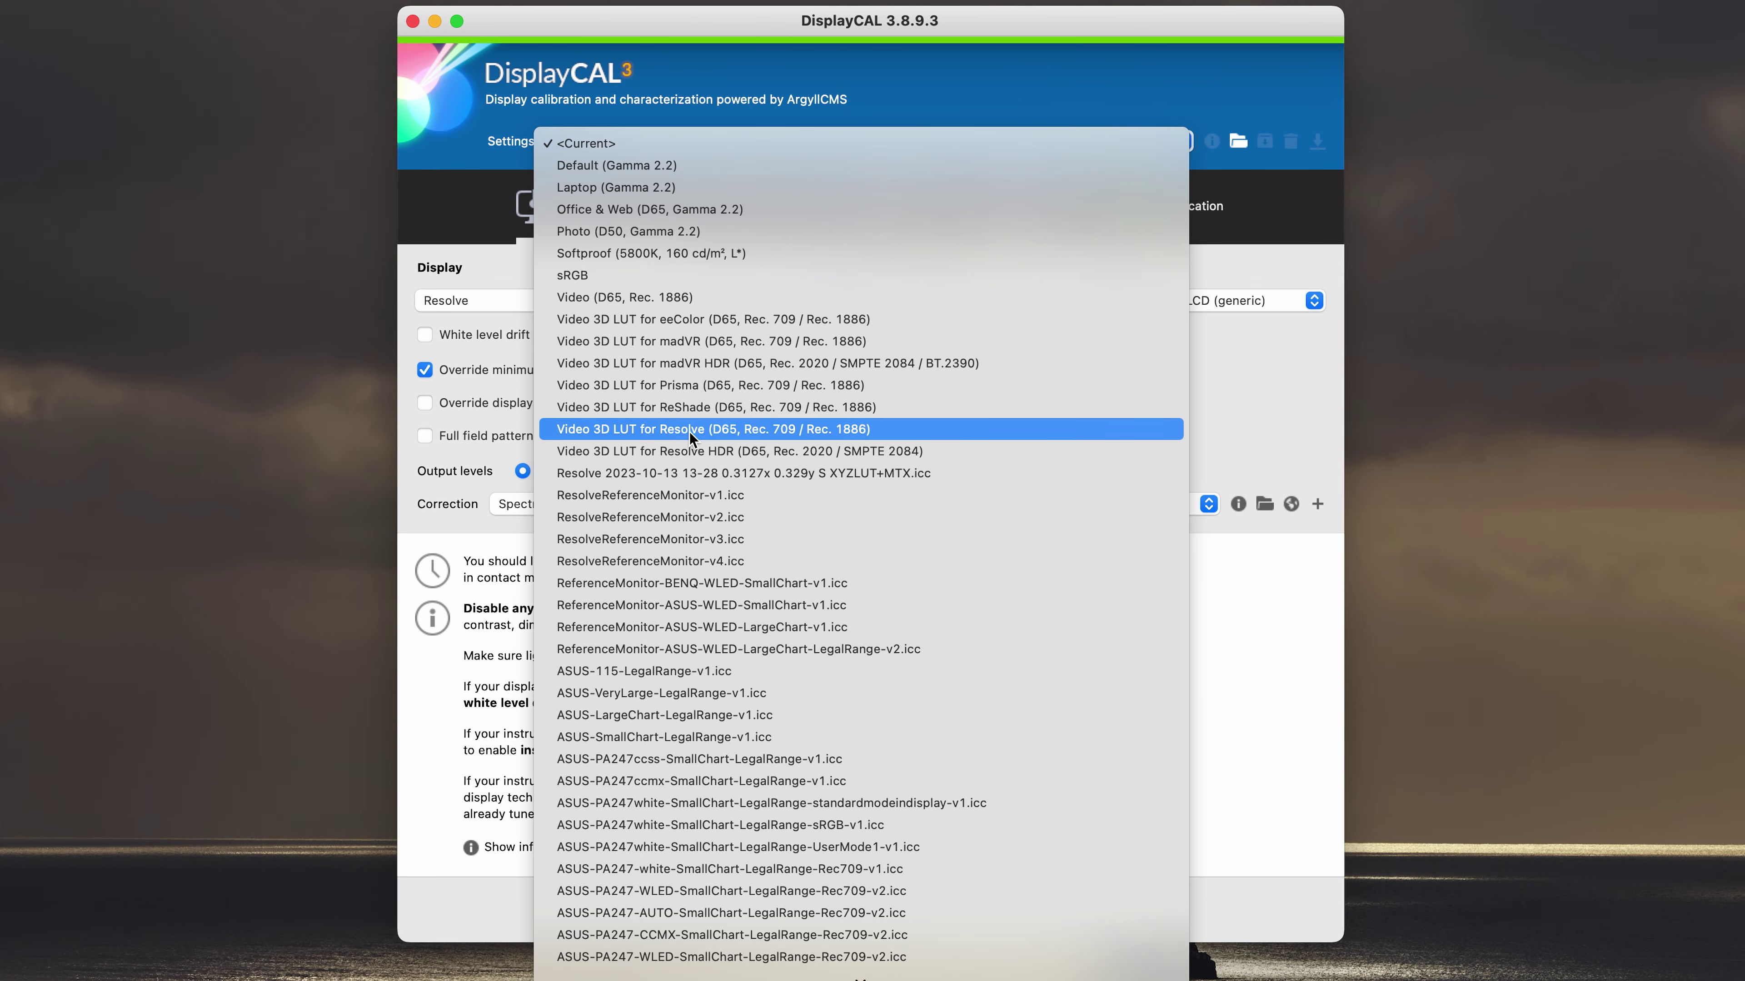
{"action": "left_click", "coordinate": [723, 432]}
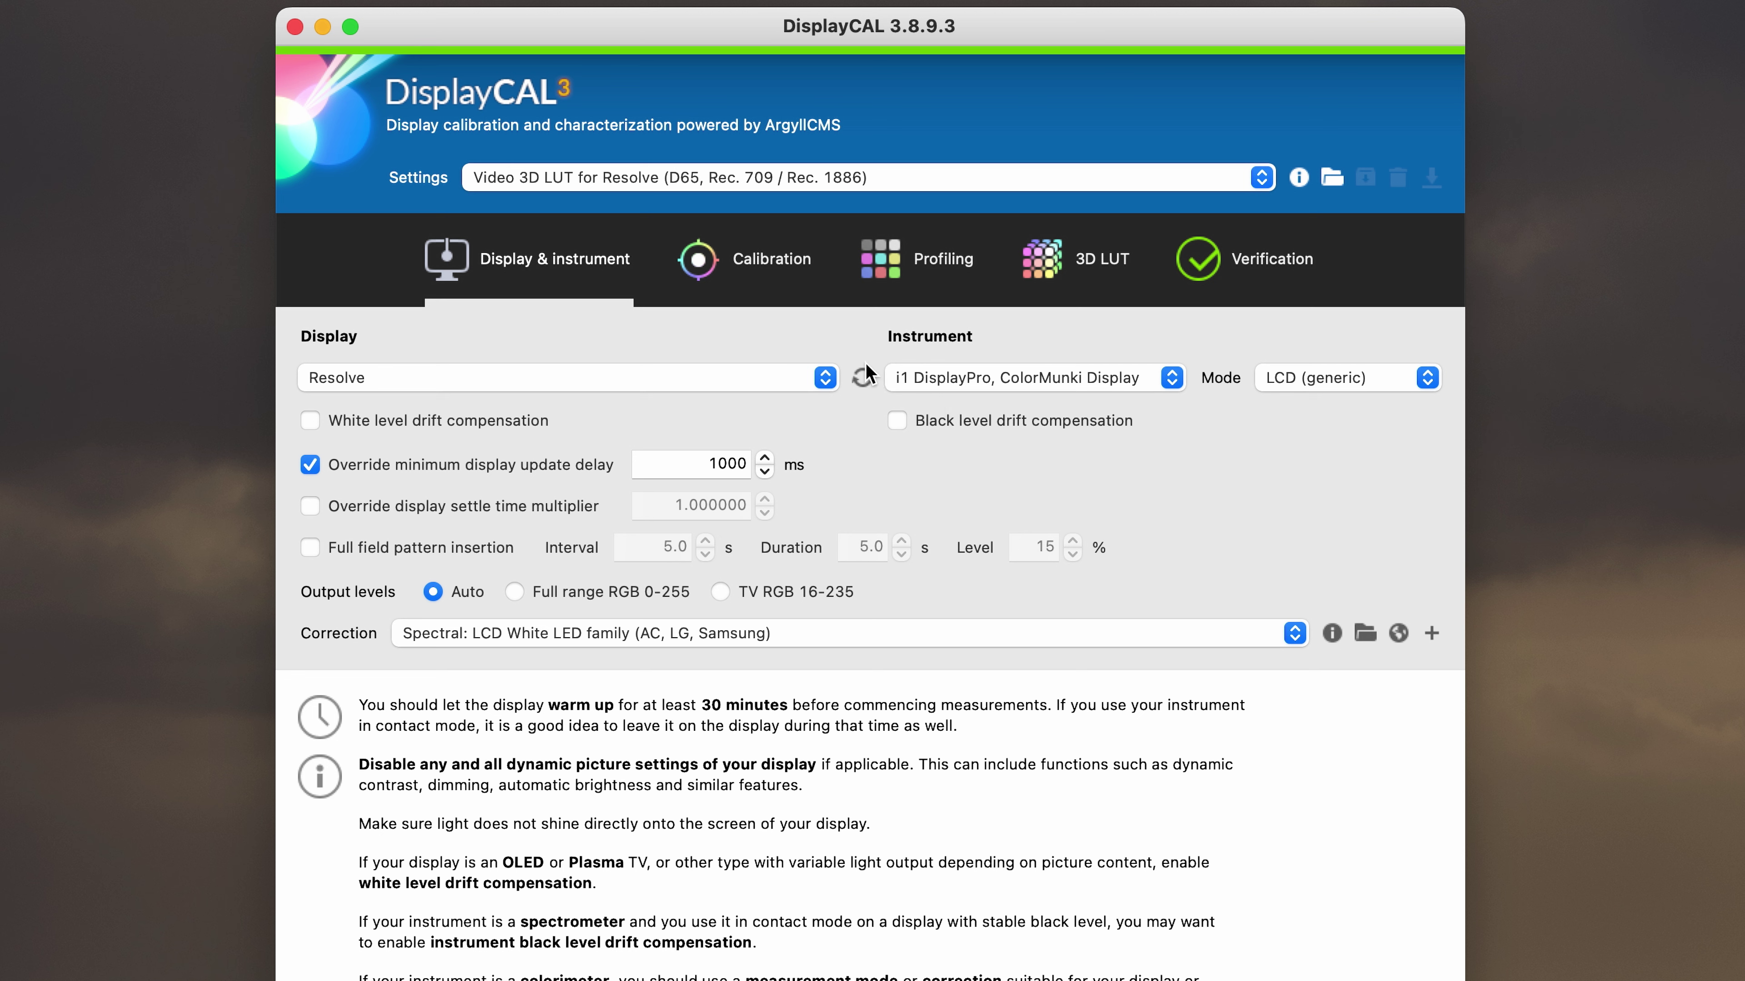
Refresh the display list and switch output levels to Full range RGB 0-255
{"action": "left_click", "coordinate": [863, 378]}
{"action": "left_click", "coordinate": [515, 591]}
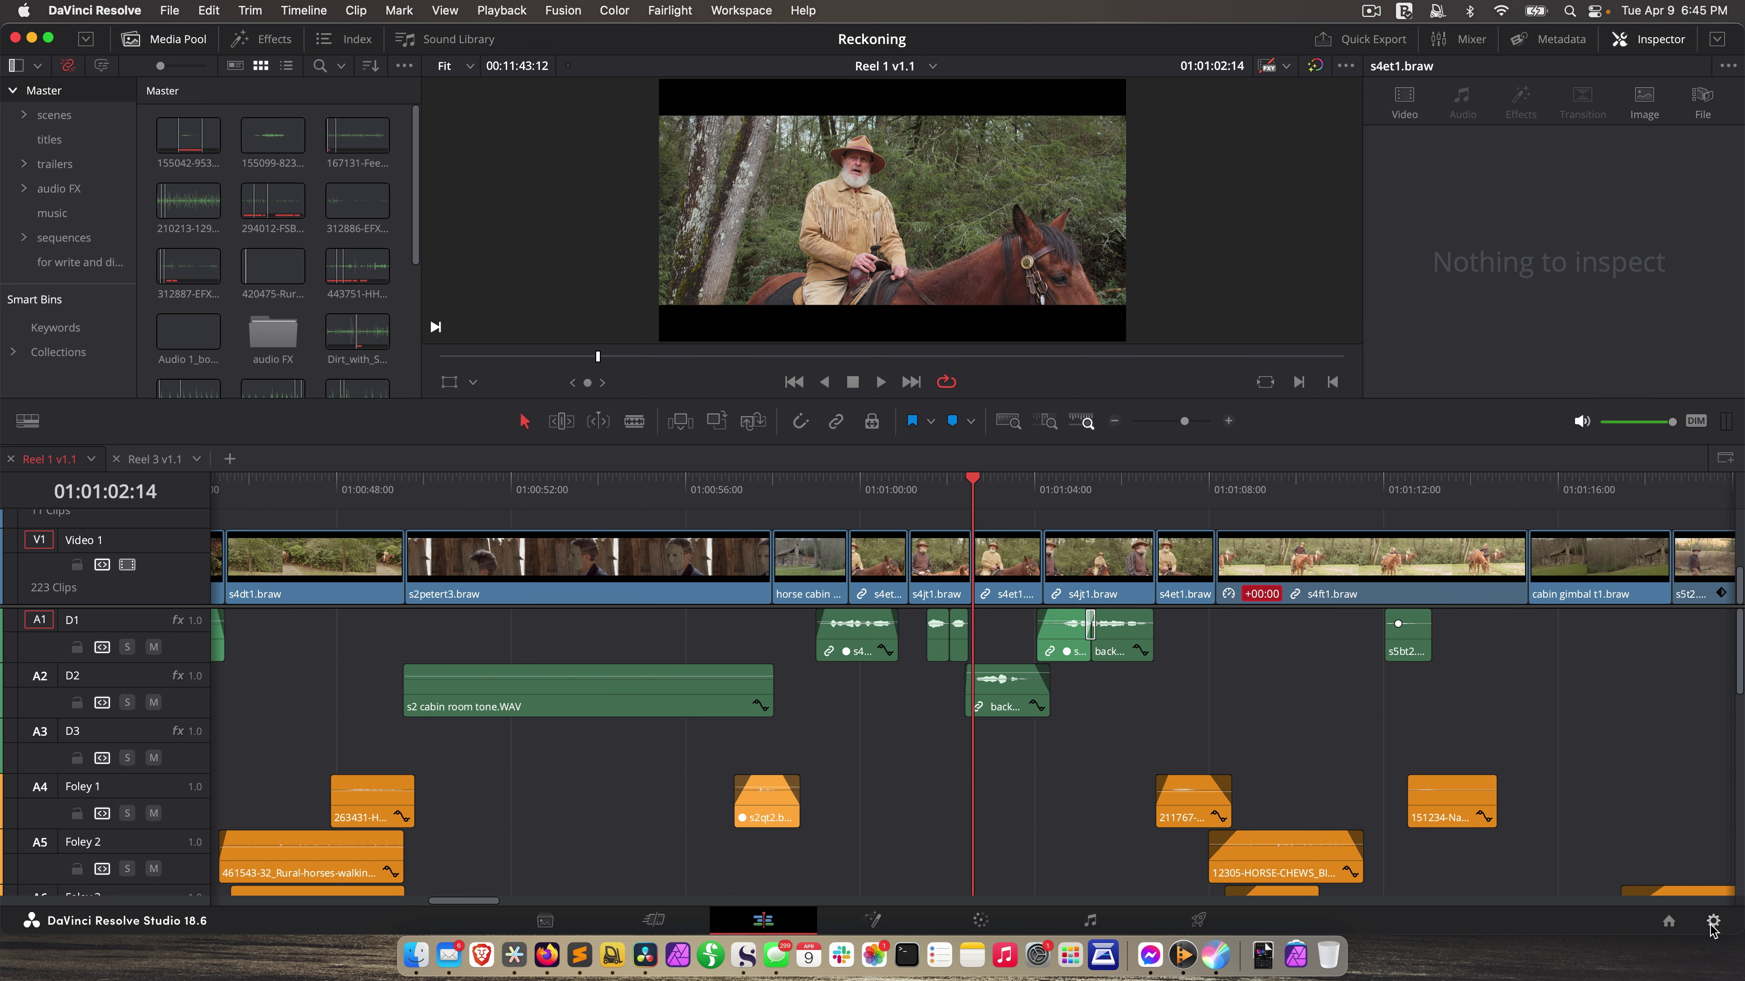
In Resolve's Project Settings, set video monitoring data levels to Full with 8-bit depth and save
{"action": "left_click", "coordinate": [1712, 921]}
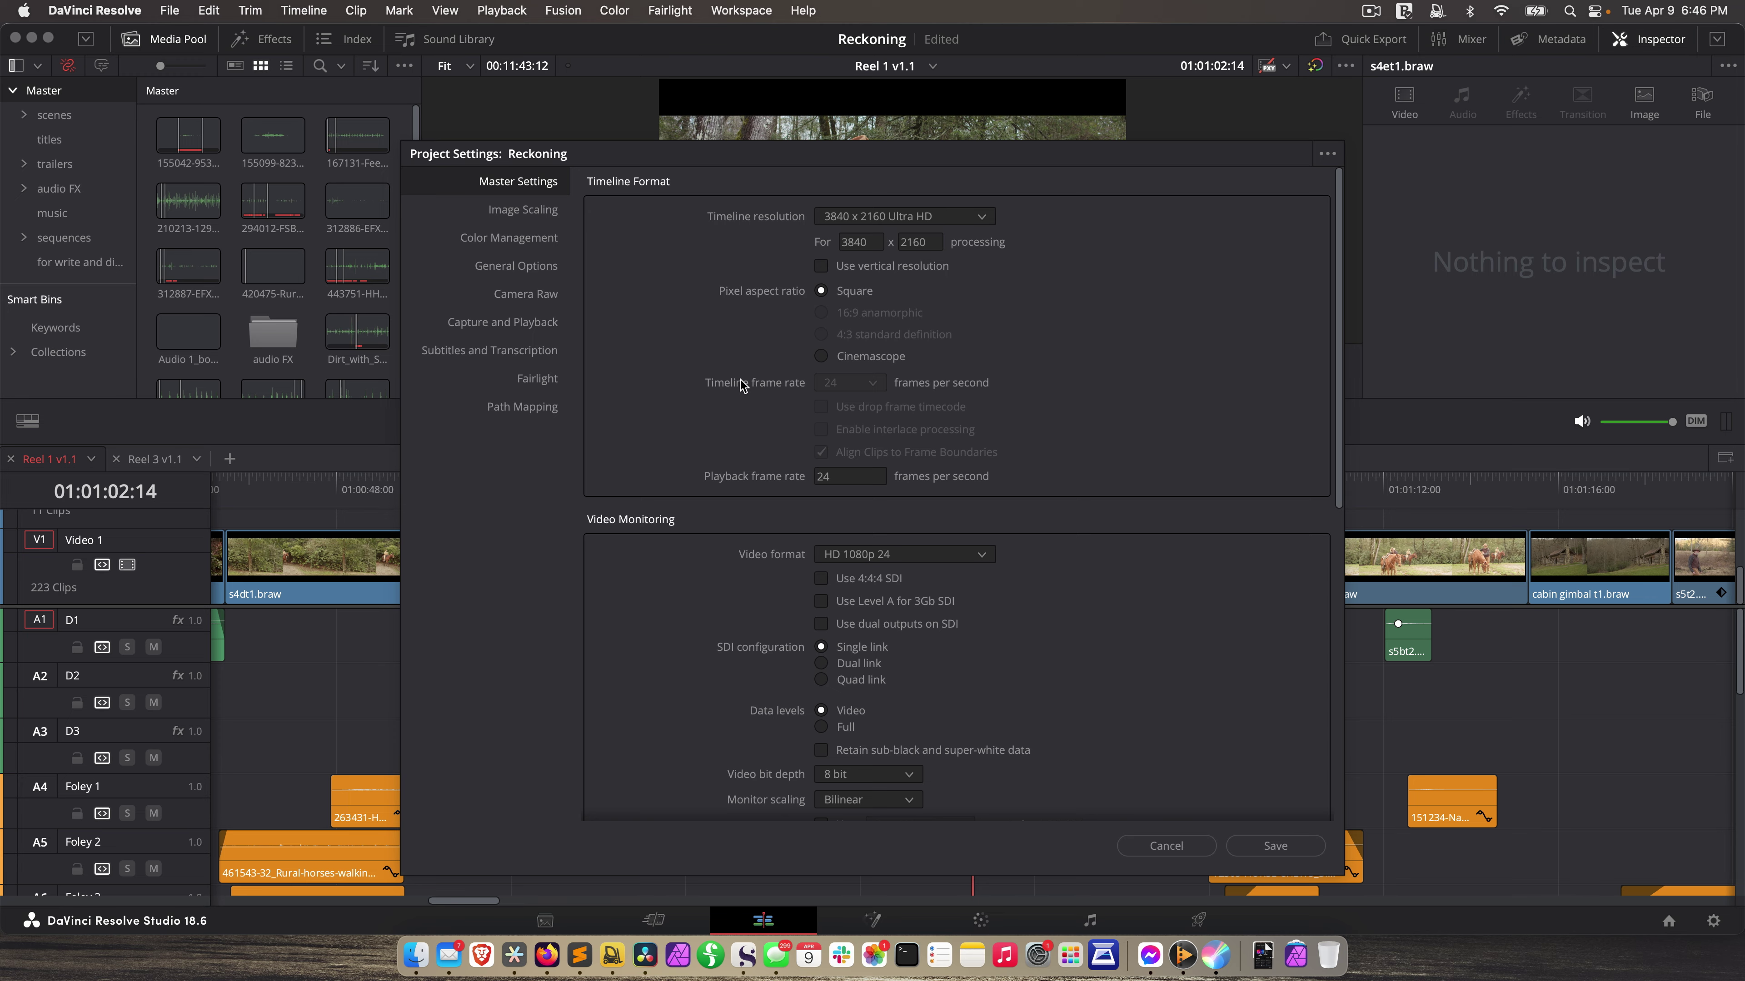
{"action": "scroll", "coordinate": [743, 384], "scroll_direction": "down", "scroll_amount": 3}
{"action": "scroll", "coordinate": [744, 383], "scroll_direction": "down", "scroll_amount": 2}
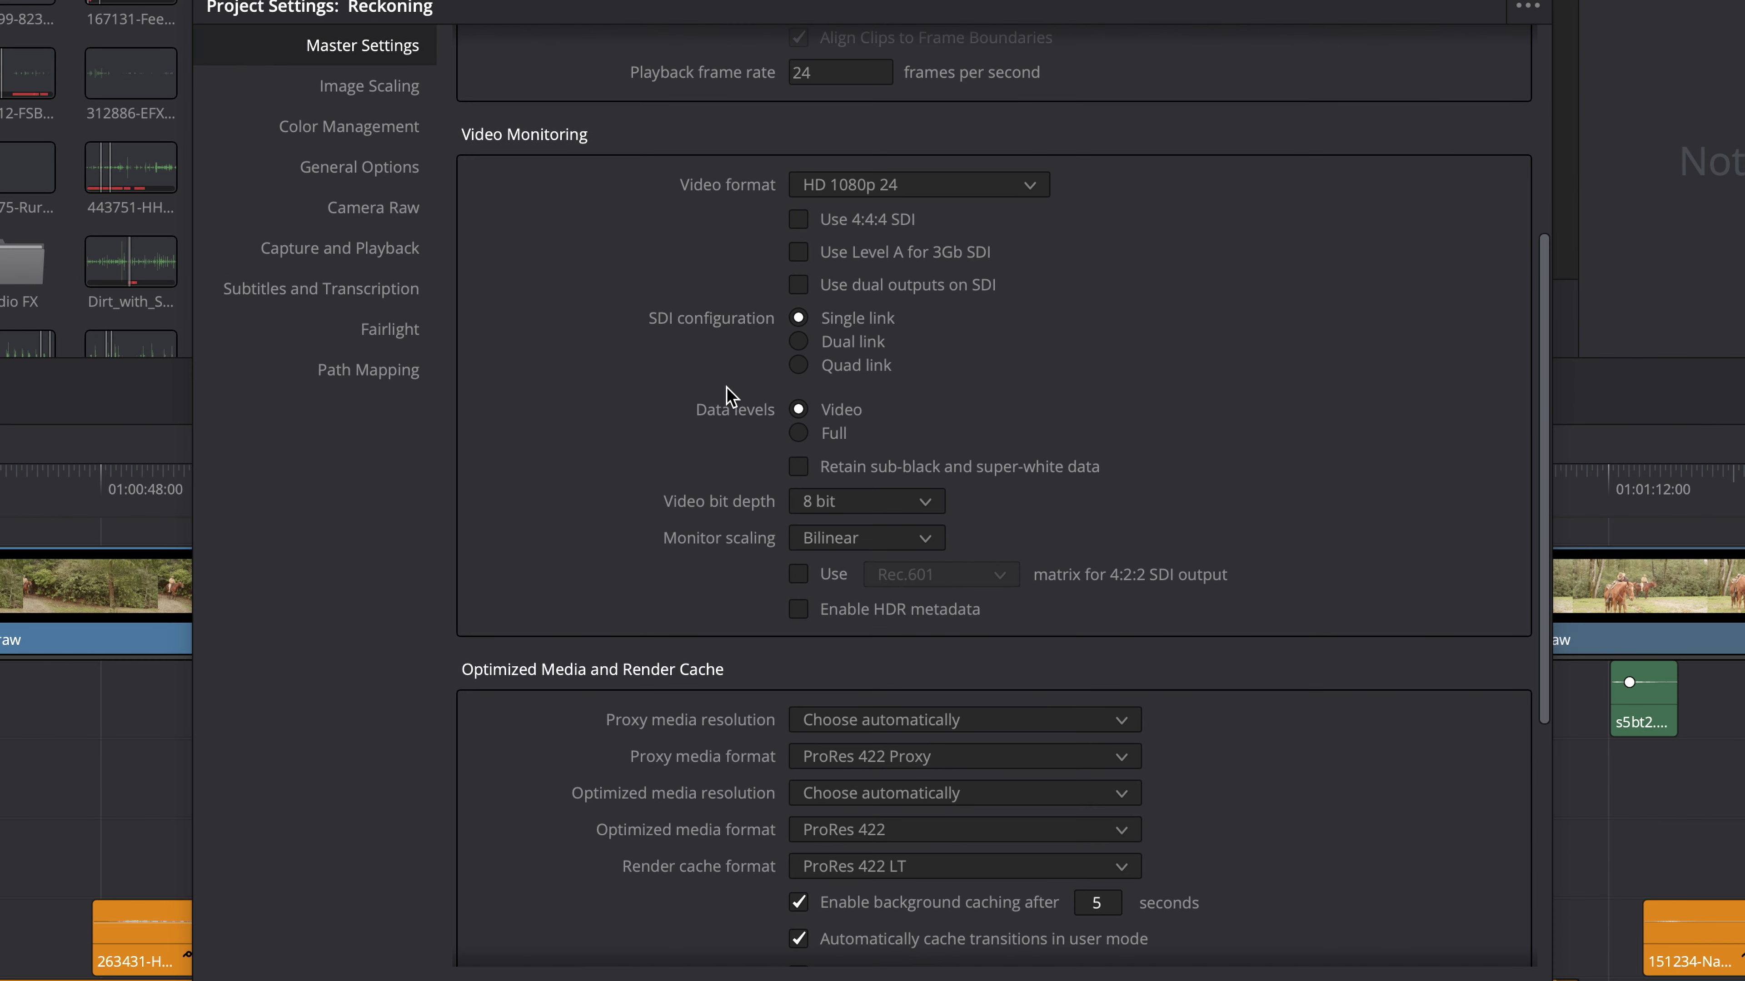
{"action": "left_click", "coordinate": [799, 434]}
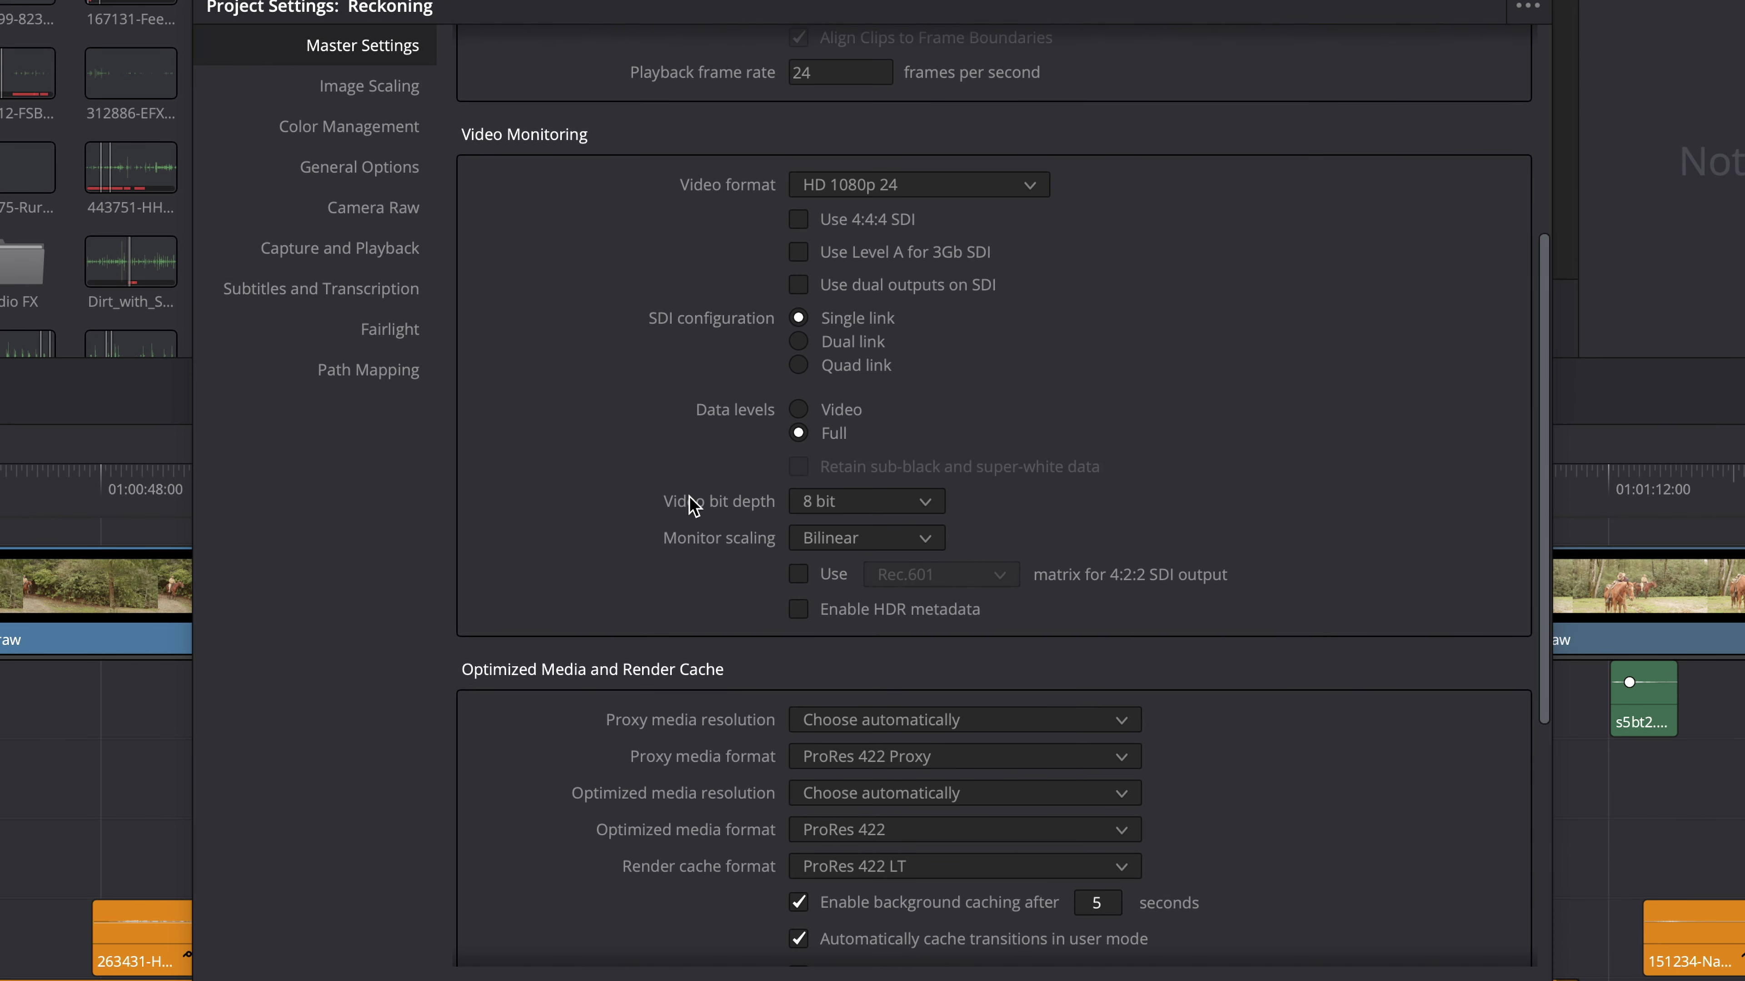
{"action": "left_click", "coordinate": [835, 507]}
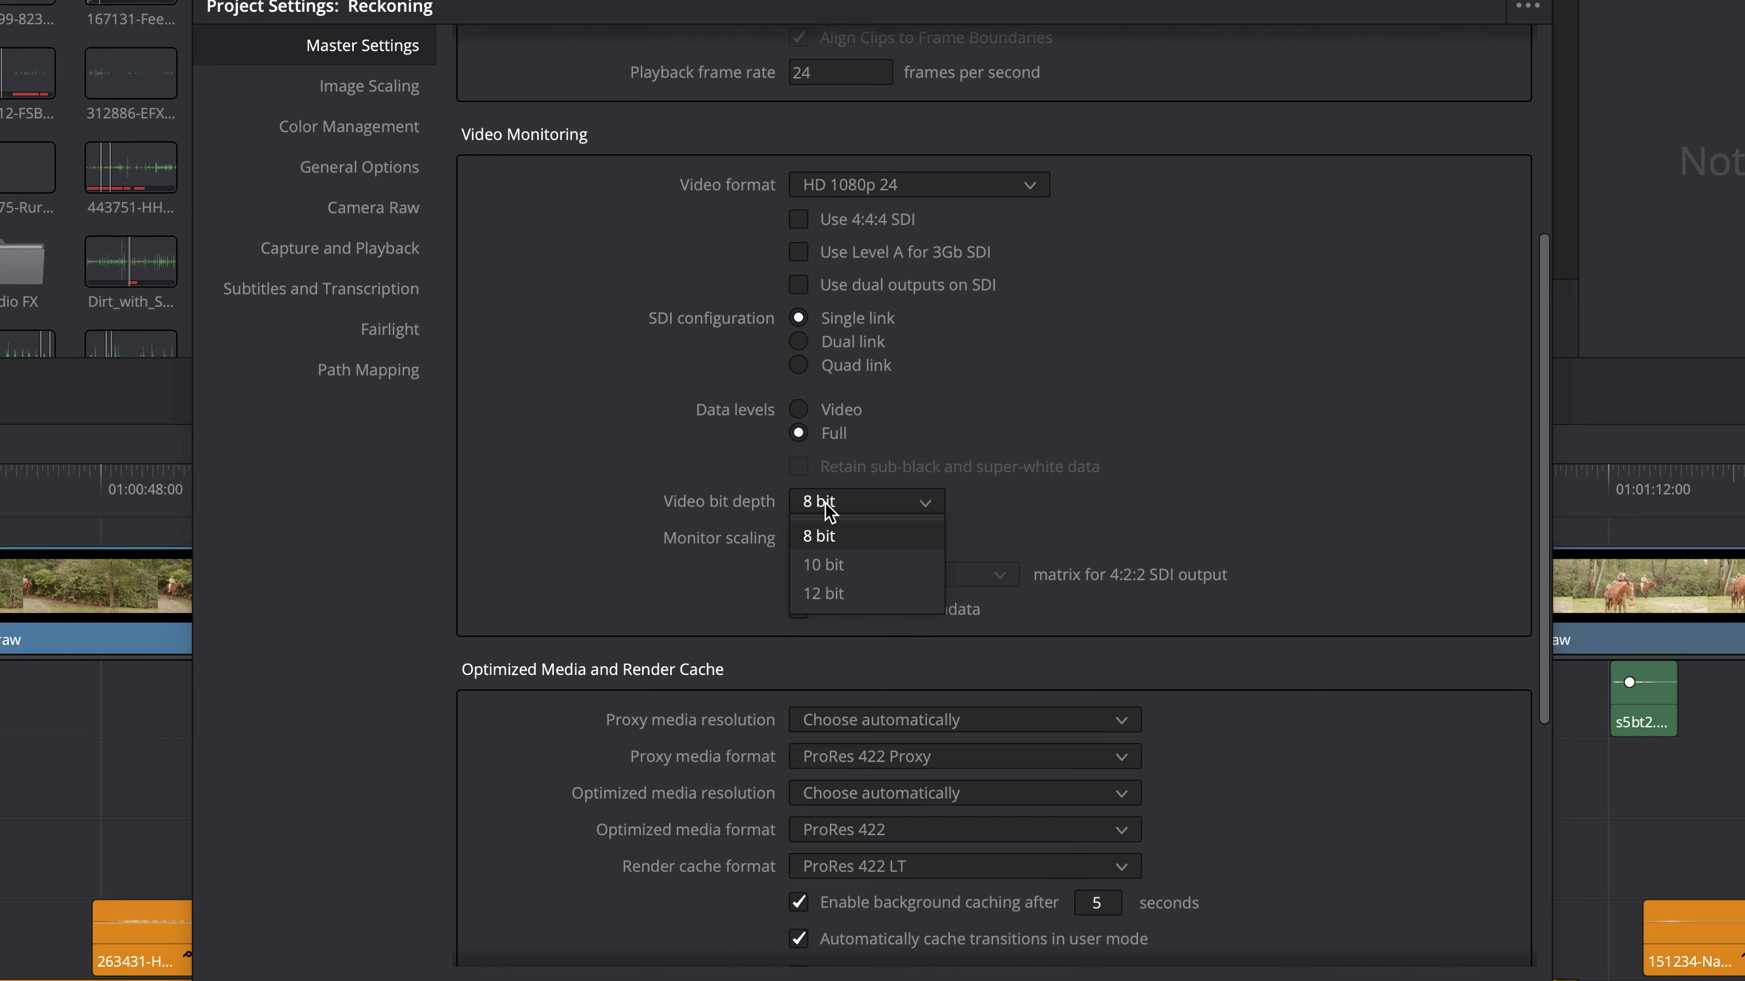
{"action": "left_click", "coordinate": [864, 509]}
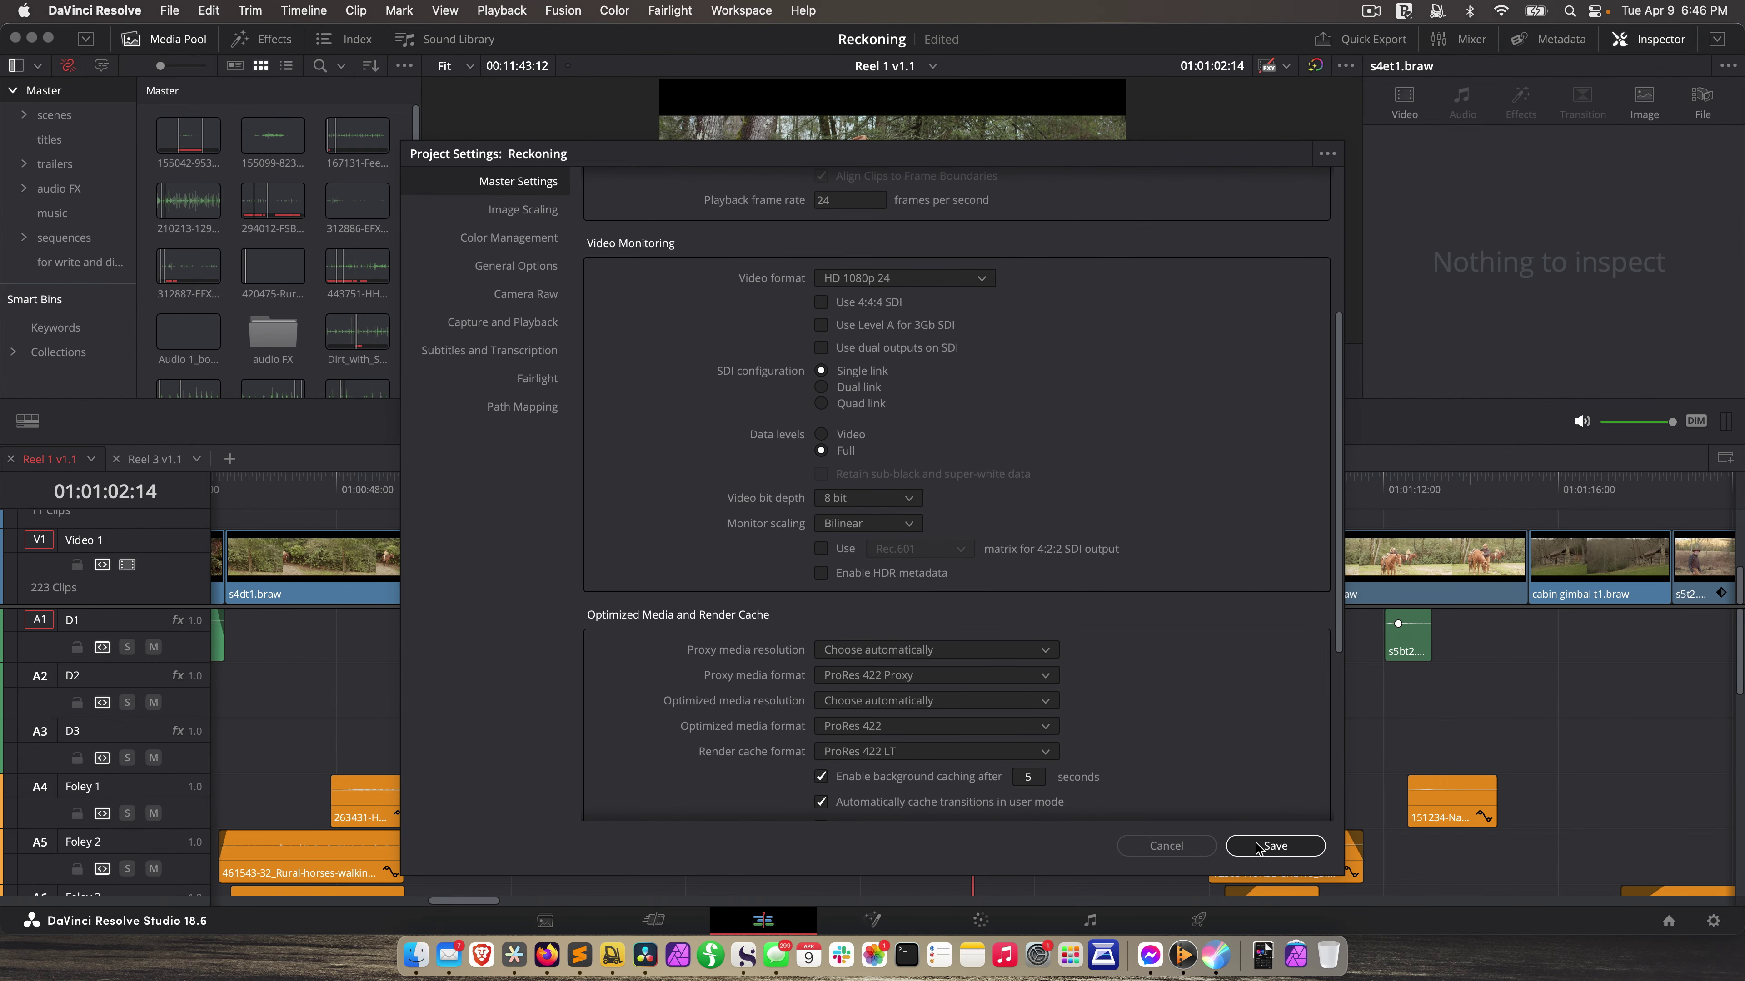
{"action": "left_click", "coordinate": [1260, 846]}
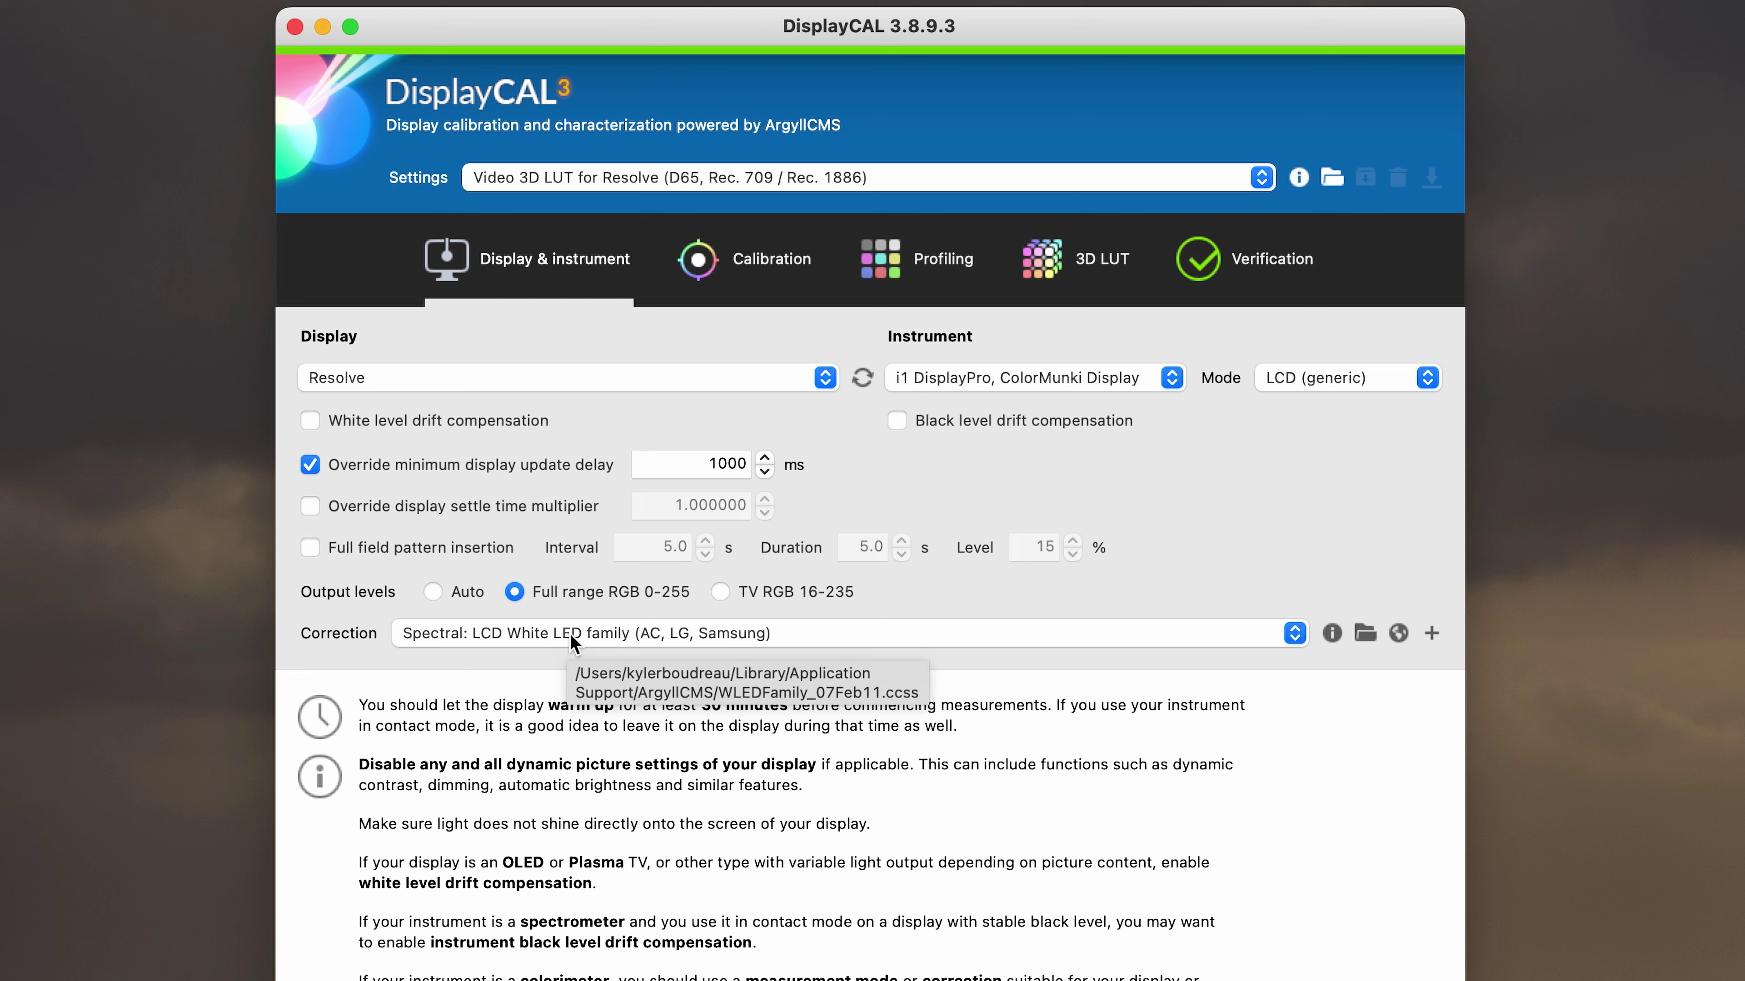
Review the Correction list, keeping Spectral: LCD White LED family (AC, LG, Samsung) selected
{"action": "left_click", "coordinate": [450, 633]}
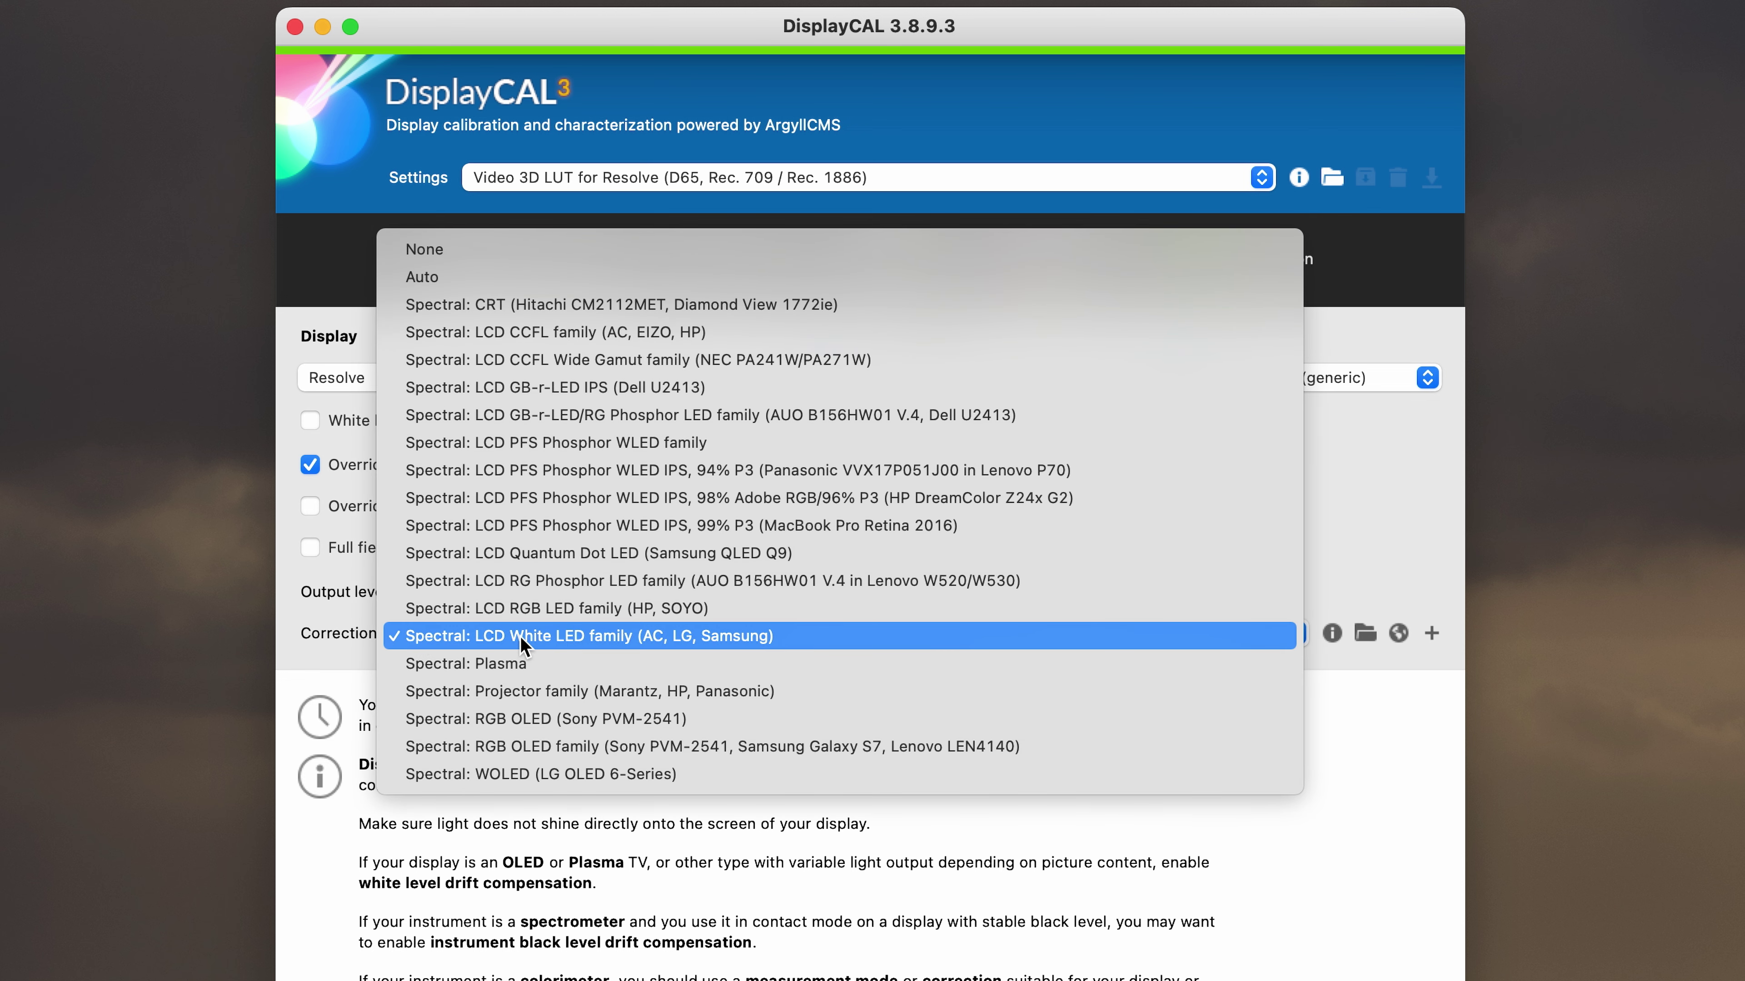
{"action": "left_click", "coordinate": [1335, 676]}
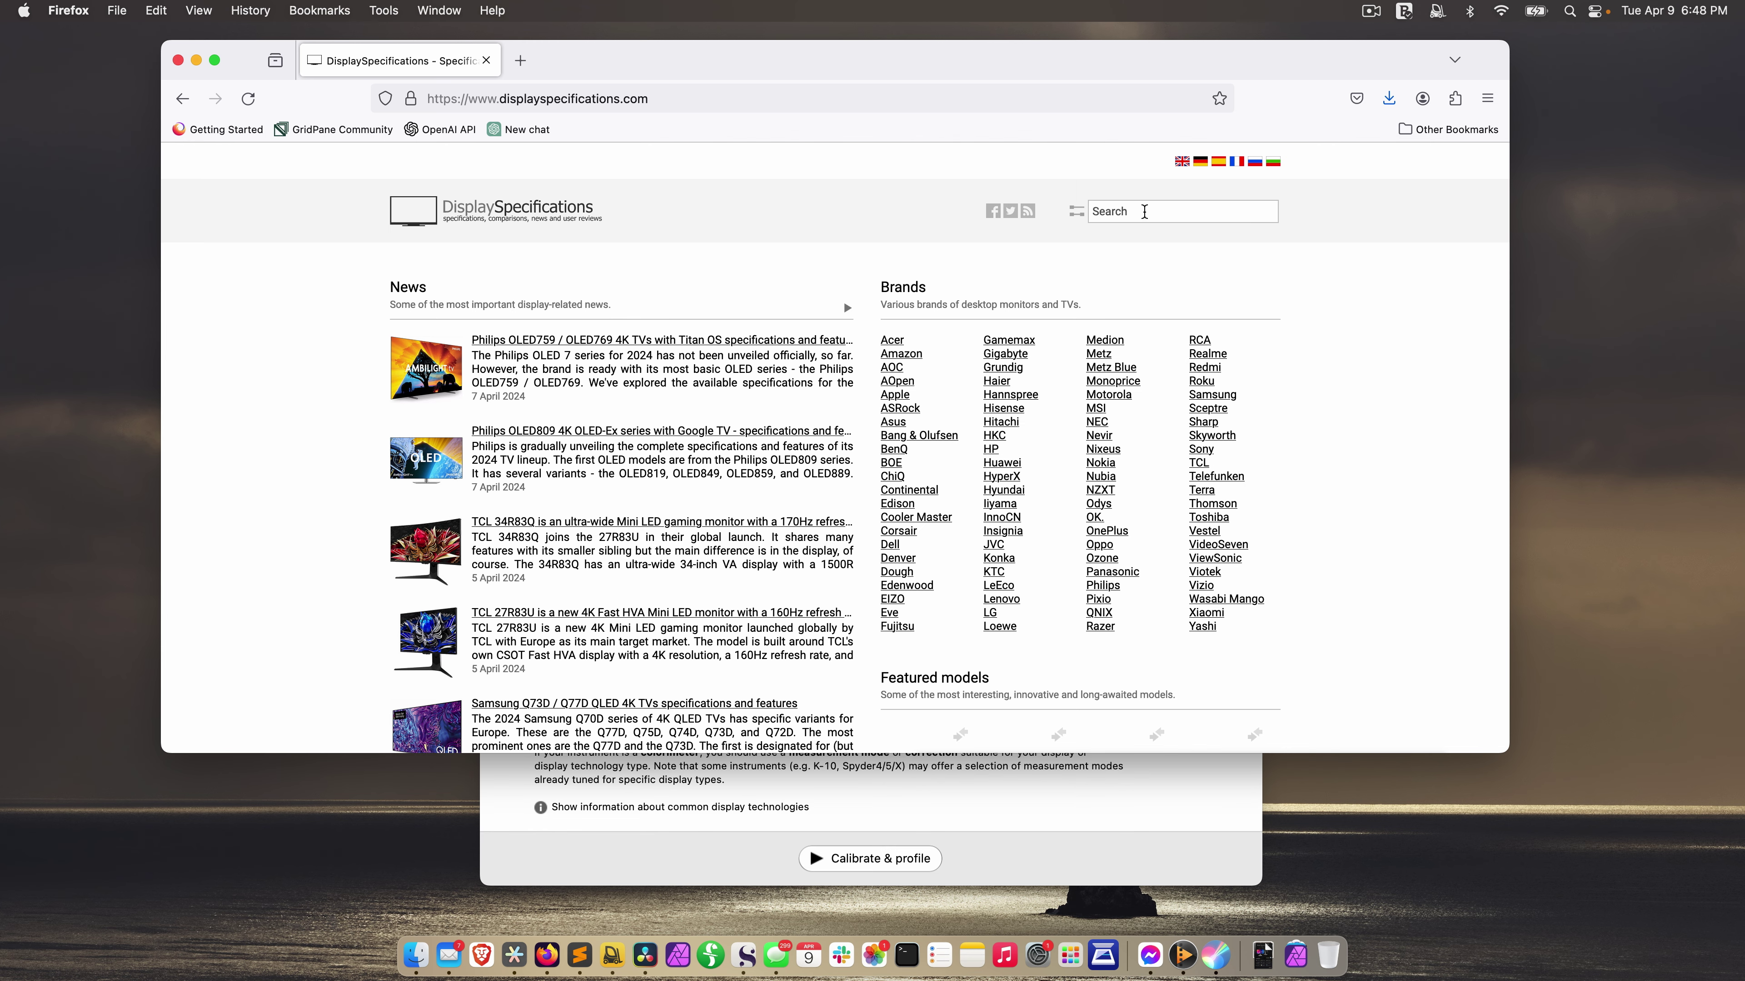
Search DisplaySpecifications for pa247cv, scroll the Asus PA247CV spec table, and open the Colorimeter Corrections Database
{"action": "left_click", "coordinate": [1143, 211]}
{"action": "type", "text": "pa247cv"}
{"action": "key", "text": "Return"}
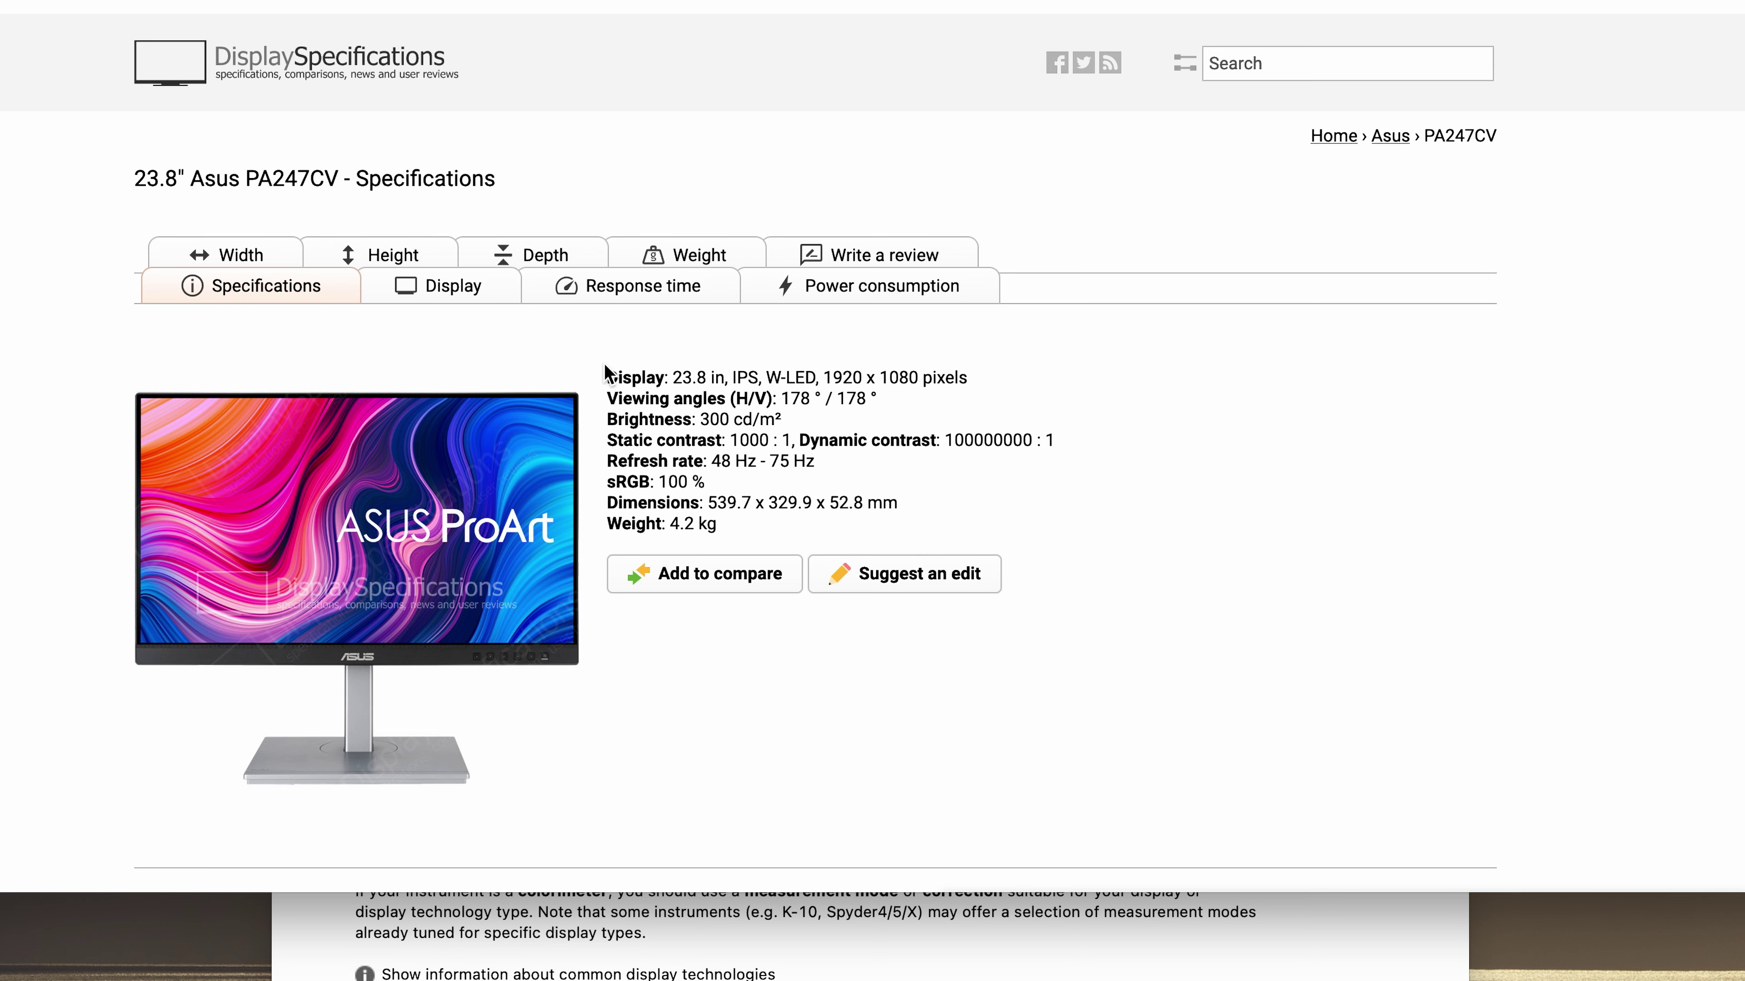
{"action": "scroll", "coordinate": [520, 489], "scroll_direction": "down", "scroll_amount": 10}
{"action": "scroll", "coordinate": [521, 489], "scroll_direction": "down", "scroll_amount": 15}
{"action": "scroll", "coordinate": [521, 490], "scroll_direction": "up", "scroll_amount": 1}
{"action": "scroll", "coordinate": [650, 470], "scroll_direction": "down", "scroll_amount": 3}
{"action": "scroll", "coordinate": [1026, 684], "scroll_direction": "up", "scroll_amount": 20}
{"action": "left_click", "coordinate": [417, 645]}
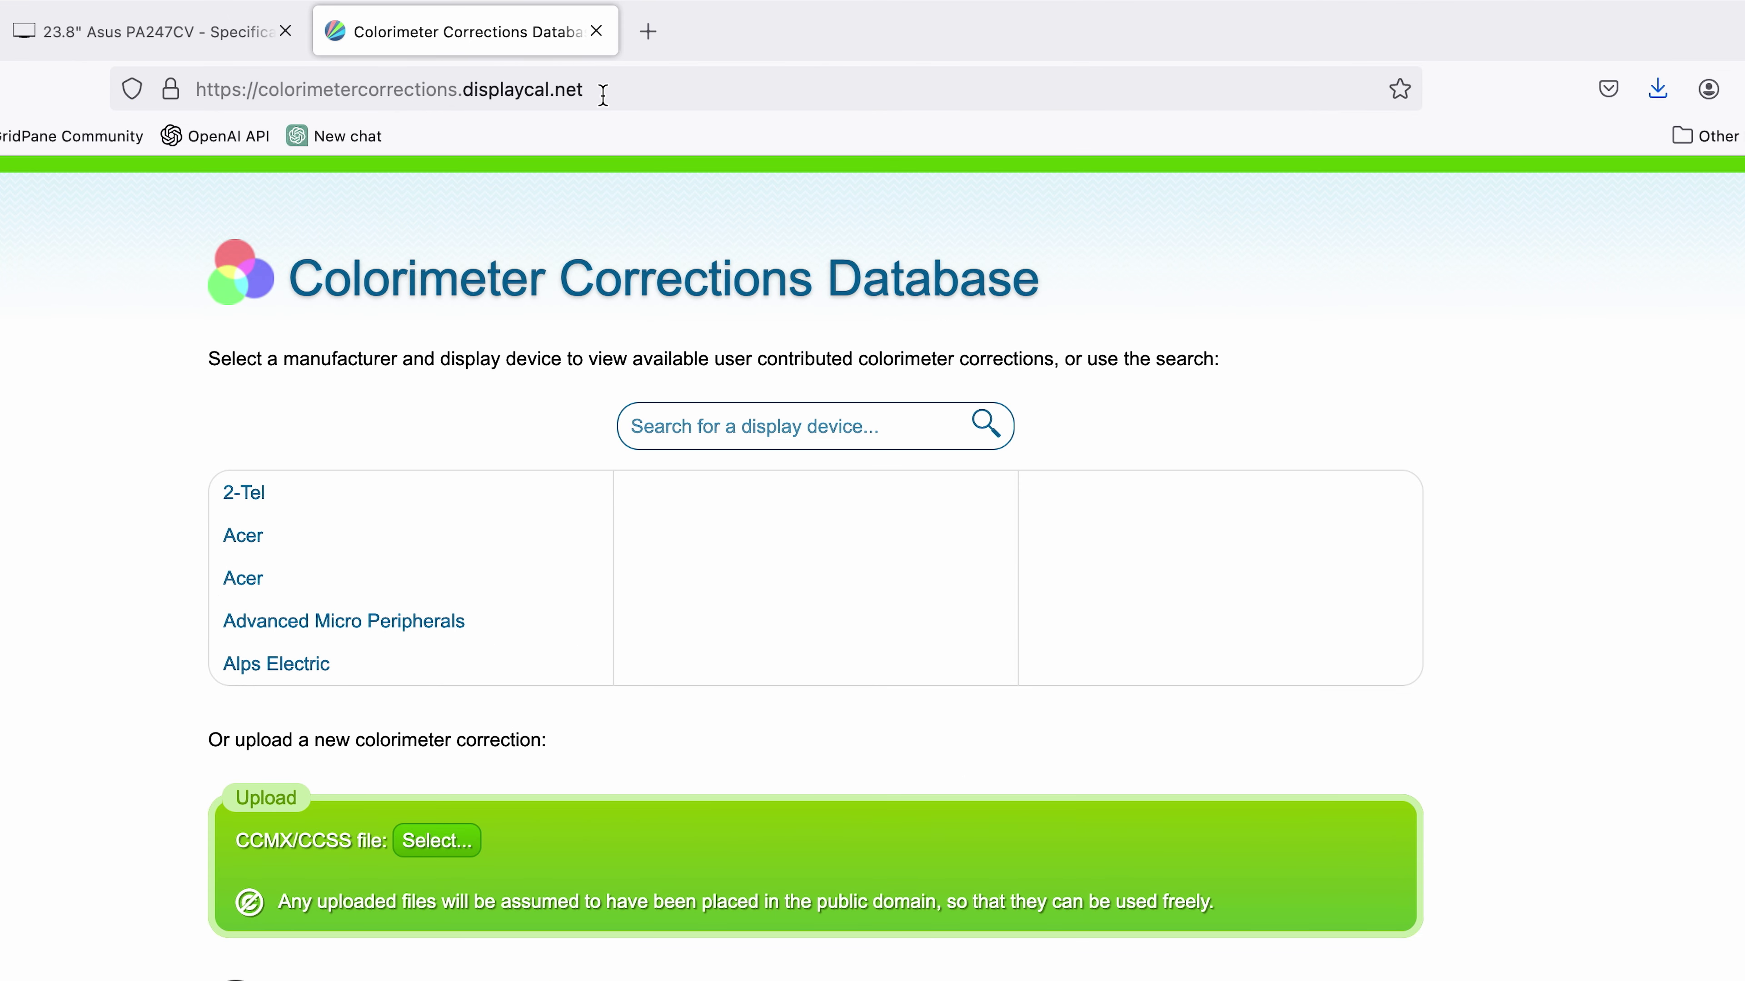
Search the database for PA247CV and open its CCSS correction listing
{"action": "left_click", "coordinate": [675, 426]}
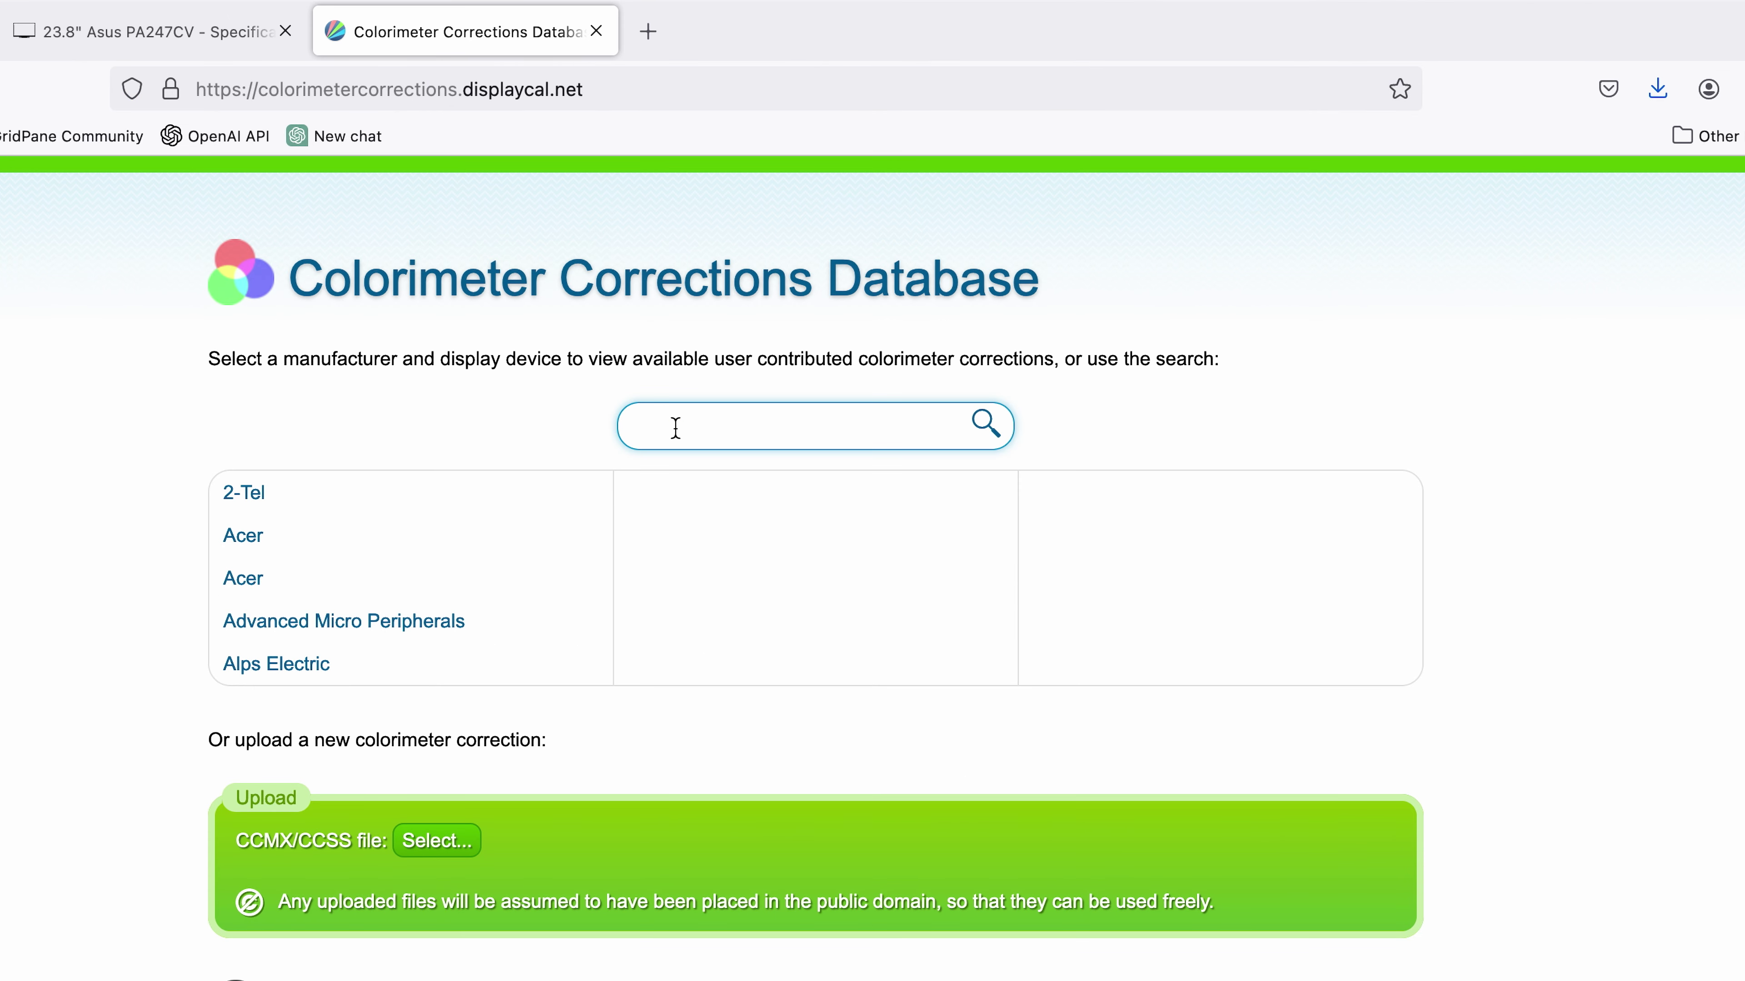
{"action": "type", "text": "pa247cv"}
{"action": "left_click", "coordinate": [701, 495]}
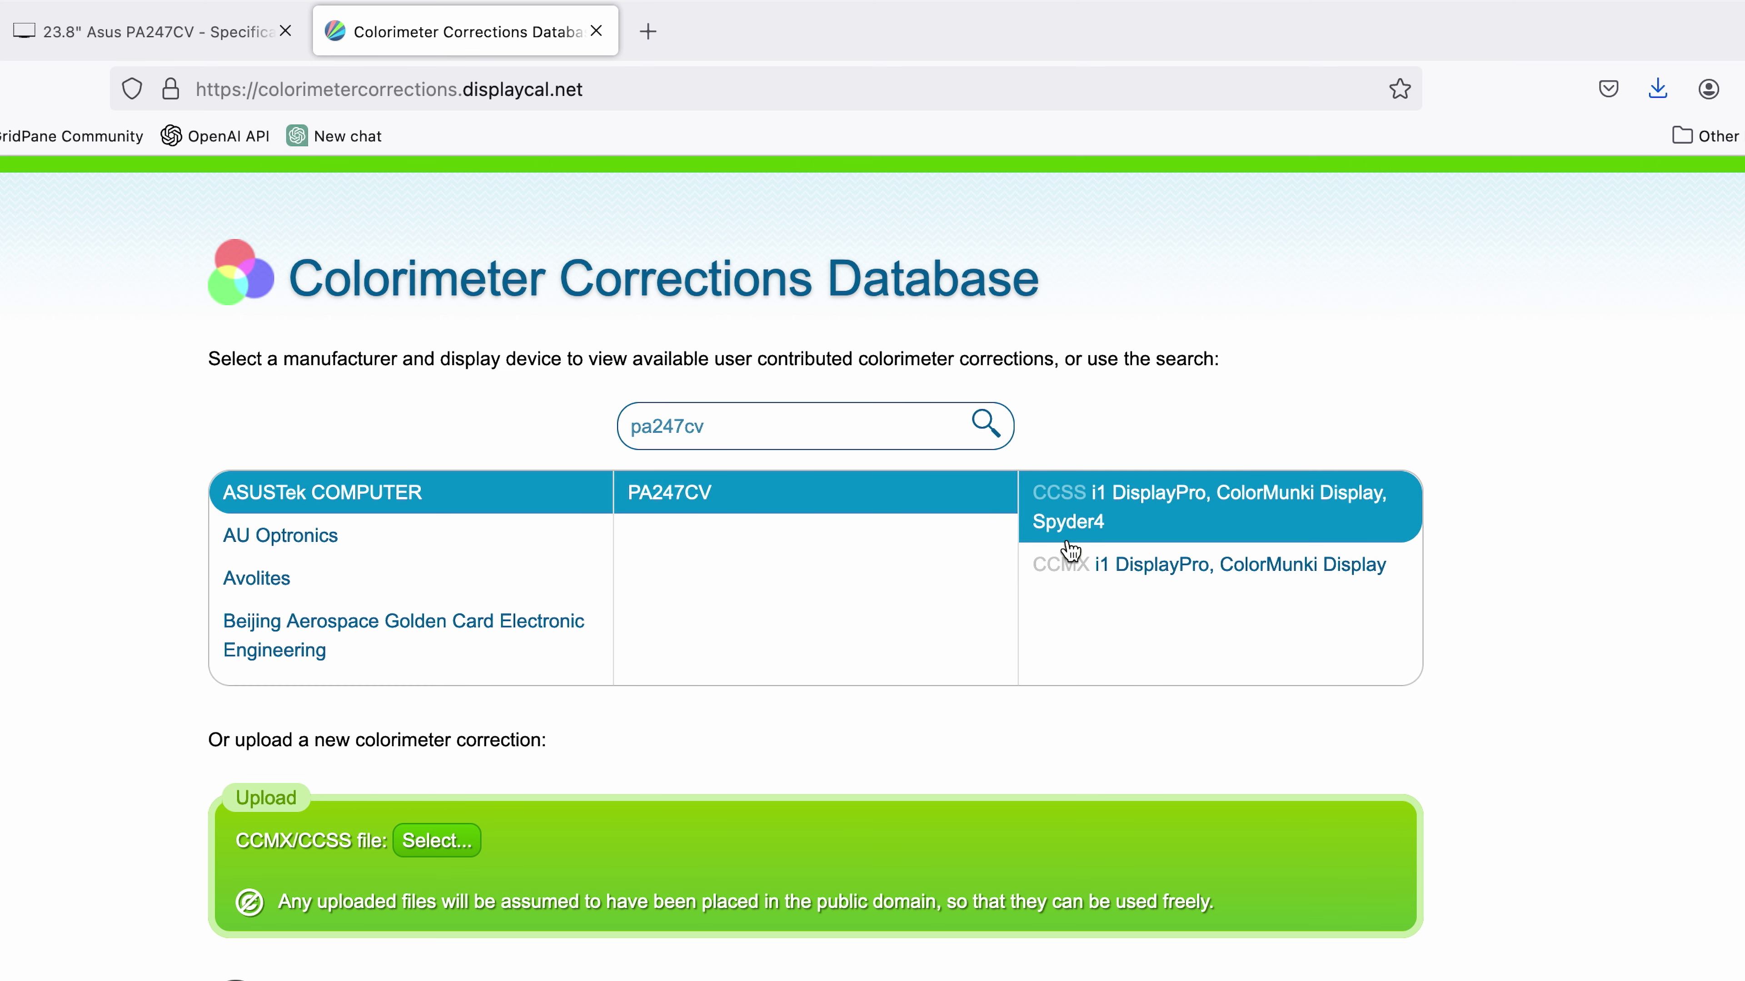
{"action": "left_click", "coordinate": [1070, 576]}
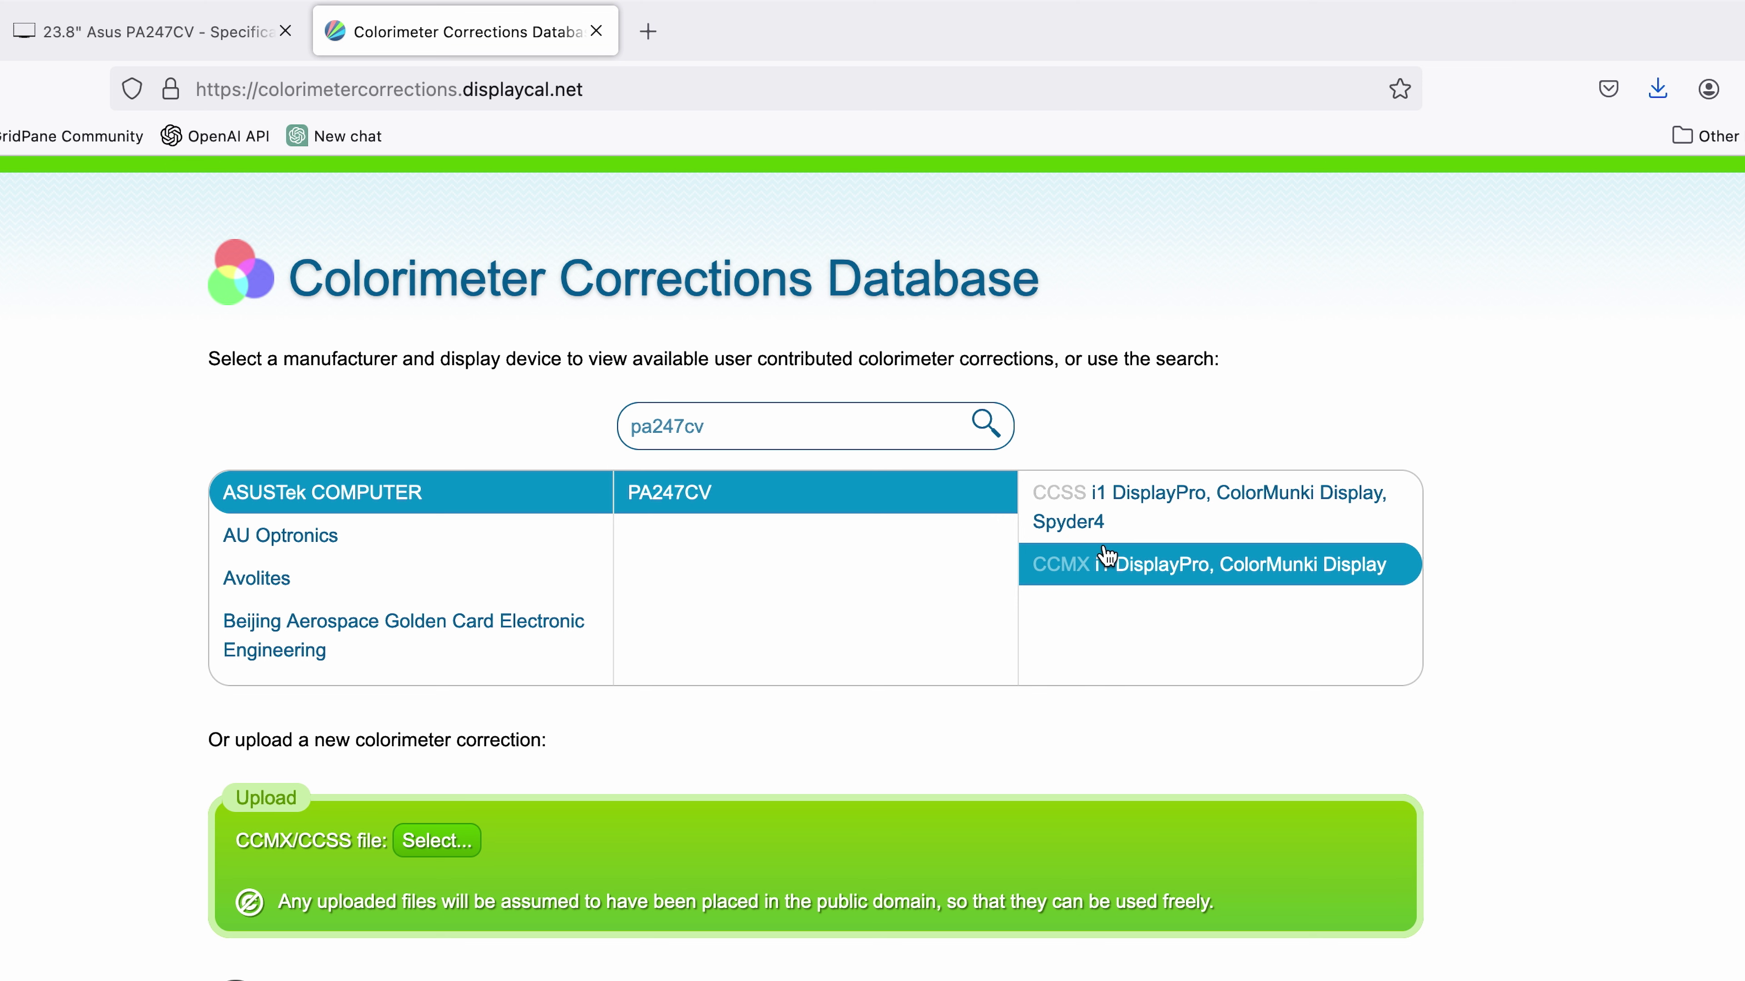
{"action": "left_click", "coordinate": [1069, 509]}
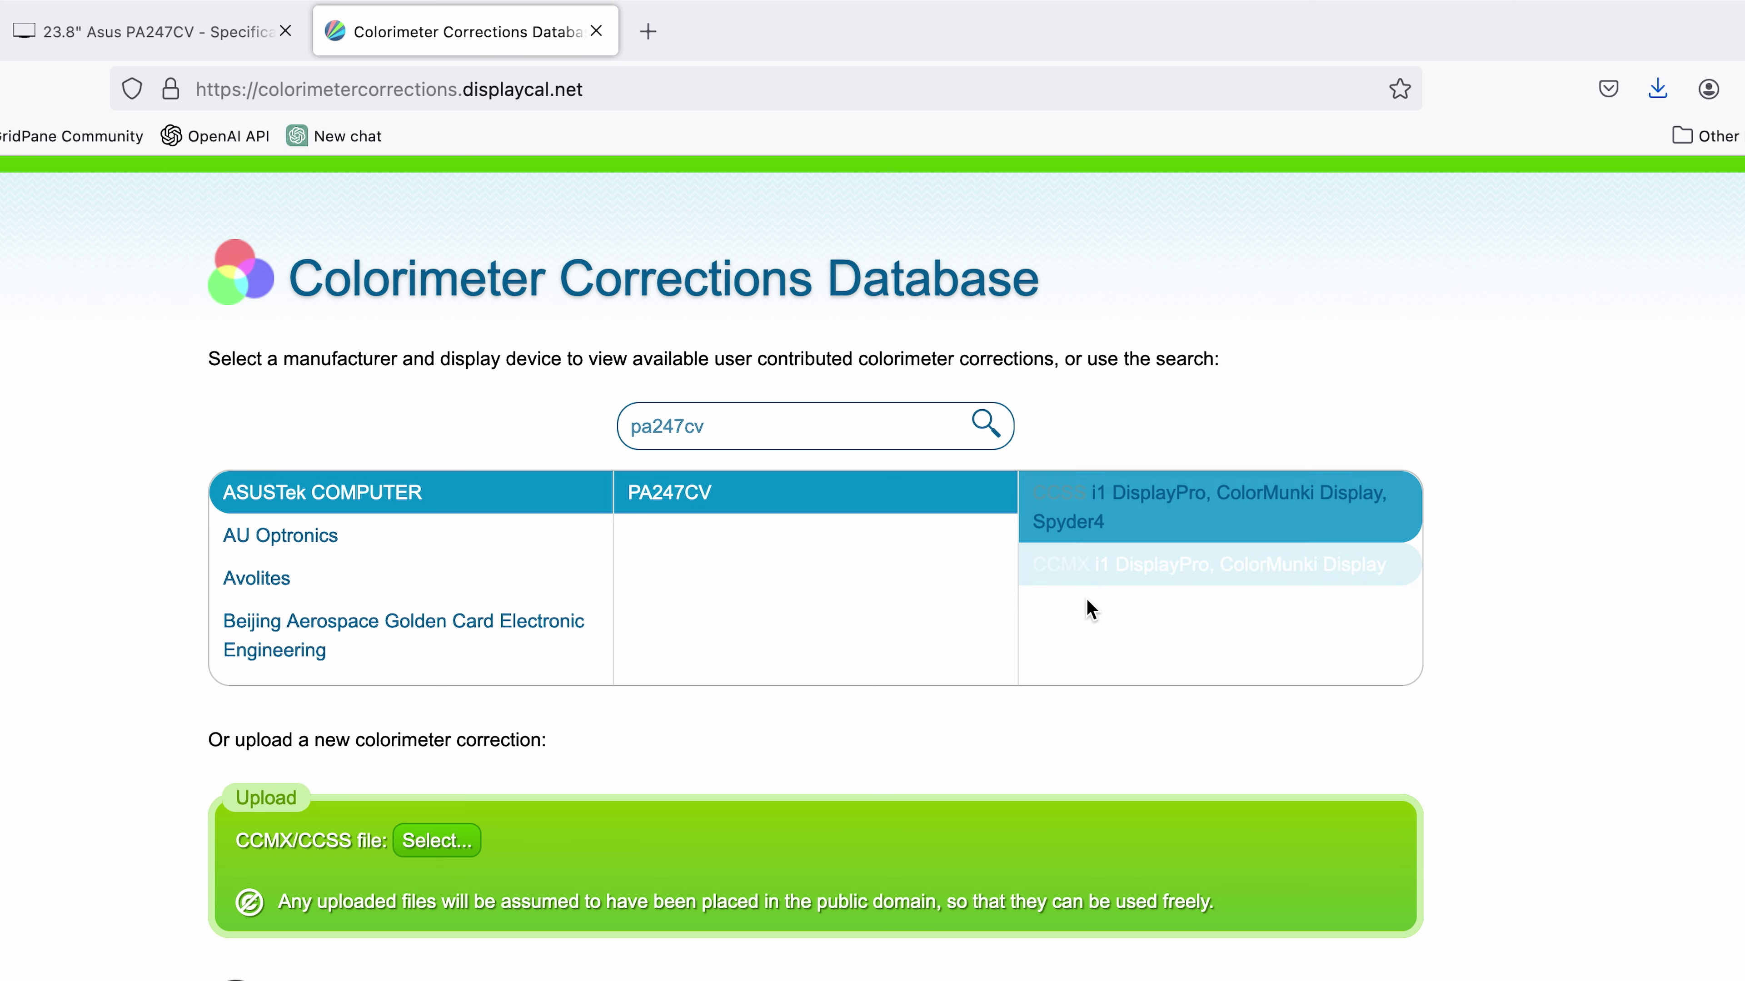
{"action": "left_click", "coordinate": [1069, 572]}
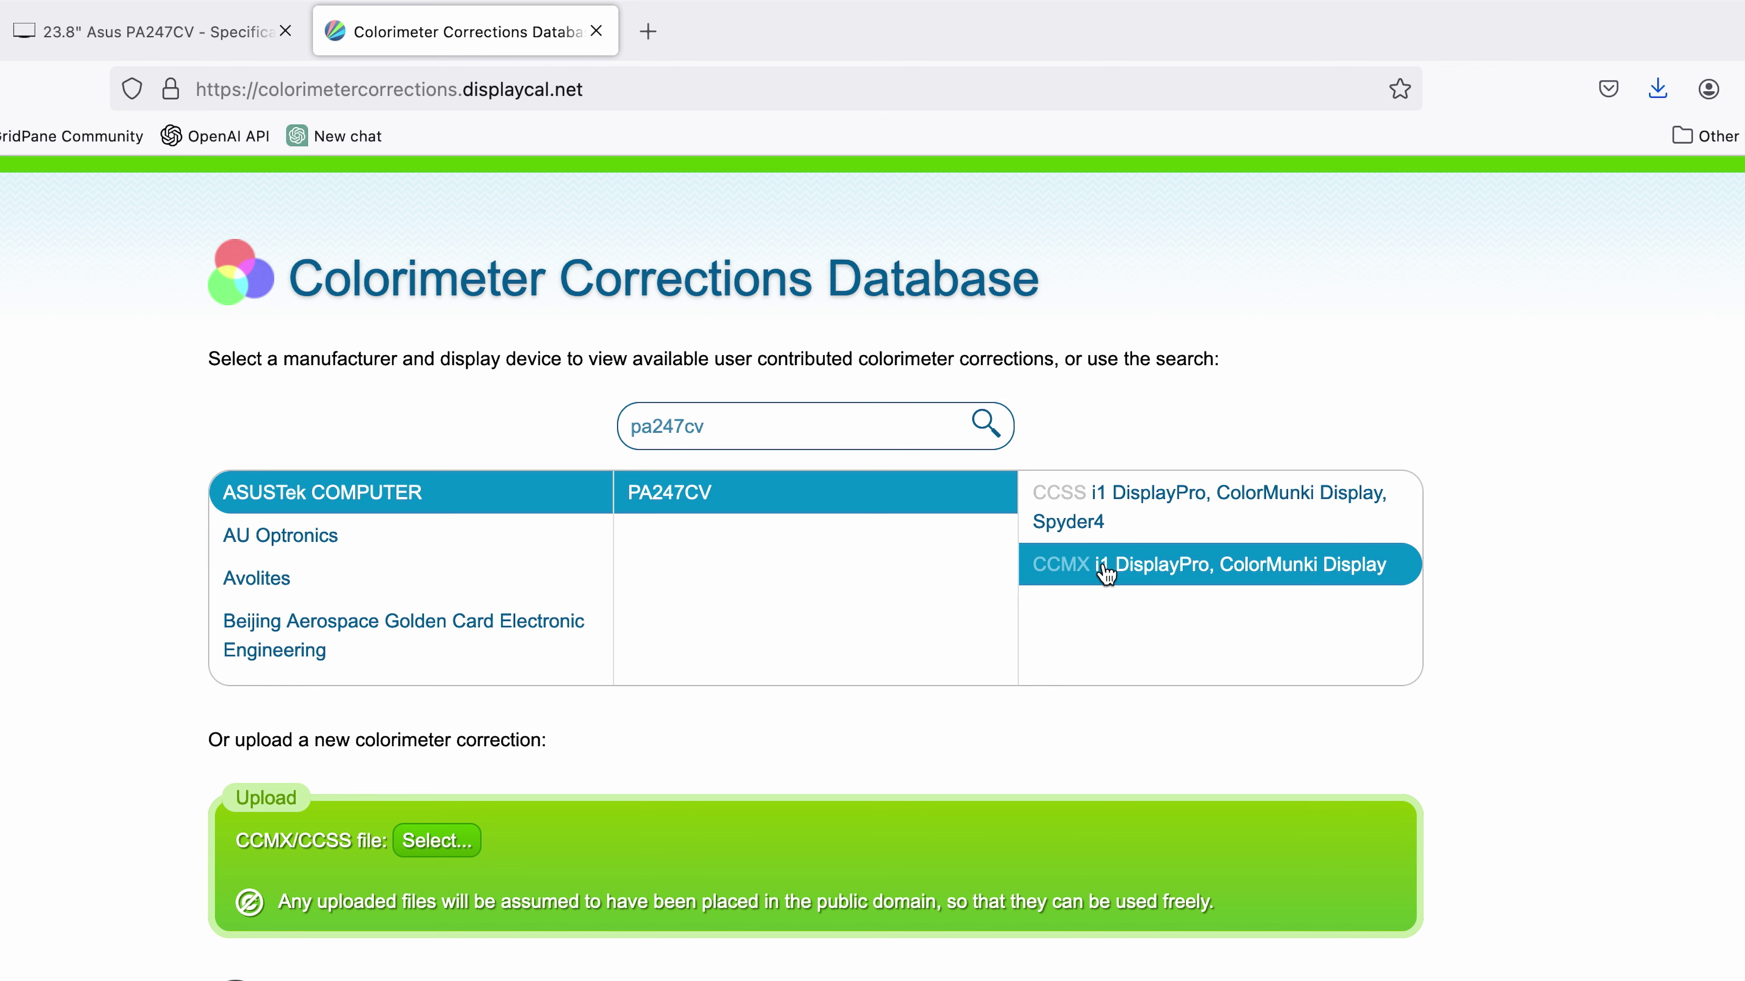
{"action": "left_click", "coordinate": [1061, 524]}
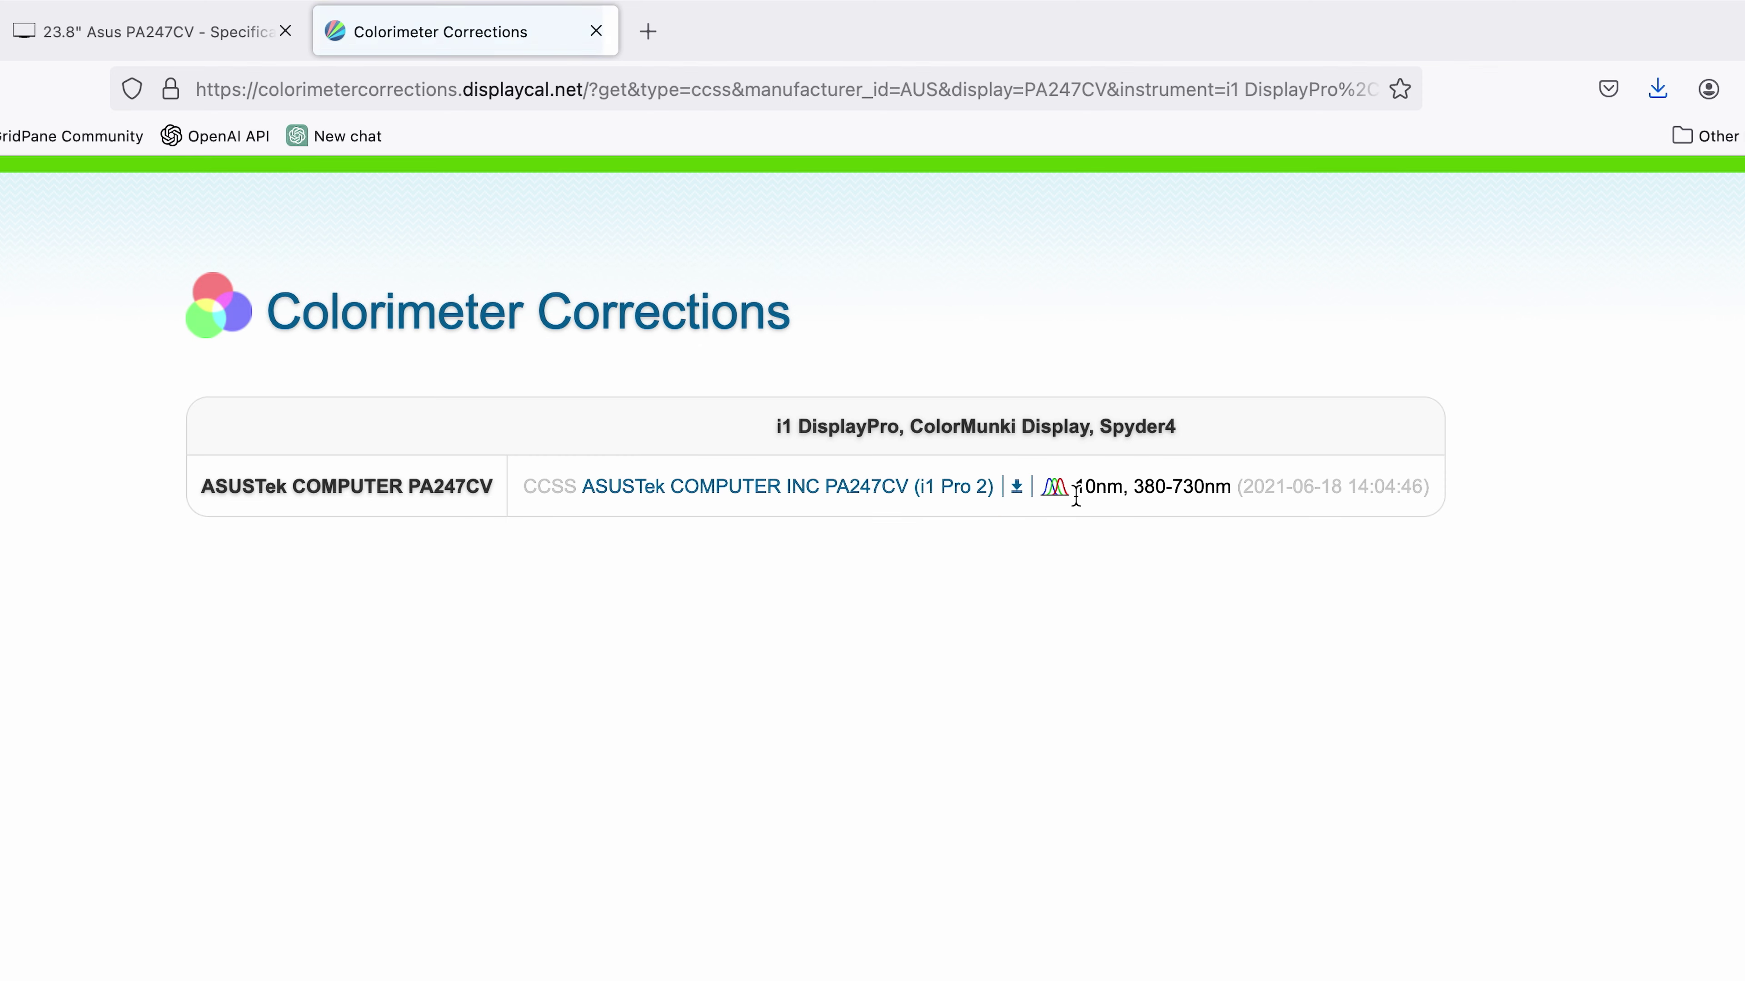
Download the PA247CV CCSS file into monitor calibration > ccss files
{"action": "left_click", "coordinate": [1020, 490]}
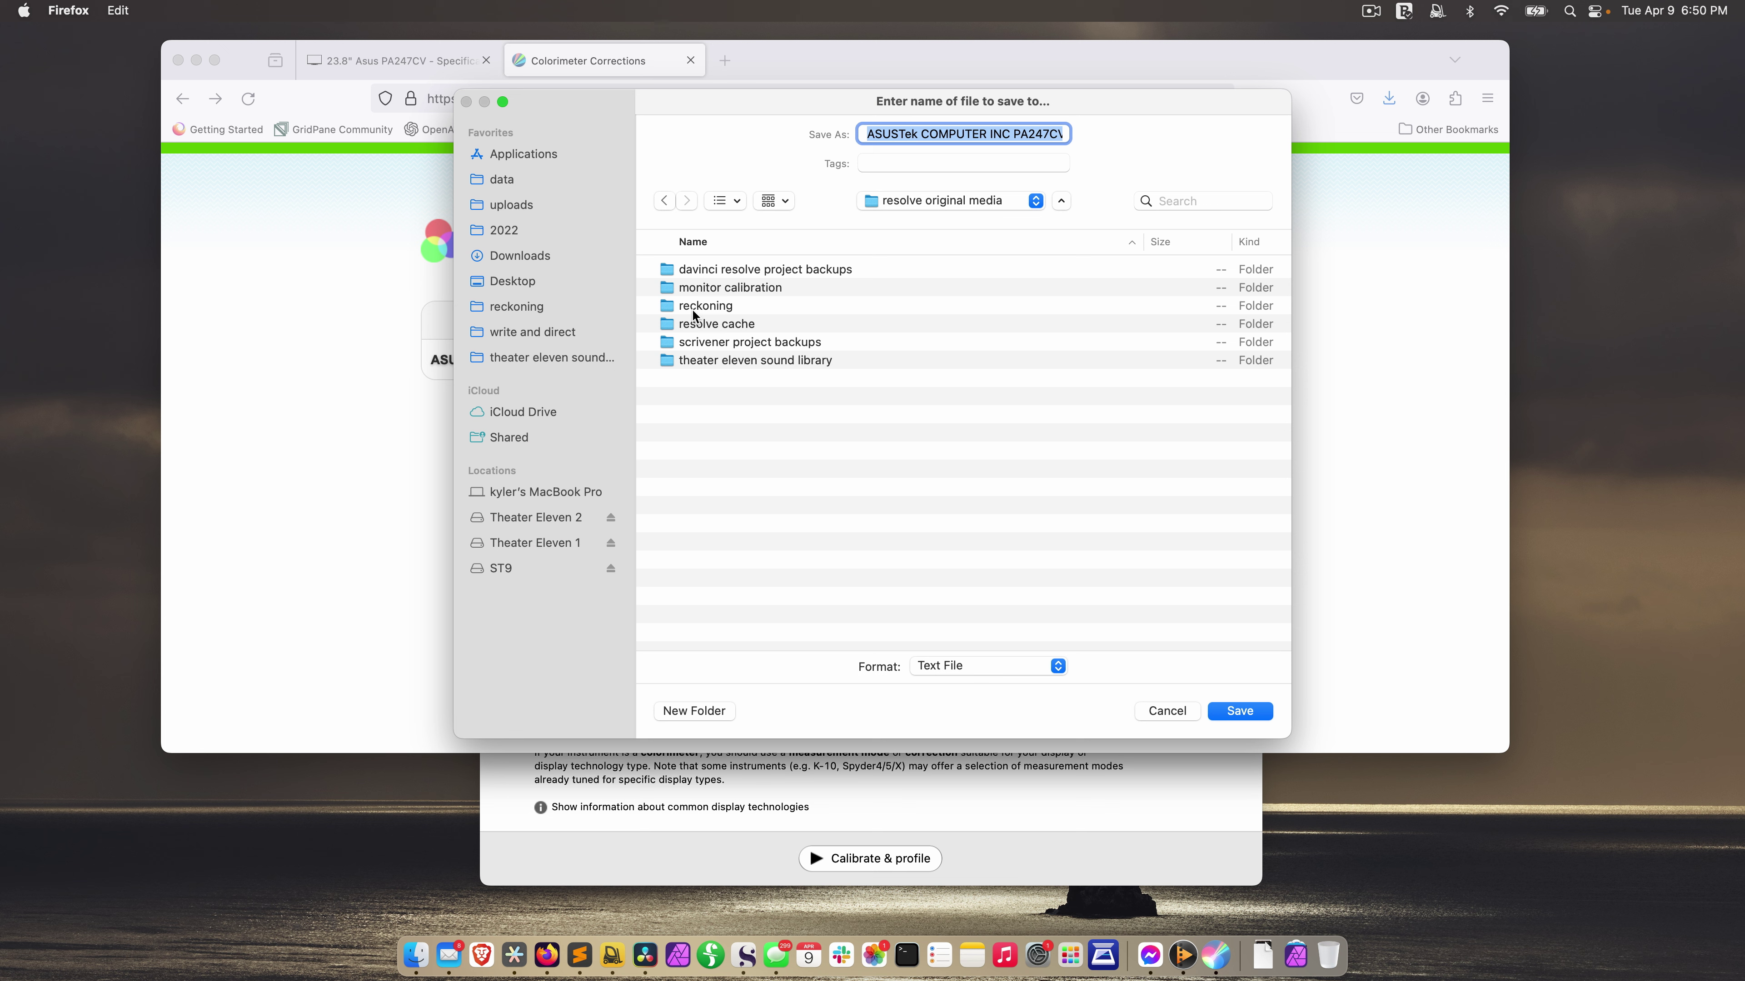
{"action": "double_click", "coordinate": [666, 287]}
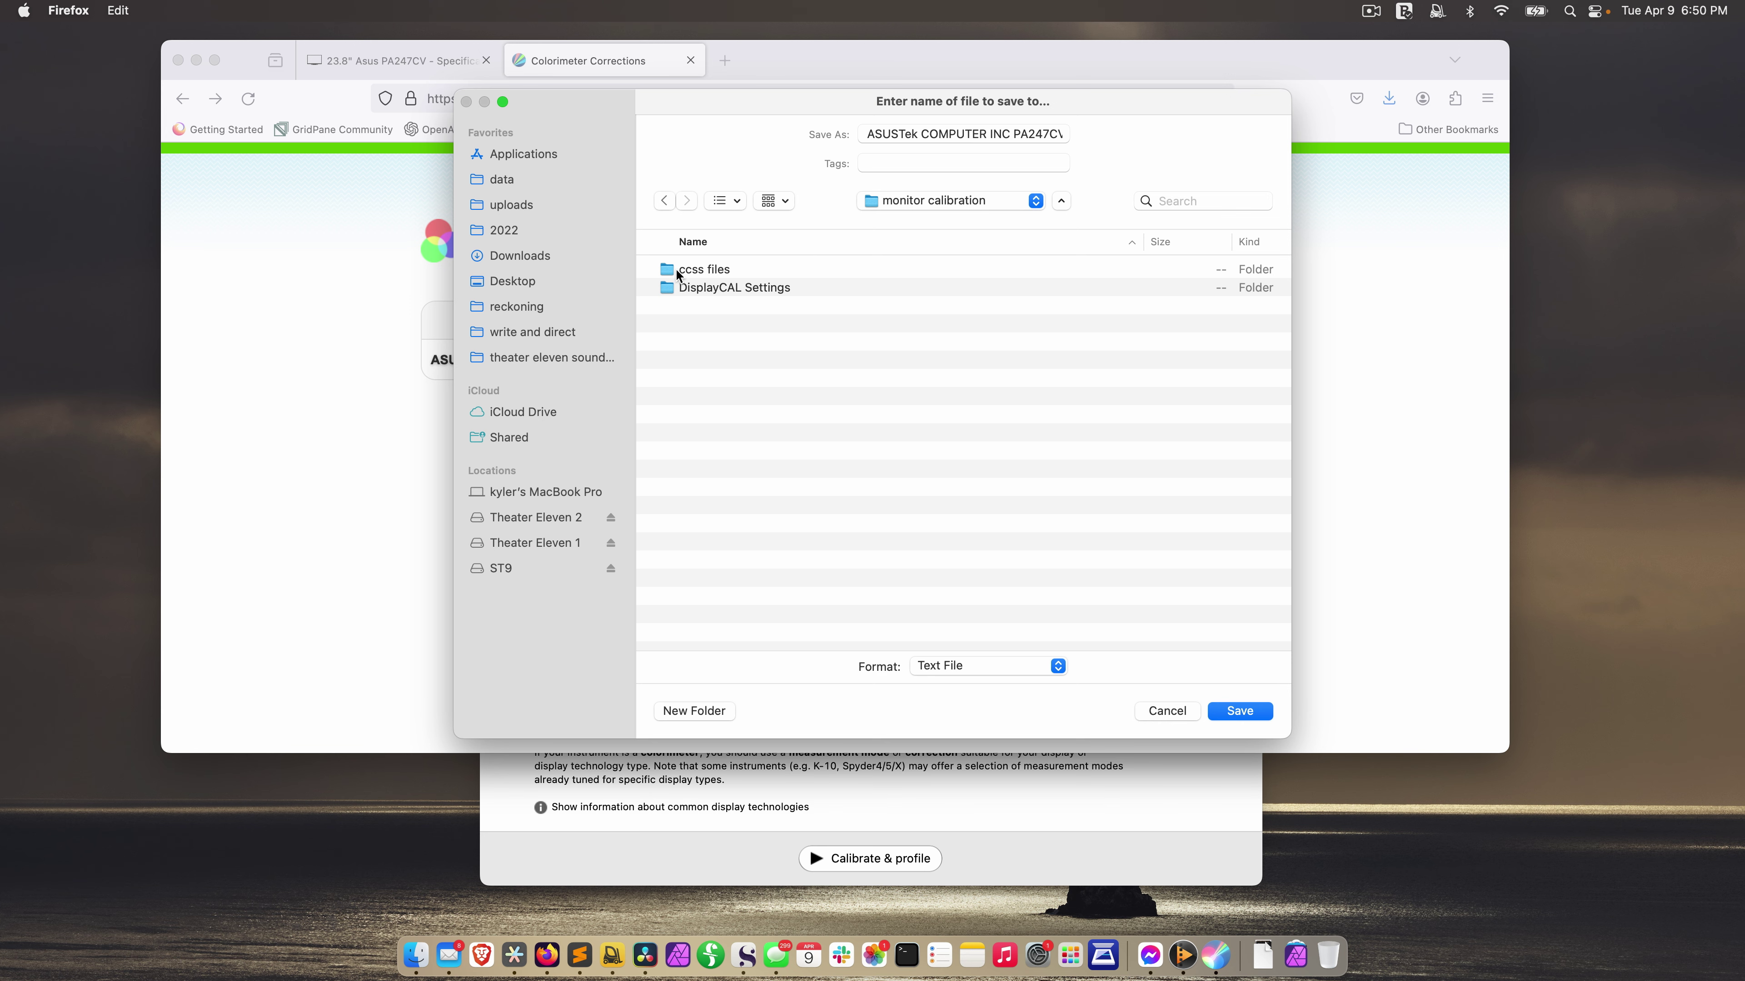
{"action": "double_click", "coordinate": [725, 270]}
{"action": "left_click", "coordinate": [1240, 710]}
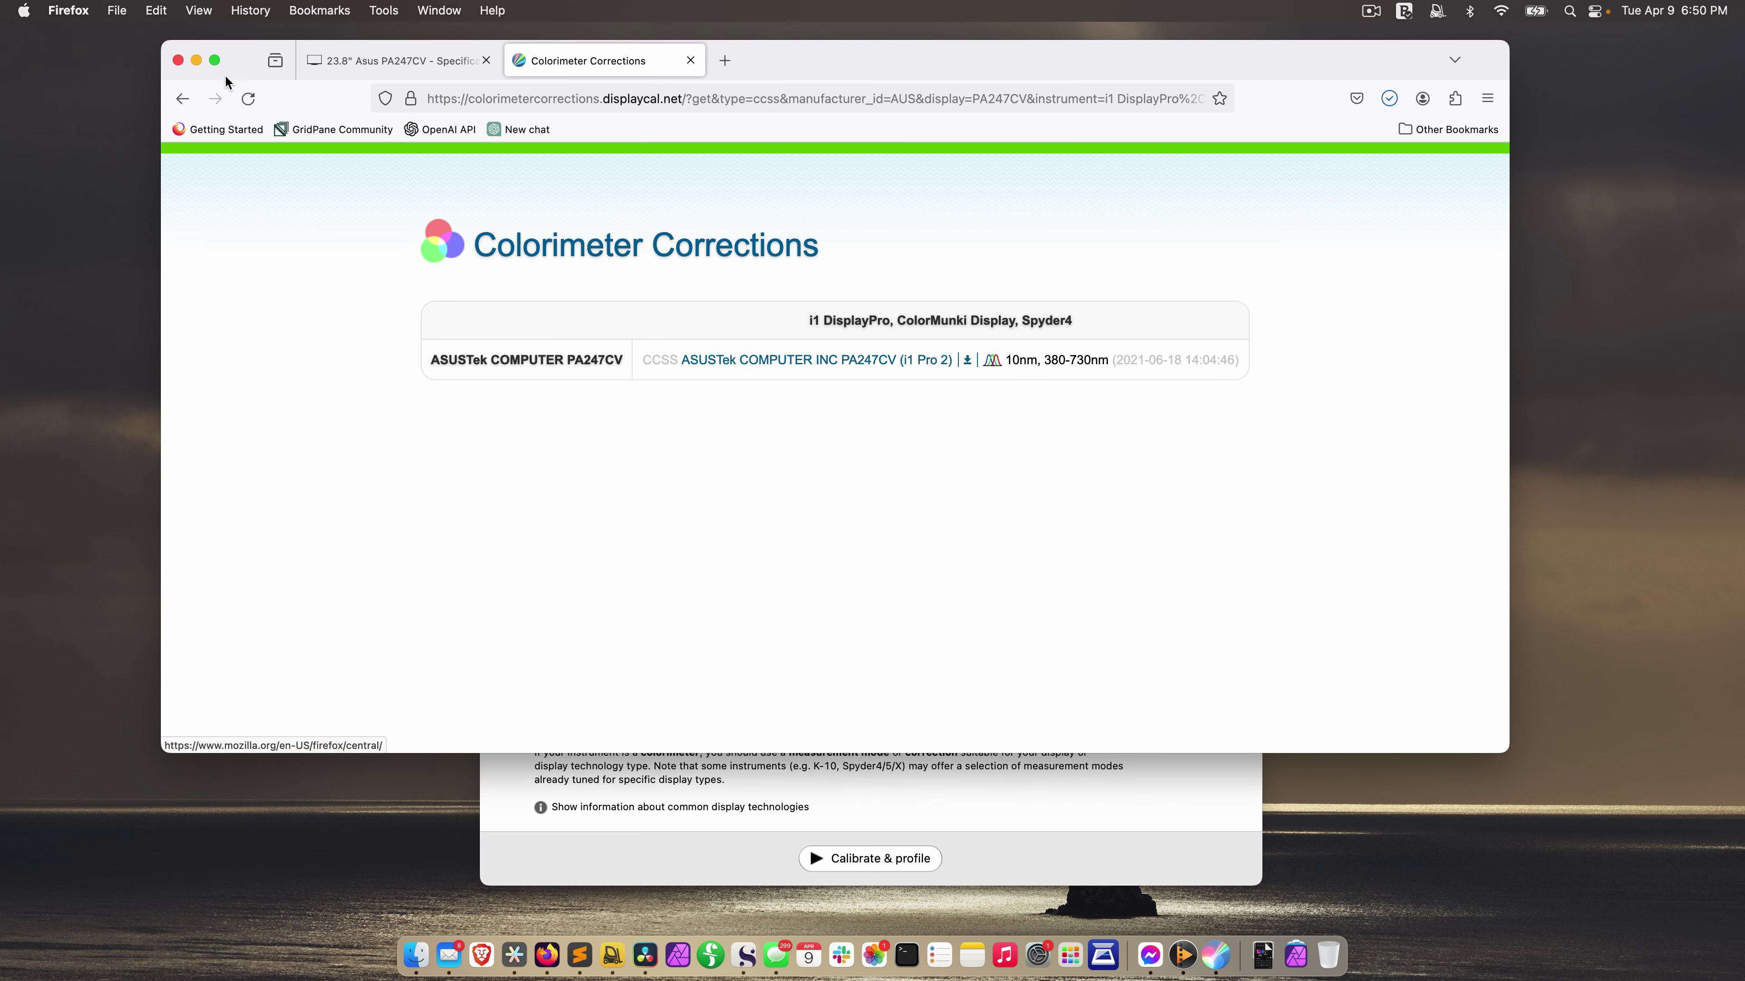
Load the PA247CV .ccss correction, then reselect Spectral: LCD White LED family (AC, LG, Samsung)
{"action": "key", "text": "super+h"}
{"action": "left_click", "coordinate": [182, 11]}
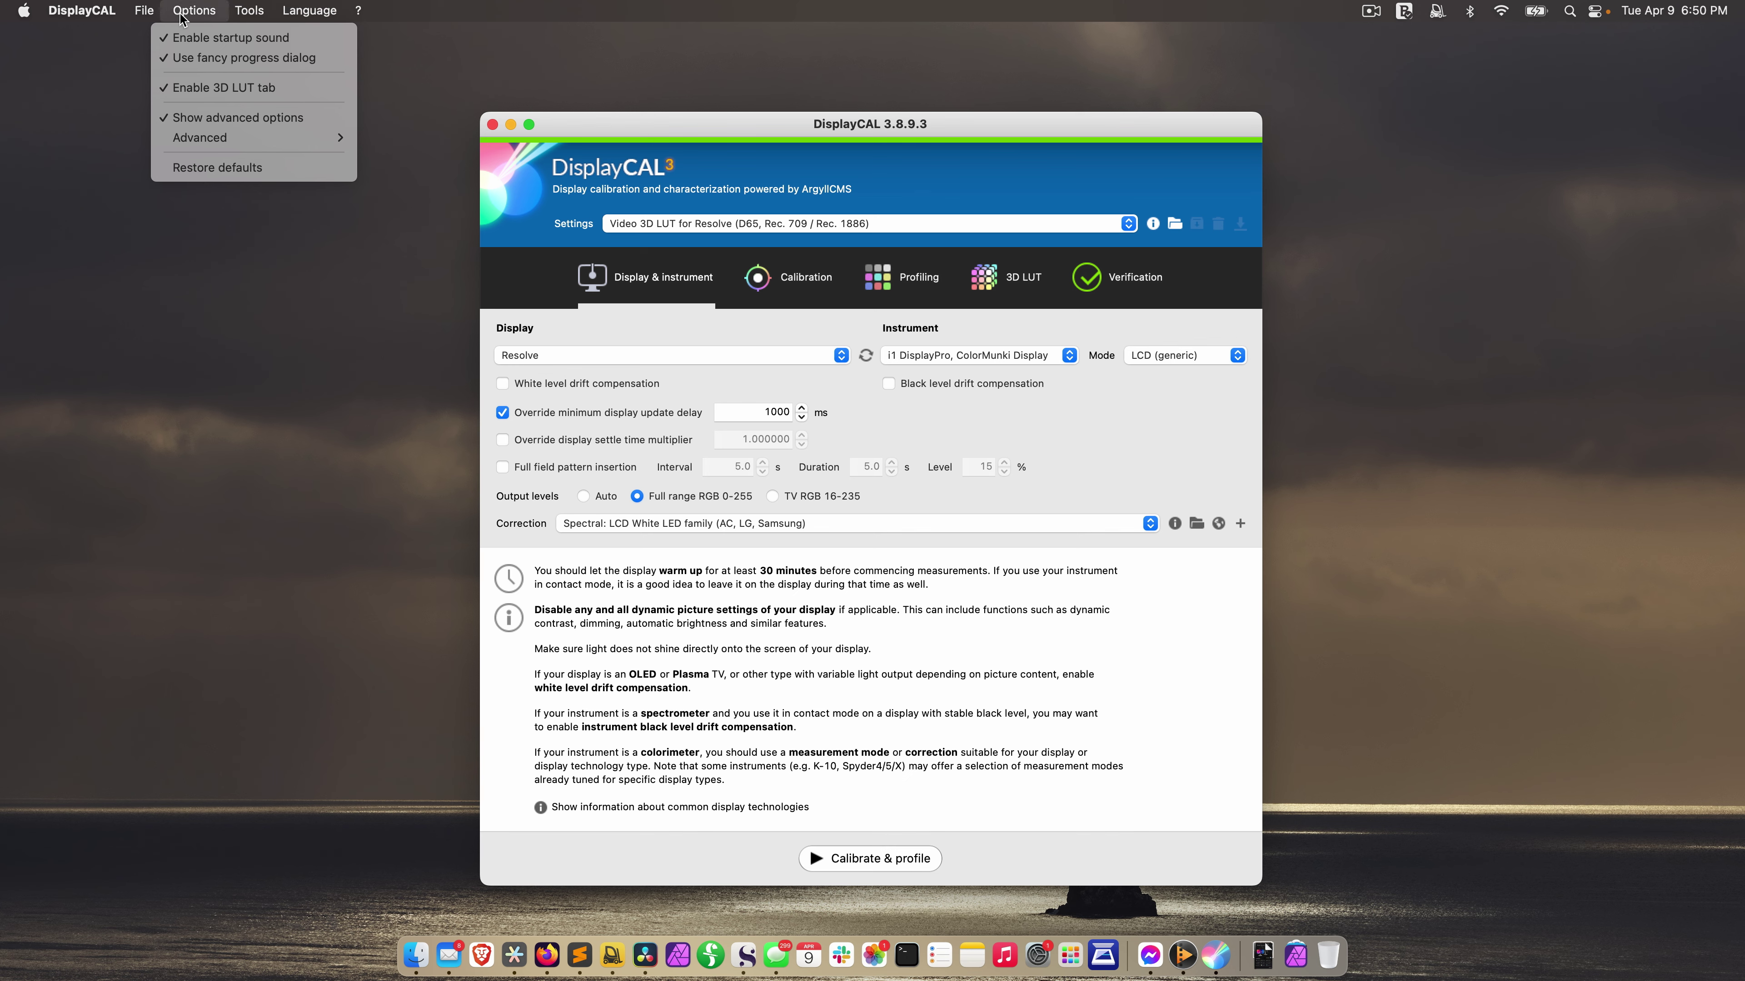
{"action": "mouse_move", "coordinate": [260, 17]}
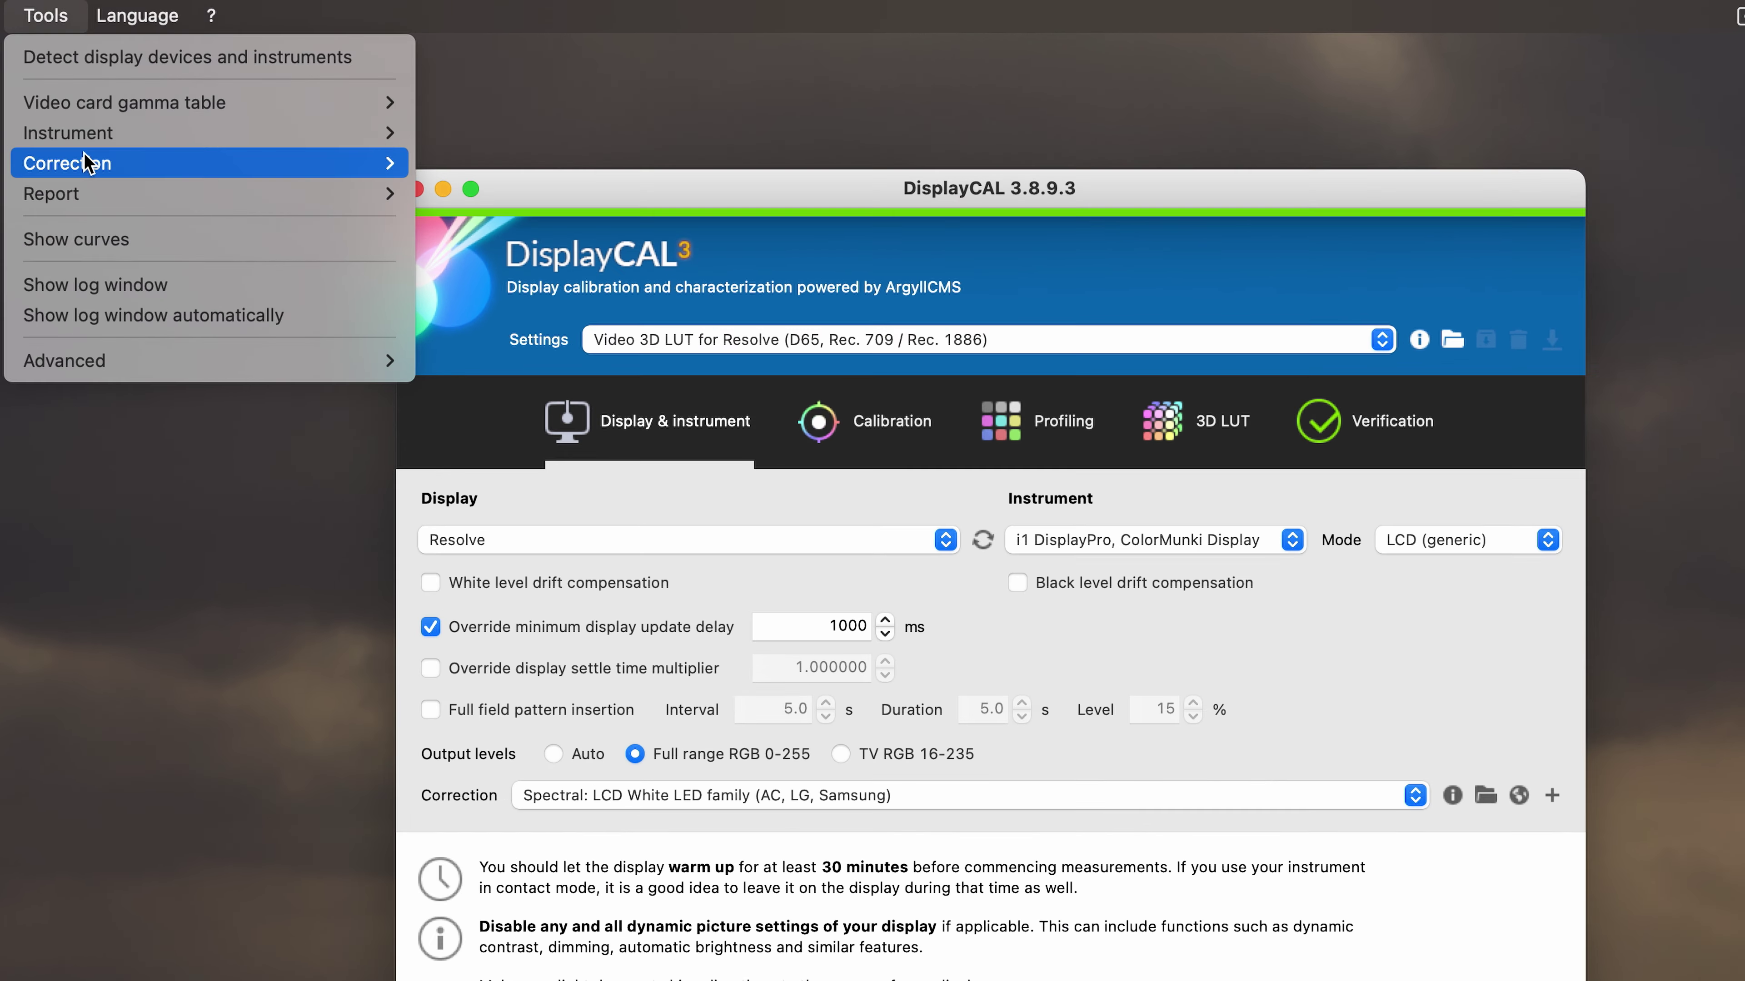
{"action": "mouse_move", "coordinate": [275, 107]}
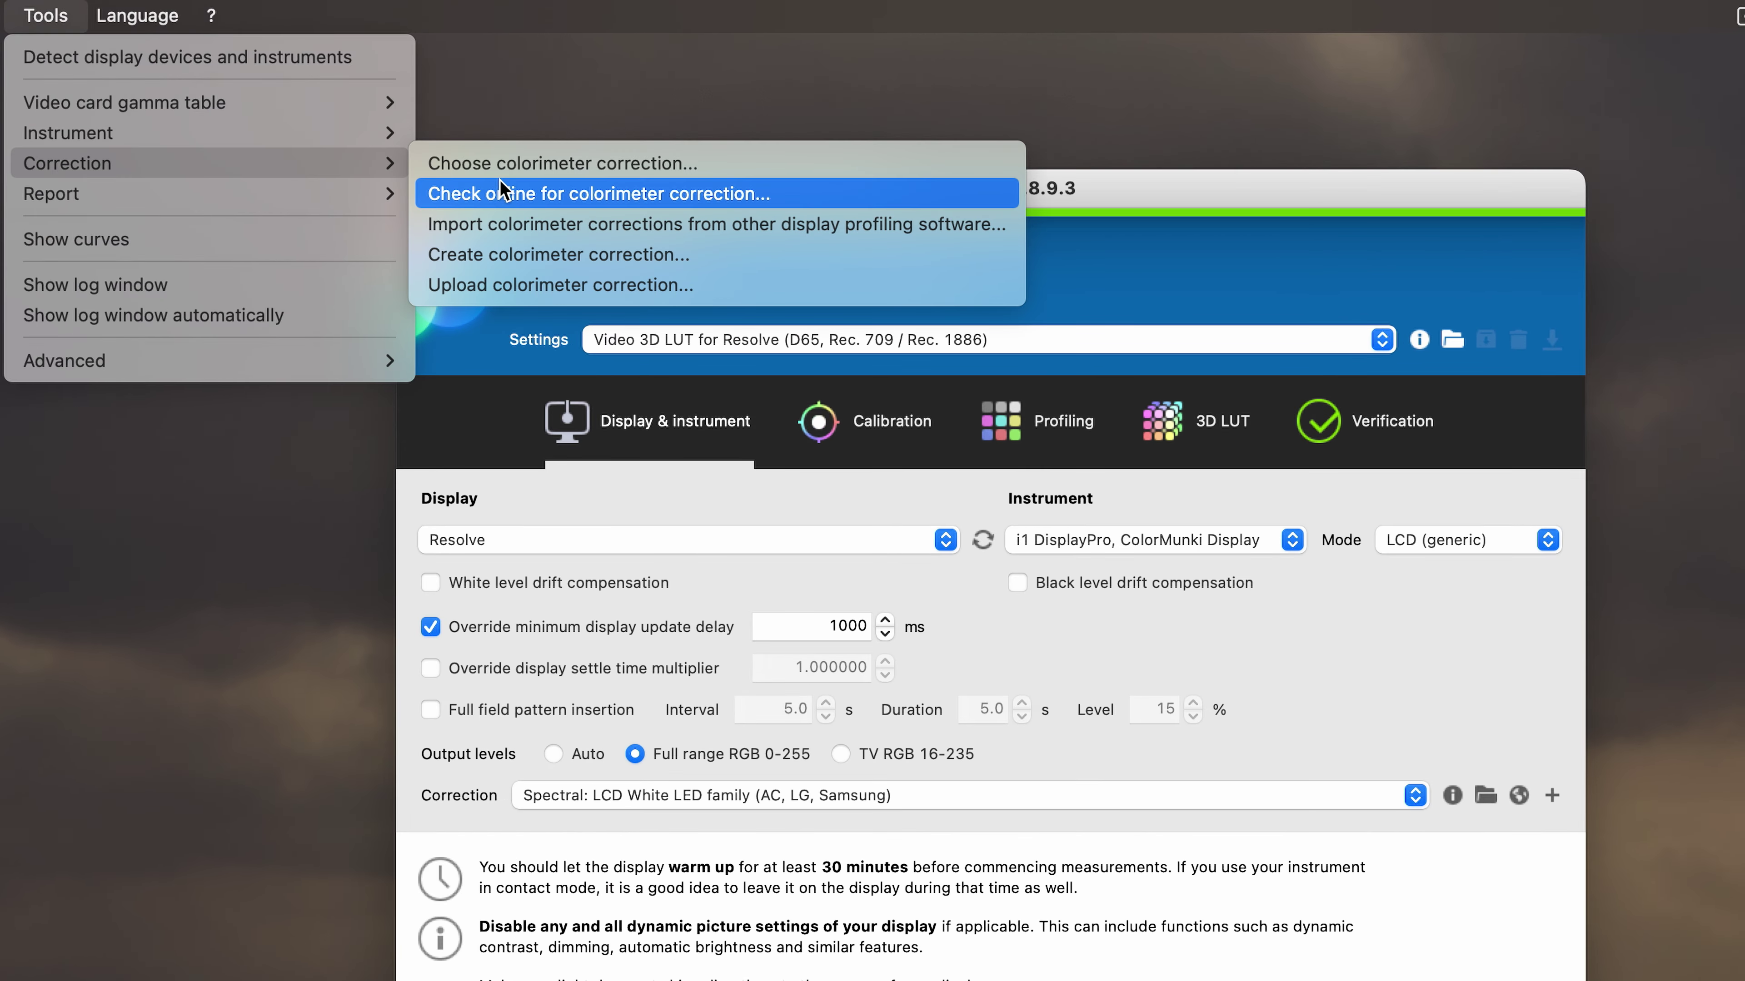
{"action": "left_click", "coordinate": [527, 170]}
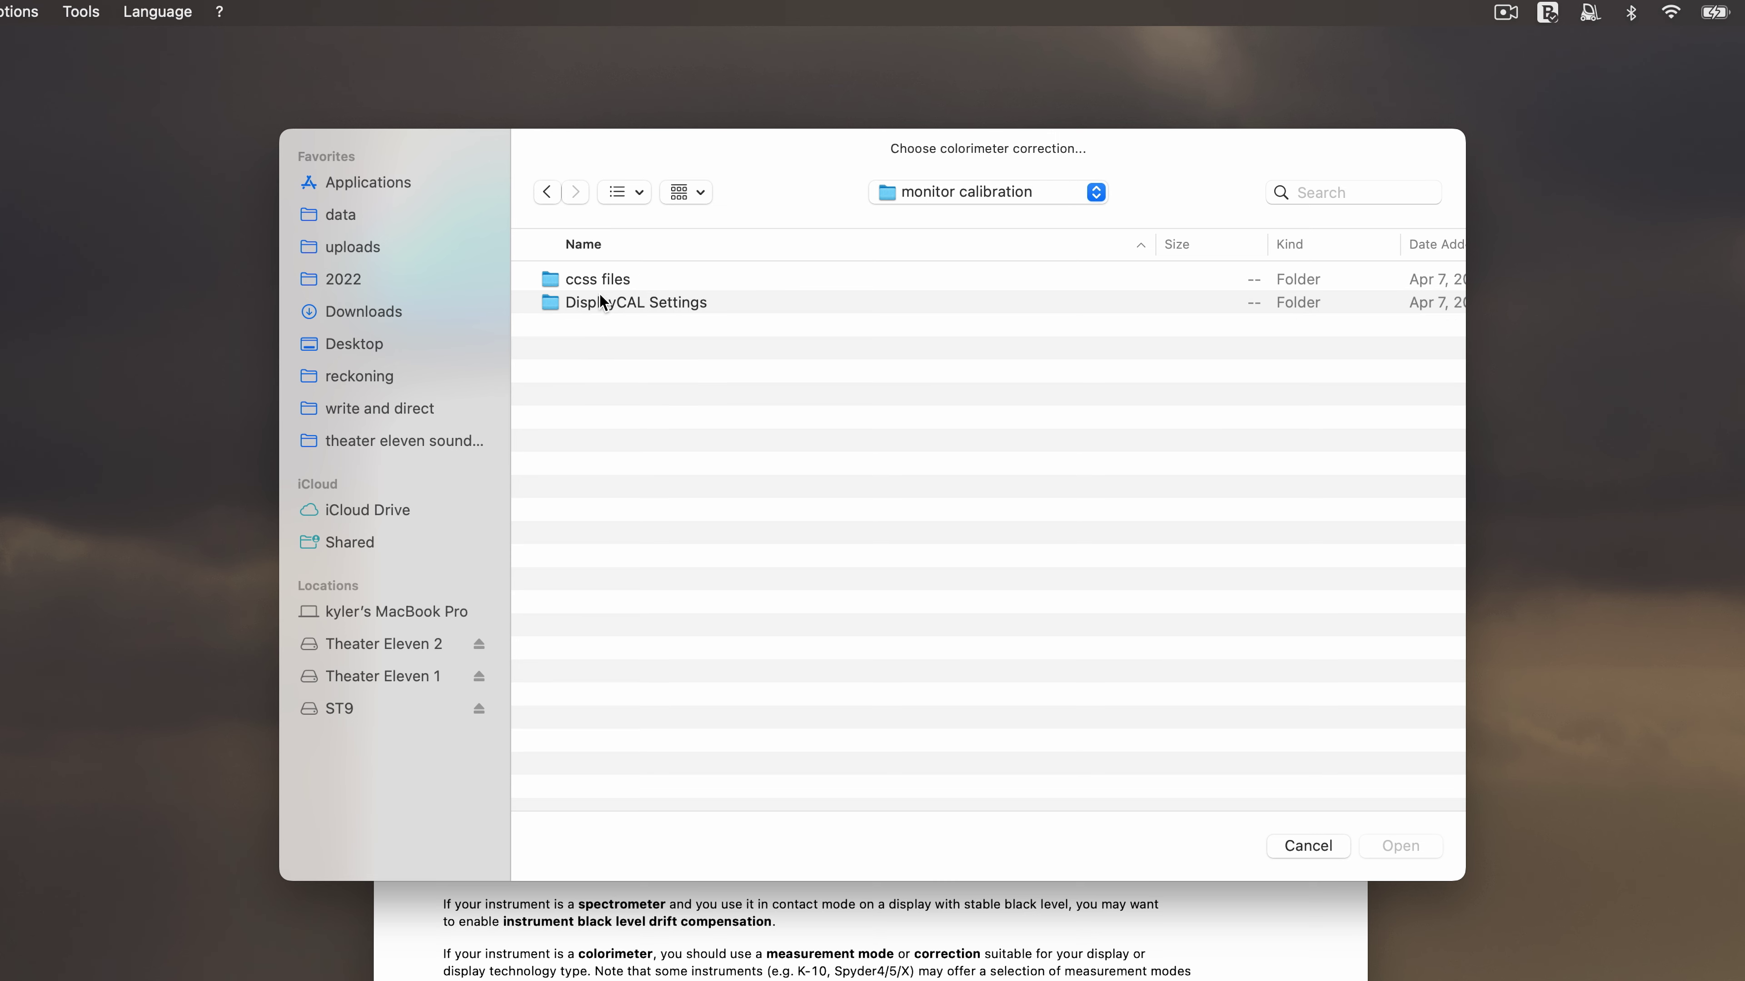
{"action": "double_click", "coordinate": [596, 281]}
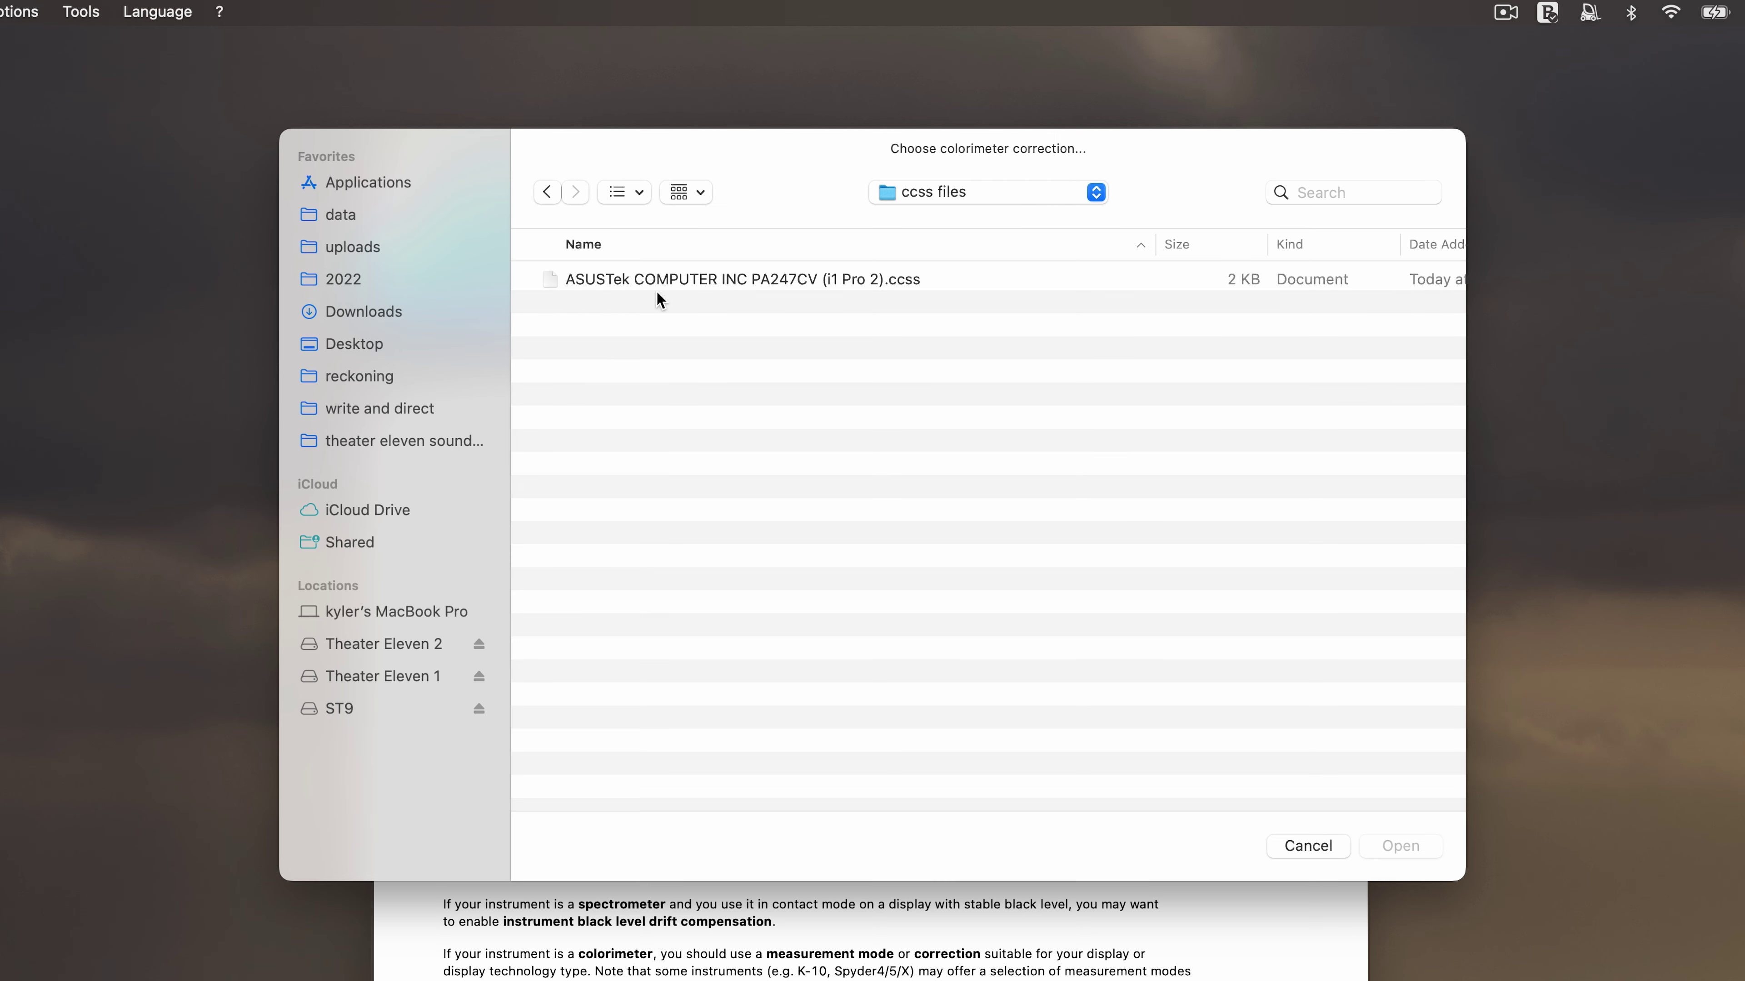
{"action": "left_click", "coordinate": [665, 279]}
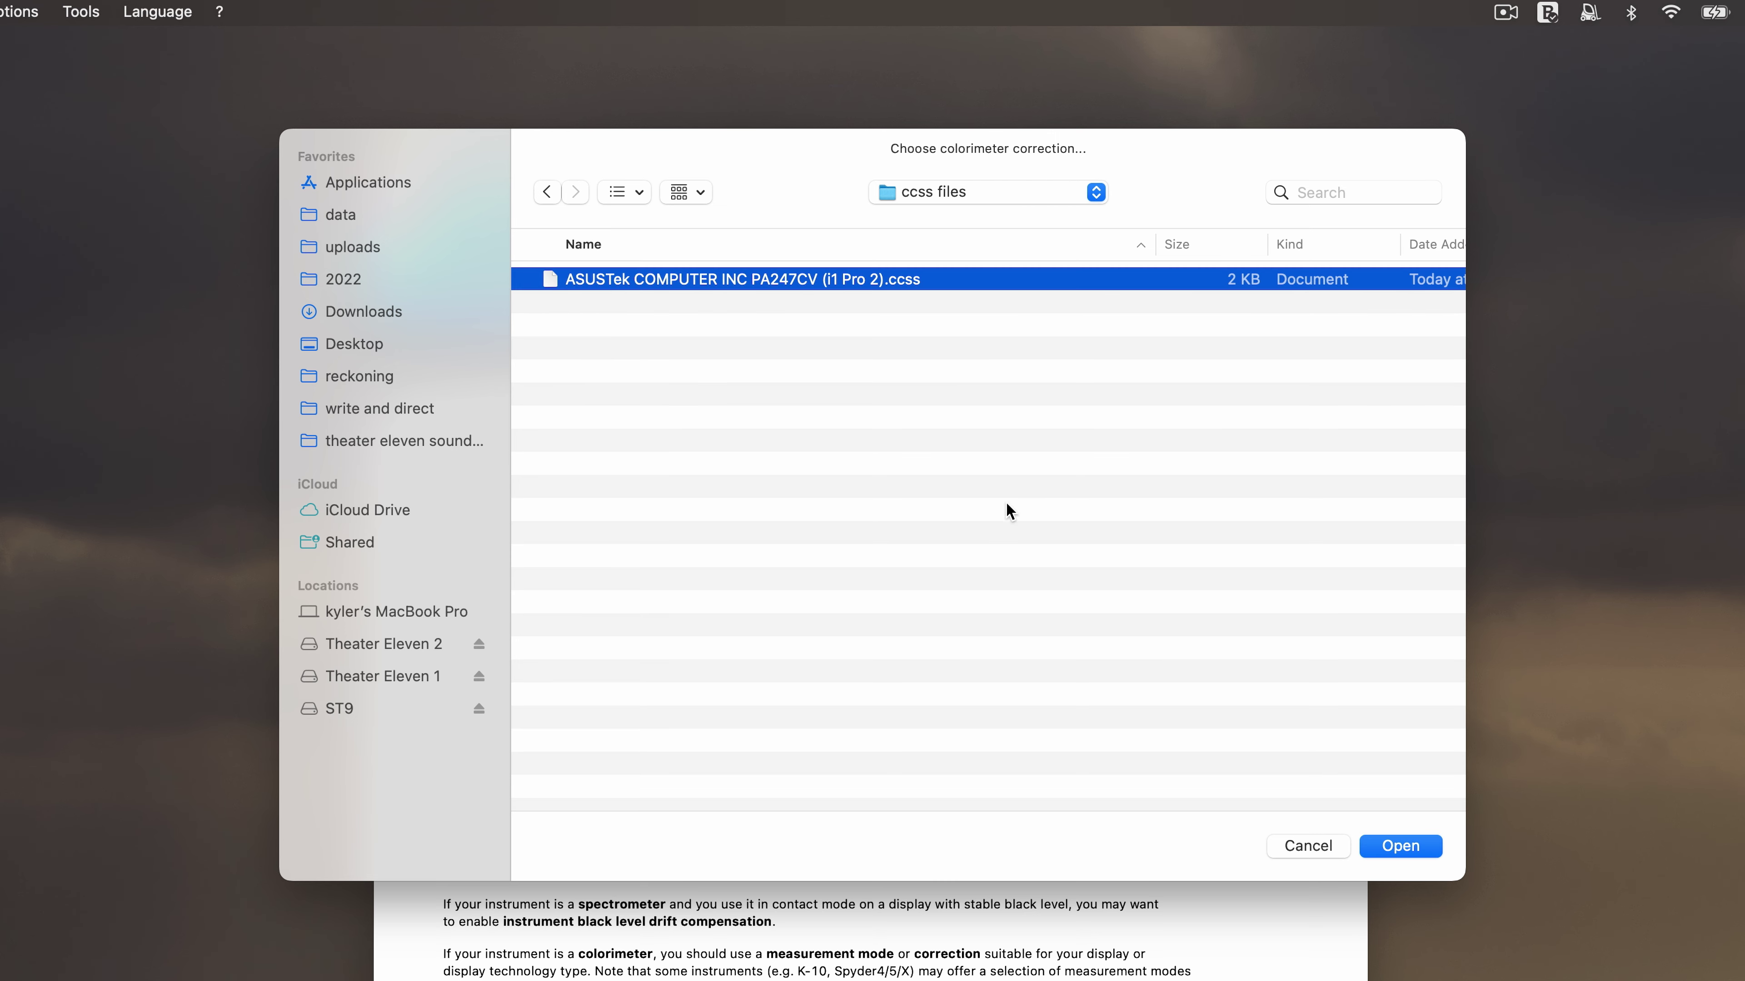
{"action": "left_click", "coordinate": [1401, 845]}
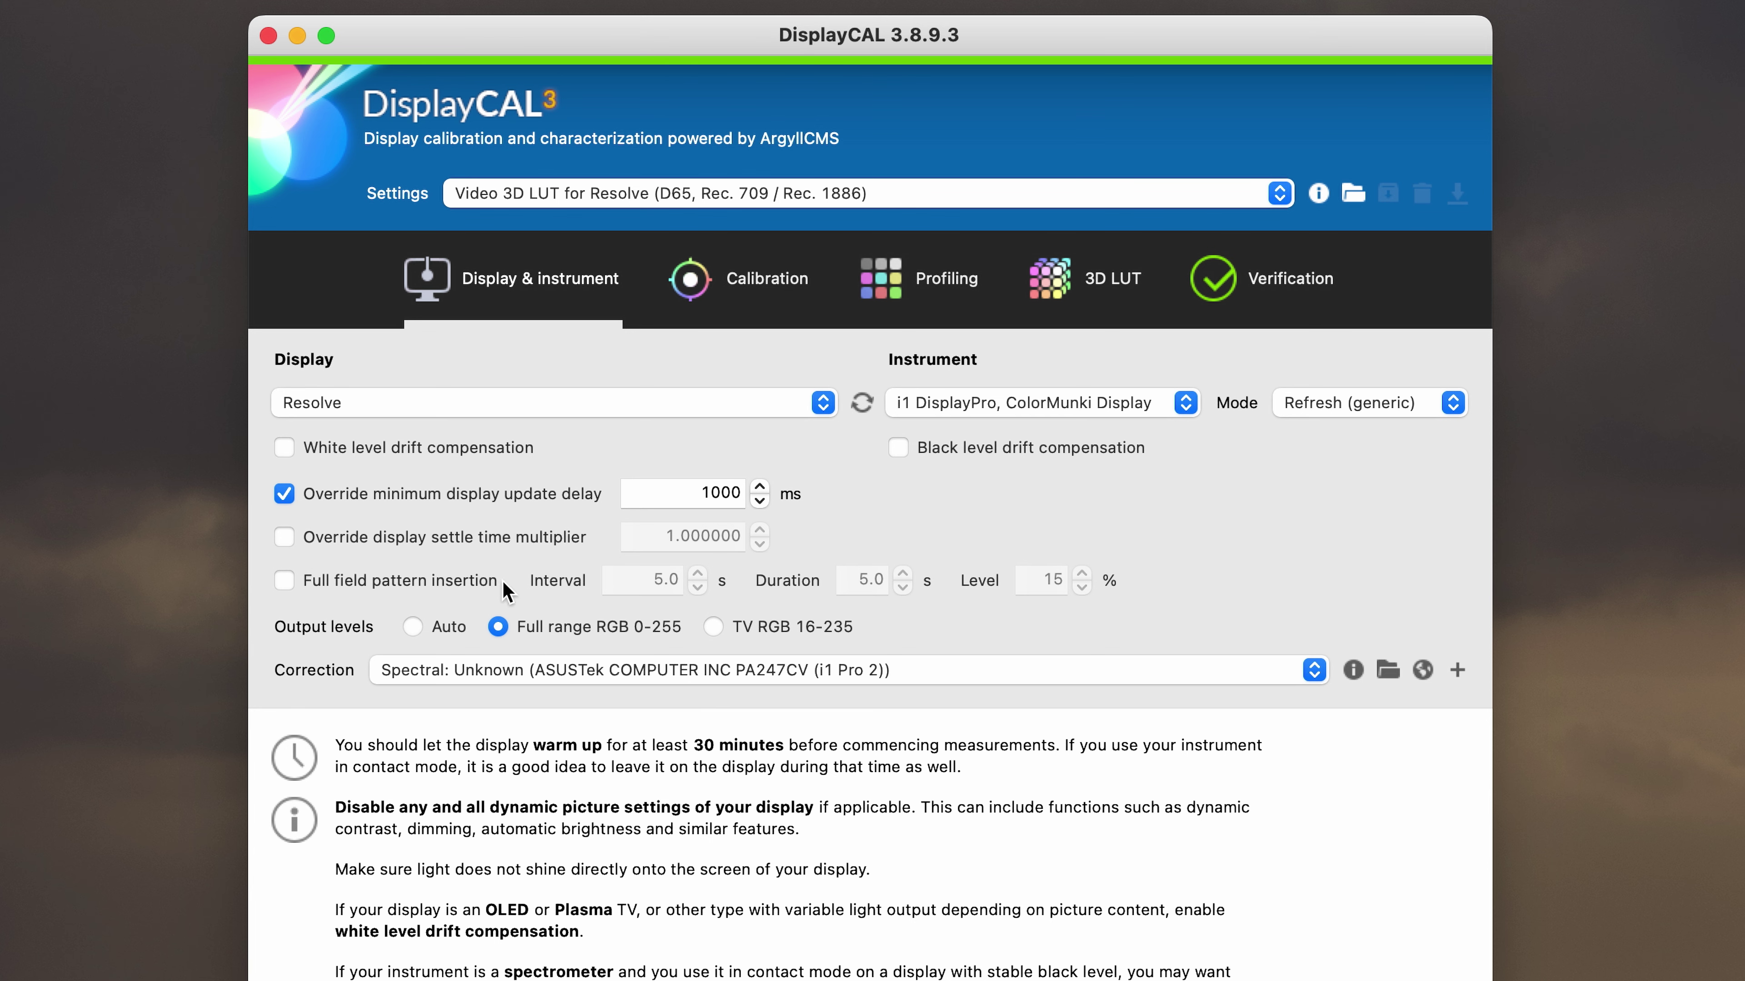
{"action": "left_click", "coordinate": [530, 672]}
{"action": "left_click", "coordinate": [498, 673]}
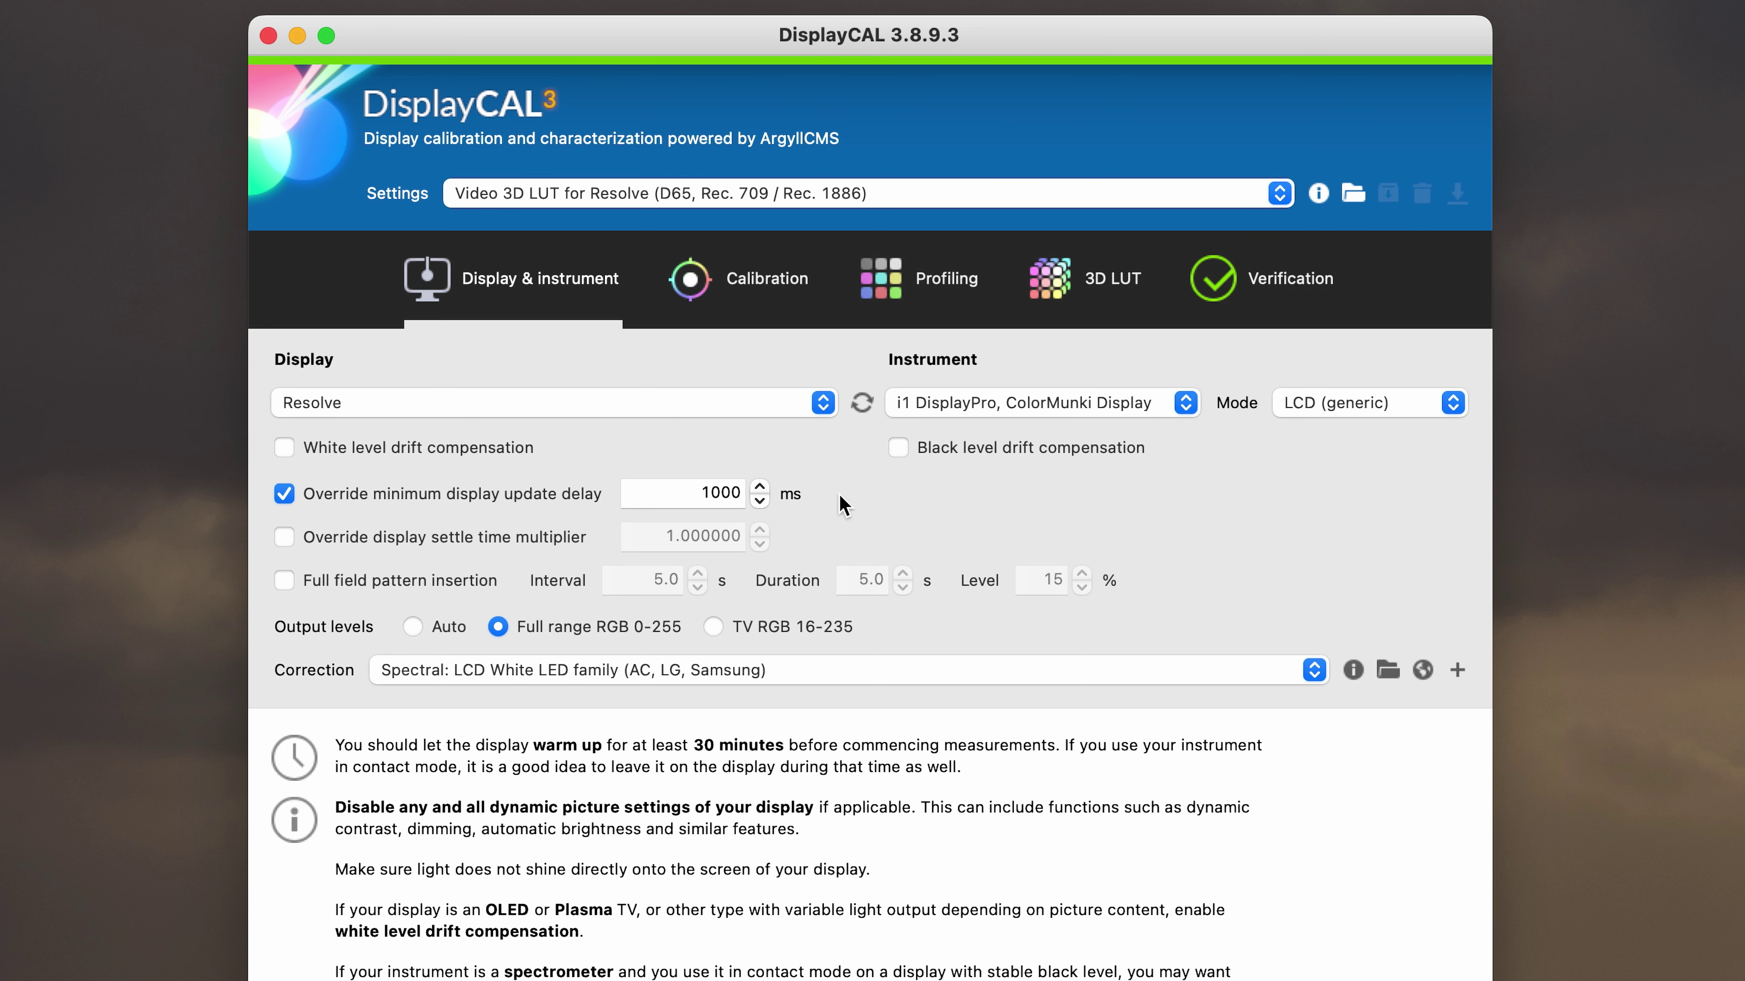
On the Calibration tab, switch whitepoint to color temperature and back to chromaticity 0.3127, 0.3291
{"action": "left_click", "coordinate": [761, 289]}
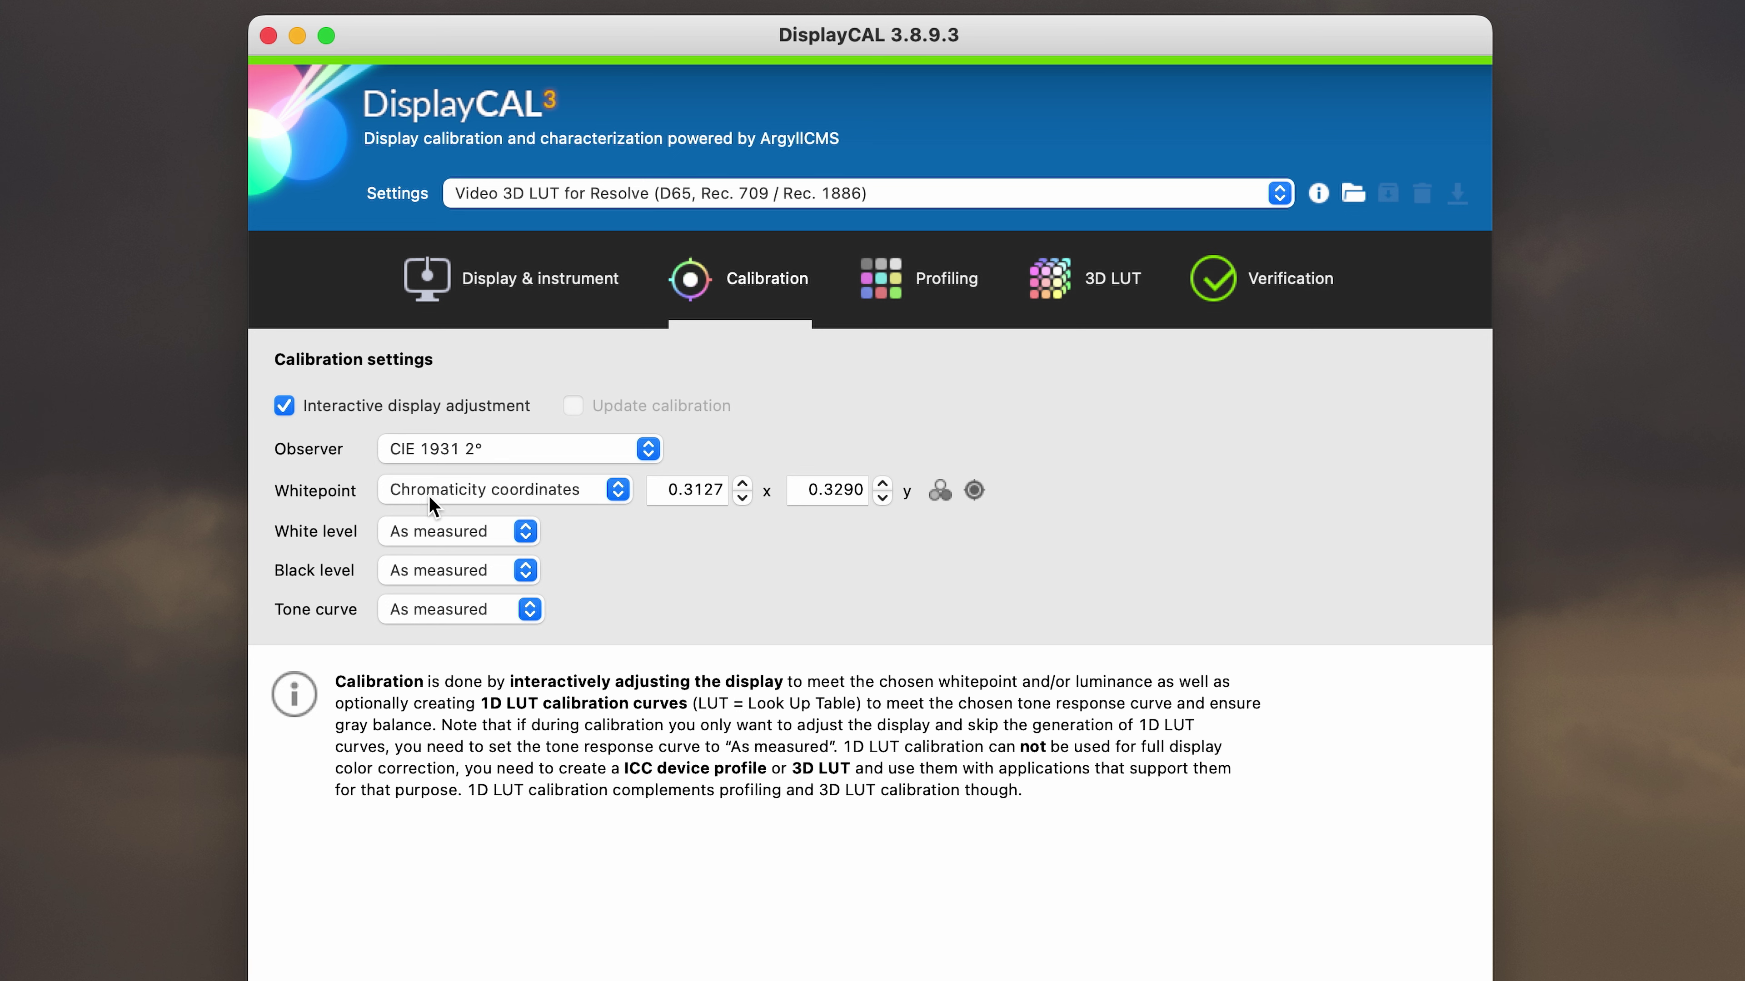
{"action": "left_click_drag", "start_coordinate": [679, 489], "coordinate": [722, 490]}
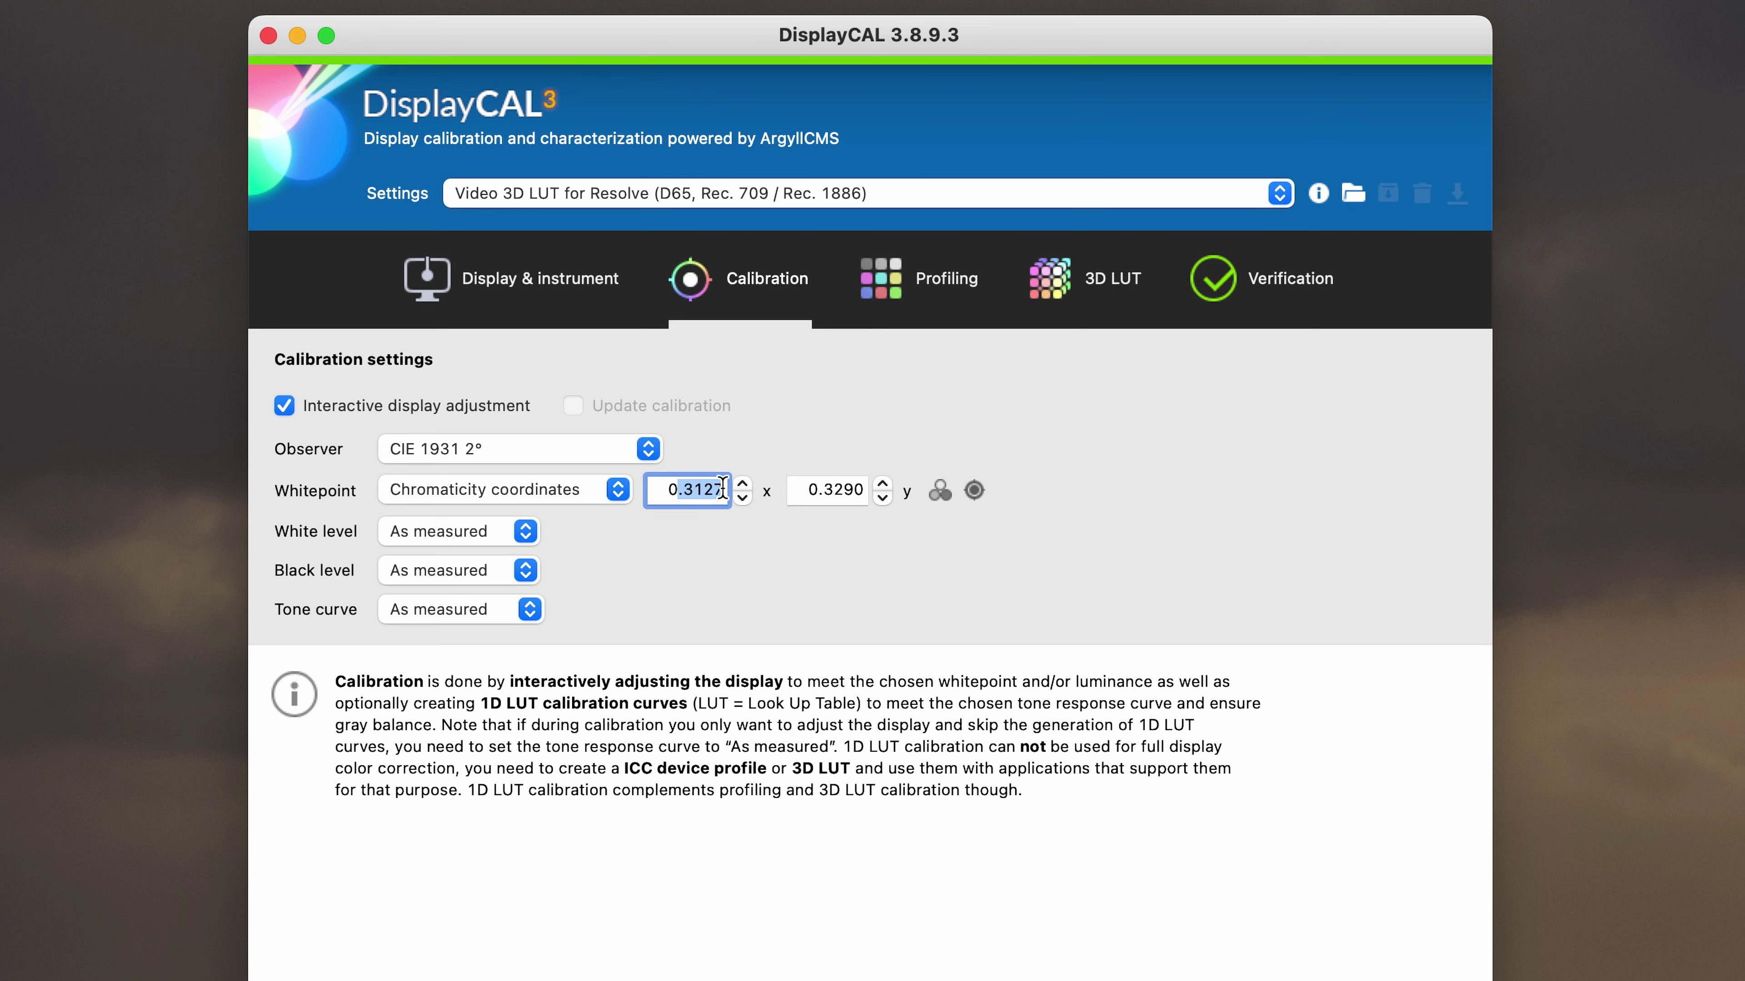
{"action": "key", "text": "Tab"}
{"action": "left_click", "coordinate": [852, 582]}
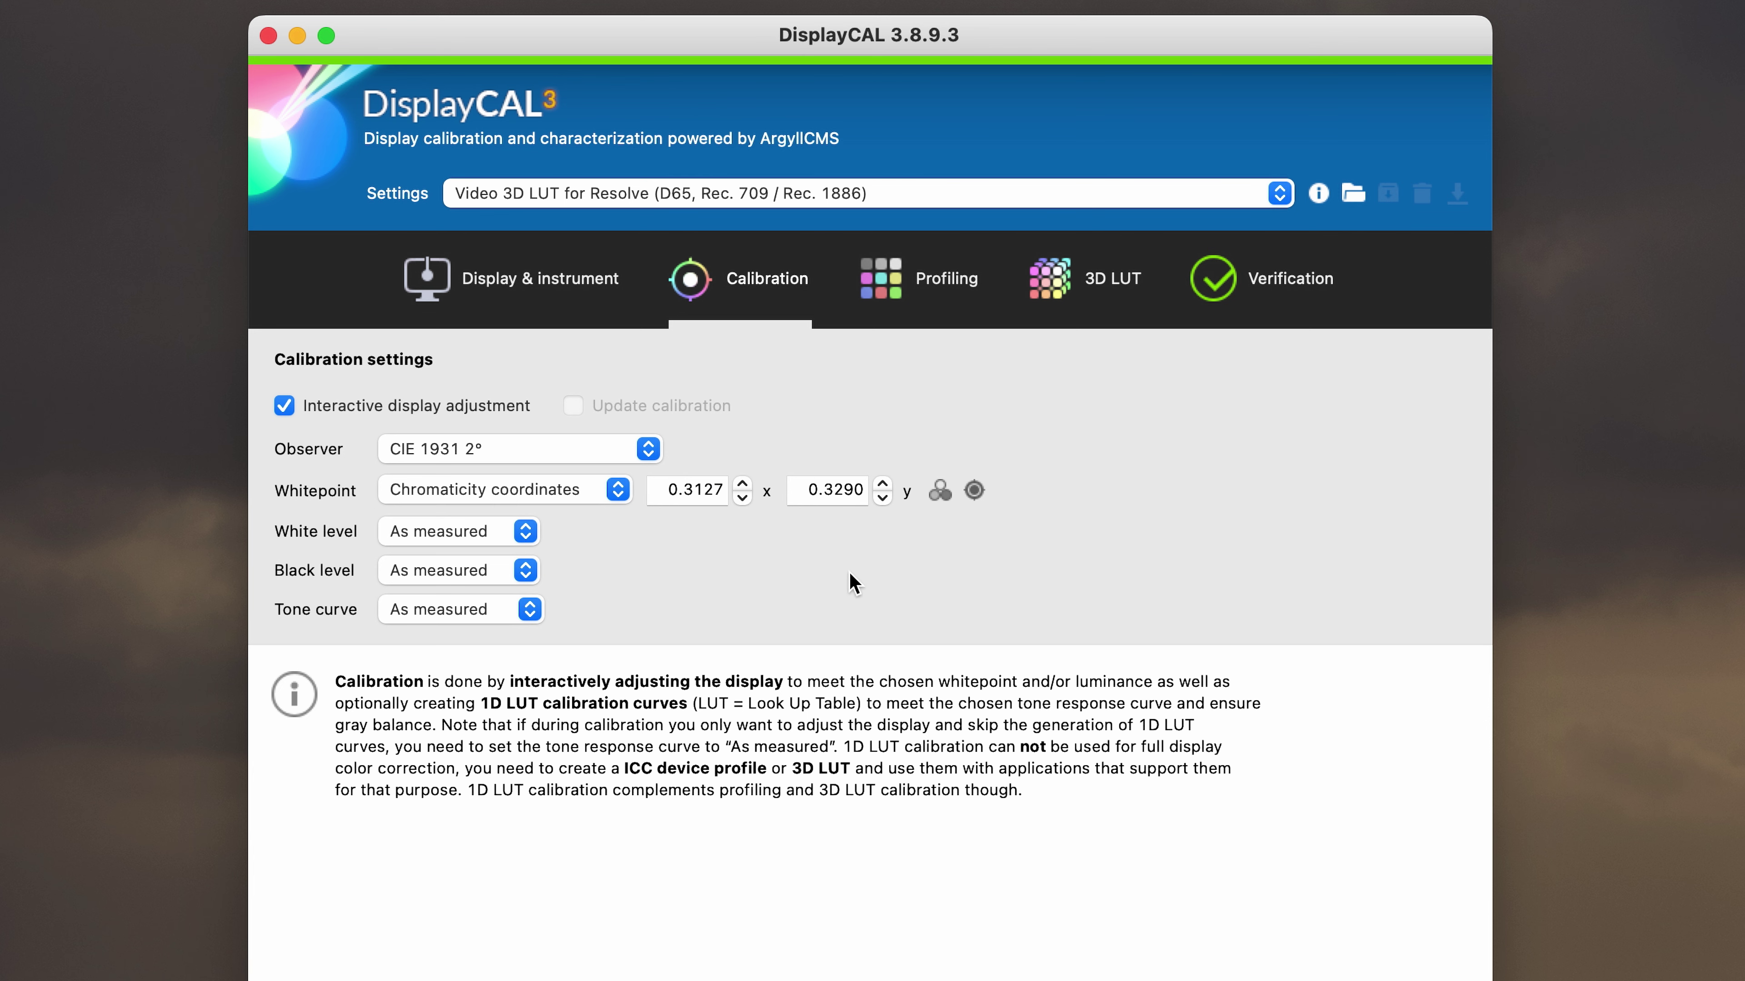
{"action": "left_click", "coordinate": [505, 489]}
{"action": "left_click", "coordinate": [504, 461]}
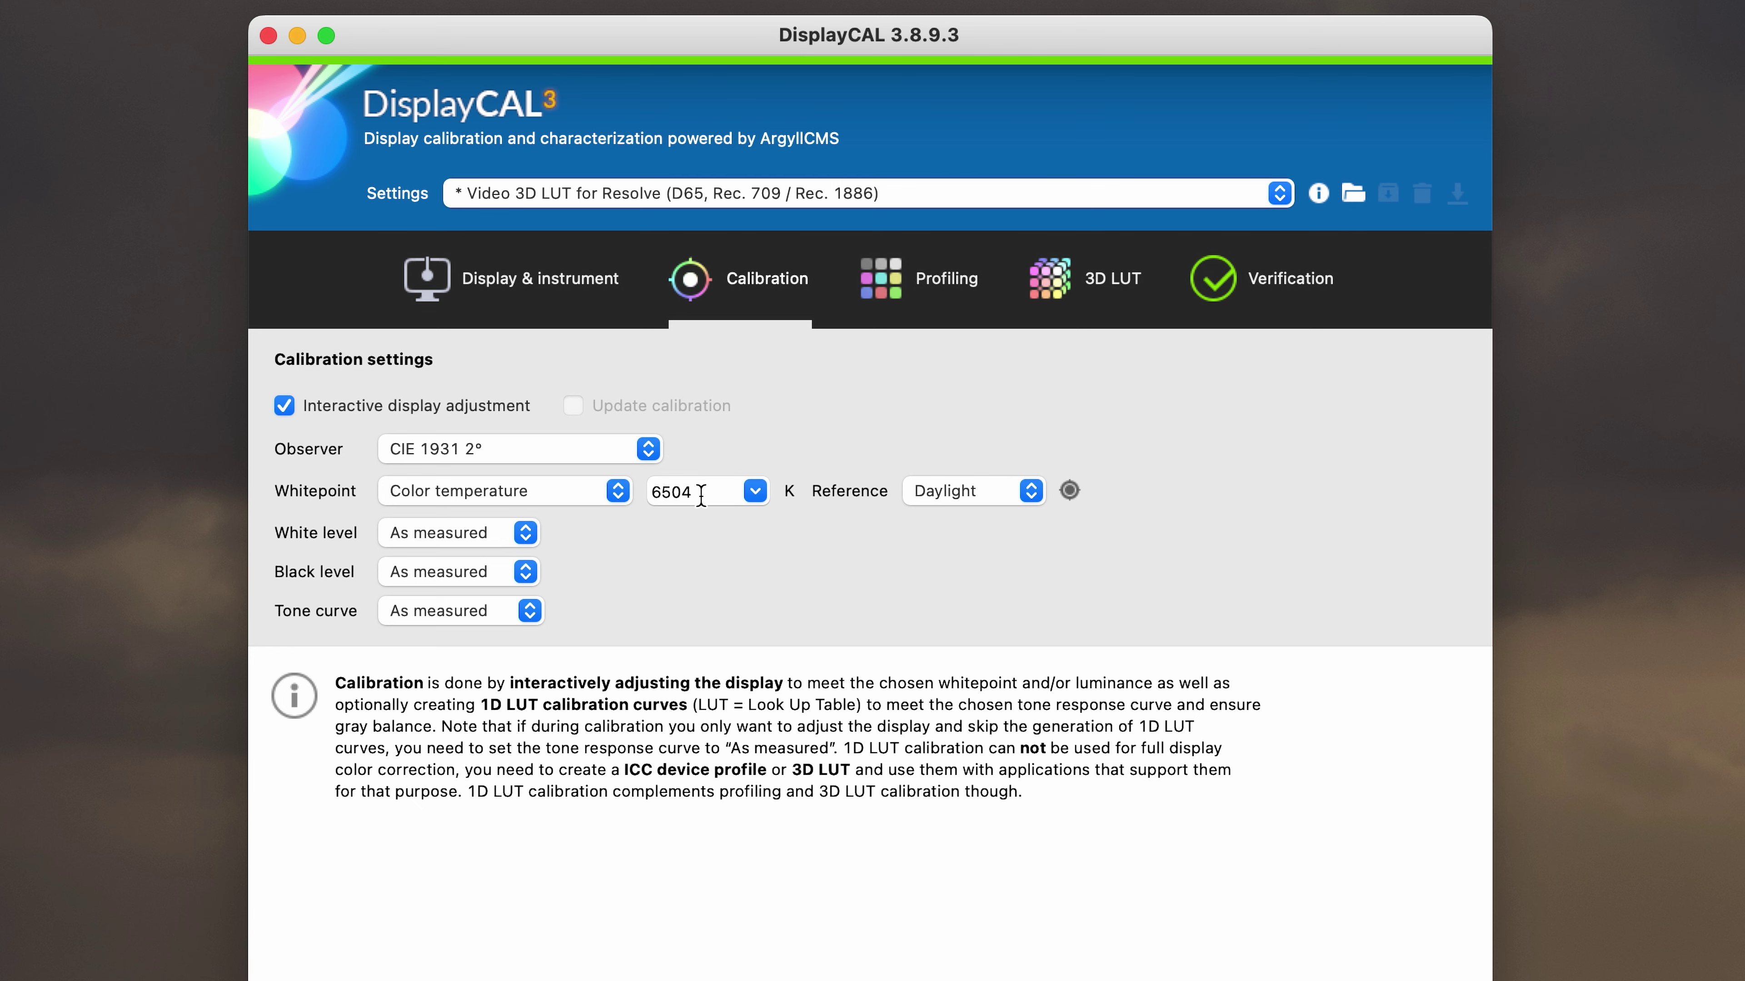
{"action": "left_click", "coordinate": [469, 491]}
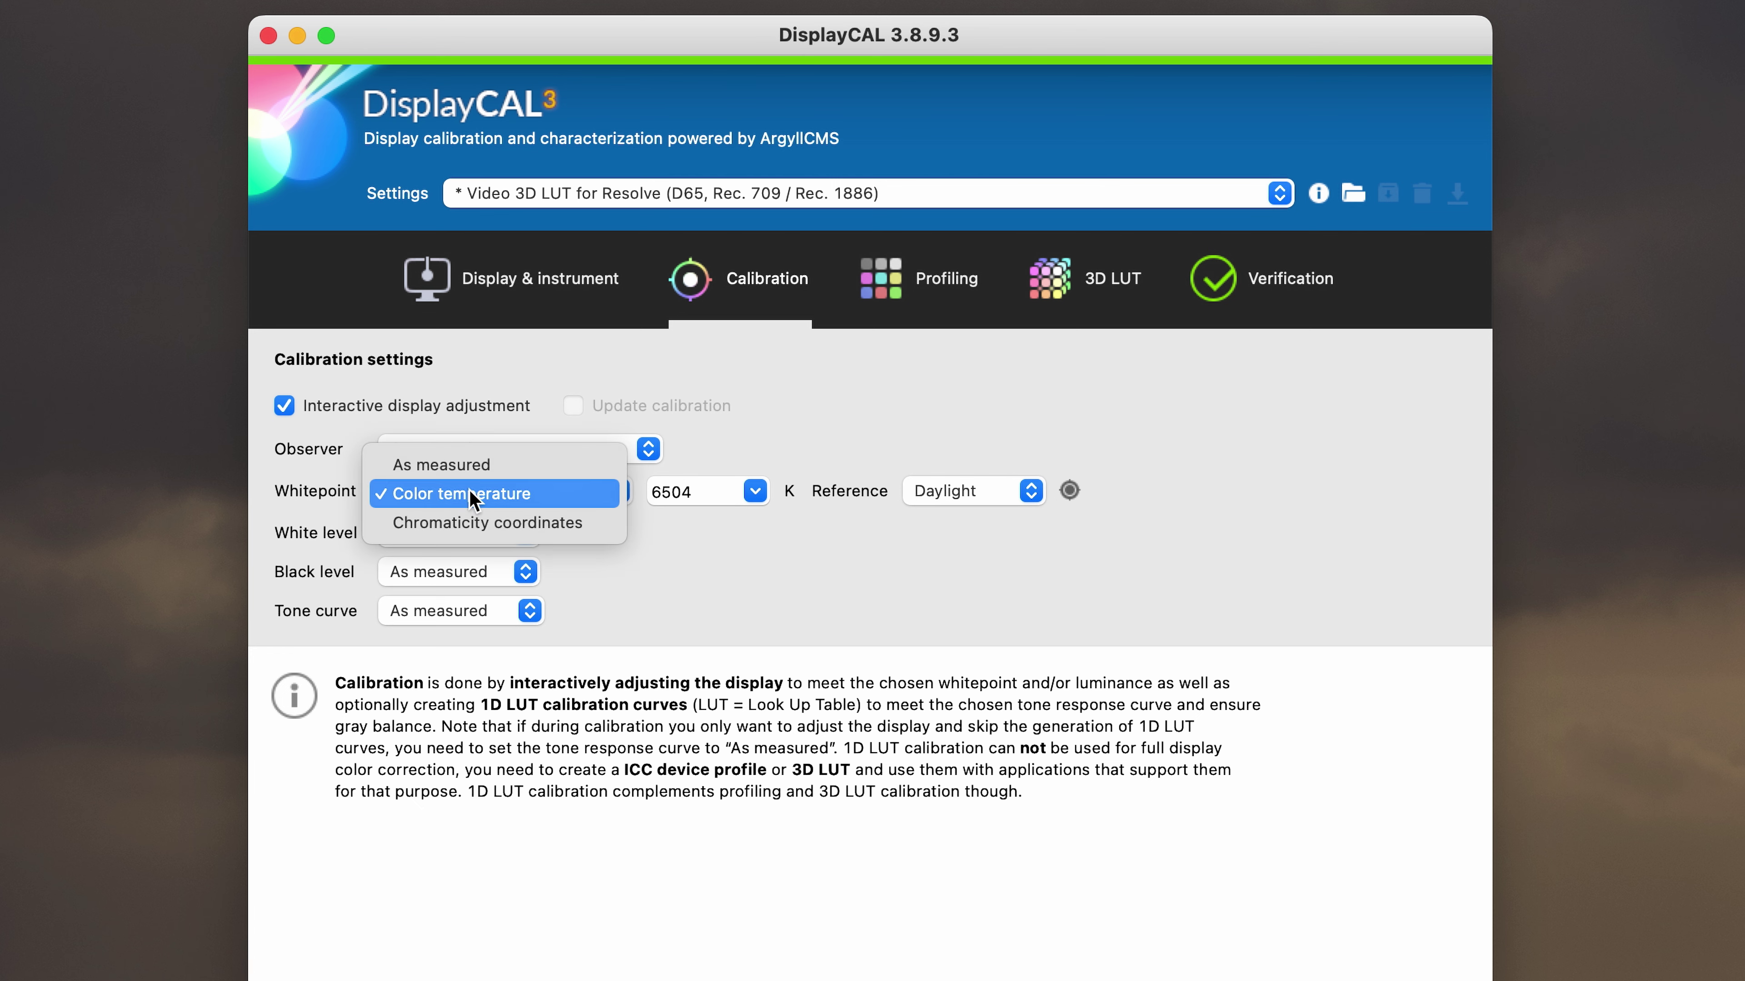
{"action": "left_click", "coordinate": [530, 522]}
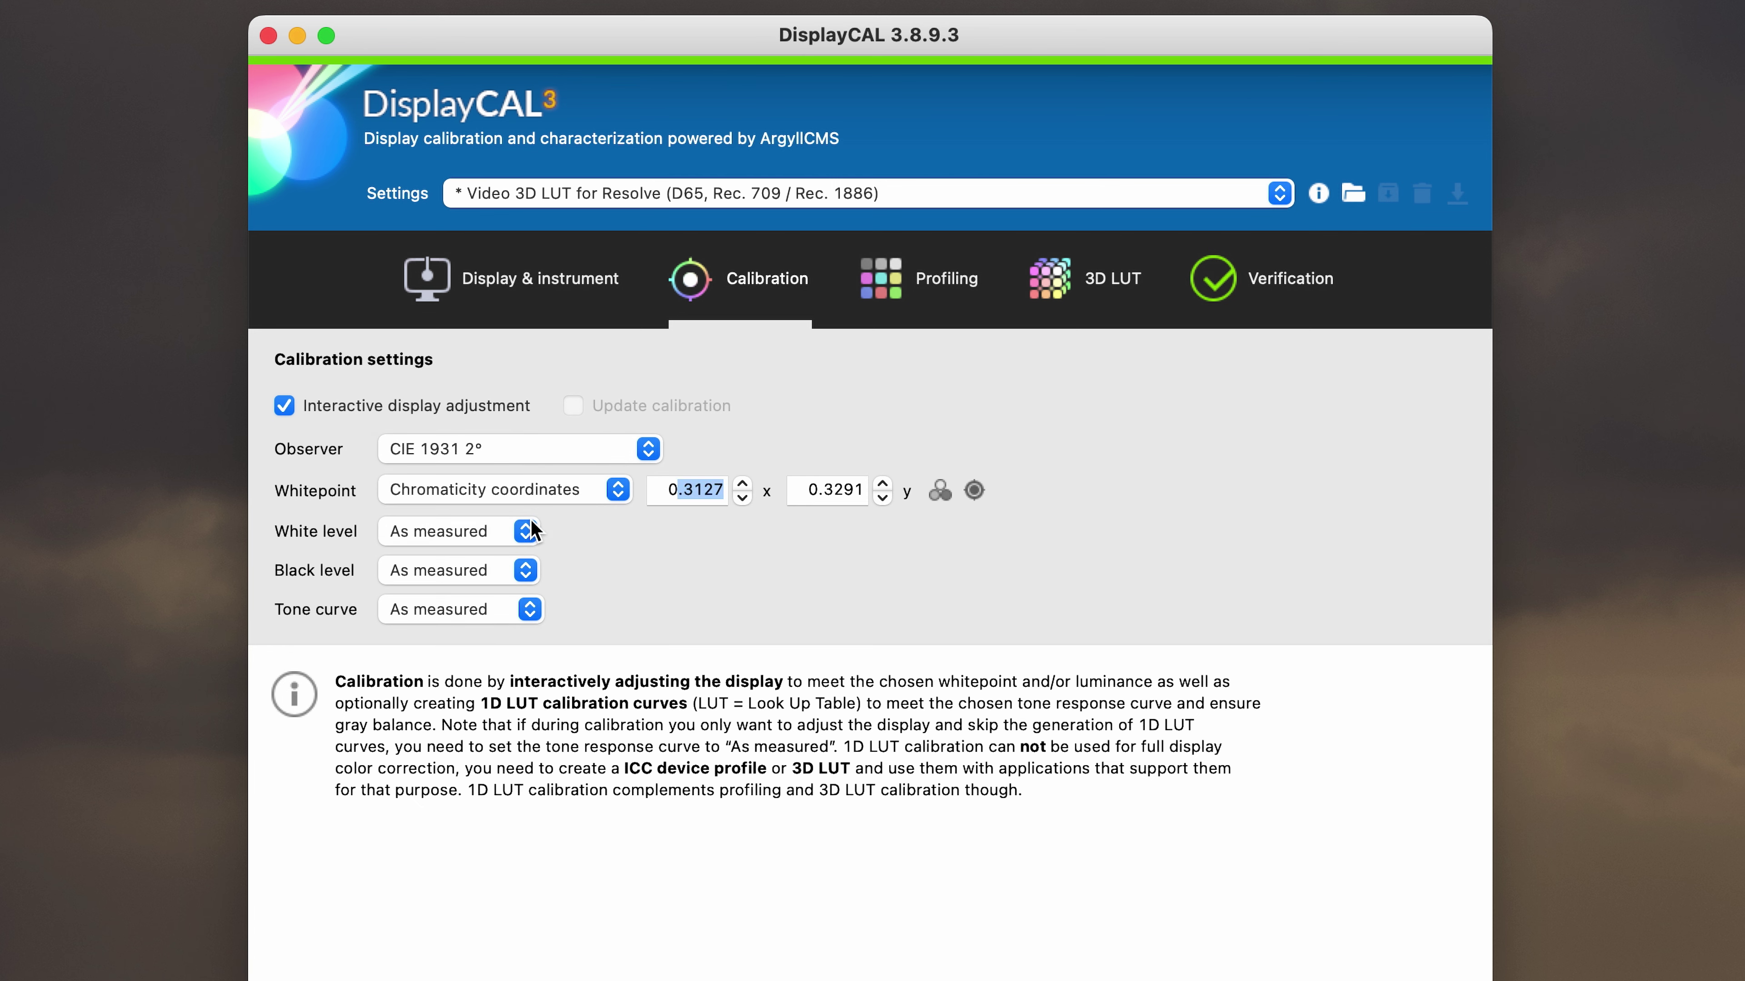
Set the white level to Custom, 100 cd/m²
{"action": "left_click", "coordinate": [438, 532]}
{"action": "left_click", "coordinate": [453, 560]}
{"action": "left_click", "coordinate": [585, 532]}
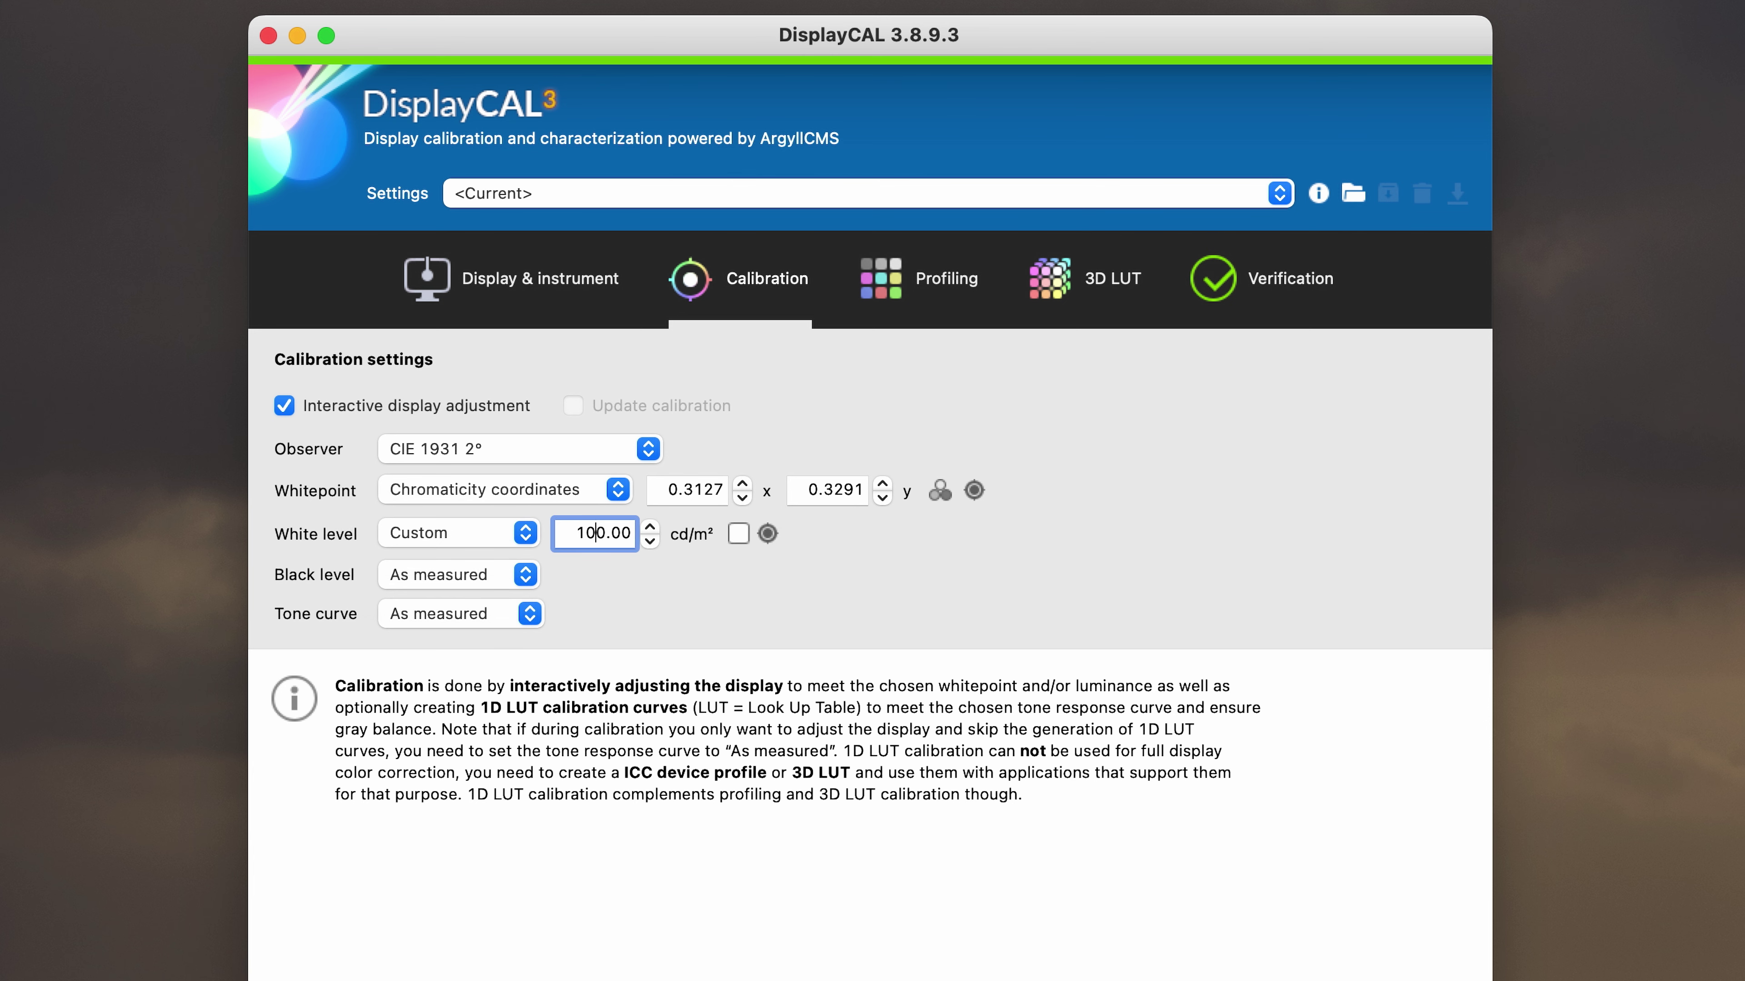
{"action": "left_click", "coordinate": [688, 600]}
Choose 'Small testchart for LUT profiles' (115 patches, about 4 minutes) in Profiling
{"action": "left_click", "coordinate": [921, 287]}
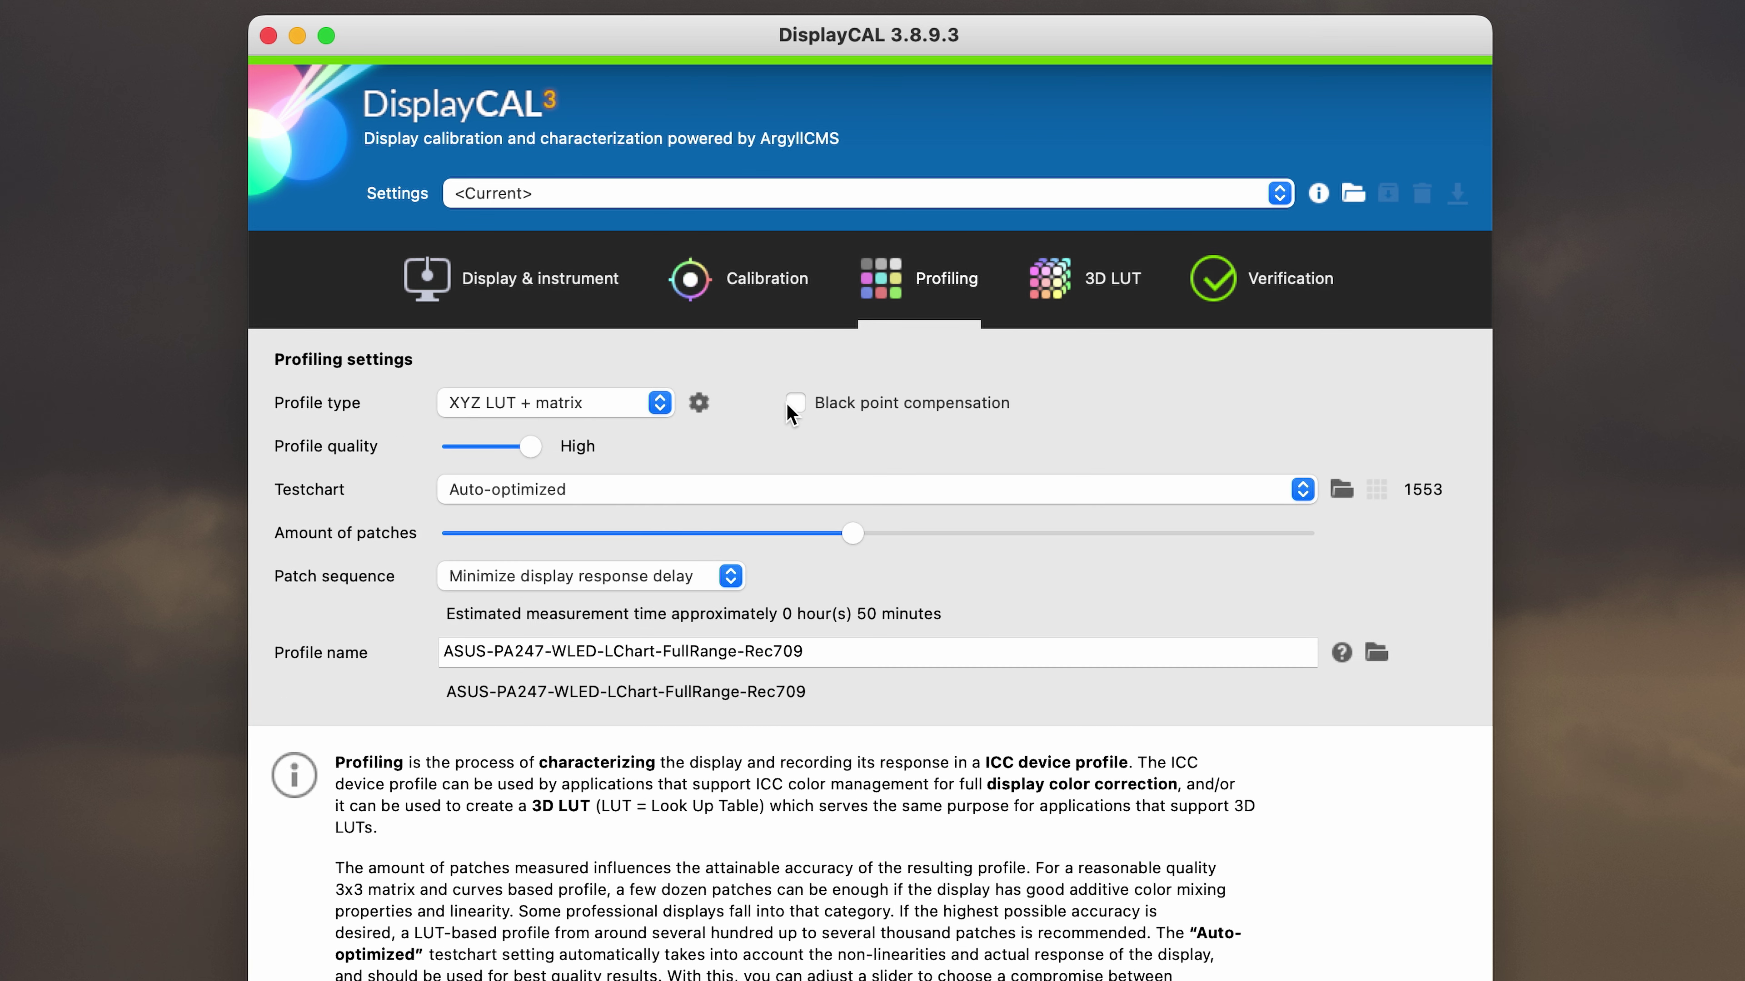
{"action": "left_click", "coordinate": [443, 496]}
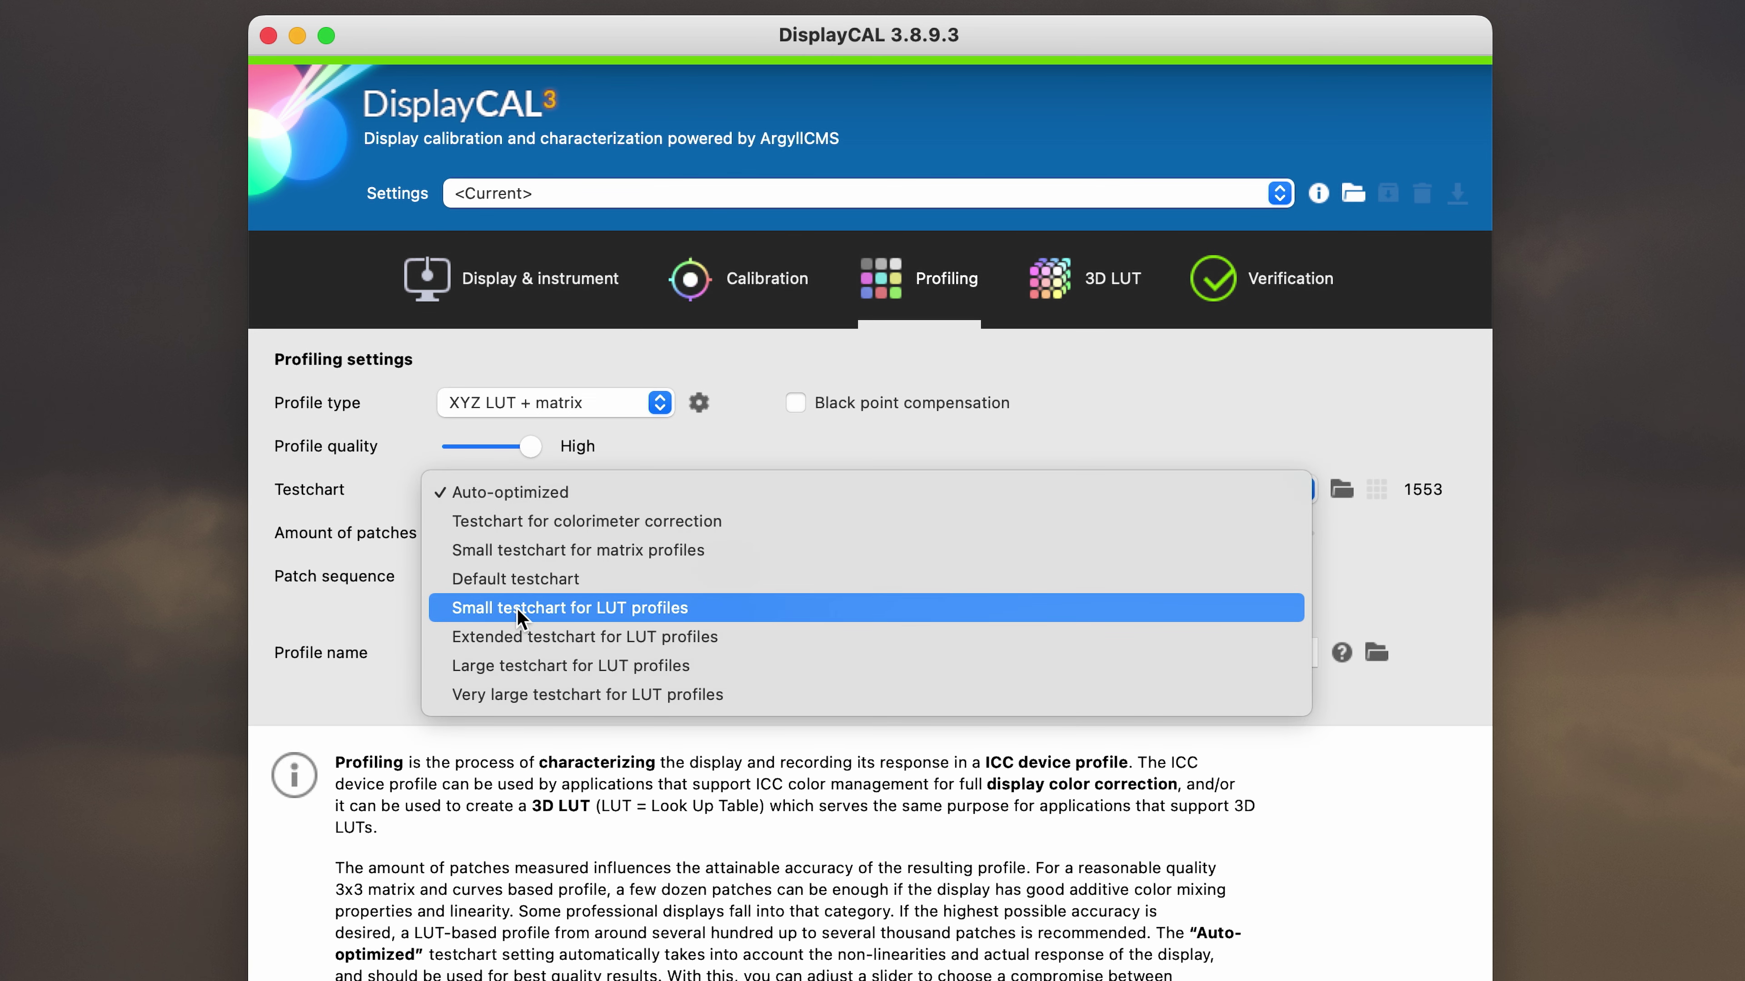
{"action": "left_click", "coordinate": [592, 608]}
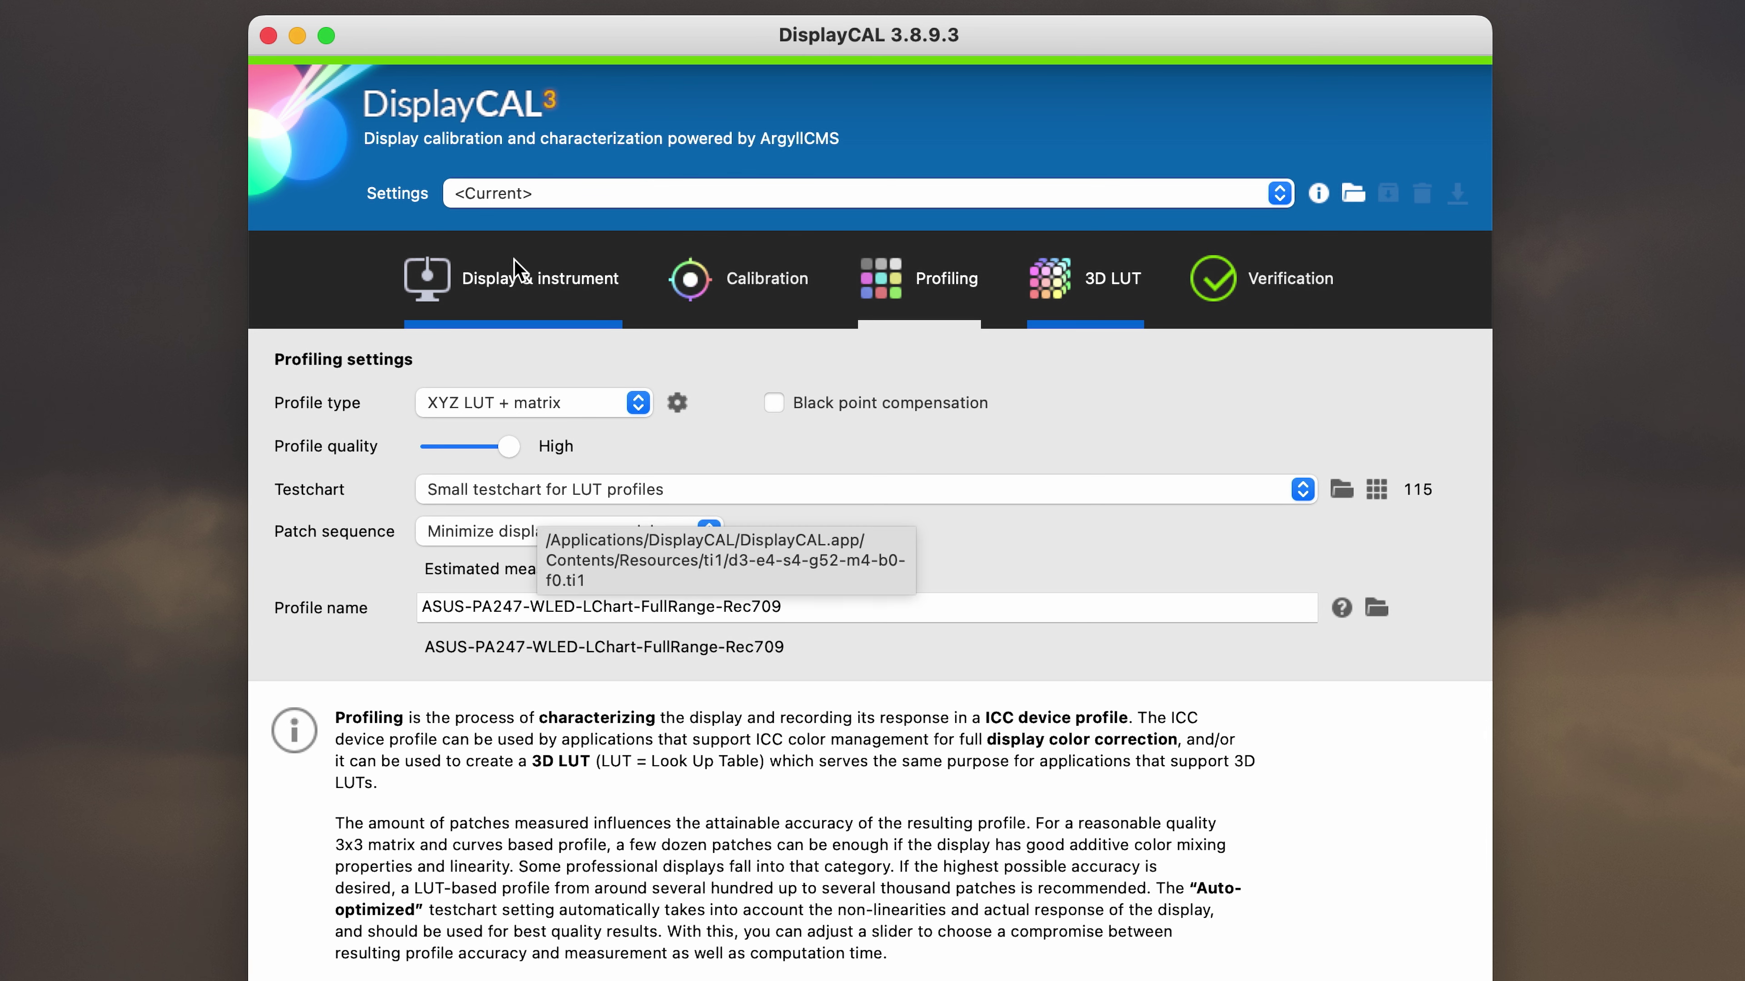
{"action": "left_click", "coordinate": [502, 287]}
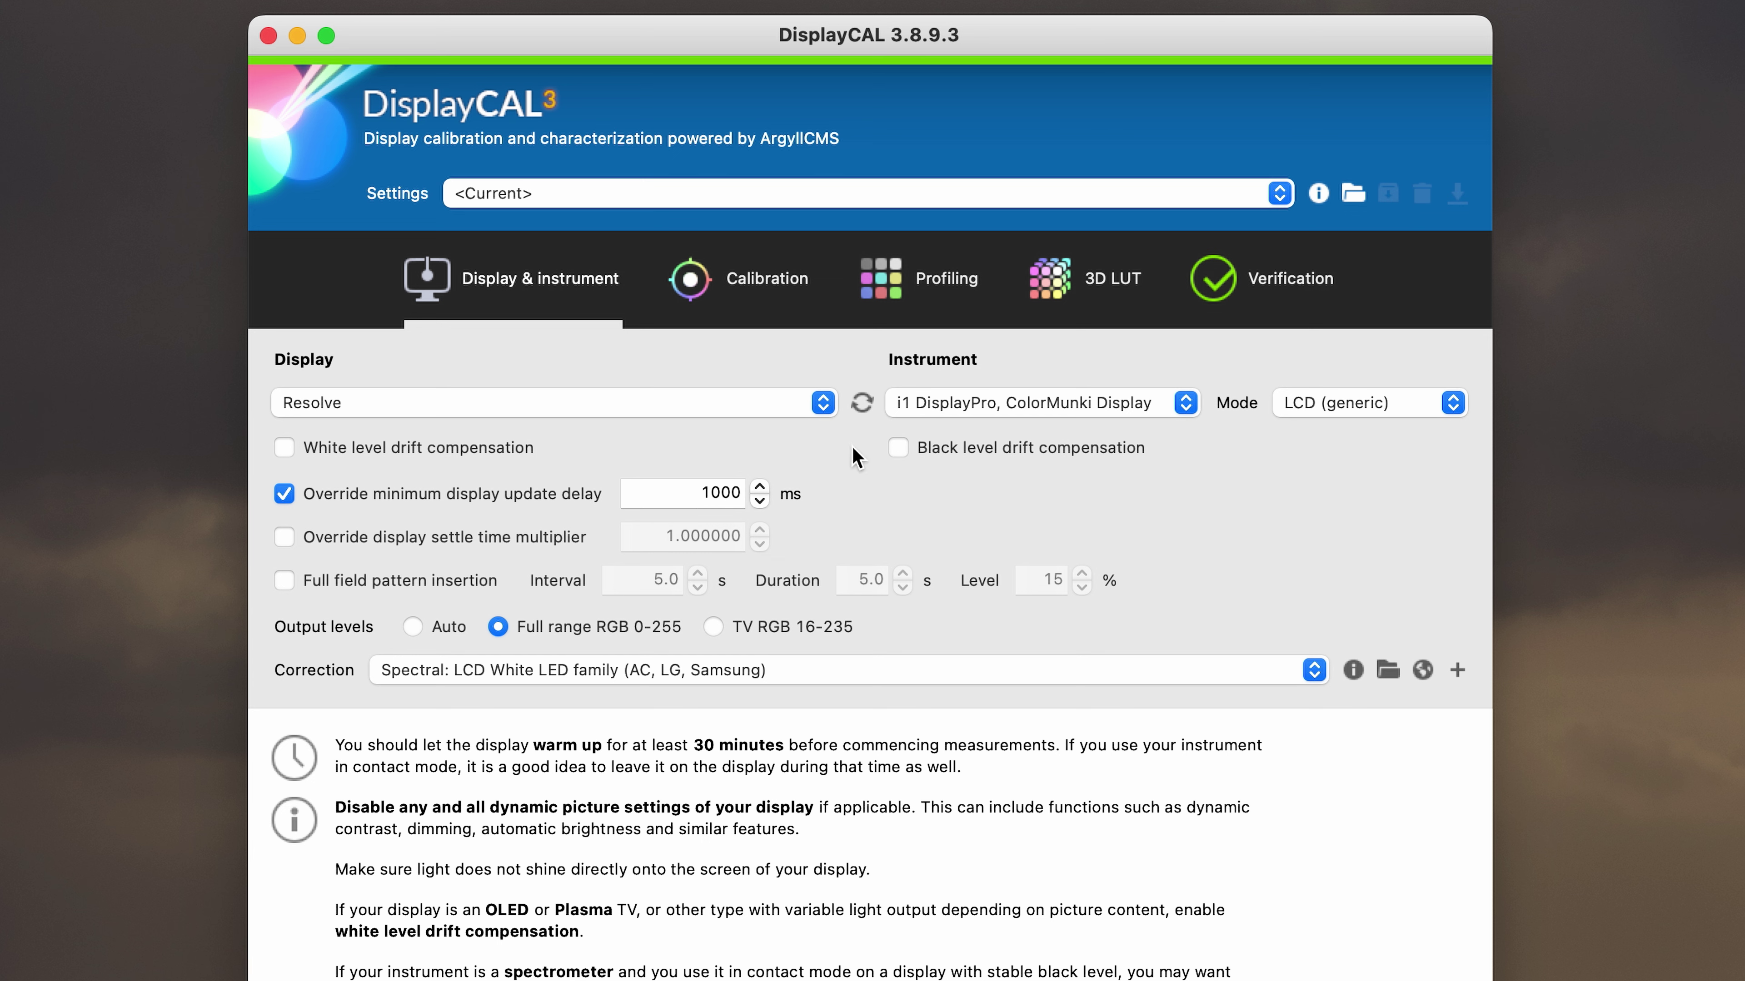
{"action": "left_click", "coordinate": [866, 297]}
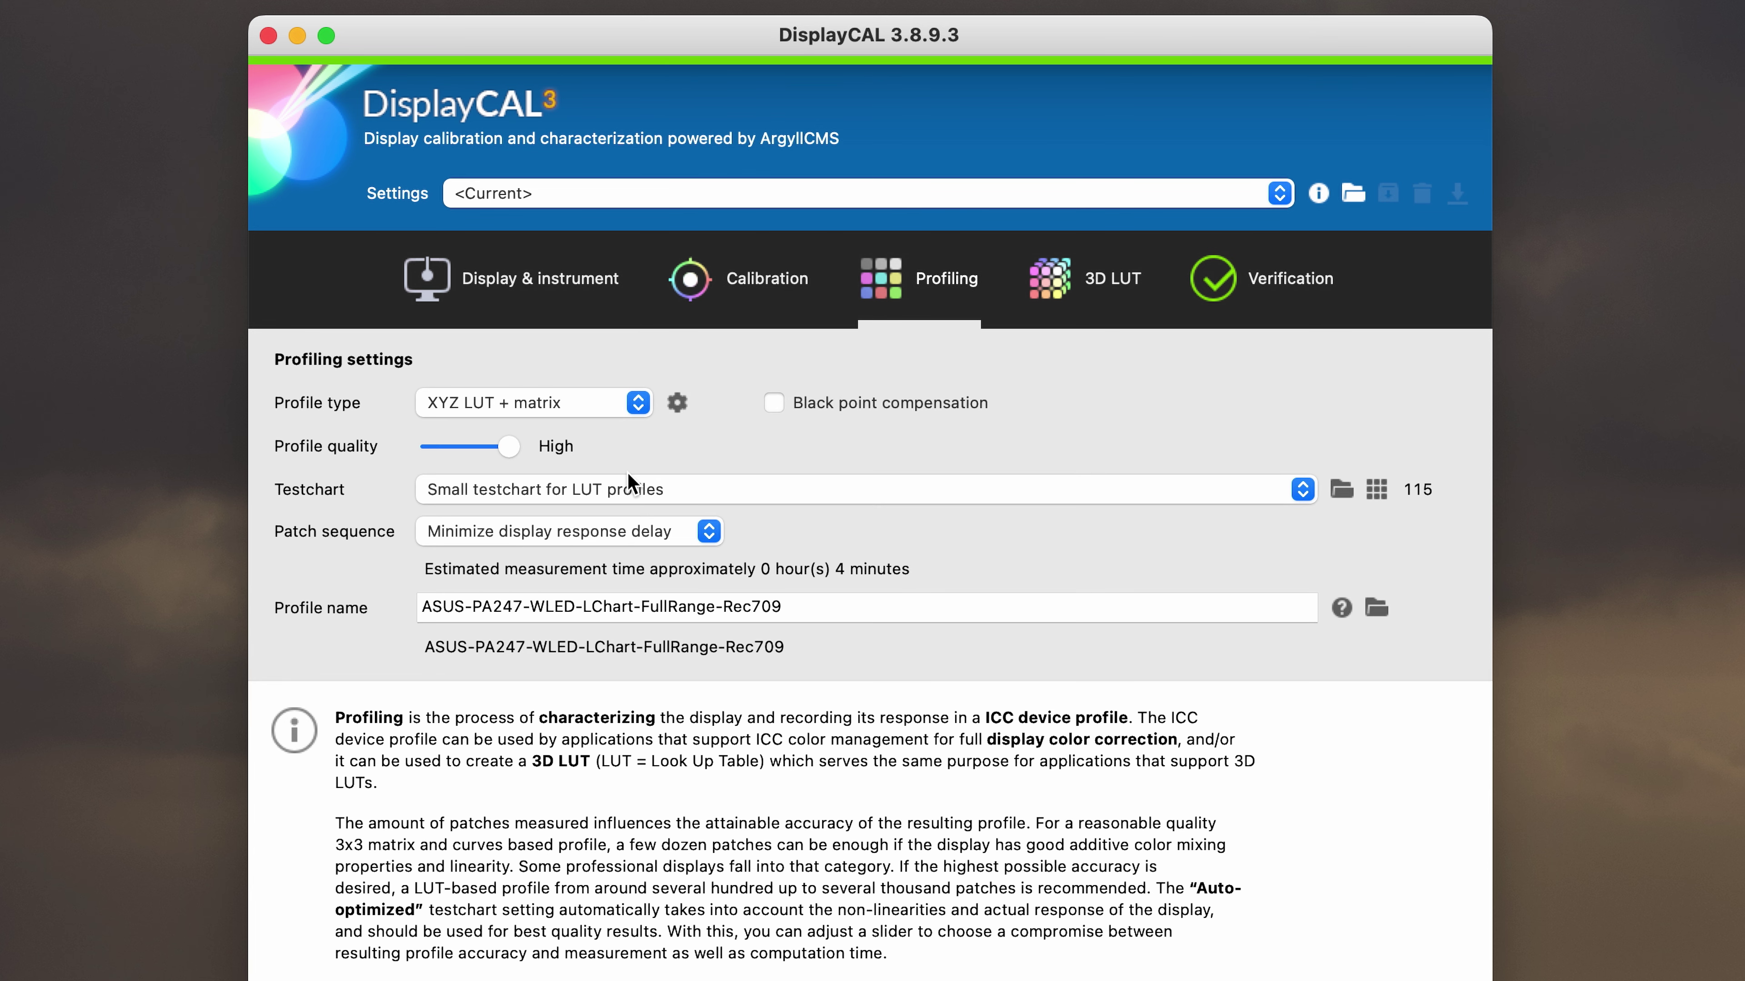
{"action": "left_click", "coordinate": [493, 486]}
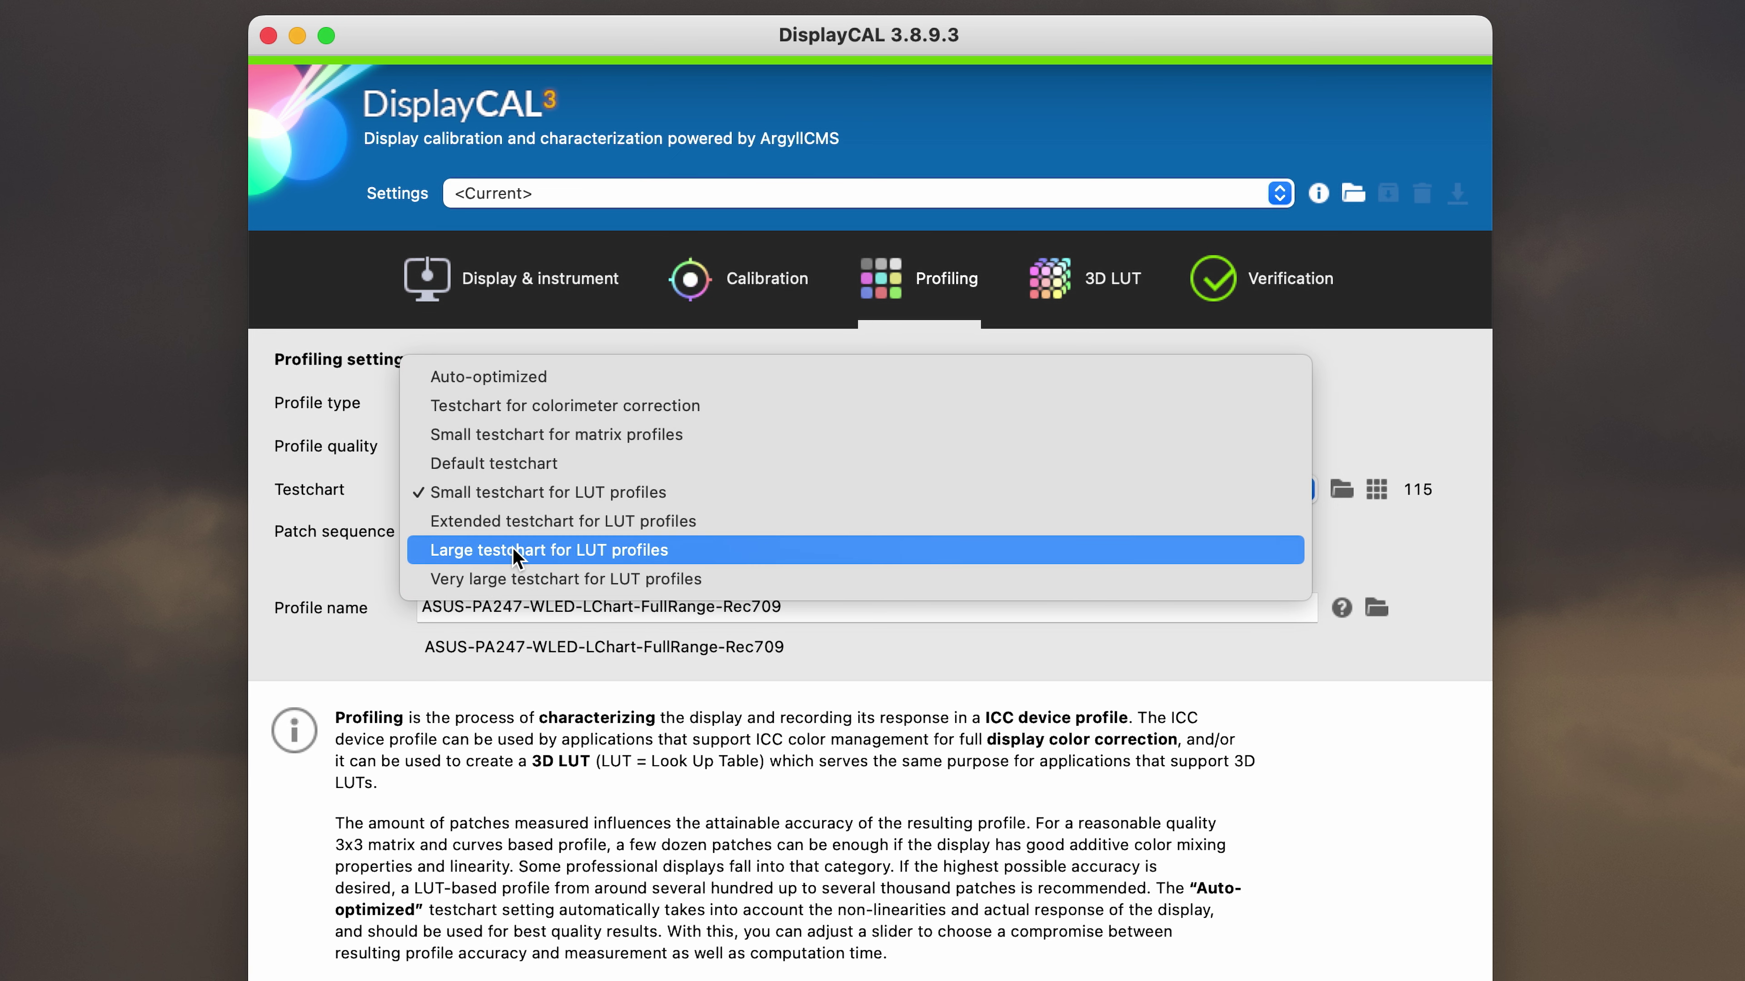
{"action": "left_click", "coordinate": [376, 534]}
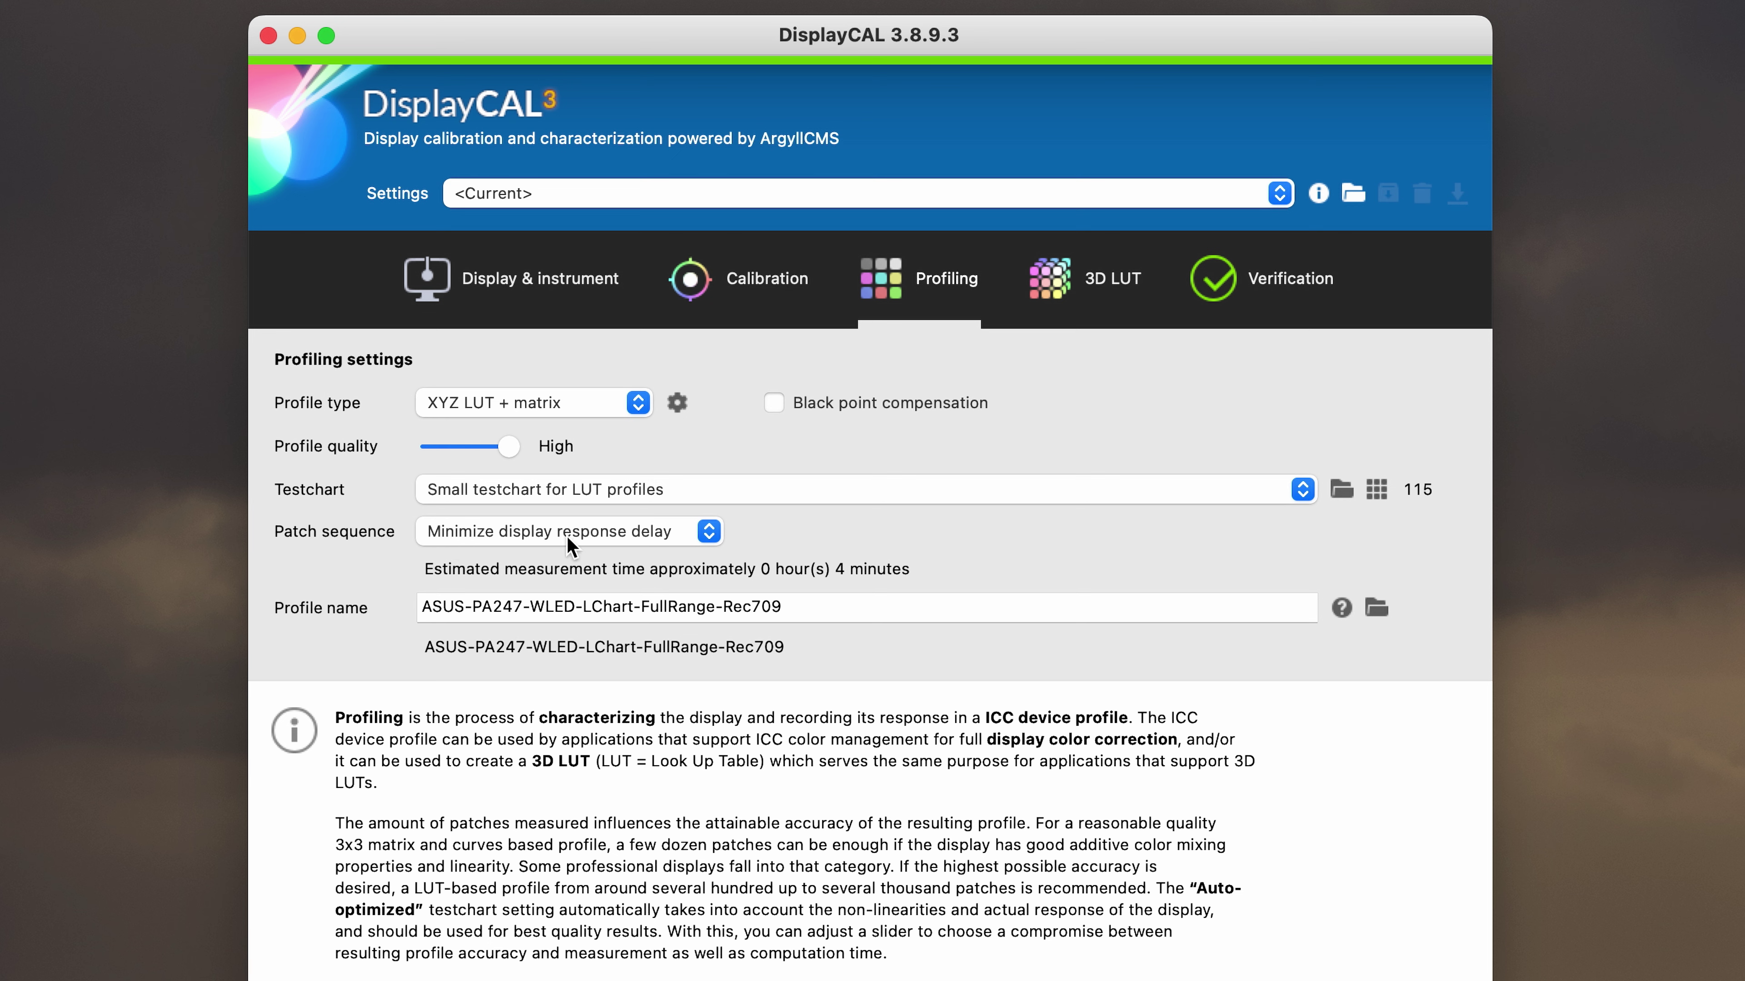
Rename the profile to ASUS-PA247-WLED-SmallChart-FullRange-Rec709-v1
{"action": "left_click", "coordinate": [425, 608]}
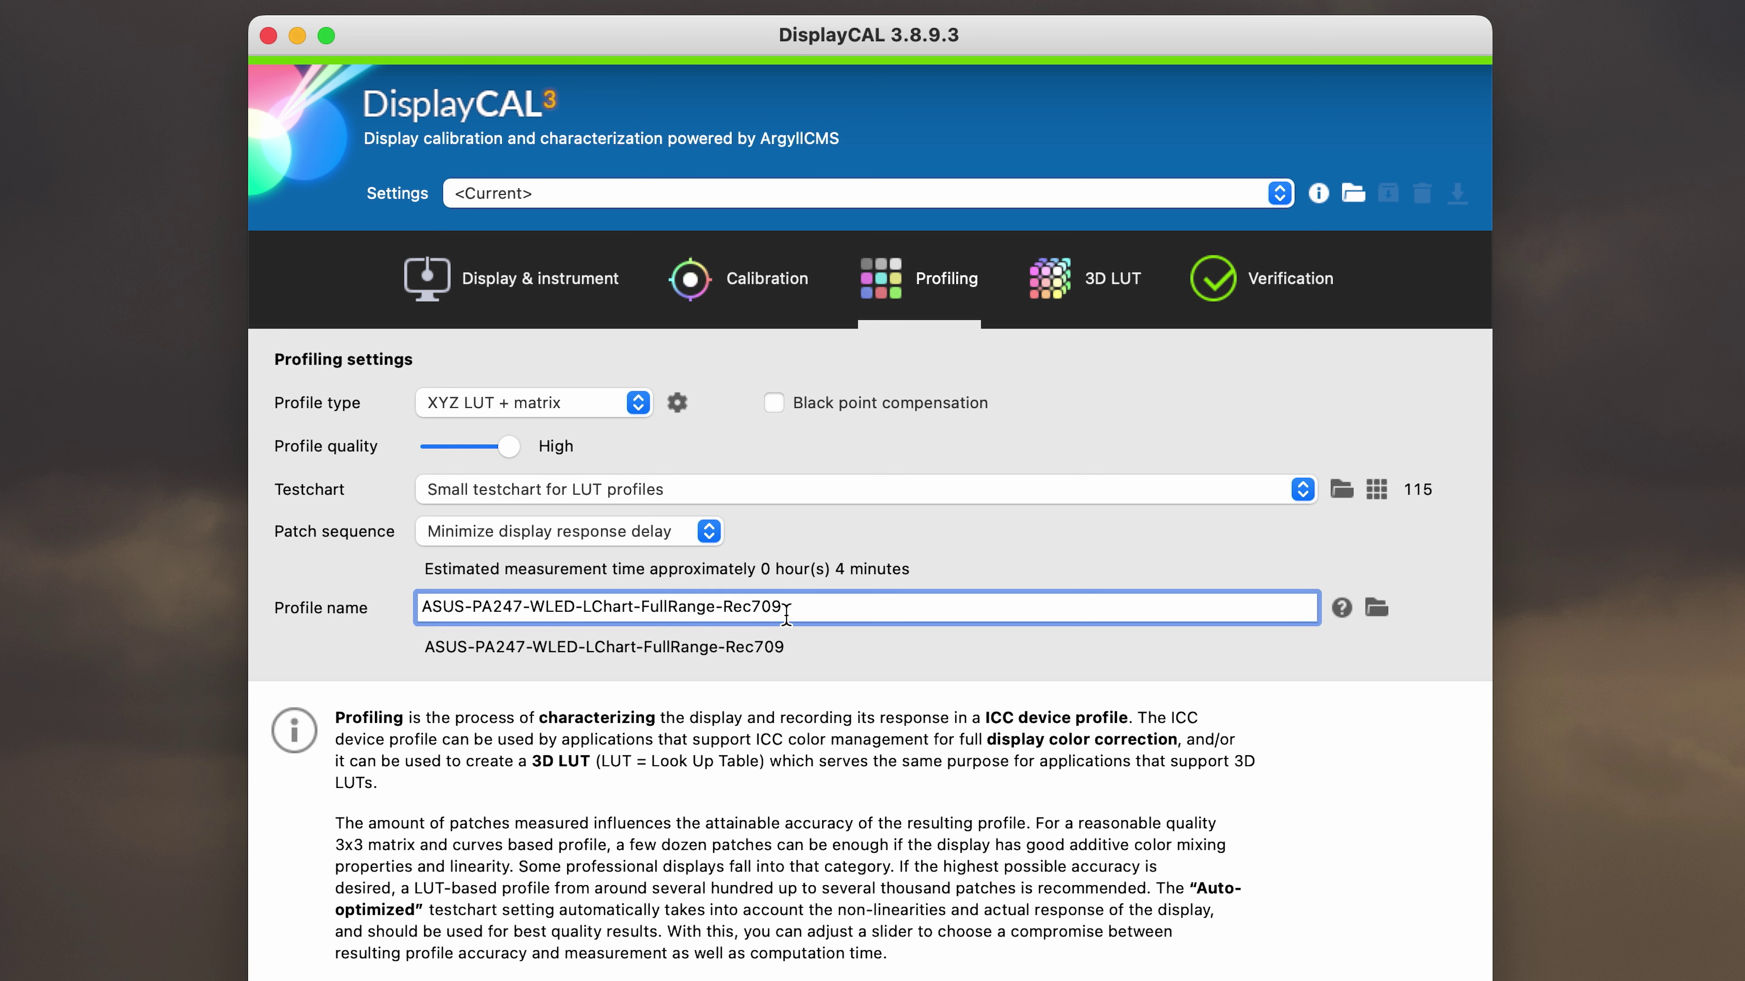
{"action": "key", "text": "cmd+a"}
{"action": "type", "text": "%dns %out %Y-%m-%d %H-%M %cb %wp %cB %ck %cg %cq-%pq %pt"}
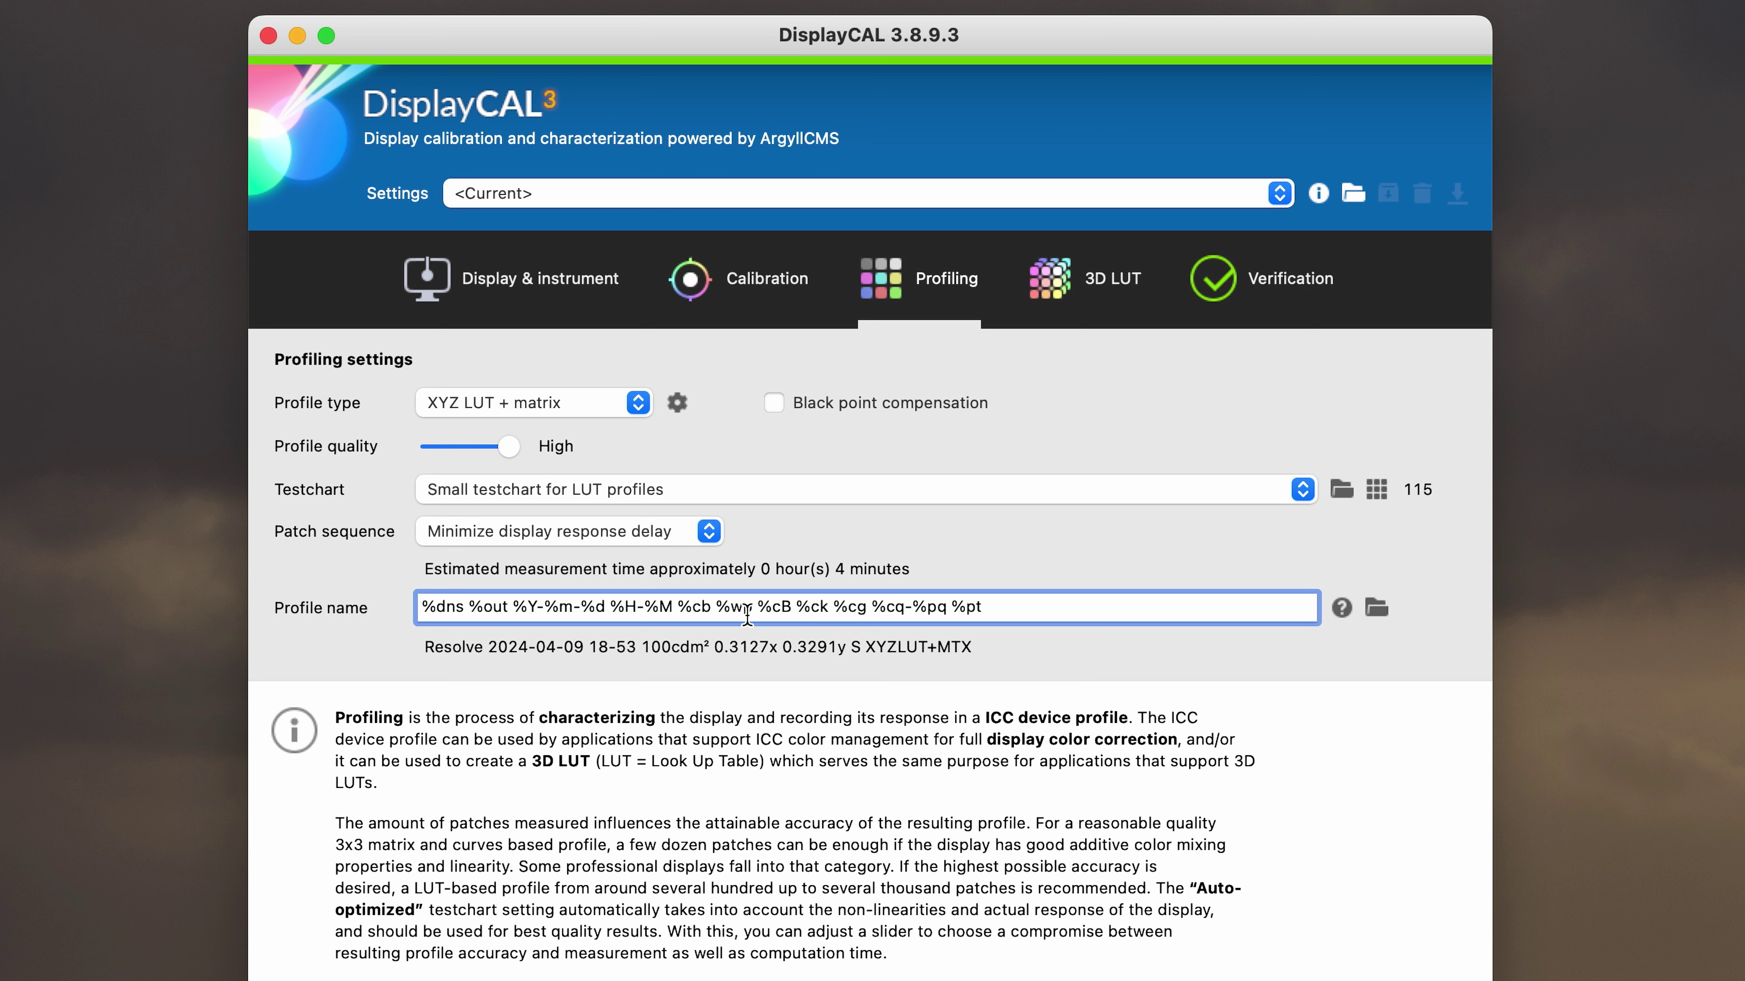
{"action": "key", "text": "BackSpace"}
{"action": "key", "text": "BackSpace"}
{"action": "key", "text": "BackSpace"}
{"action": "key", "text": "BackSpace"}
{"action": "key", "text": "BackSpace"}
{"action": "key", "text": "BackSpace"}
{"action": "key", "text": "BackSpace"}
{"action": "key", "text": "BackSpace"}
{"action": "key", "text": "BackSpace"}
{"action": "key", "text": "BackSpace"}
{"action": "key", "text": "BackSpace"}
{"action": "key", "text": "BackSpace"}
{"action": "left_click", "coordinate": [953, 624]}
{"action": "left_click", "coordinate": [939, 609]}
{"action": "key", "text": "cmd+a"}
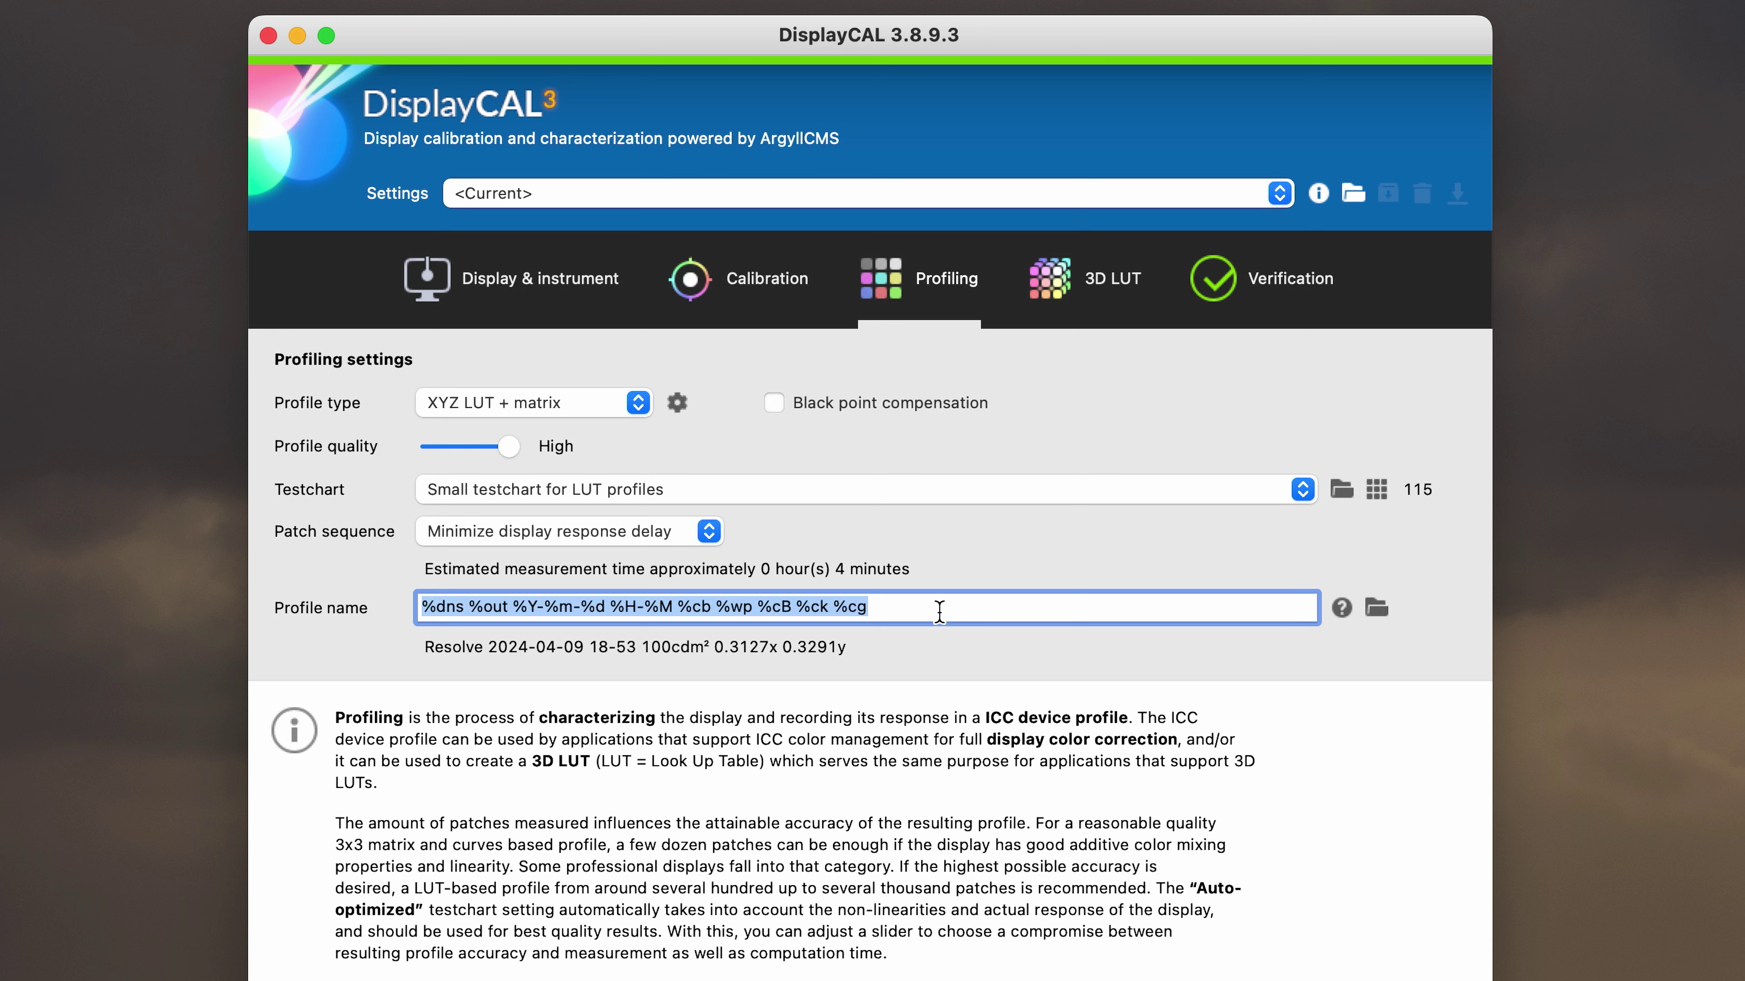
{"action": "type", "text": "ASUS-PA247-WLED-LChart-FullRange-Rec709"}
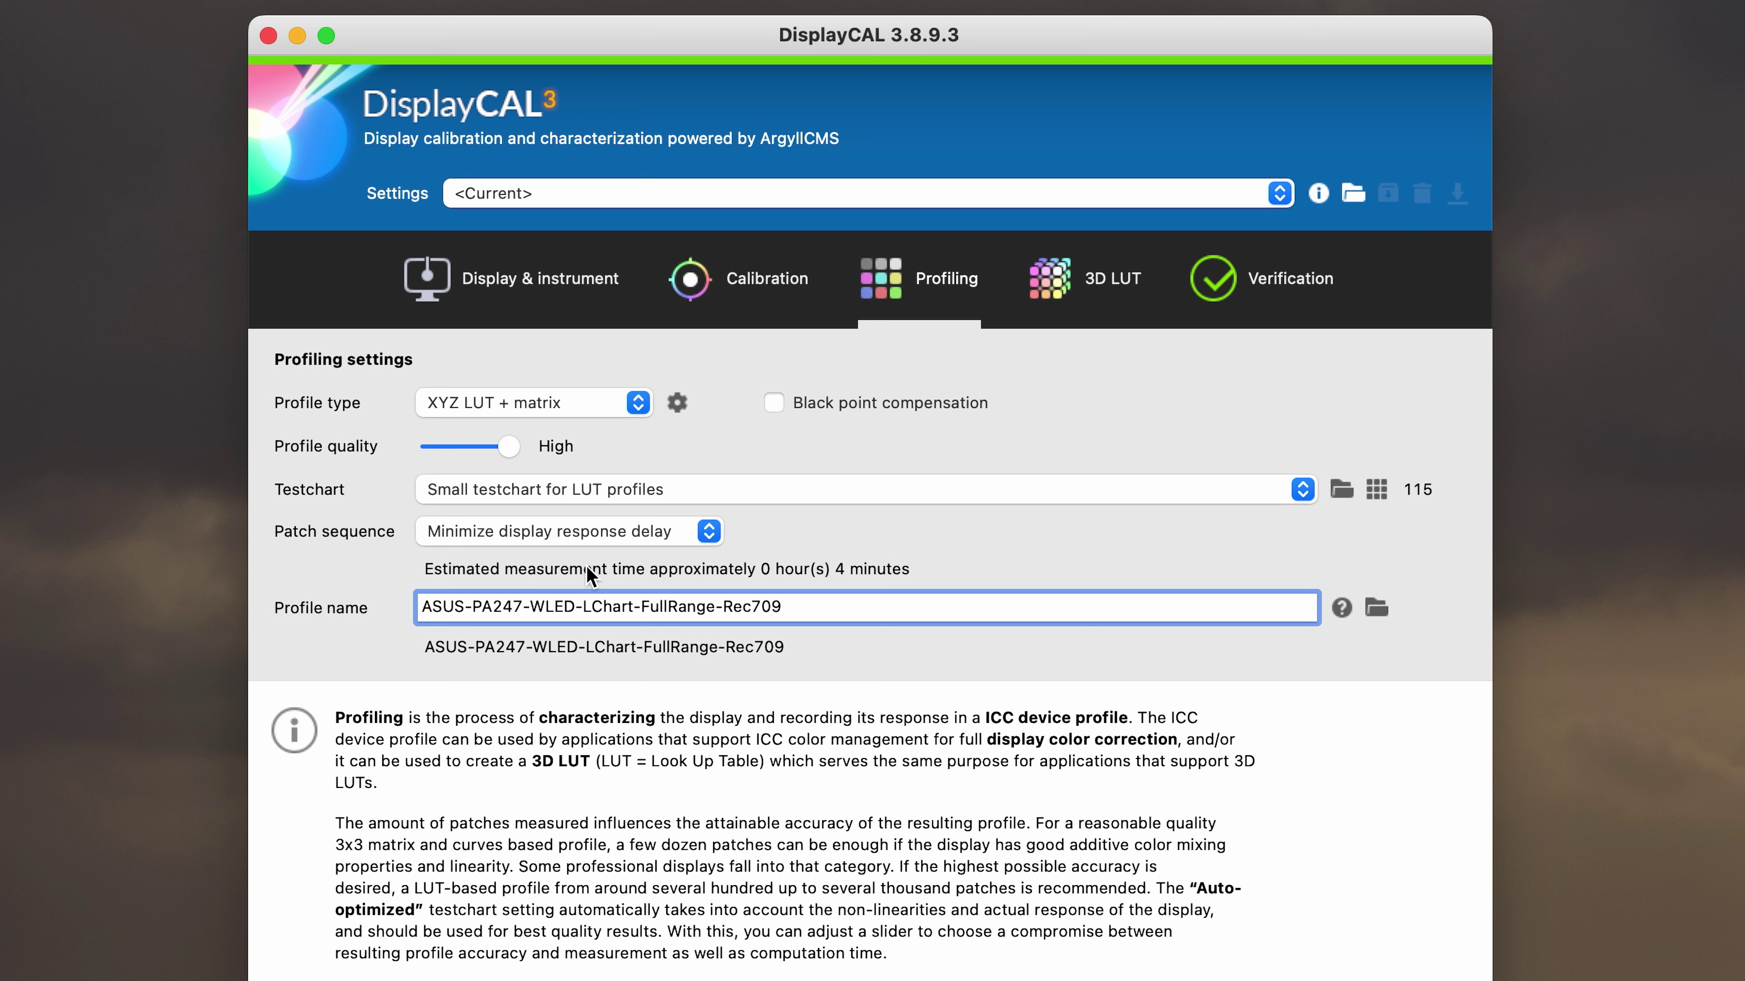
{"action": "left_click_drag", "start_coordinate": [584, 606], "coordinate": [594, 606]}
{"action": "type", "text": "Small"}
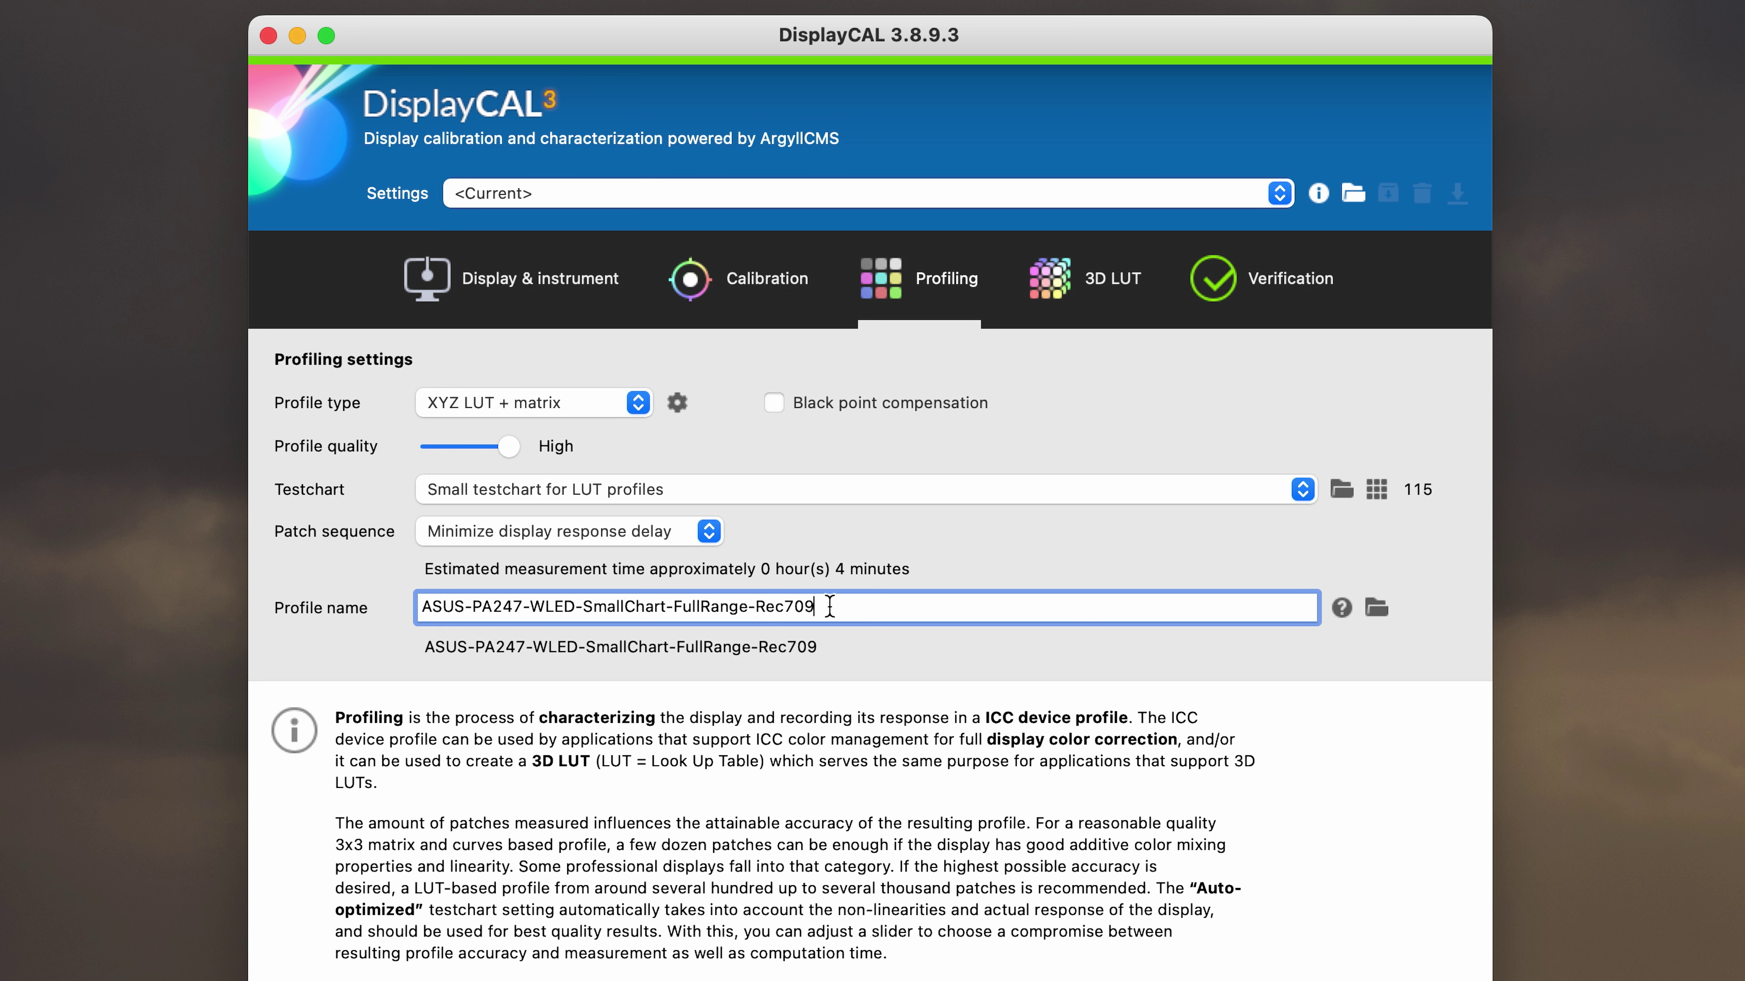
{"action": "type", "text": "-v1"}
Set the profile directory to DisplayCAL Settings > Profiles
{"action": "left_click", "coordinate": [1375, 608]}
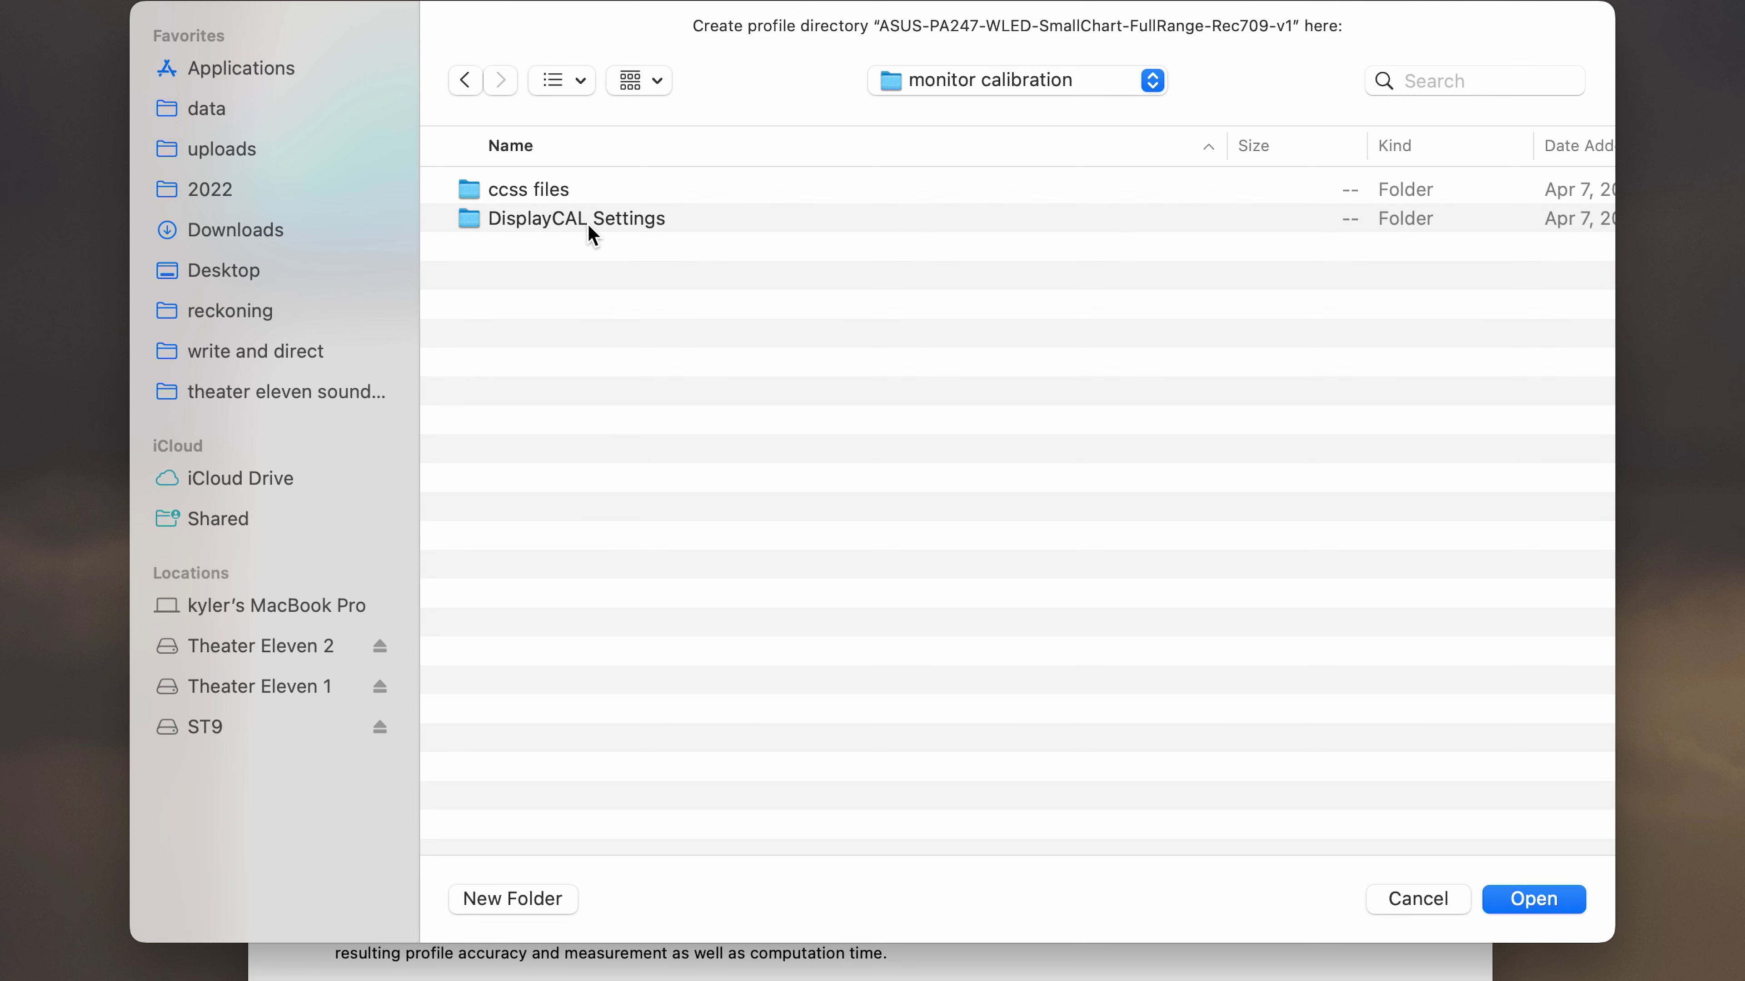
{"action": "double_click", "coordinate": [468, 225]}
{"action": "double_click", "coordinate": [473, 196]}
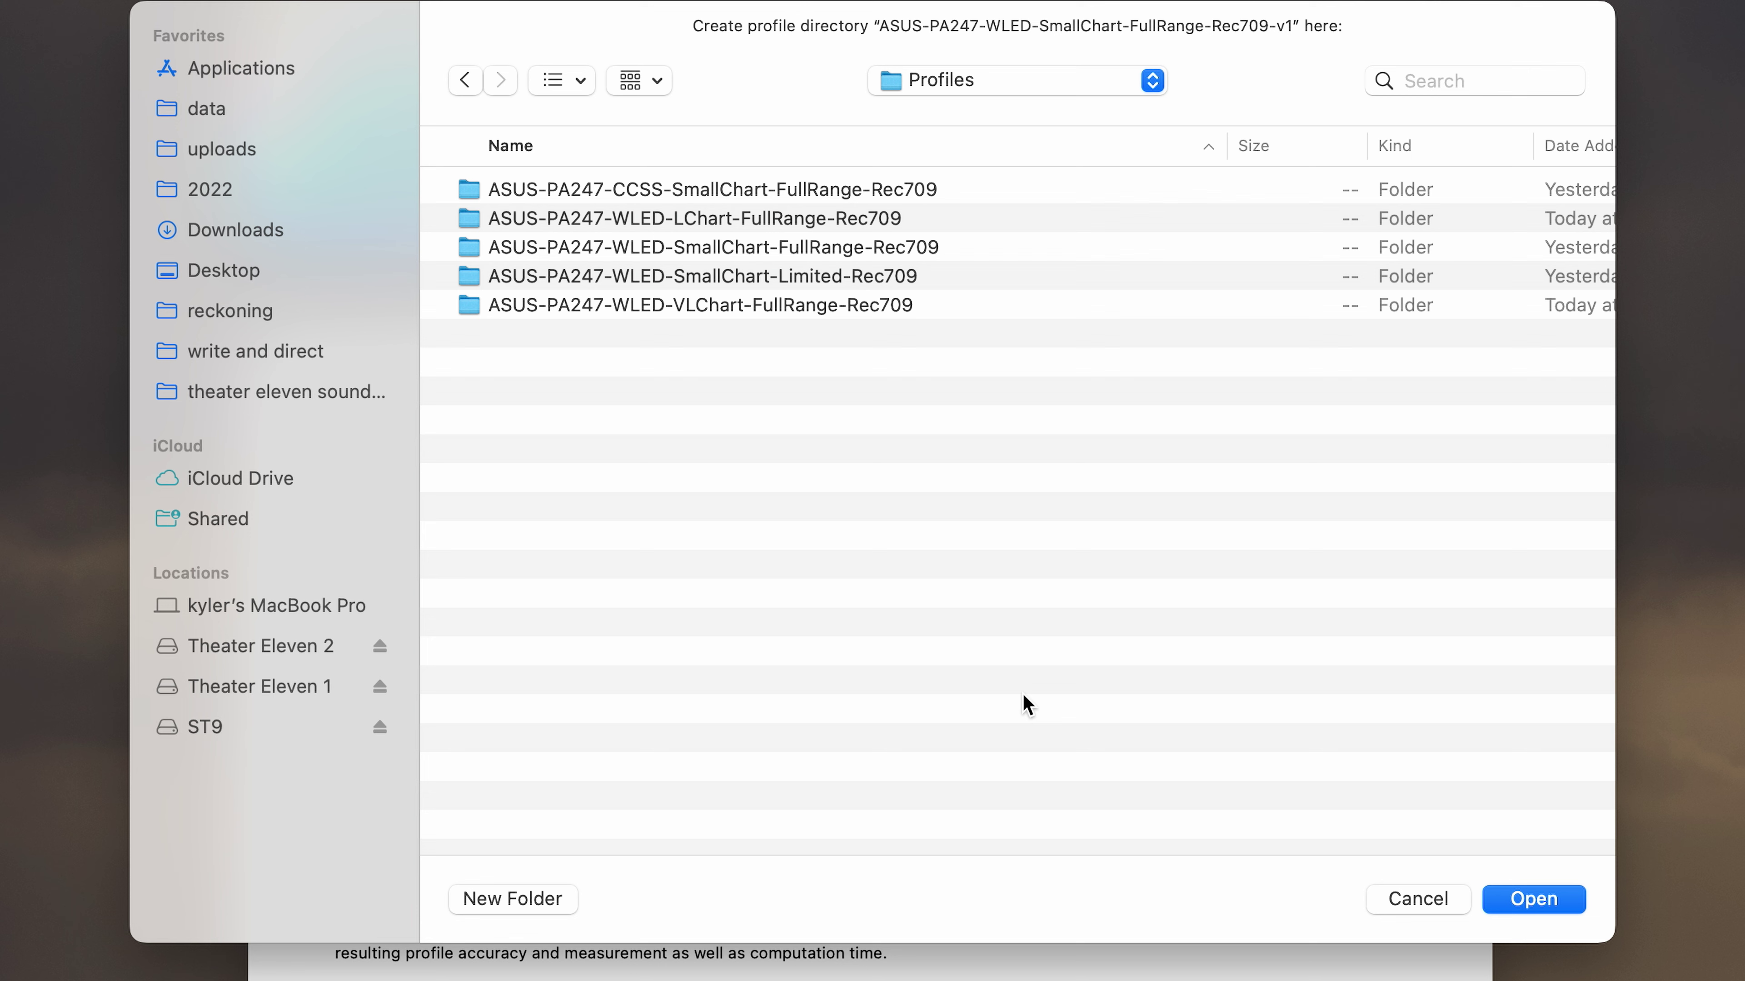
{"action": "left_click", "coordinate": [1531, 900]}
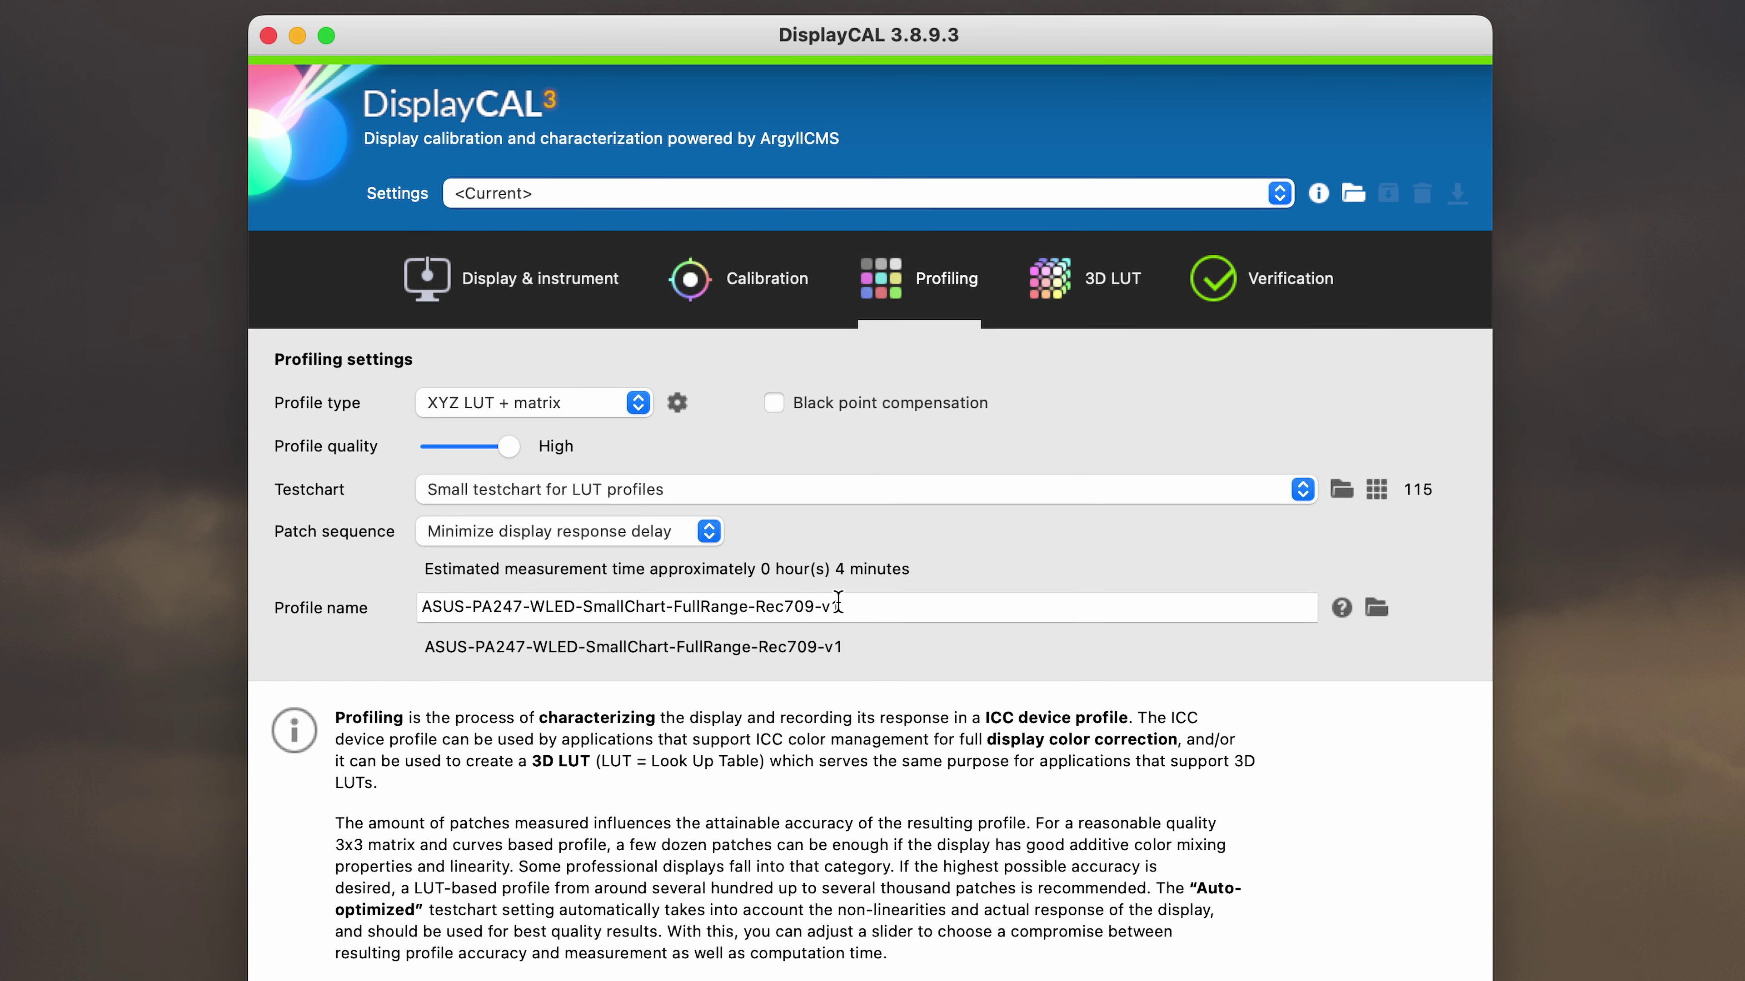
Set the 3D LUT tone curve to Custom, gamma 2.4 Absolute, after briefly trying Rec. 1886
{"action": "left_click", "coordinate": [1101, 286]}
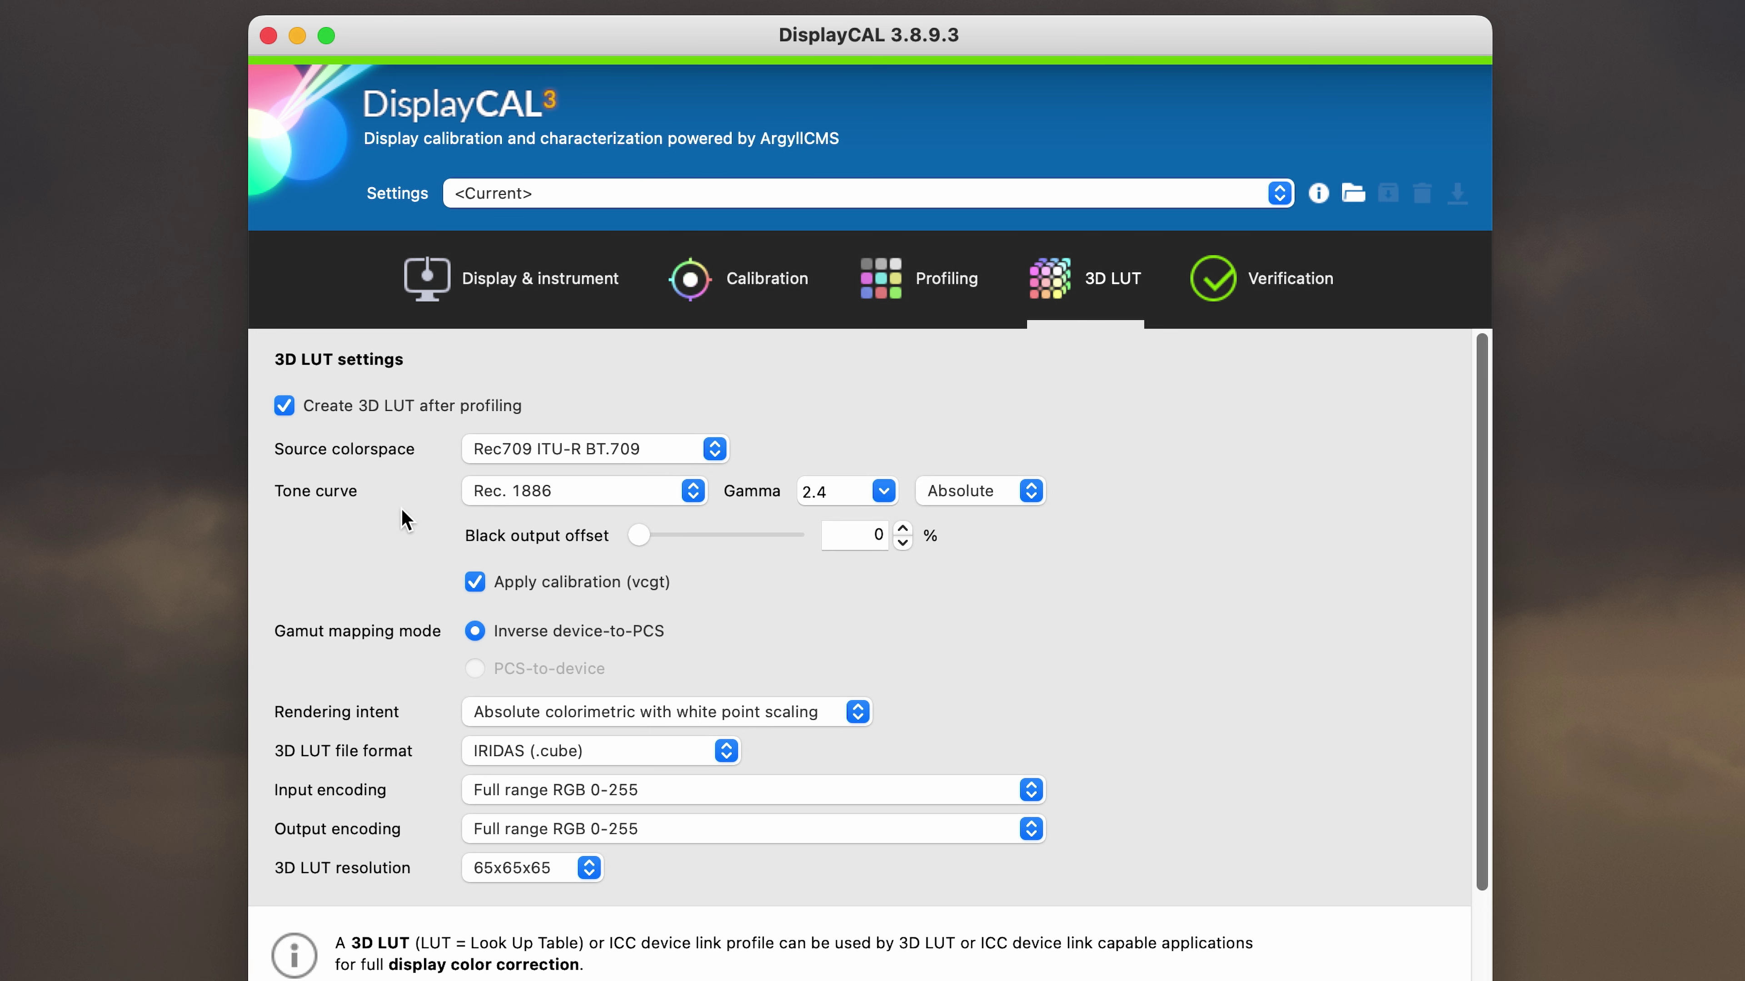
{"action": "left_click", "coordinate": [551, 490]}
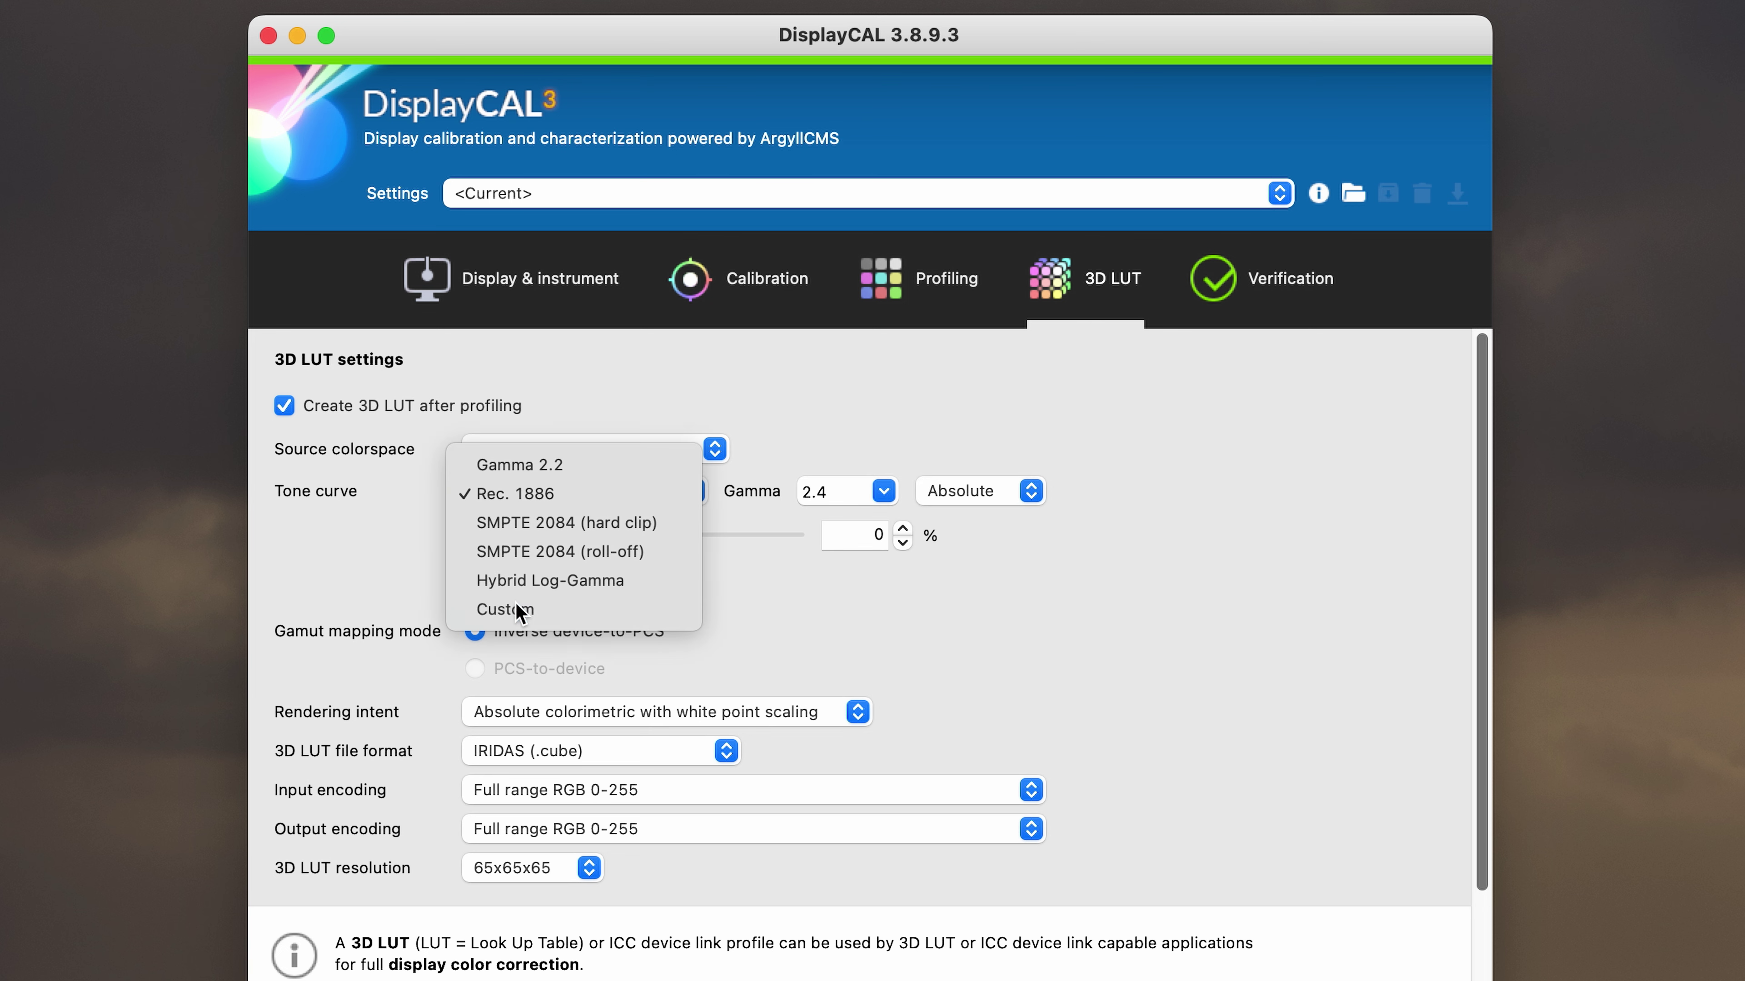
{"action": "left_click", "coordinate": [517, 610]}
{"action": "left_click_drag", "start_coordinate": [807, 492], "coordinate": [835, 491]}
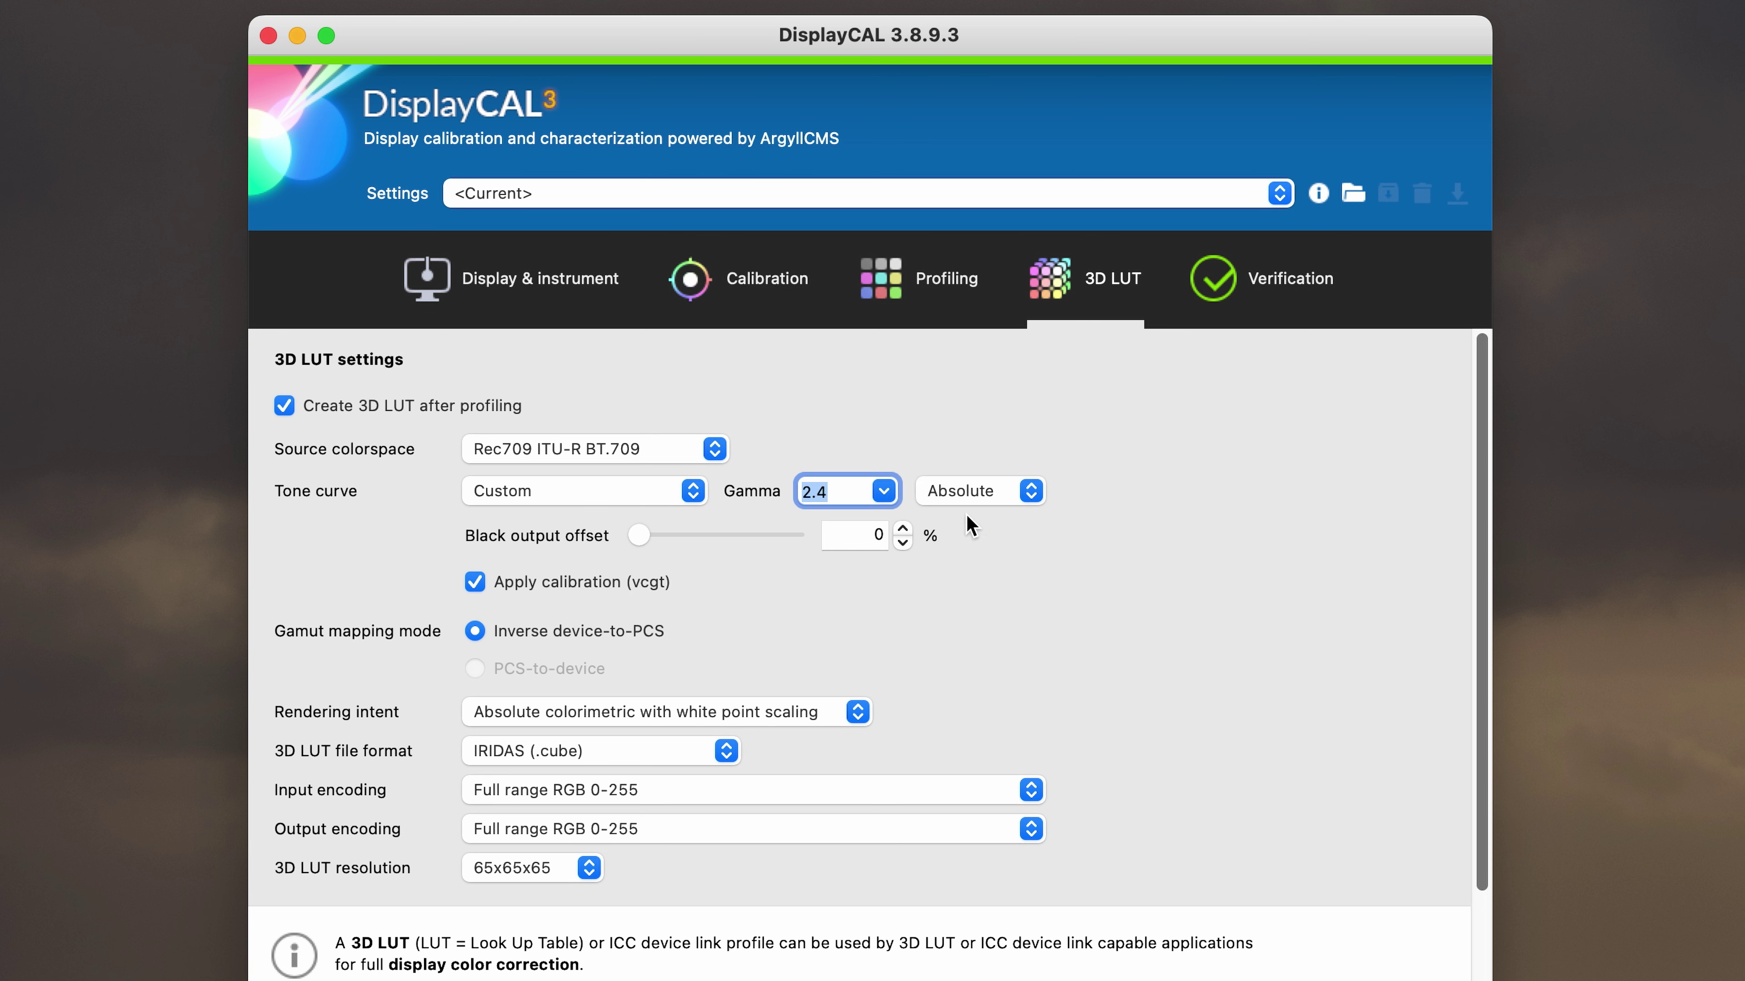
{"action": "left_click", "coordinate": [984, 492]}
{"action": "left_click", "coordinate": [974, 470]}
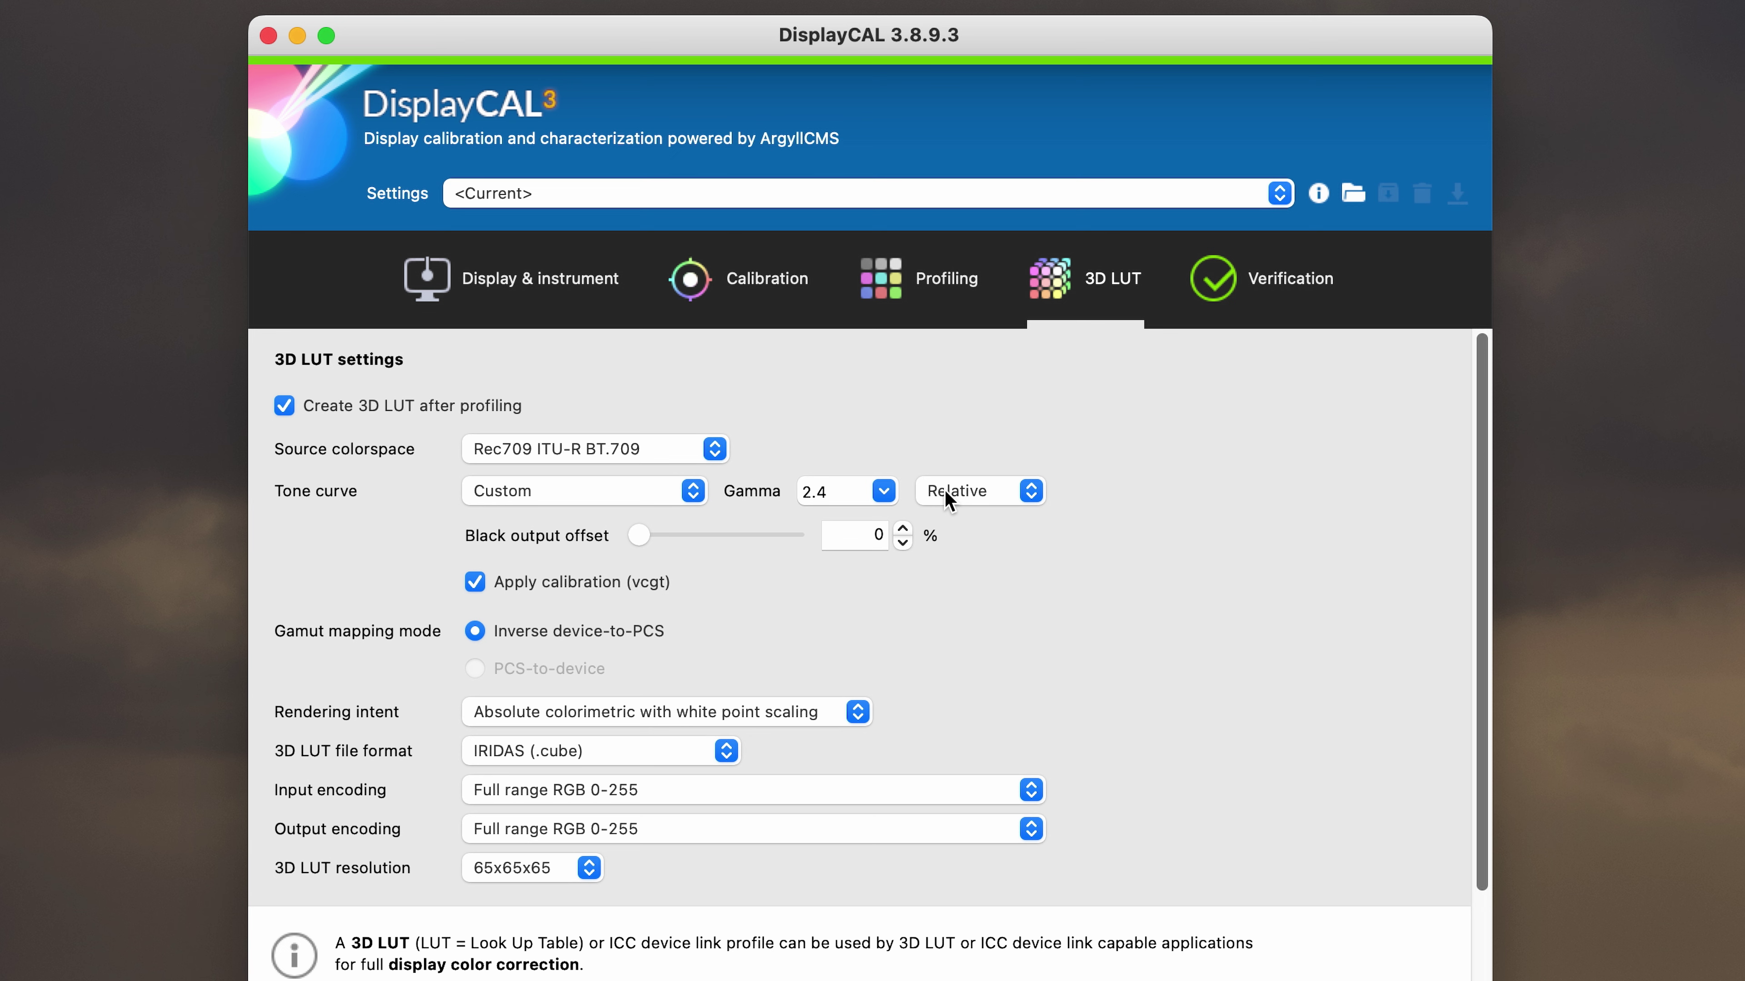
{"action": "left_click", "coordinate": [589, 492]}
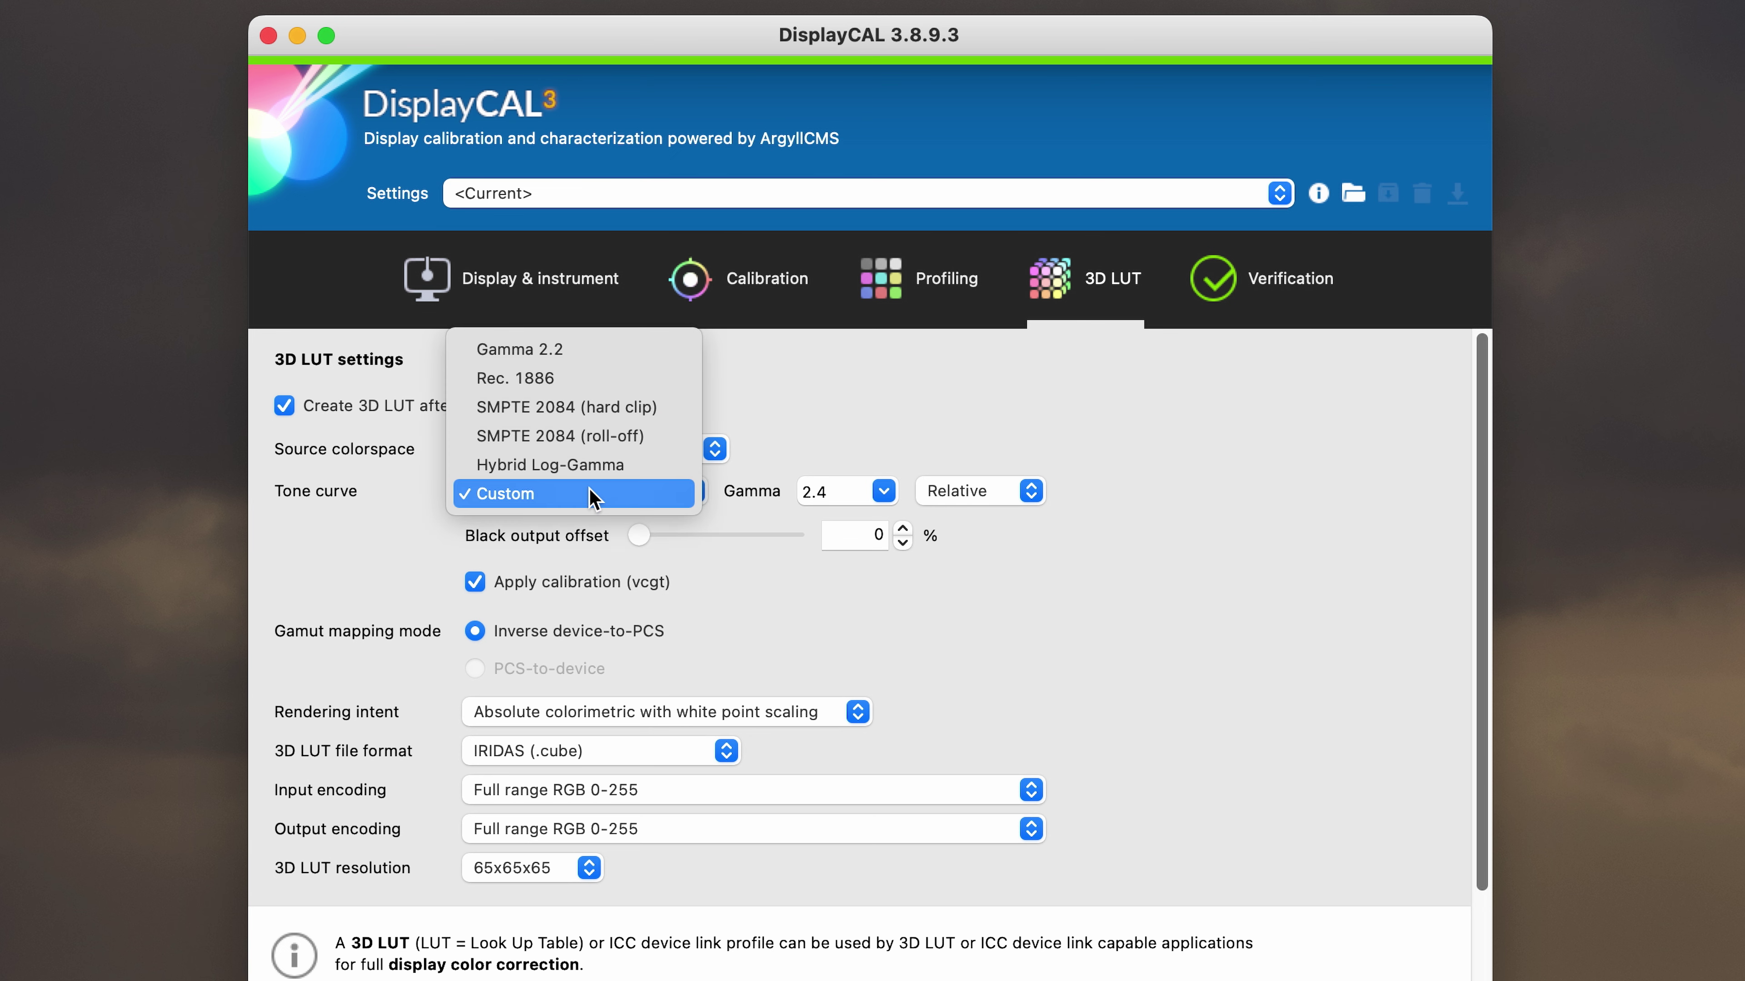
{"action": "left_click", "coordinate": [571, 385]}
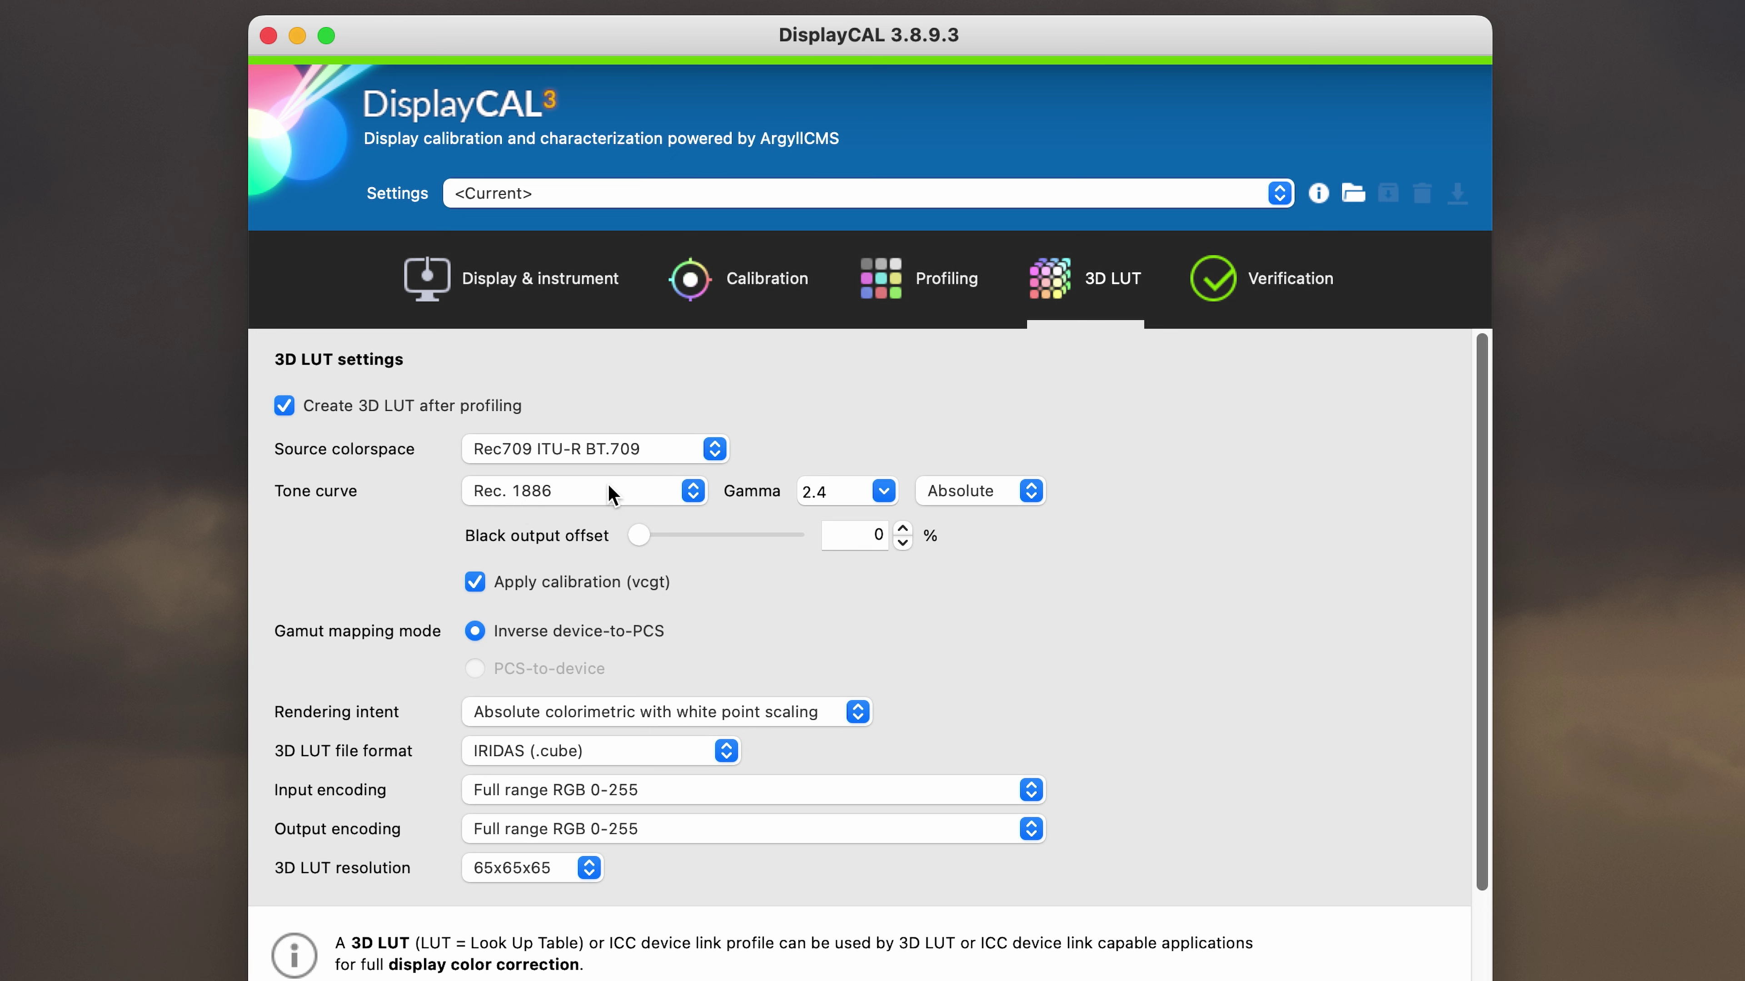
{"action": "left_click", "coordinate": [555, 506]}
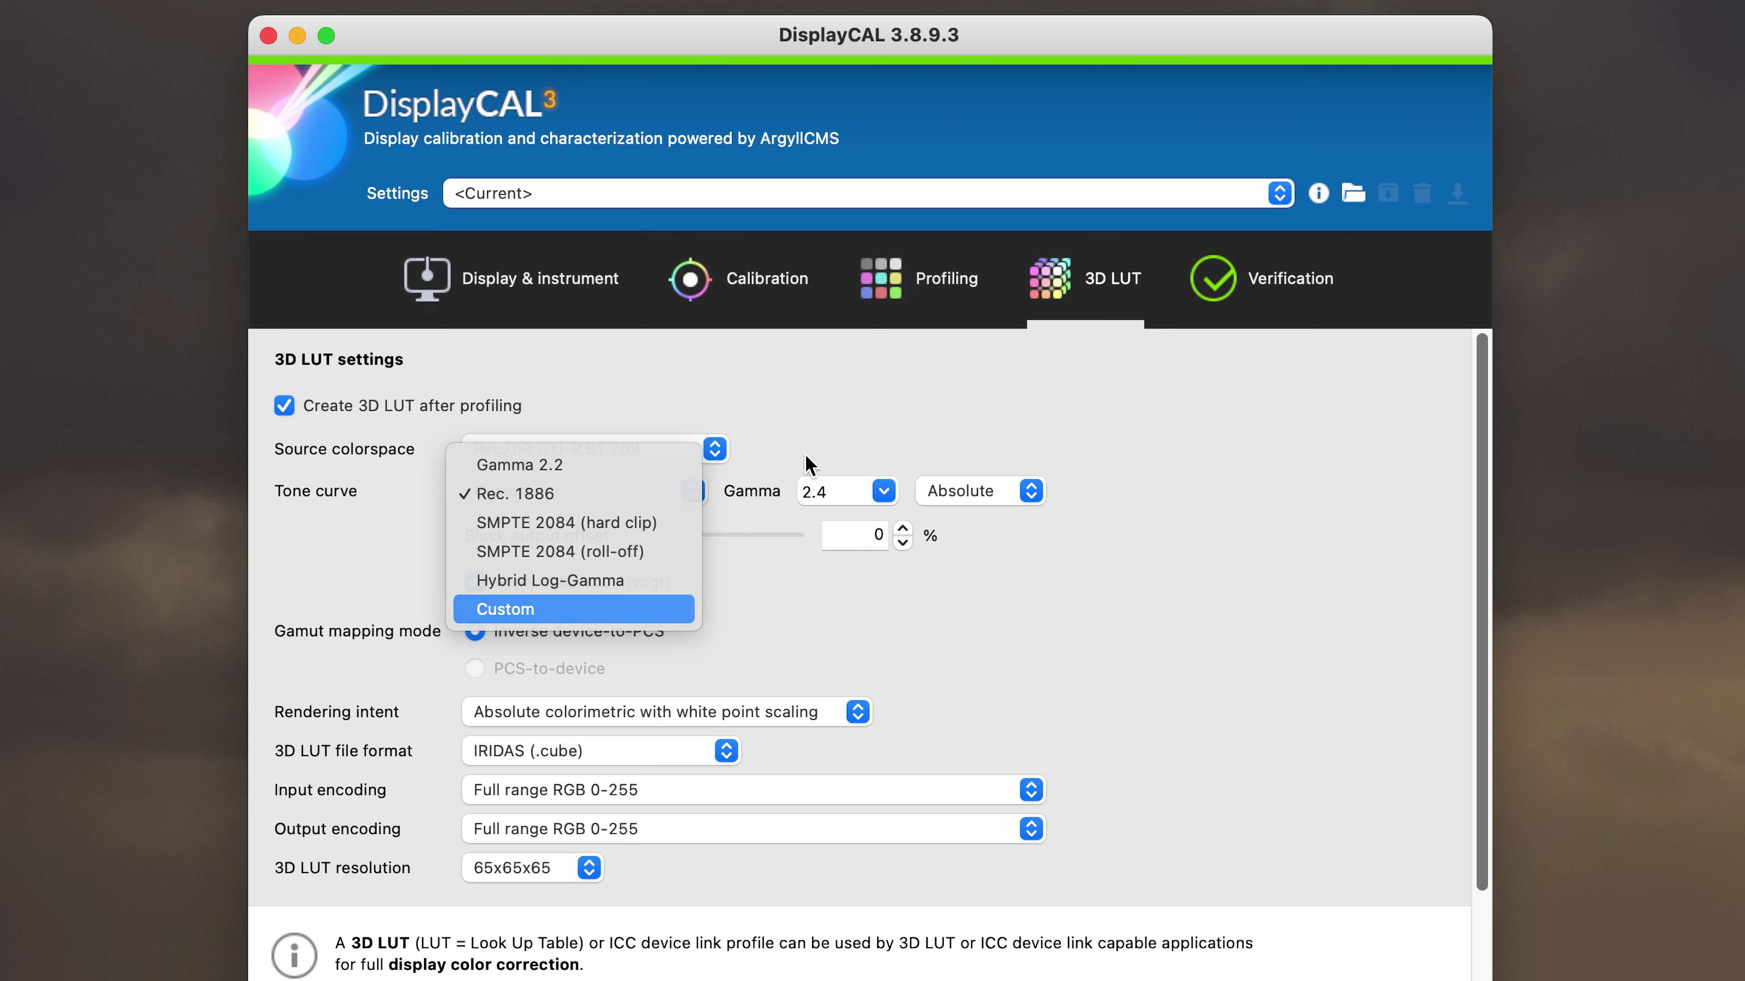
{"action": "left_click", "coordinate": [564, 606]}
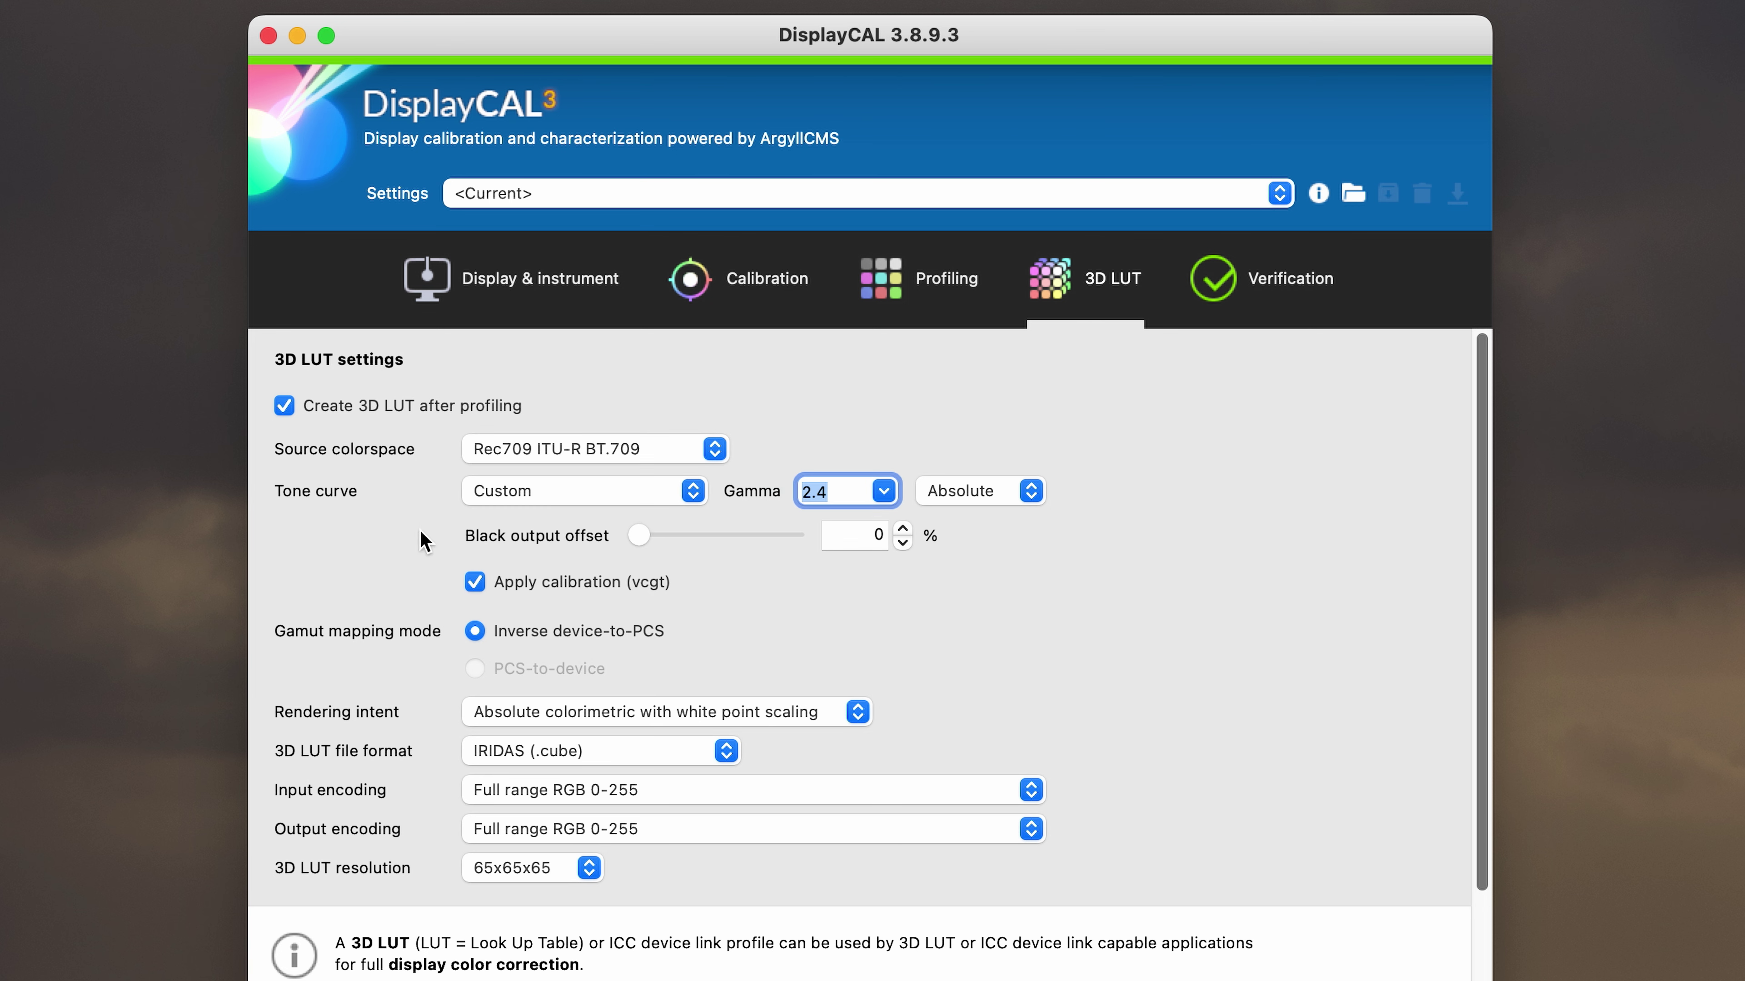
Drag black output offset to 100% and pick 33x33x33 as the 3D LUT resolution
{"action": "left_click_drag", "start_coordinate": [638, 541], "coordinate": [796, 537]}
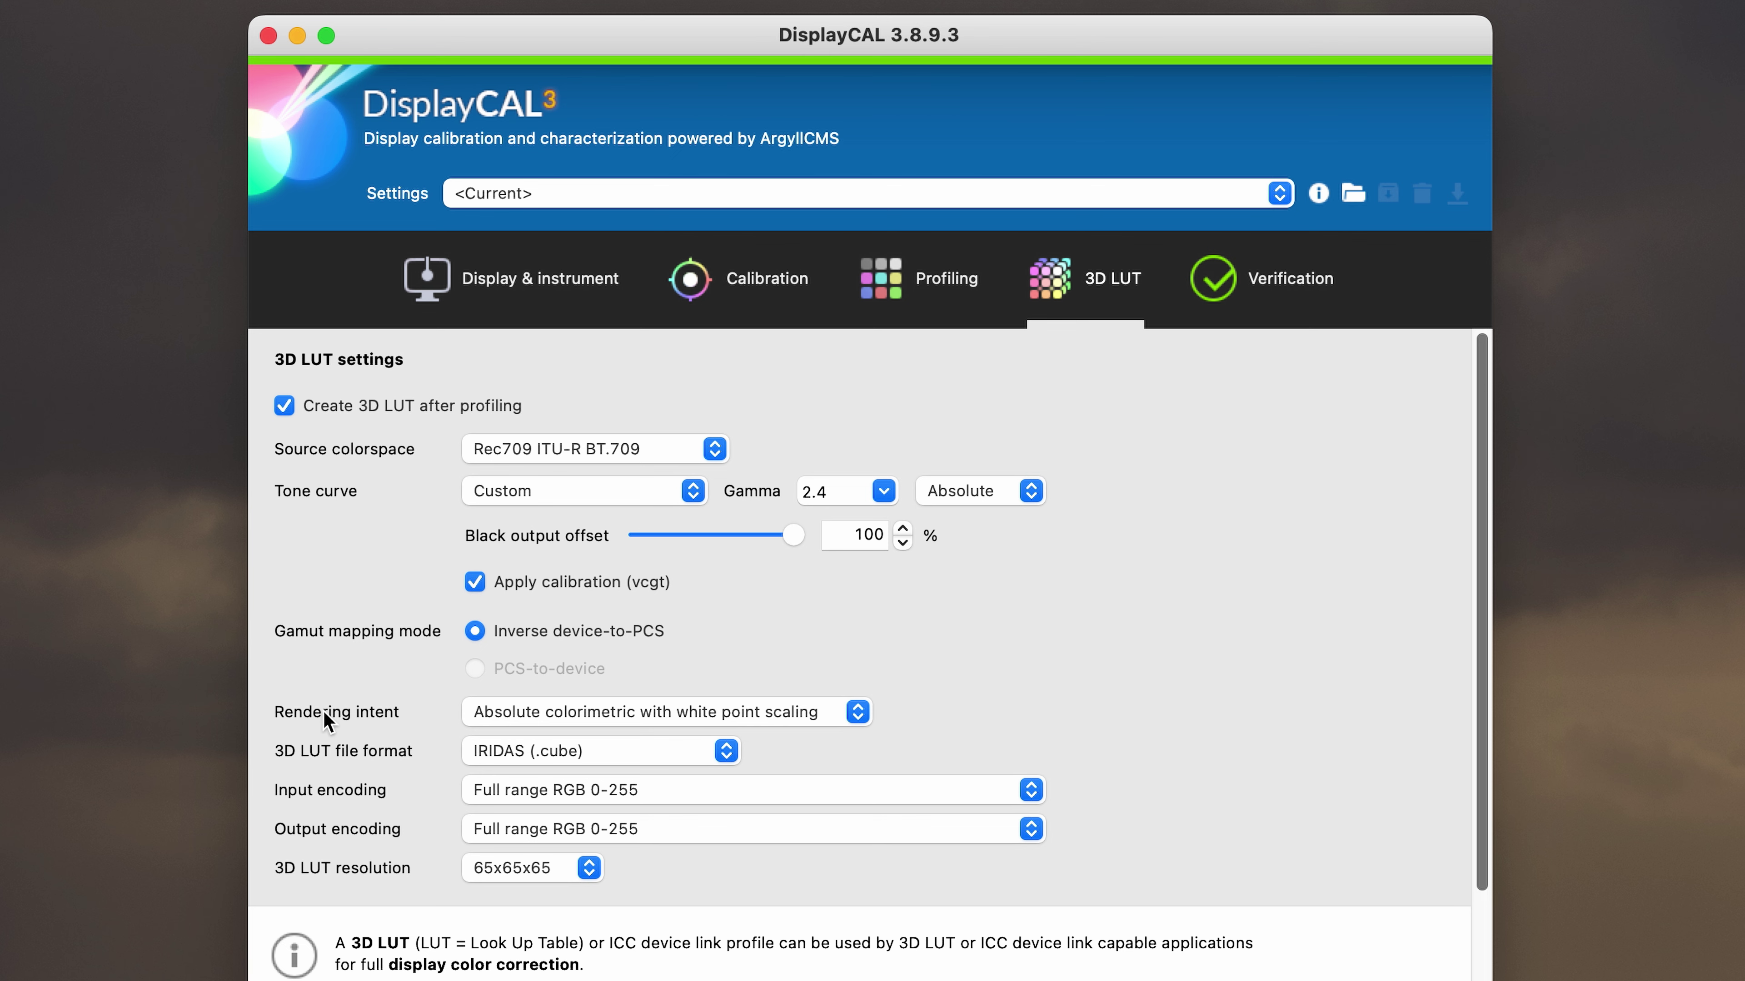
{"action": "scroll", "coordinate": [360, 716], "scroll_direction": "down", "scroll_amount": 1}
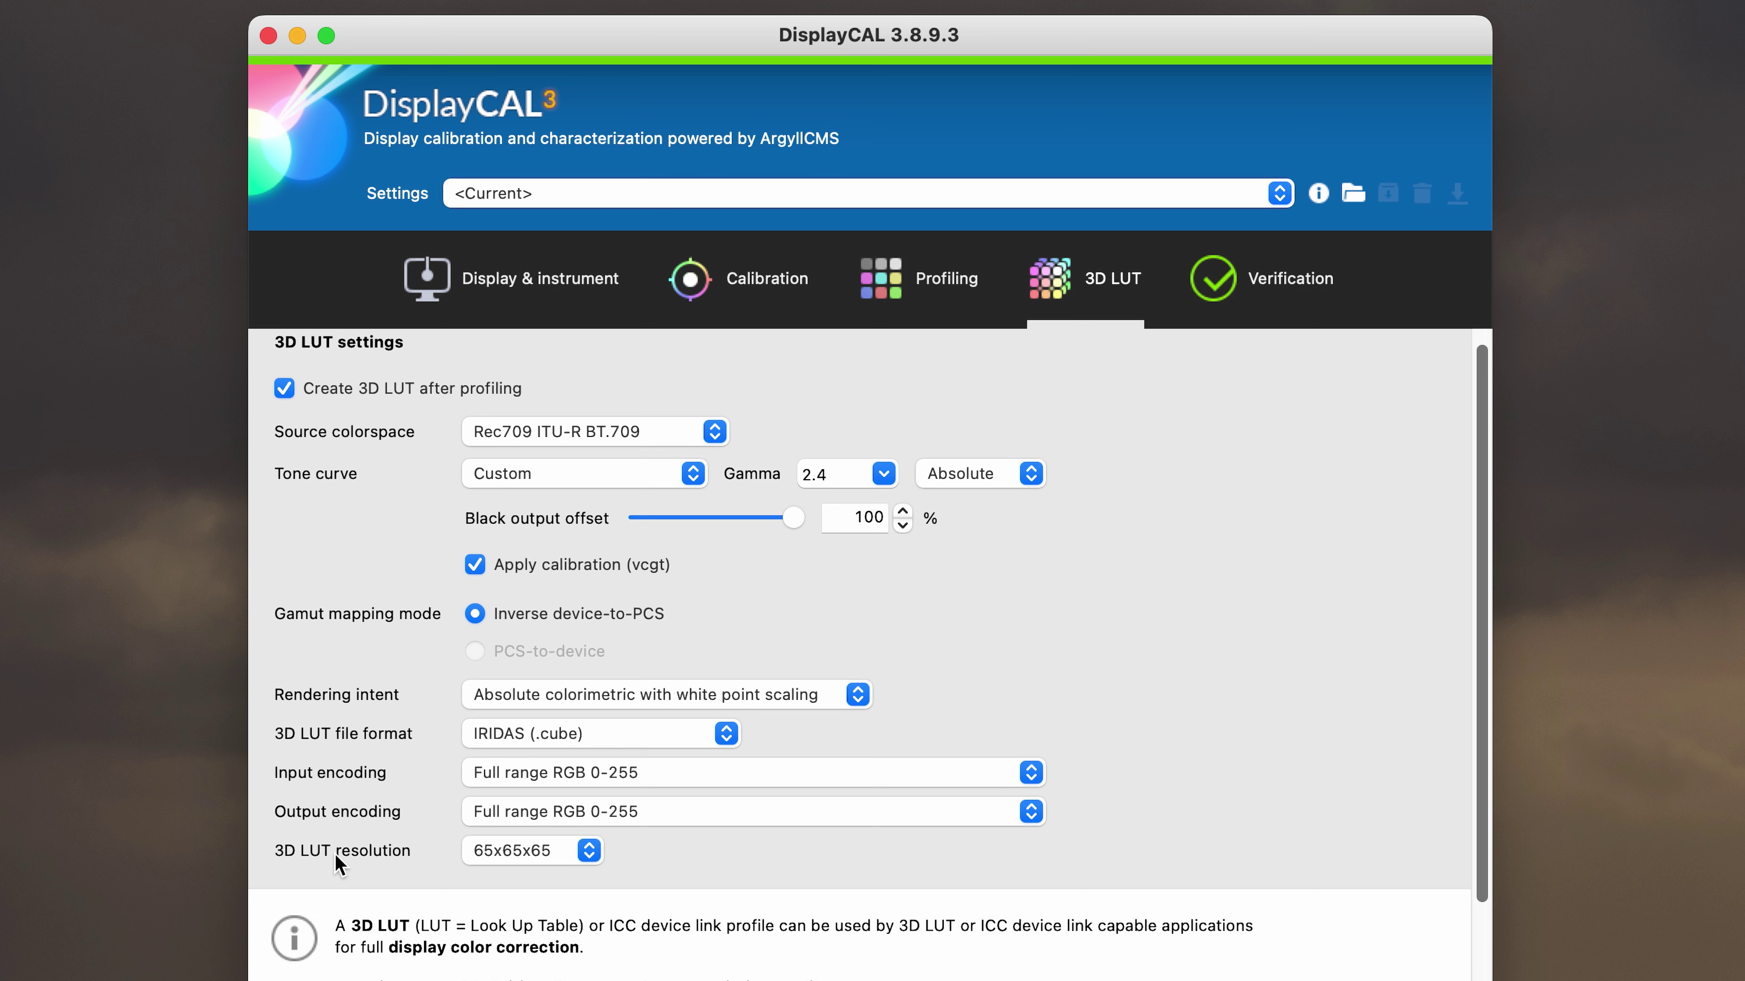
{"action": "left_click", "coordinate": [504, 852]}
{"action": "left_click", "coordinate": [511, 795]}
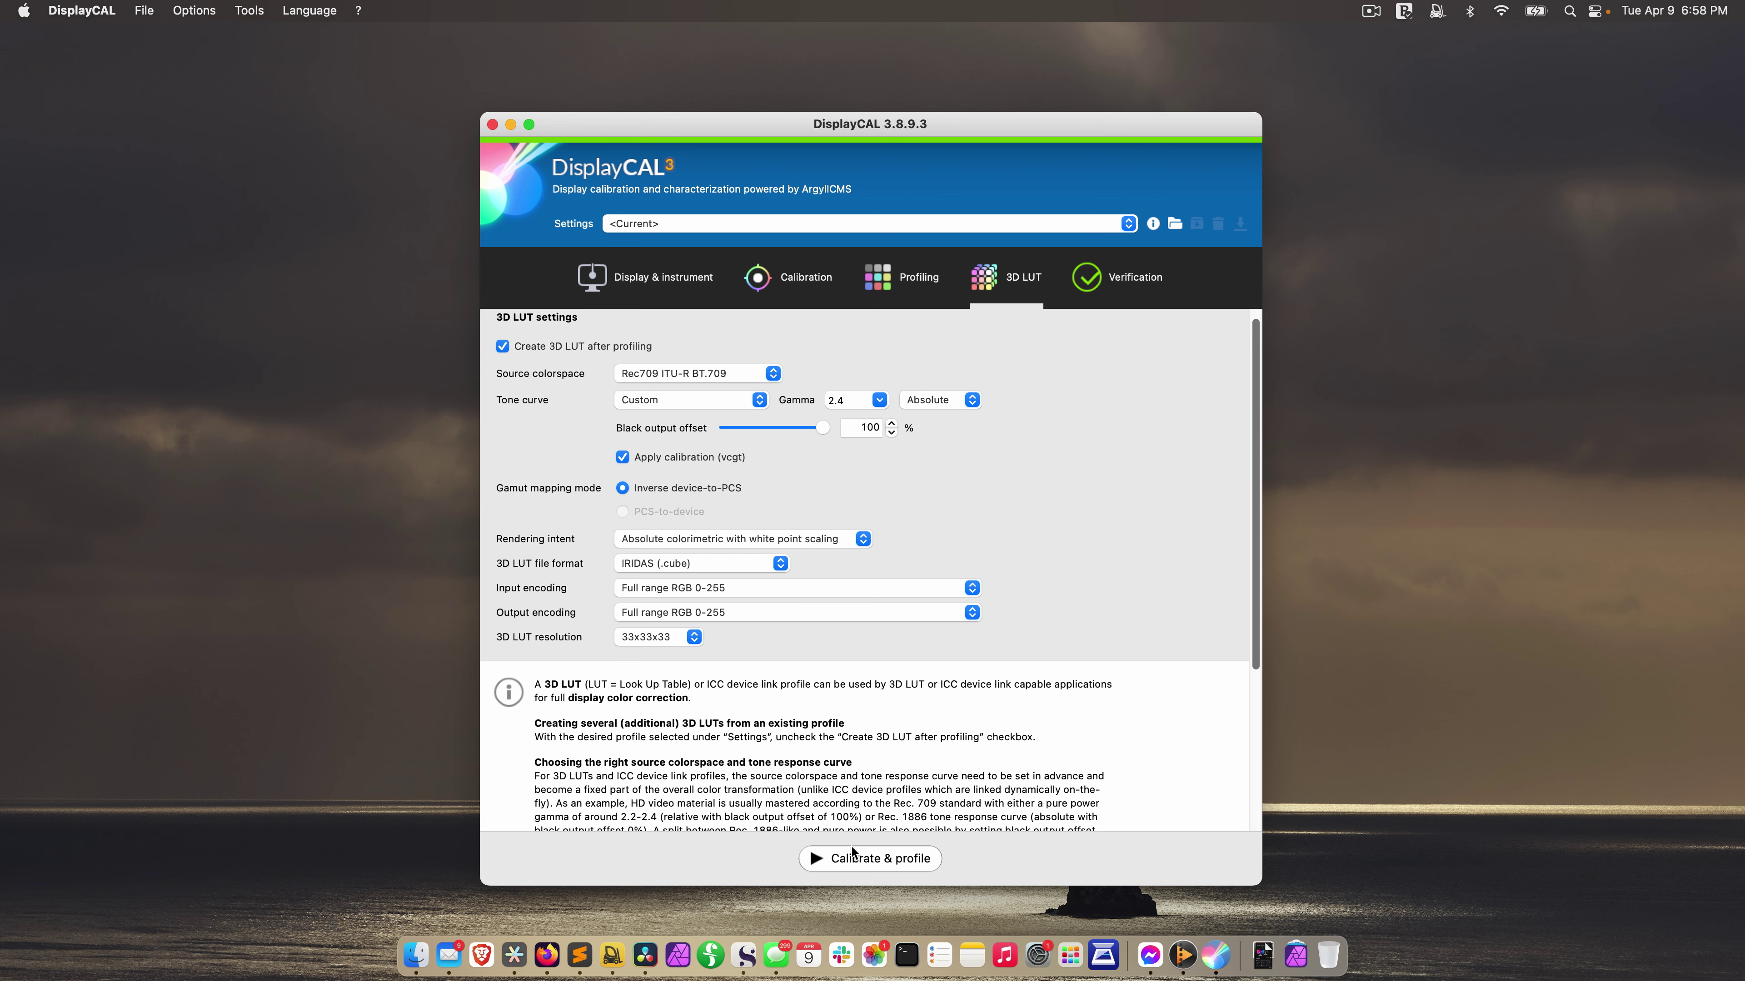
Launch Calibrate & profile, declining the Apple CMM profile-type change, so it awaits connection on port 20002
{"action": "left_click", "coordinate": [872, 861]}
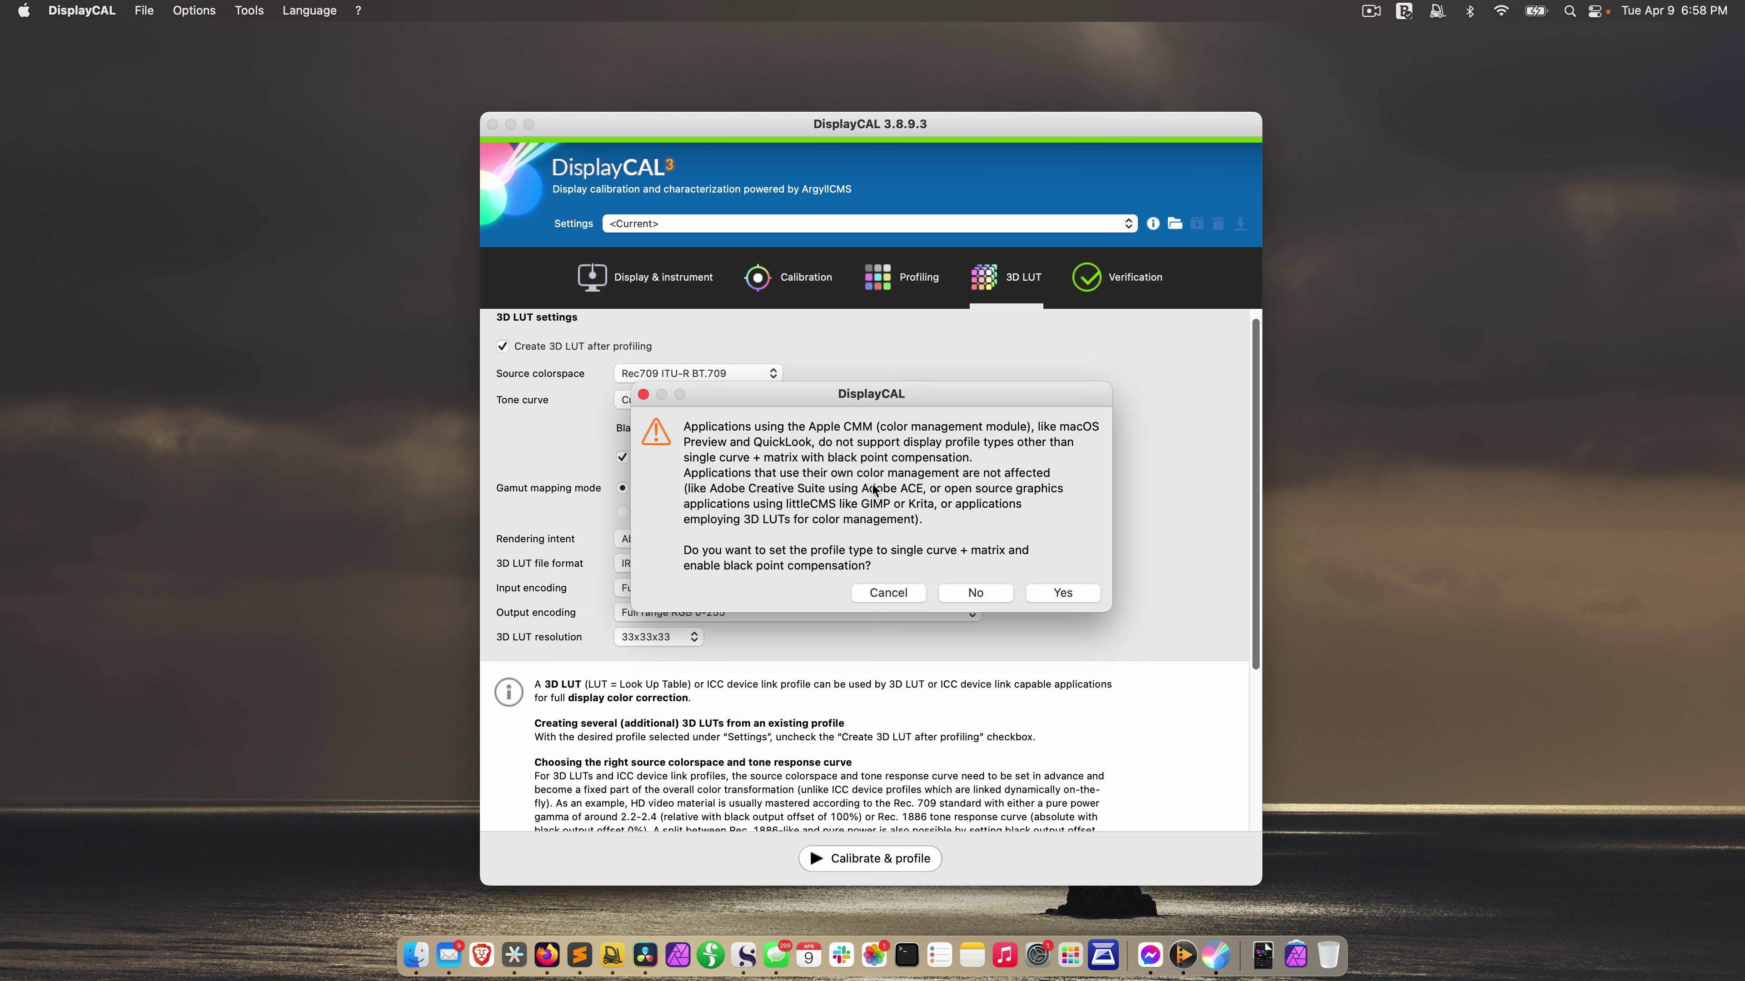
{"action": "key", "text": "Escape"}
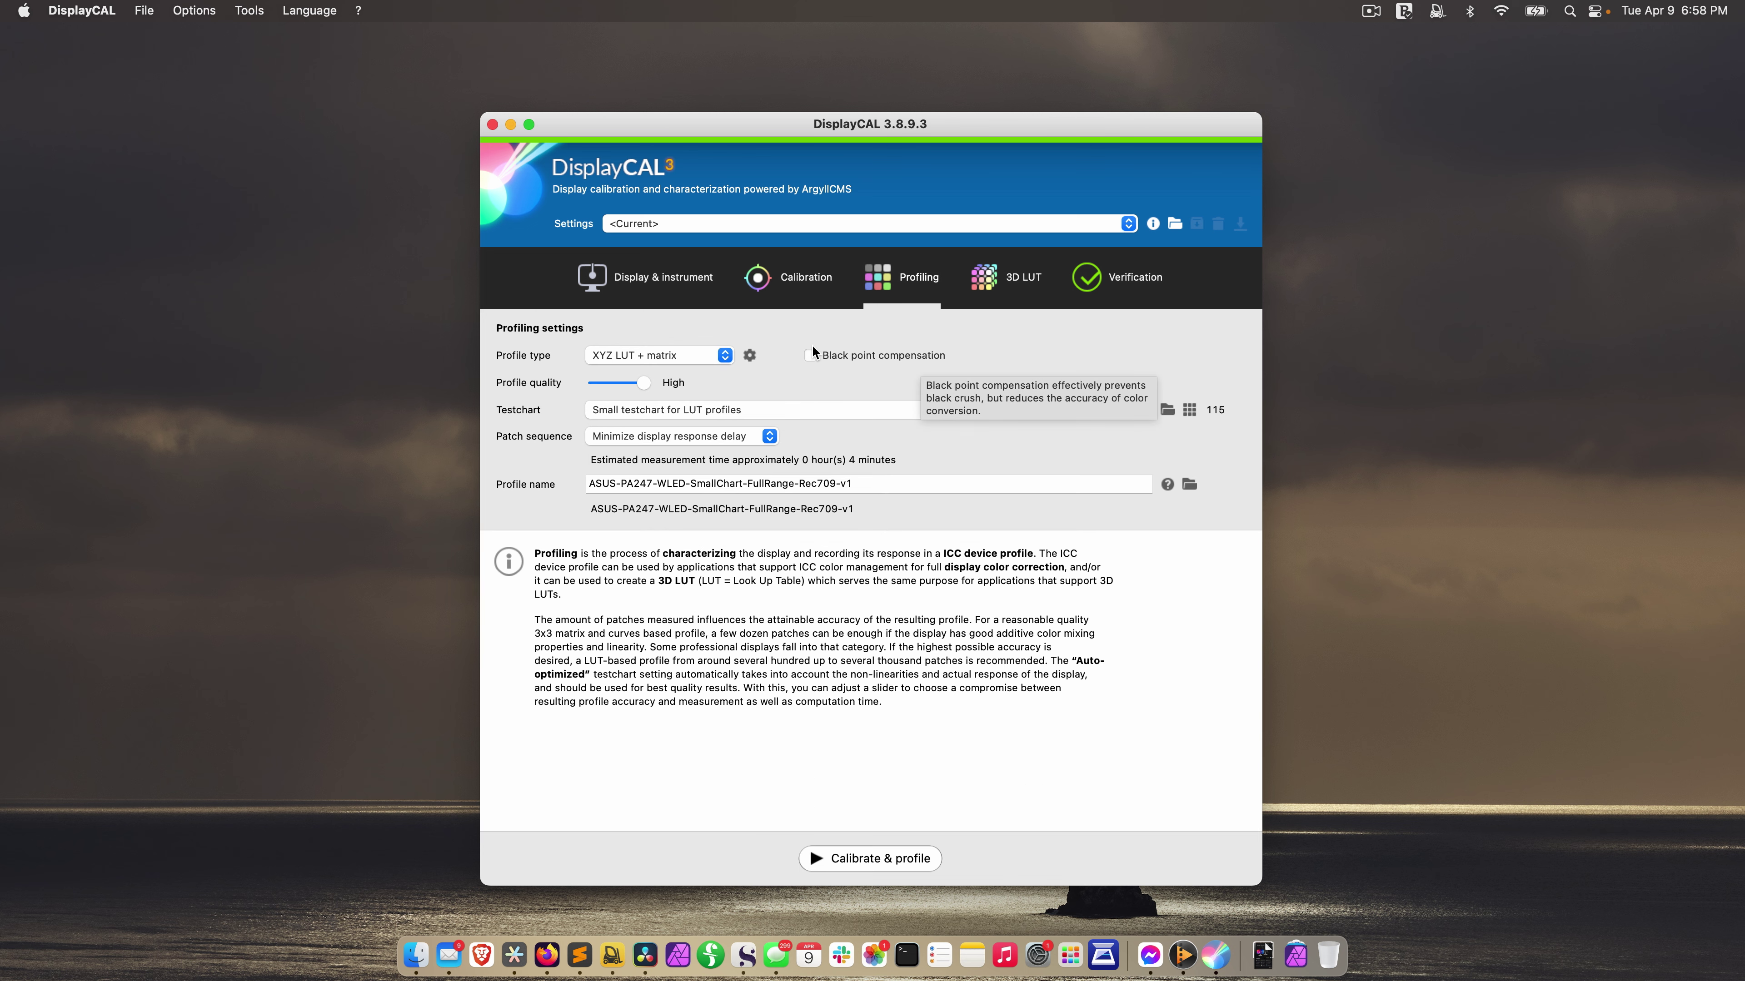
{"action": "left_click", "coordinate": [817, 352]}
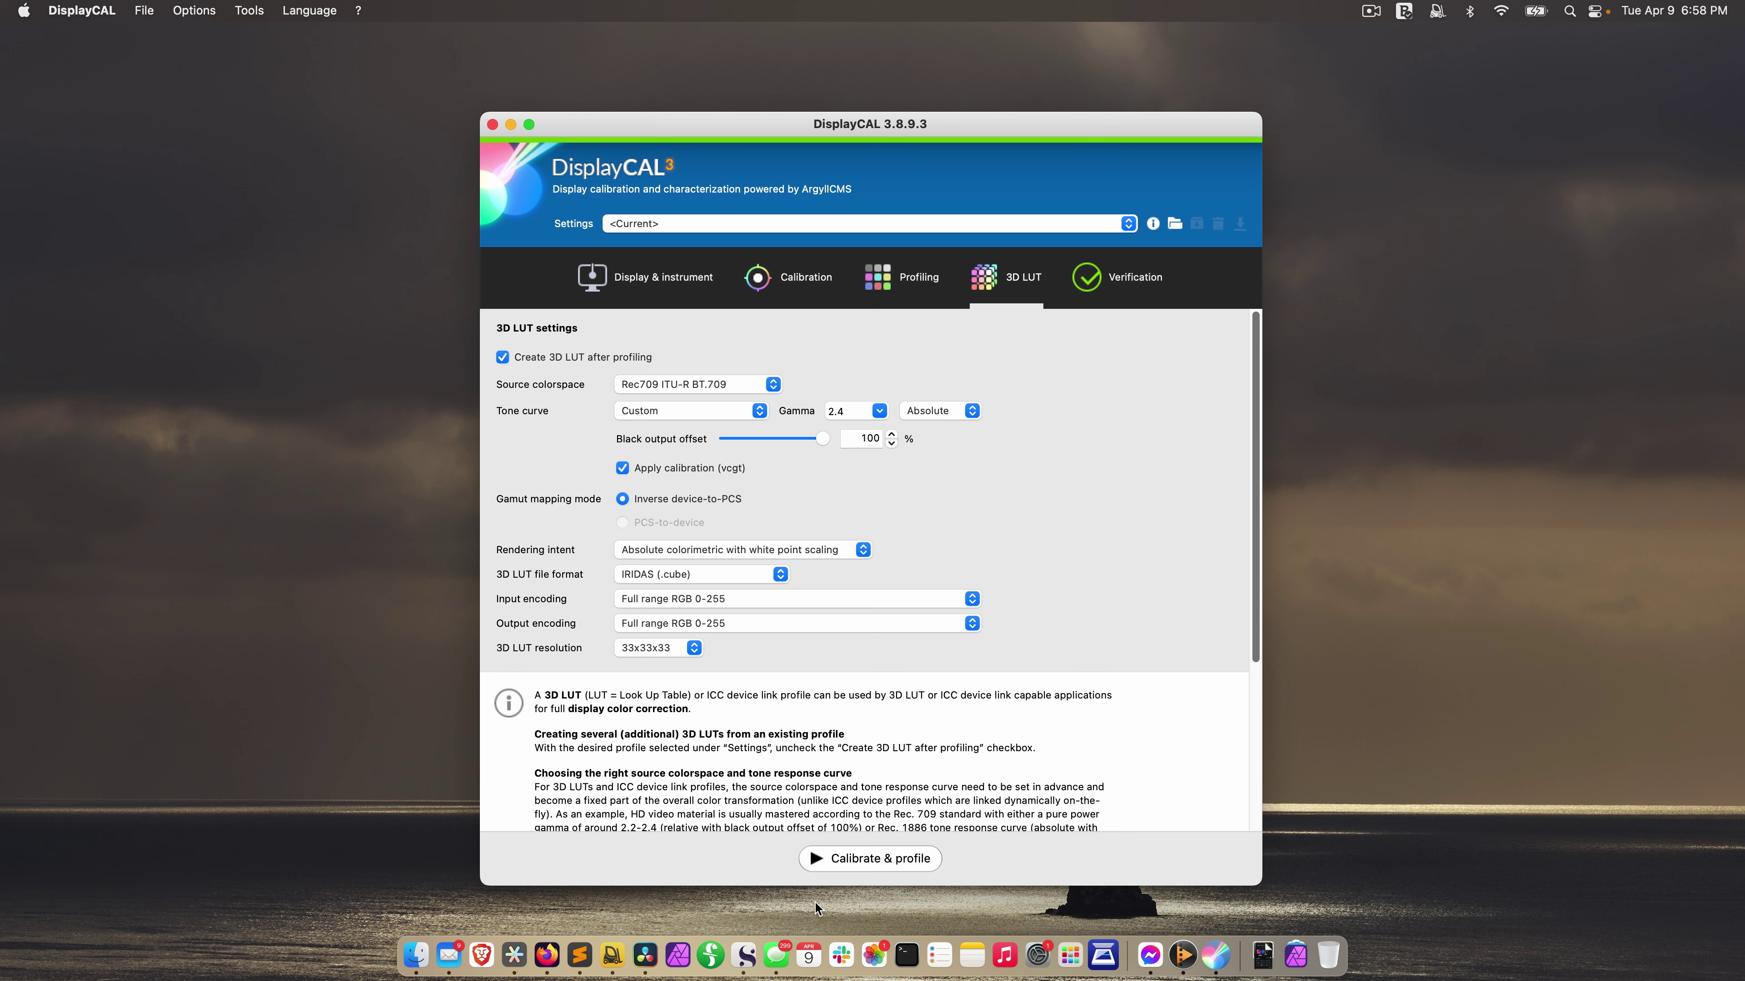
{"action": "left_click", "coordinate": [856, 859]}
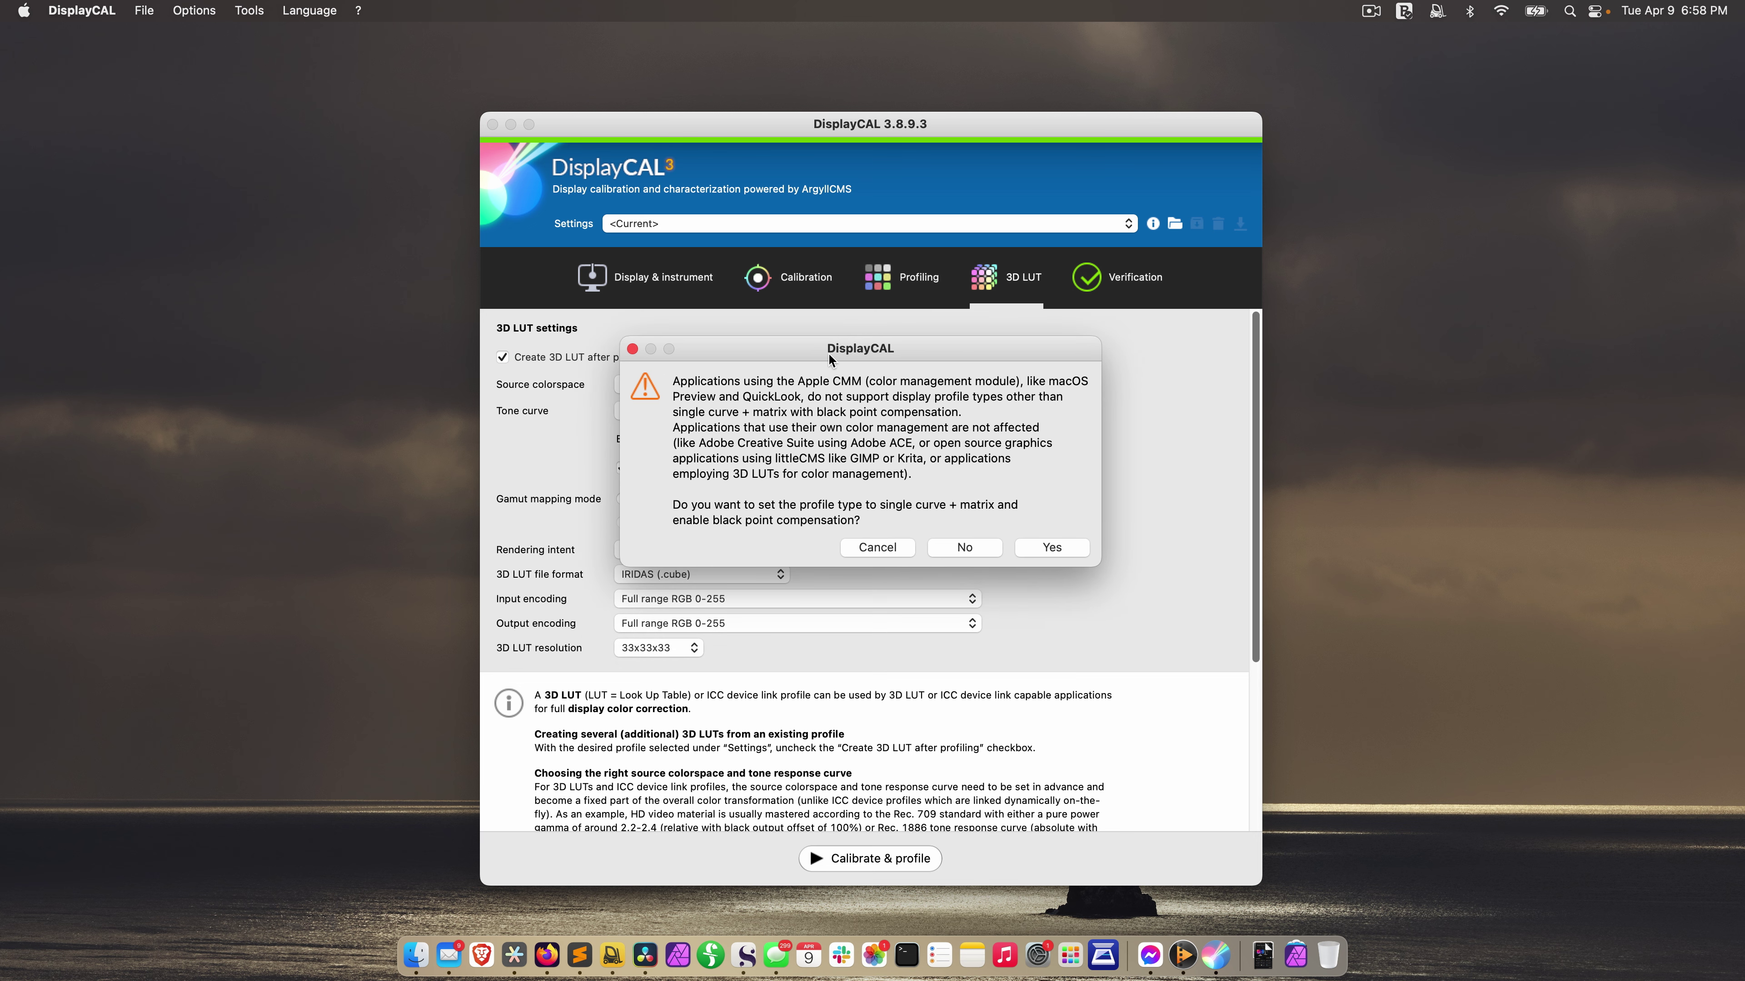
{"action": "left_click", "coordinate": [964, 549]}
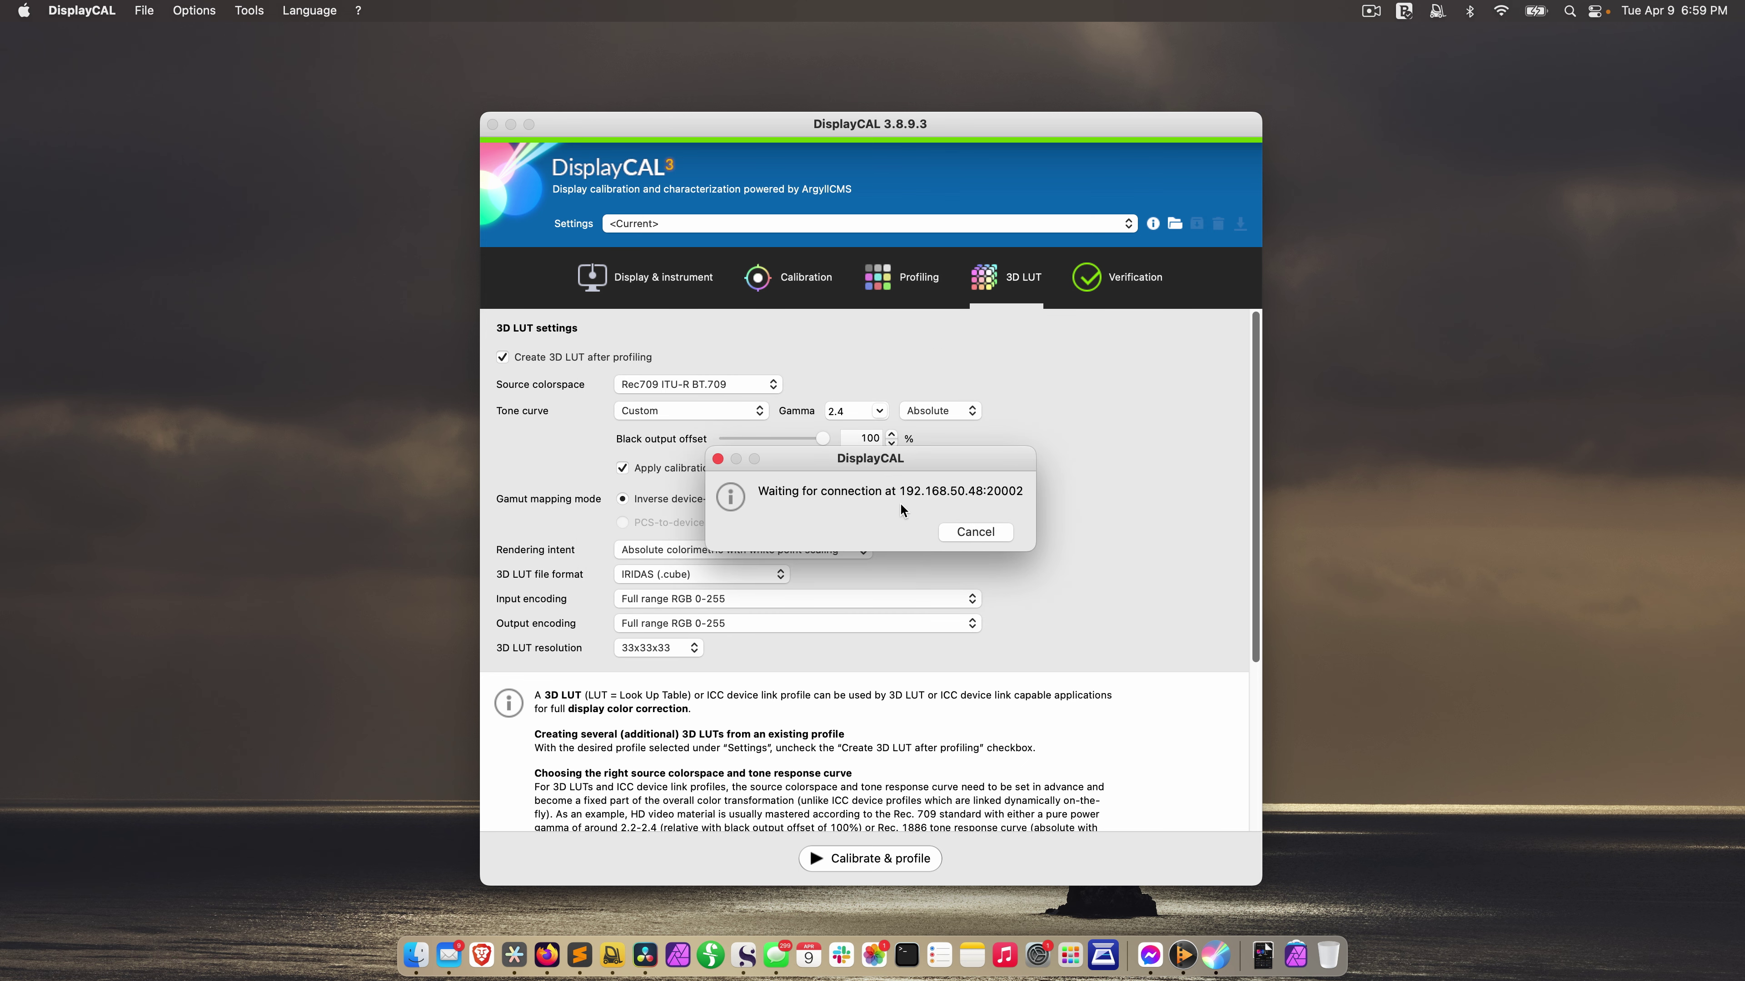
From Resolve's Color page, connect Portrait Displays Calman calibration to 192.168.50.48
{"action": "key", "text": "super+Tab"}
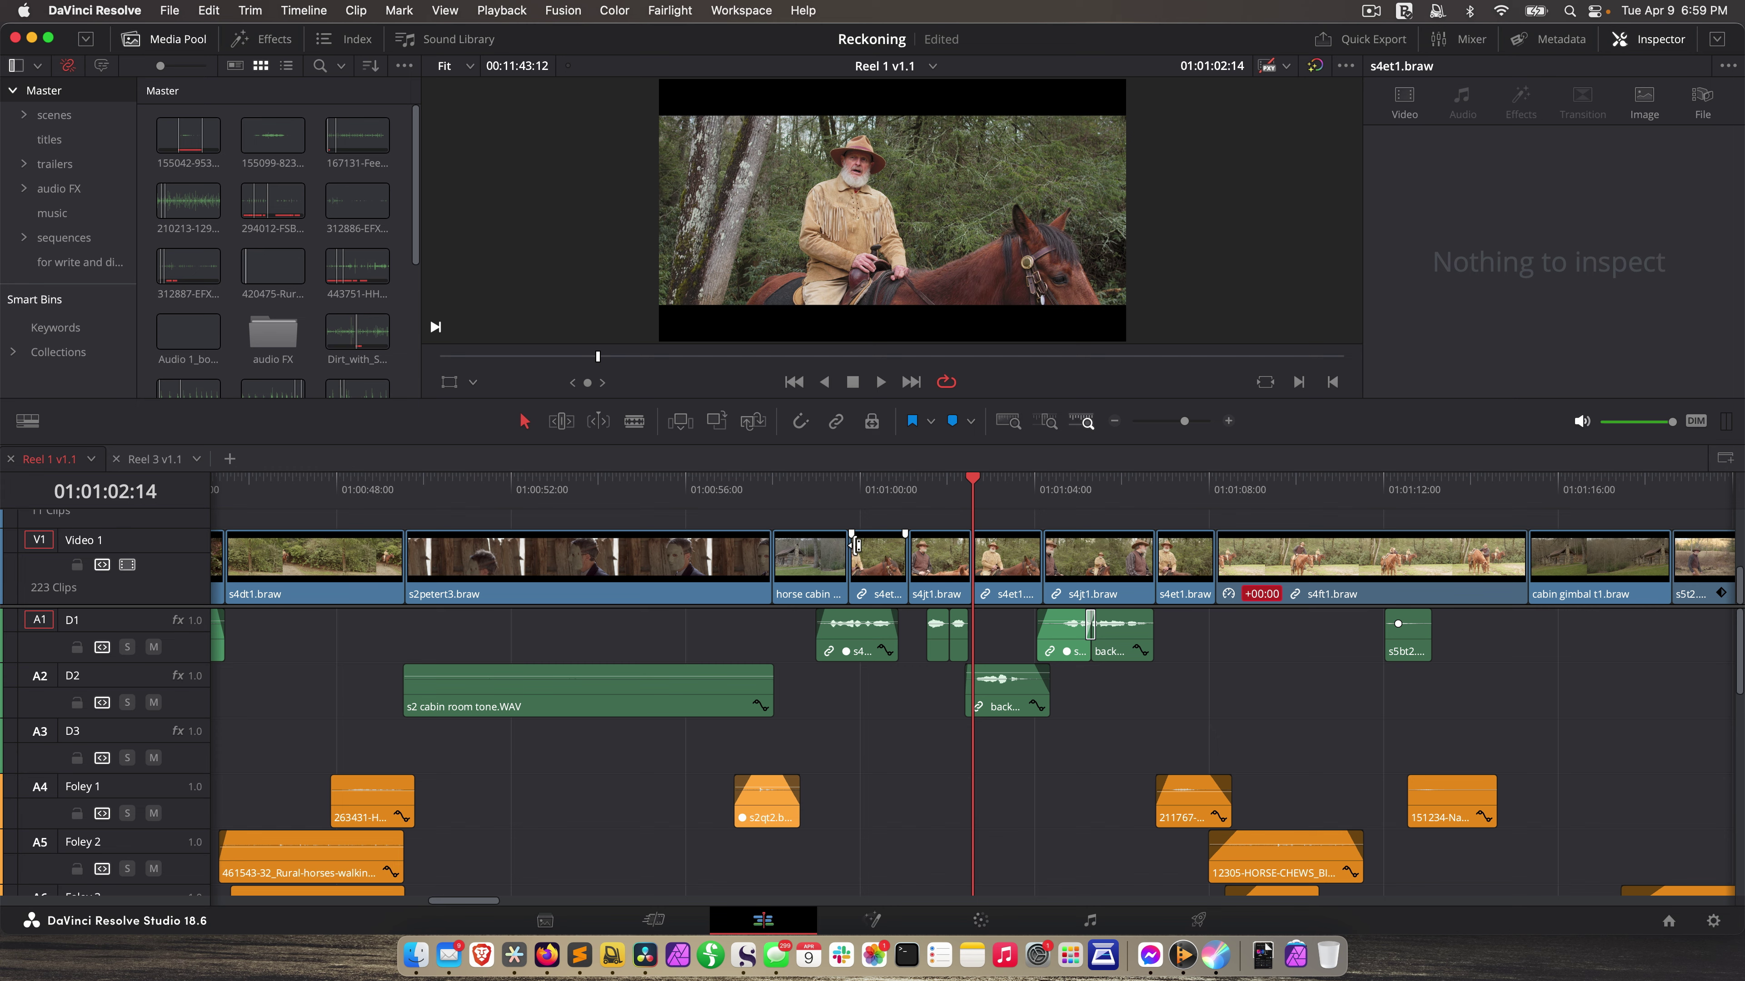
{"action": "key", "text": "shift+6"}
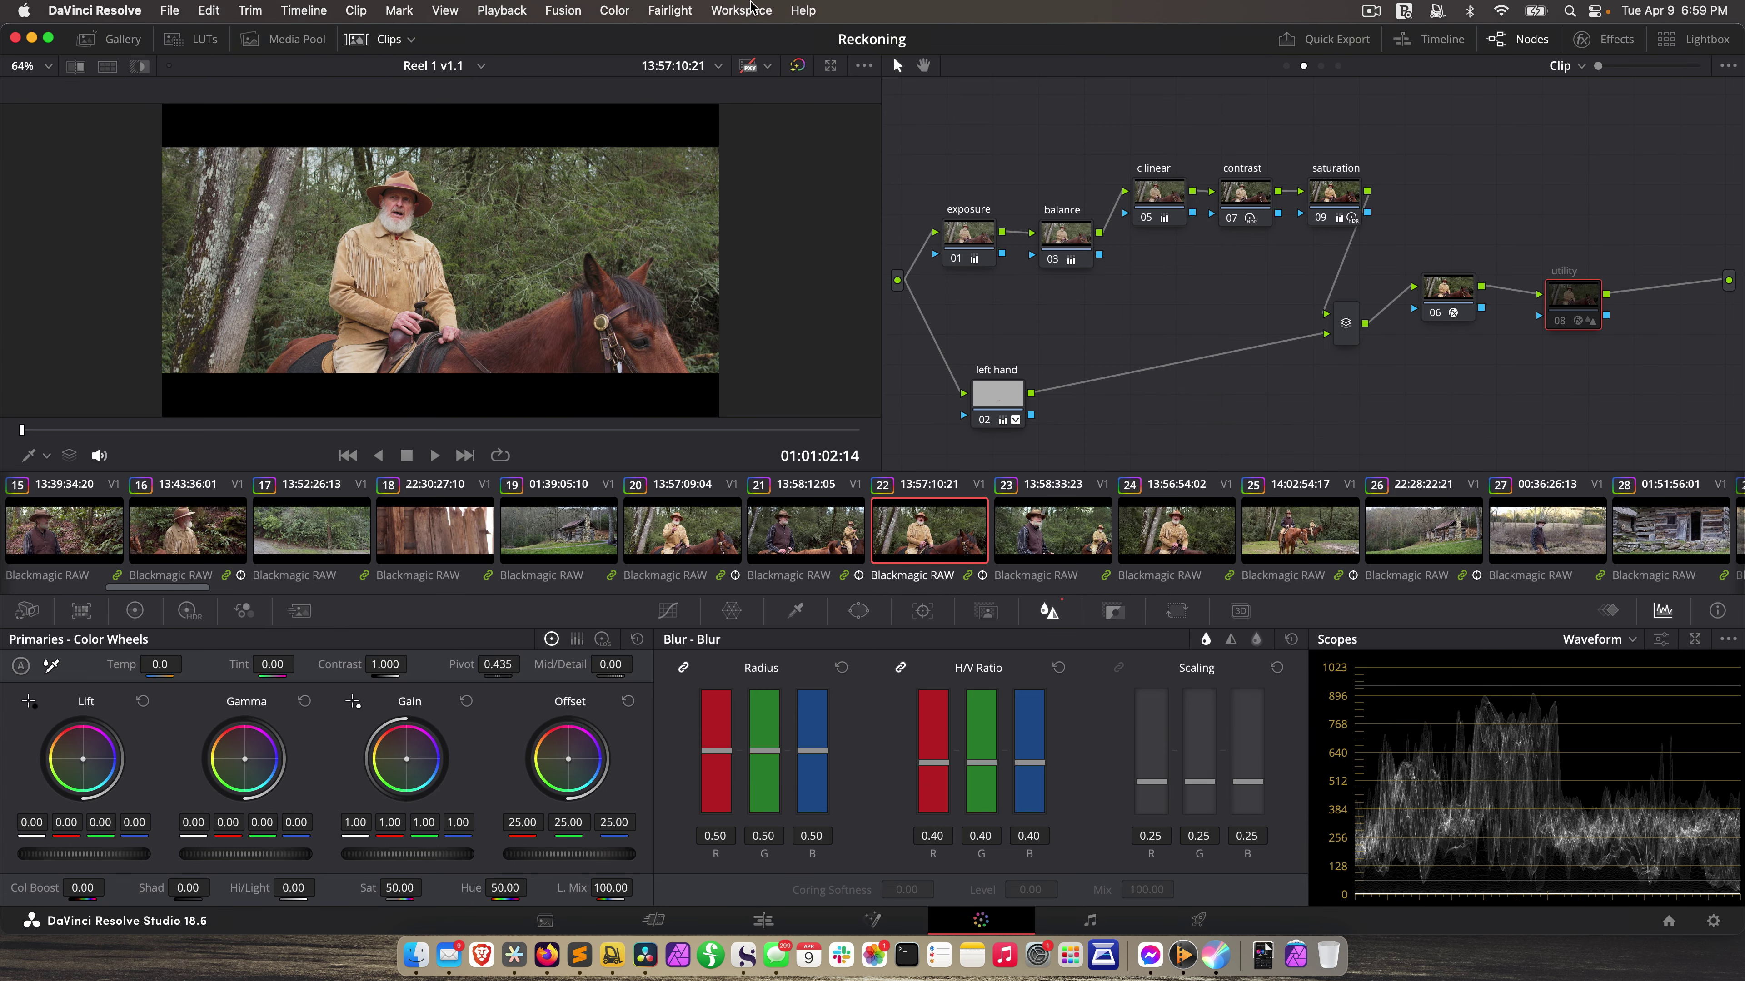
{"action": "left_click", "coordinate": [750, 8]}
{"action": "mouse_move", "coordinate": [769, 600]}
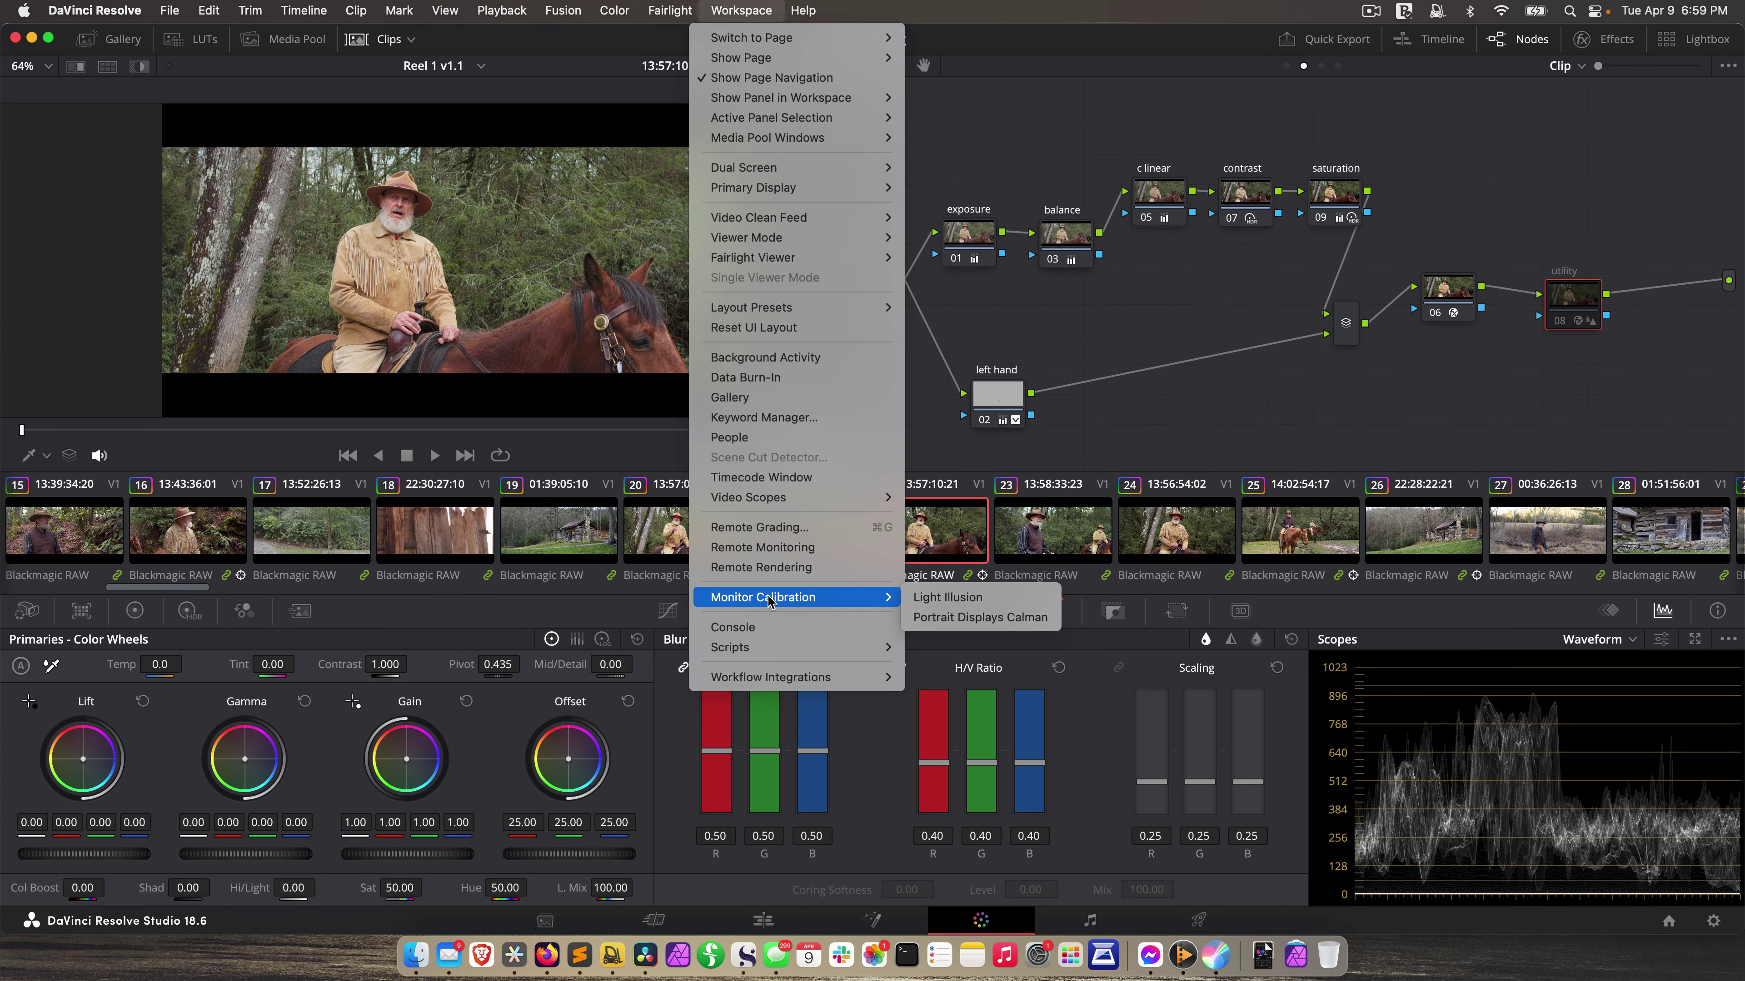
{"action": "left_click", "coordinate": [1006, 625]}
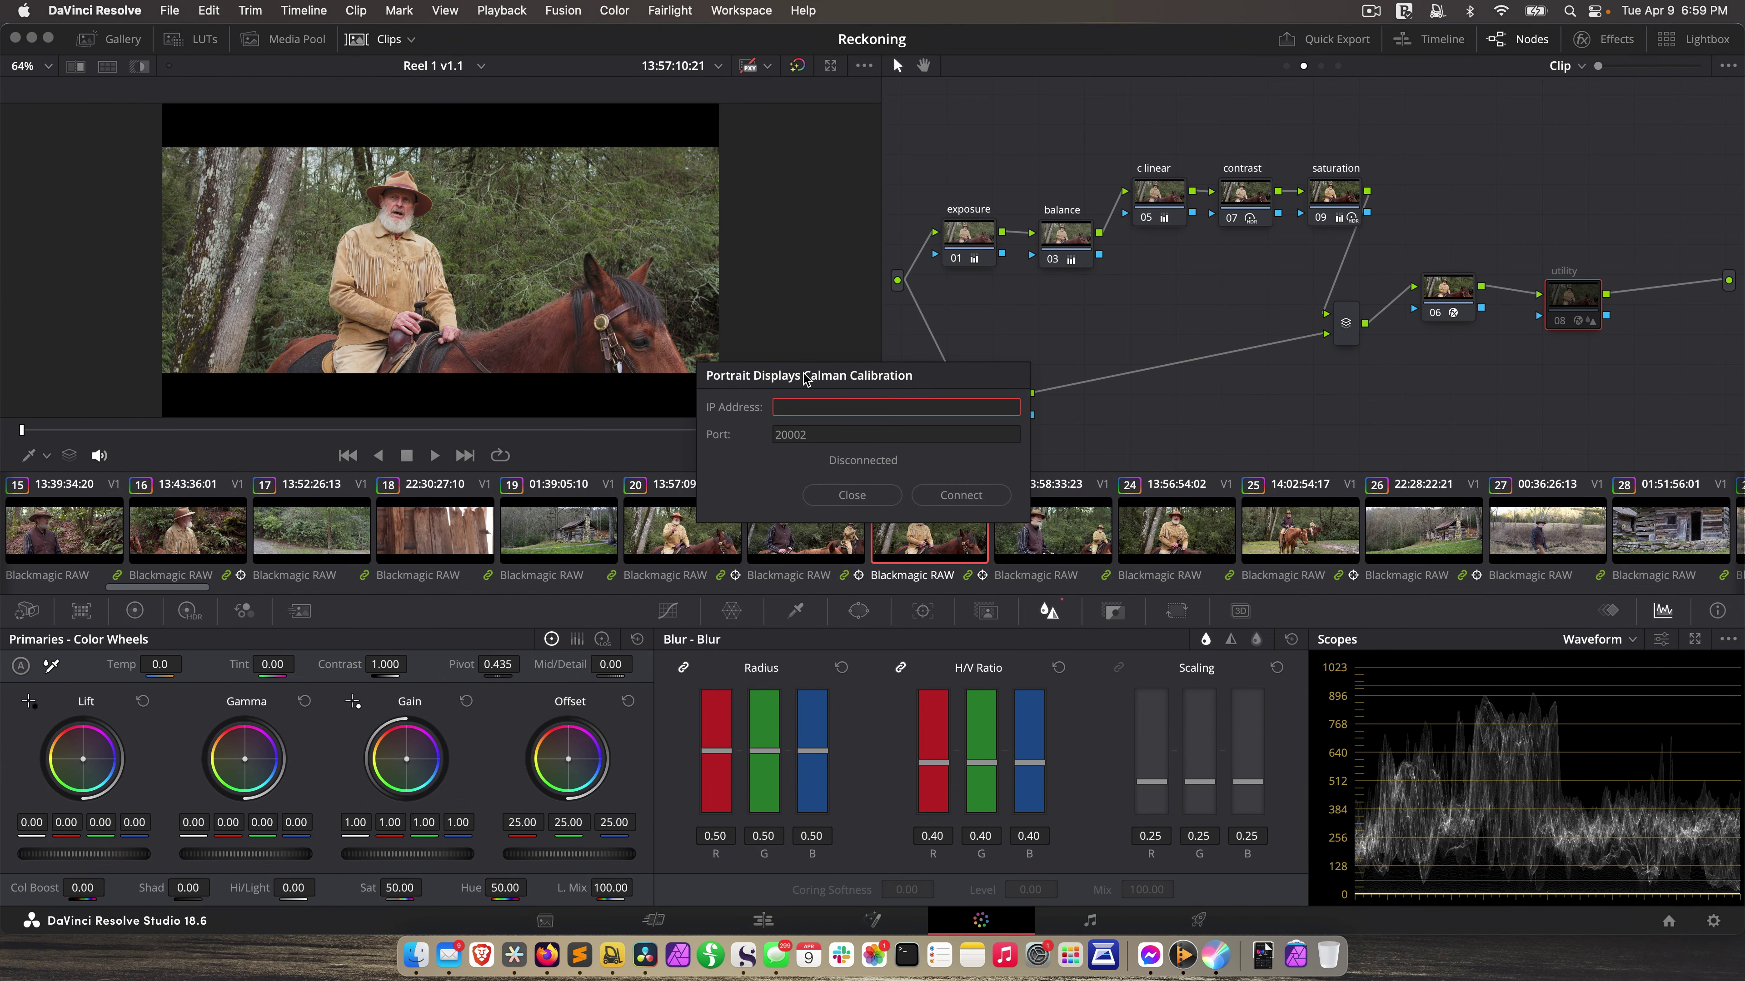
{"action": "type", "text": "192.168.50.48"}
{"action": "left_click", "coordinate": [944, 497]}
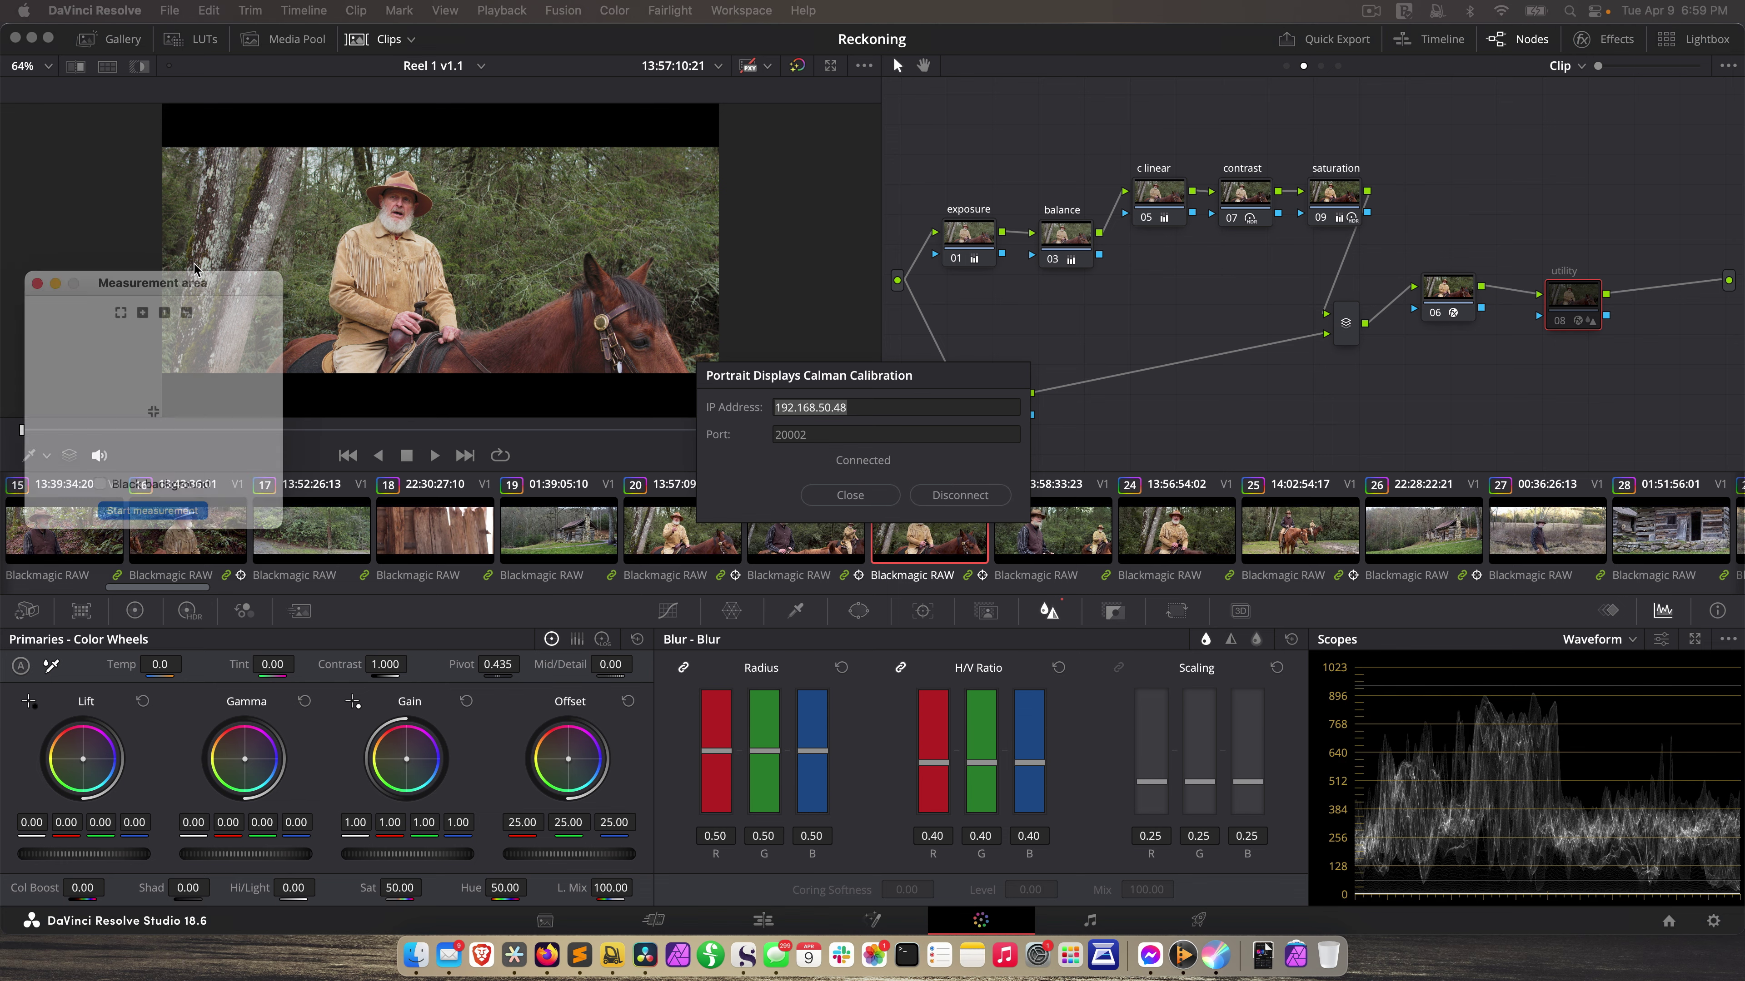
Move the measurement patch window onto the working desktop and position it
{"action": "left_click_drag", "start_coordinate": [187, 243], "coordinate": [322, 276]}
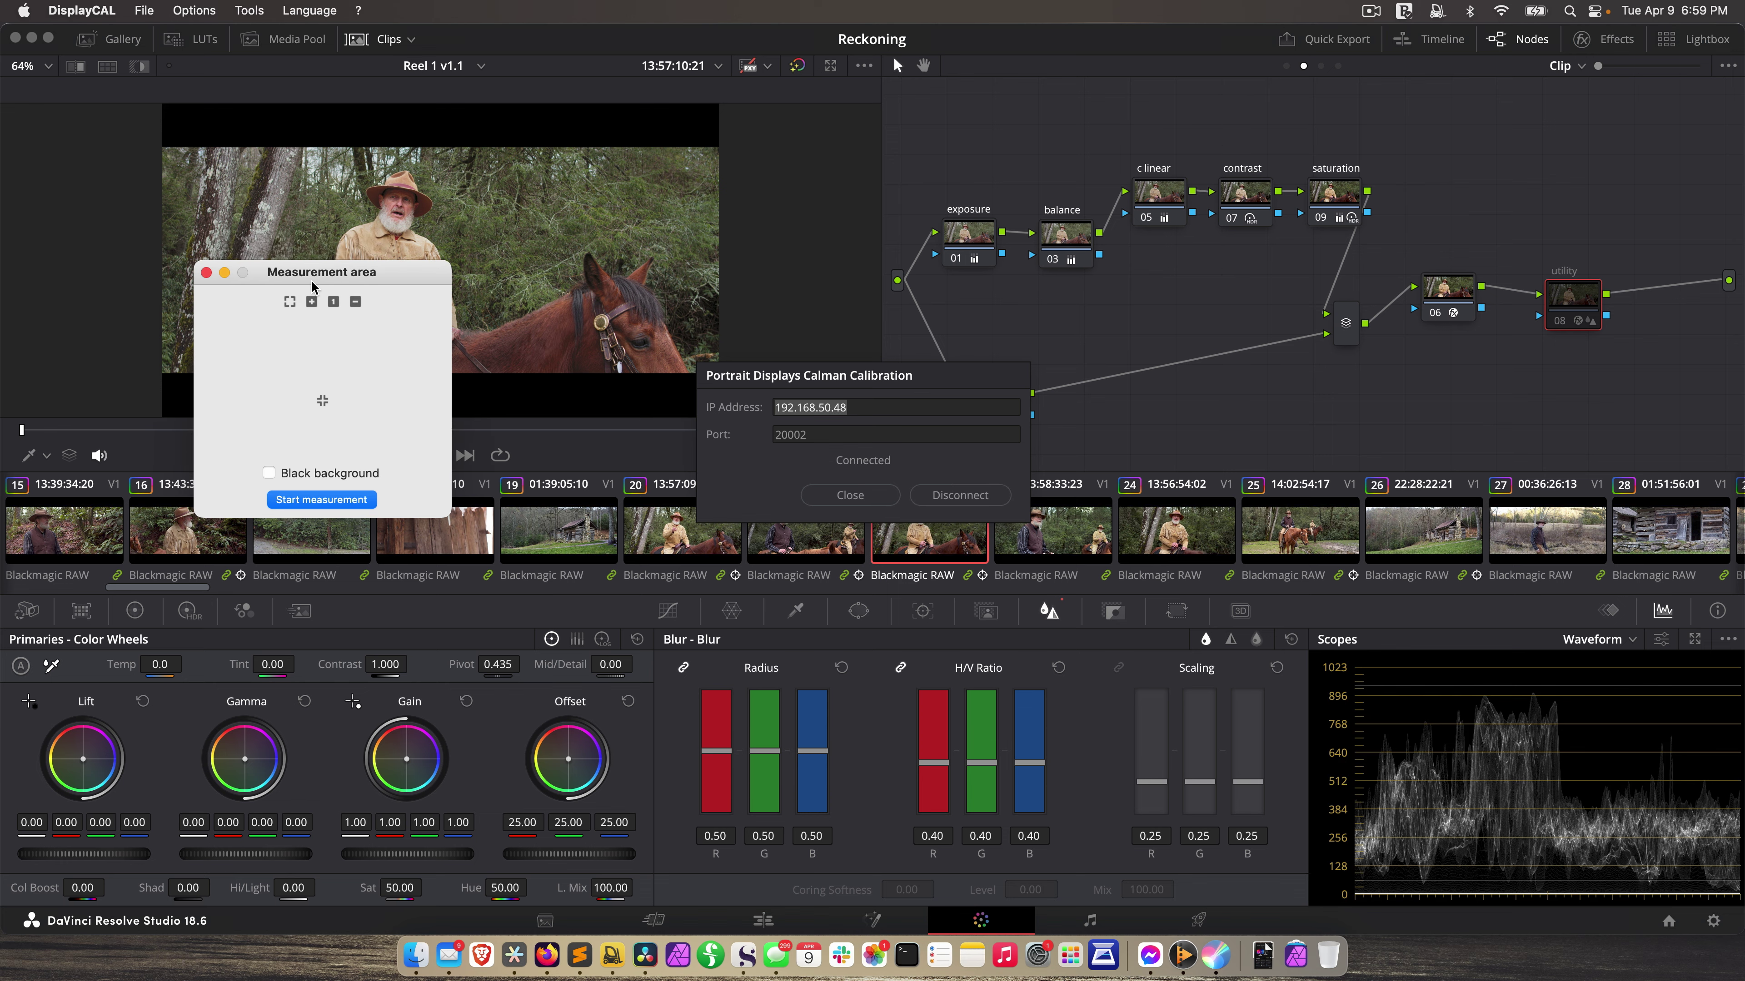
{"action": "key", "text": "ctrl+Up"}
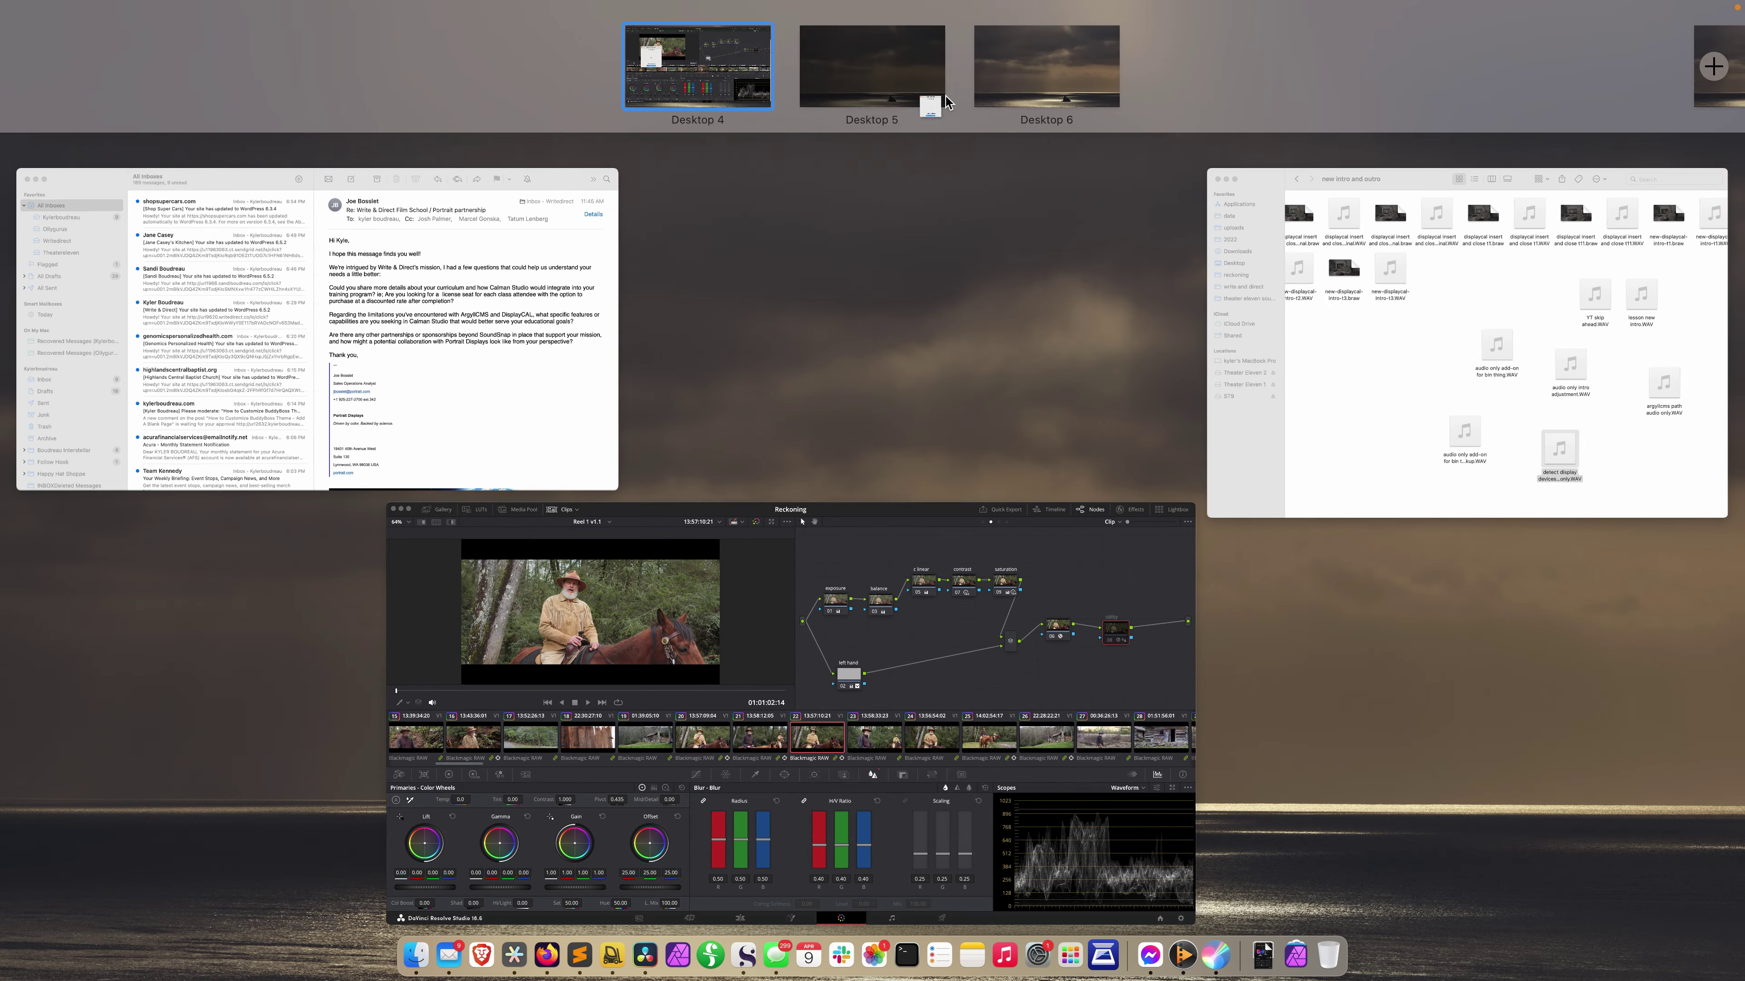
{"action": "left_click", "coordinate": [752, 136]}
{"action": "left_click_drag", "start_coordinate": [428, 268], "coordinate": [521, 202]}
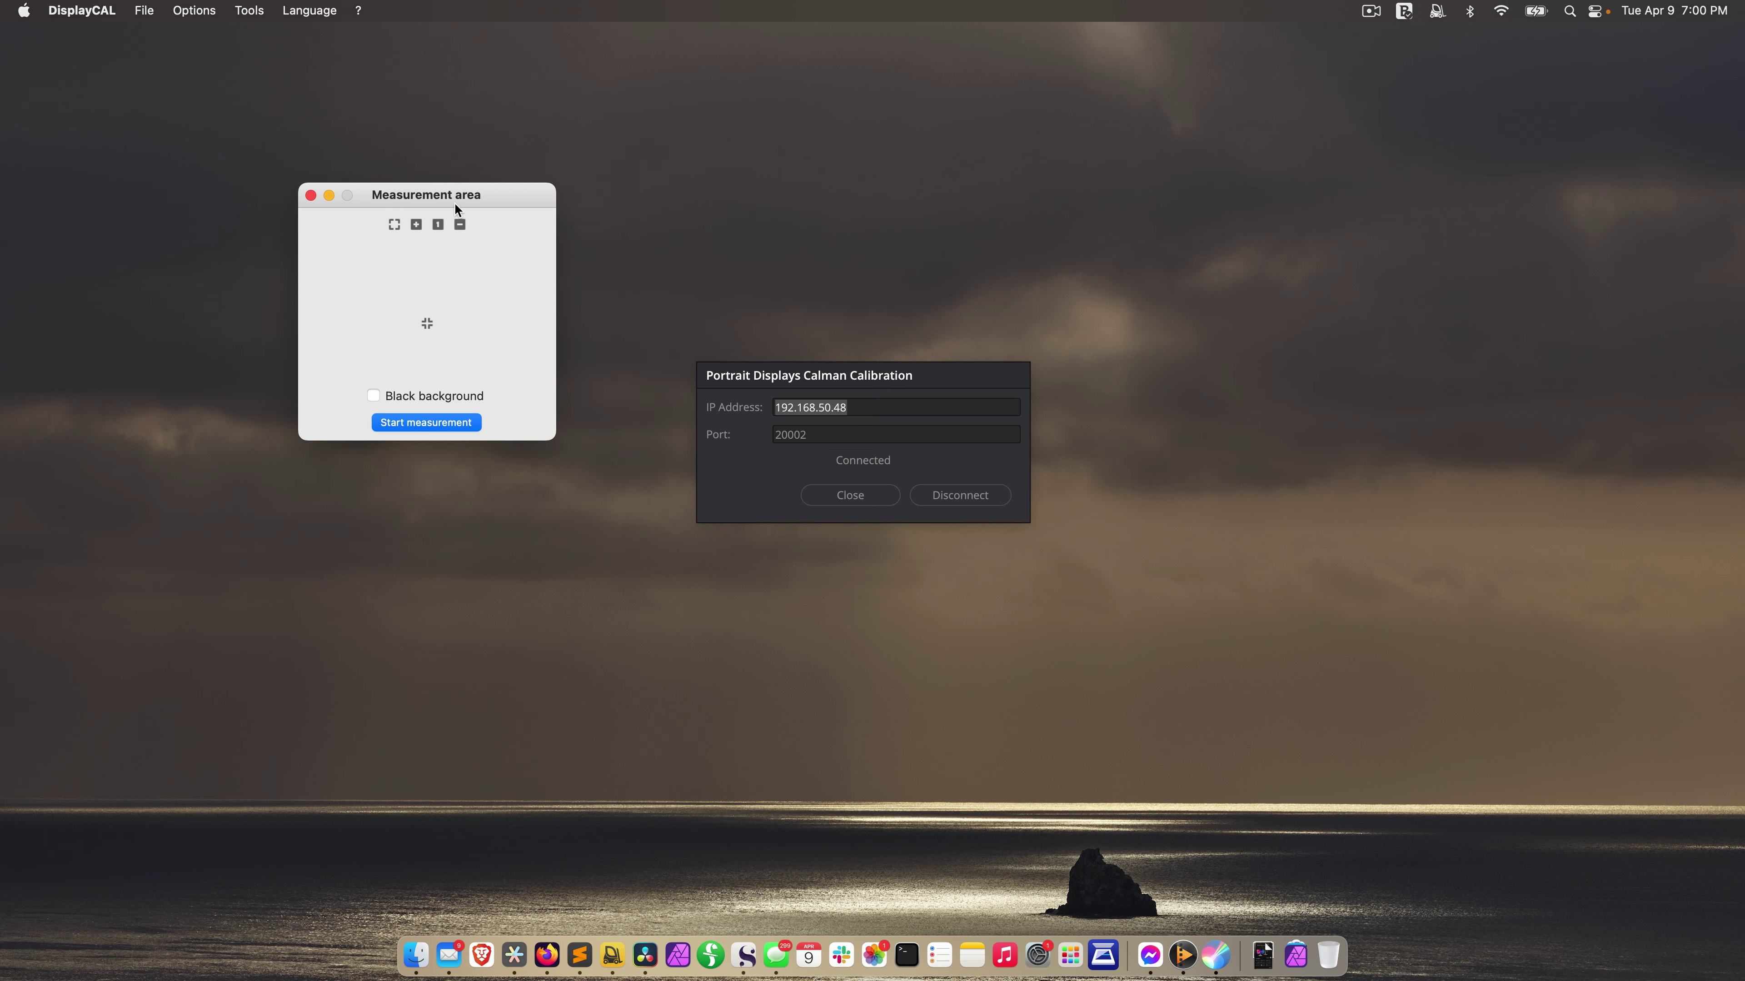
{"action": "left_click_drag", "start_coordinate": [468, 200], "coordinate": [453, 214]}
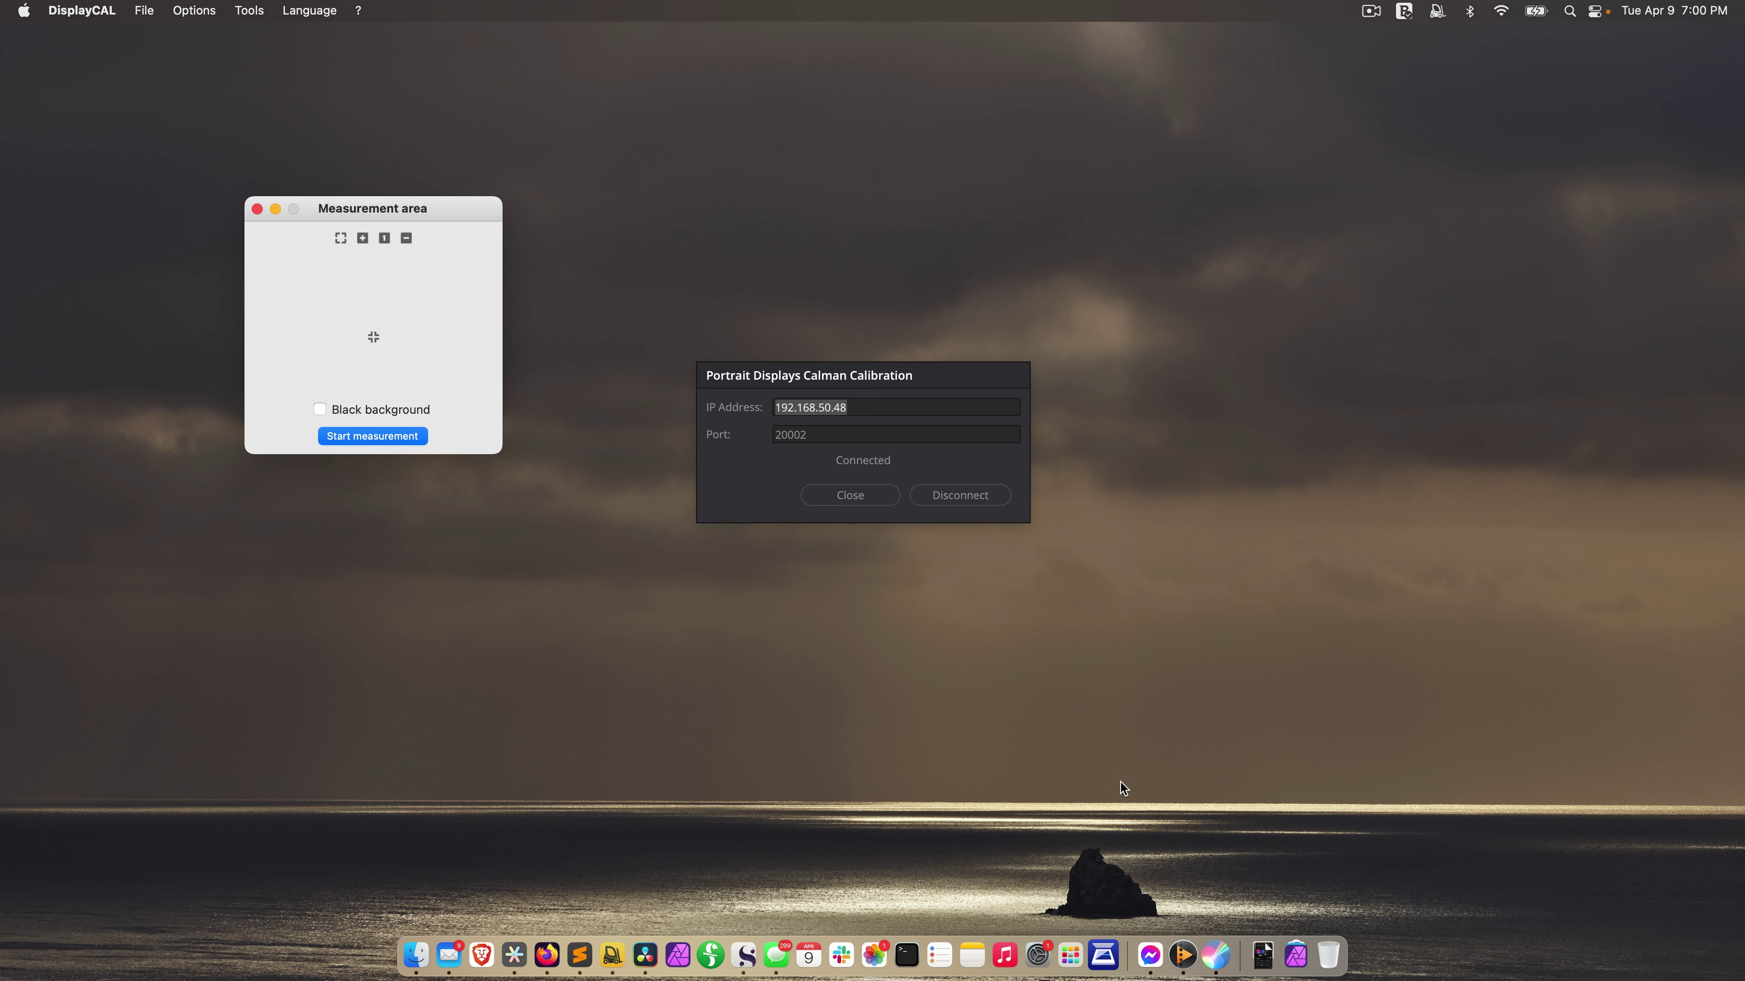
Enlarge the patch twice, nudge it left, and start the measurement
{"action": "left_click", "coordinate": [362, 238]}
{"action": "left_click", "coordinate": [372, 231]}
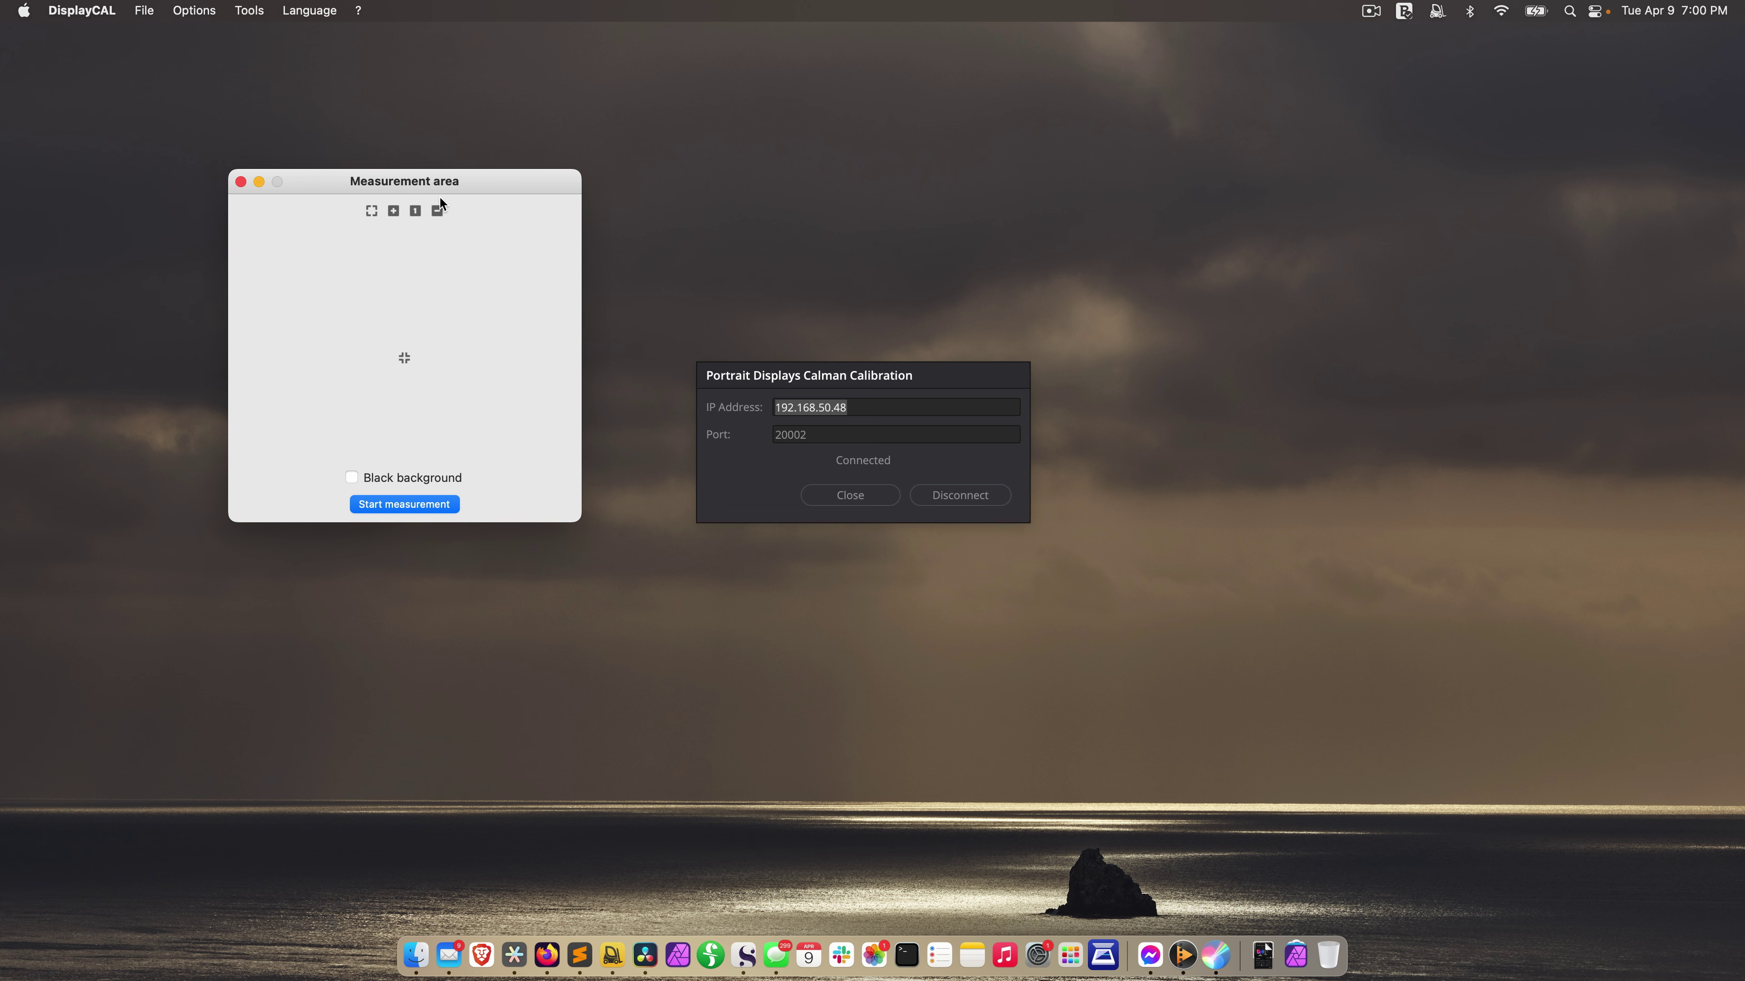
{"action": "left_click_drag", "start_coordinate": [497, 185], "coordinate": [468, 183]}
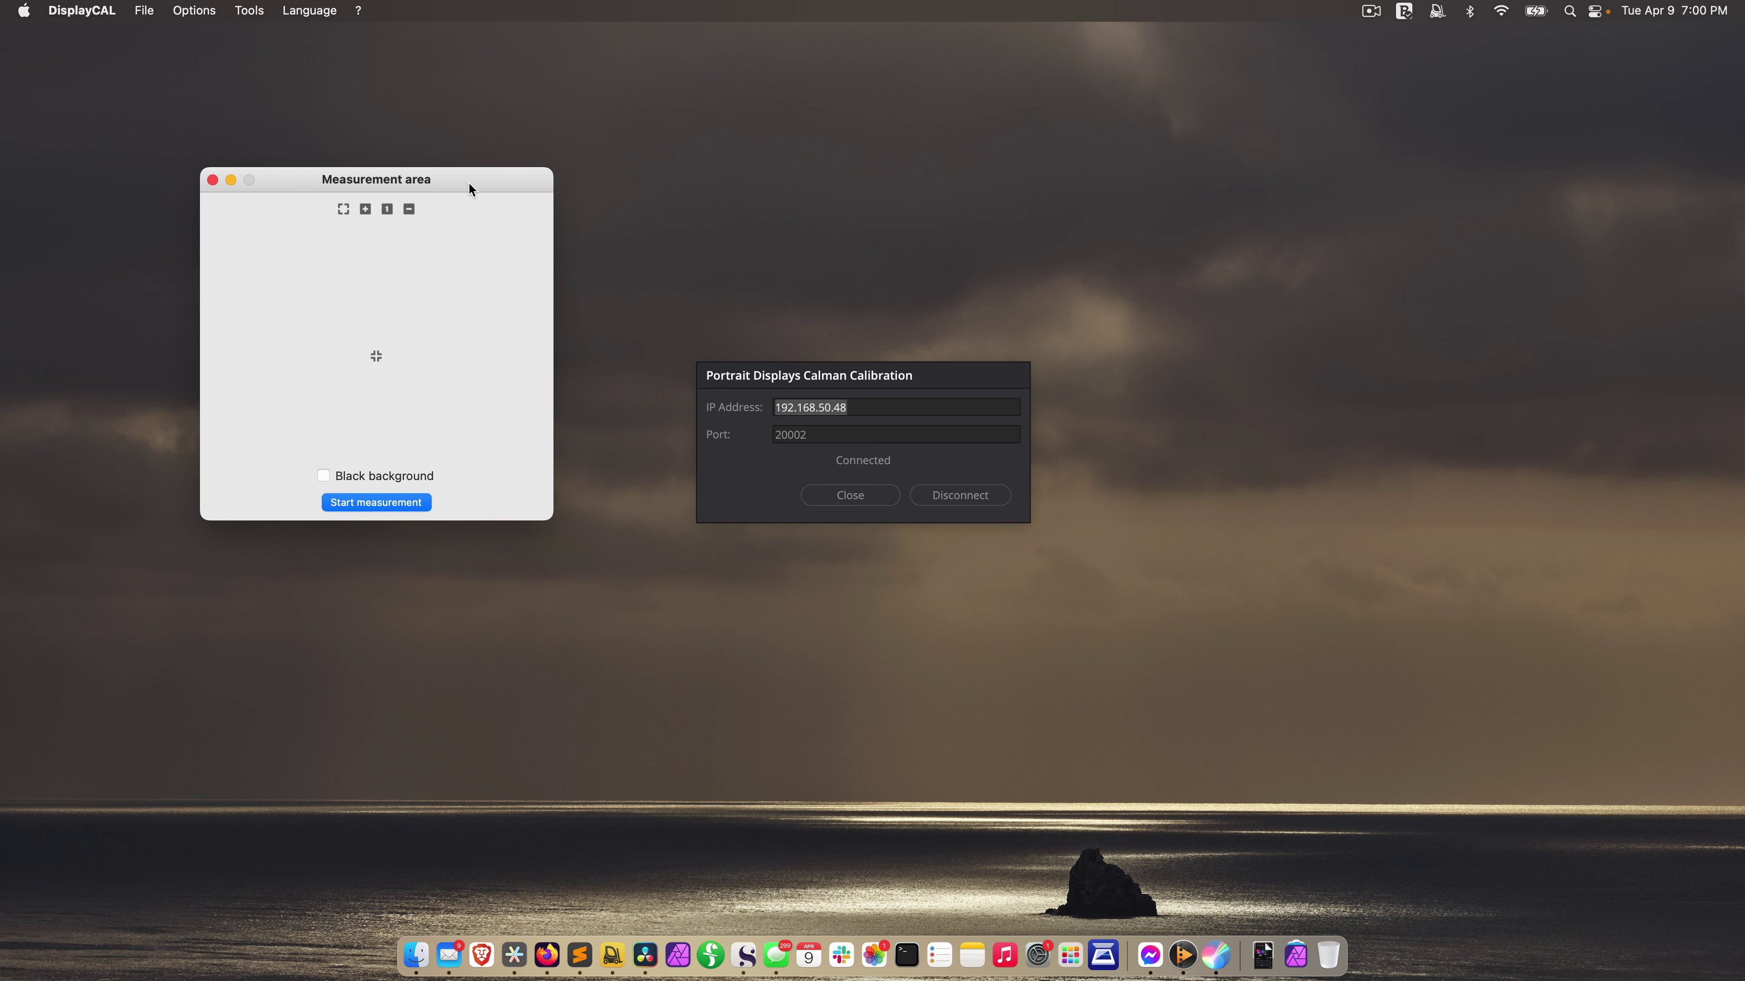
{"action": "left_click", "coordinate": [367, 503]}
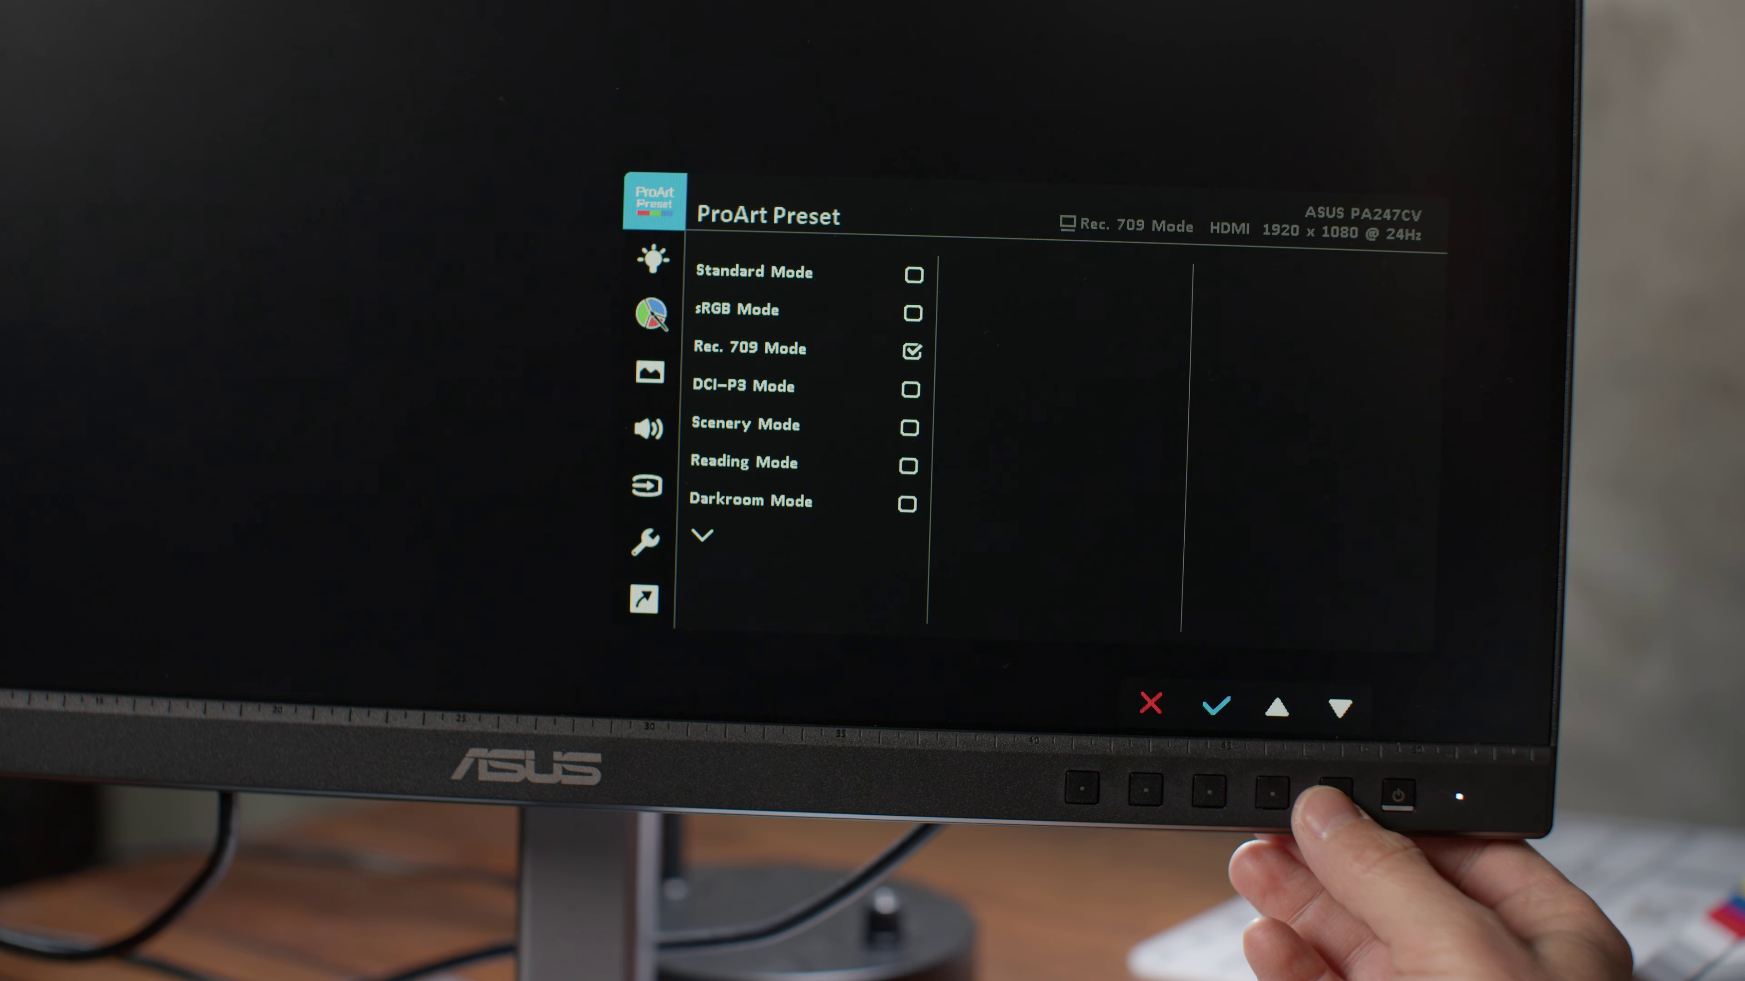
In the monitor's ProArt Palette, raise Brightness from 50 to 55
{"action": "key", "text": "Down"}
{"action": "key", "text": "Down"}
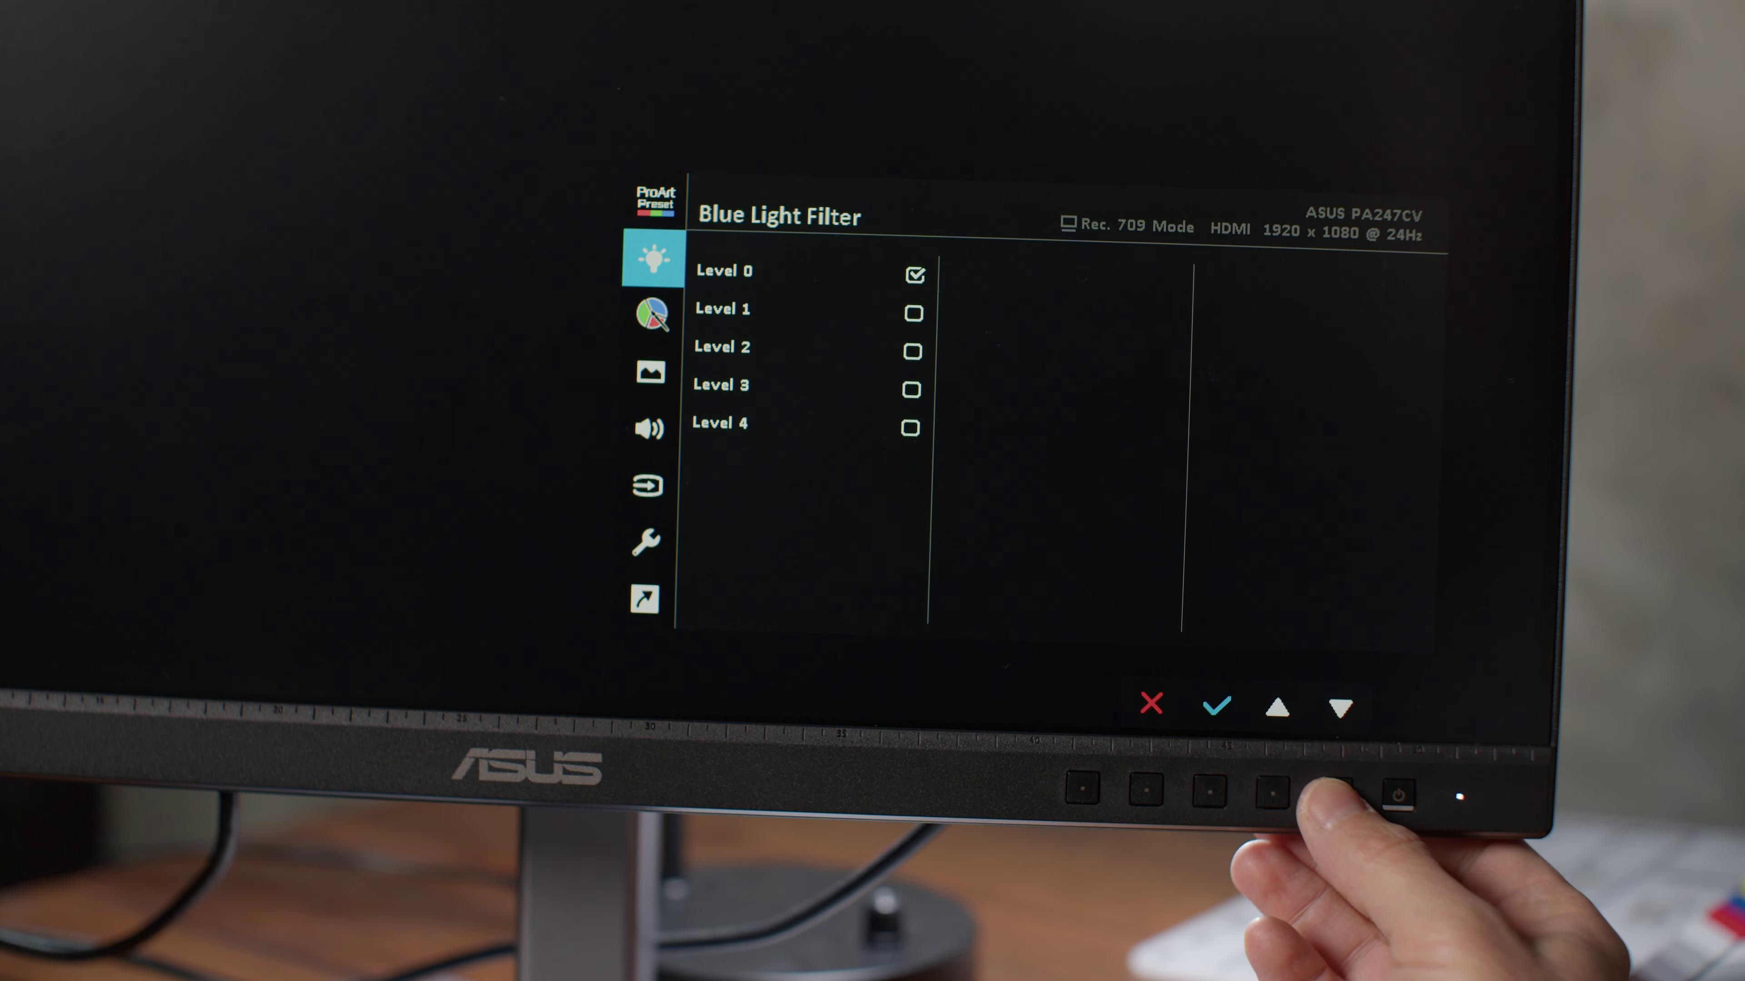
{"action": "key", "text": "Return"}
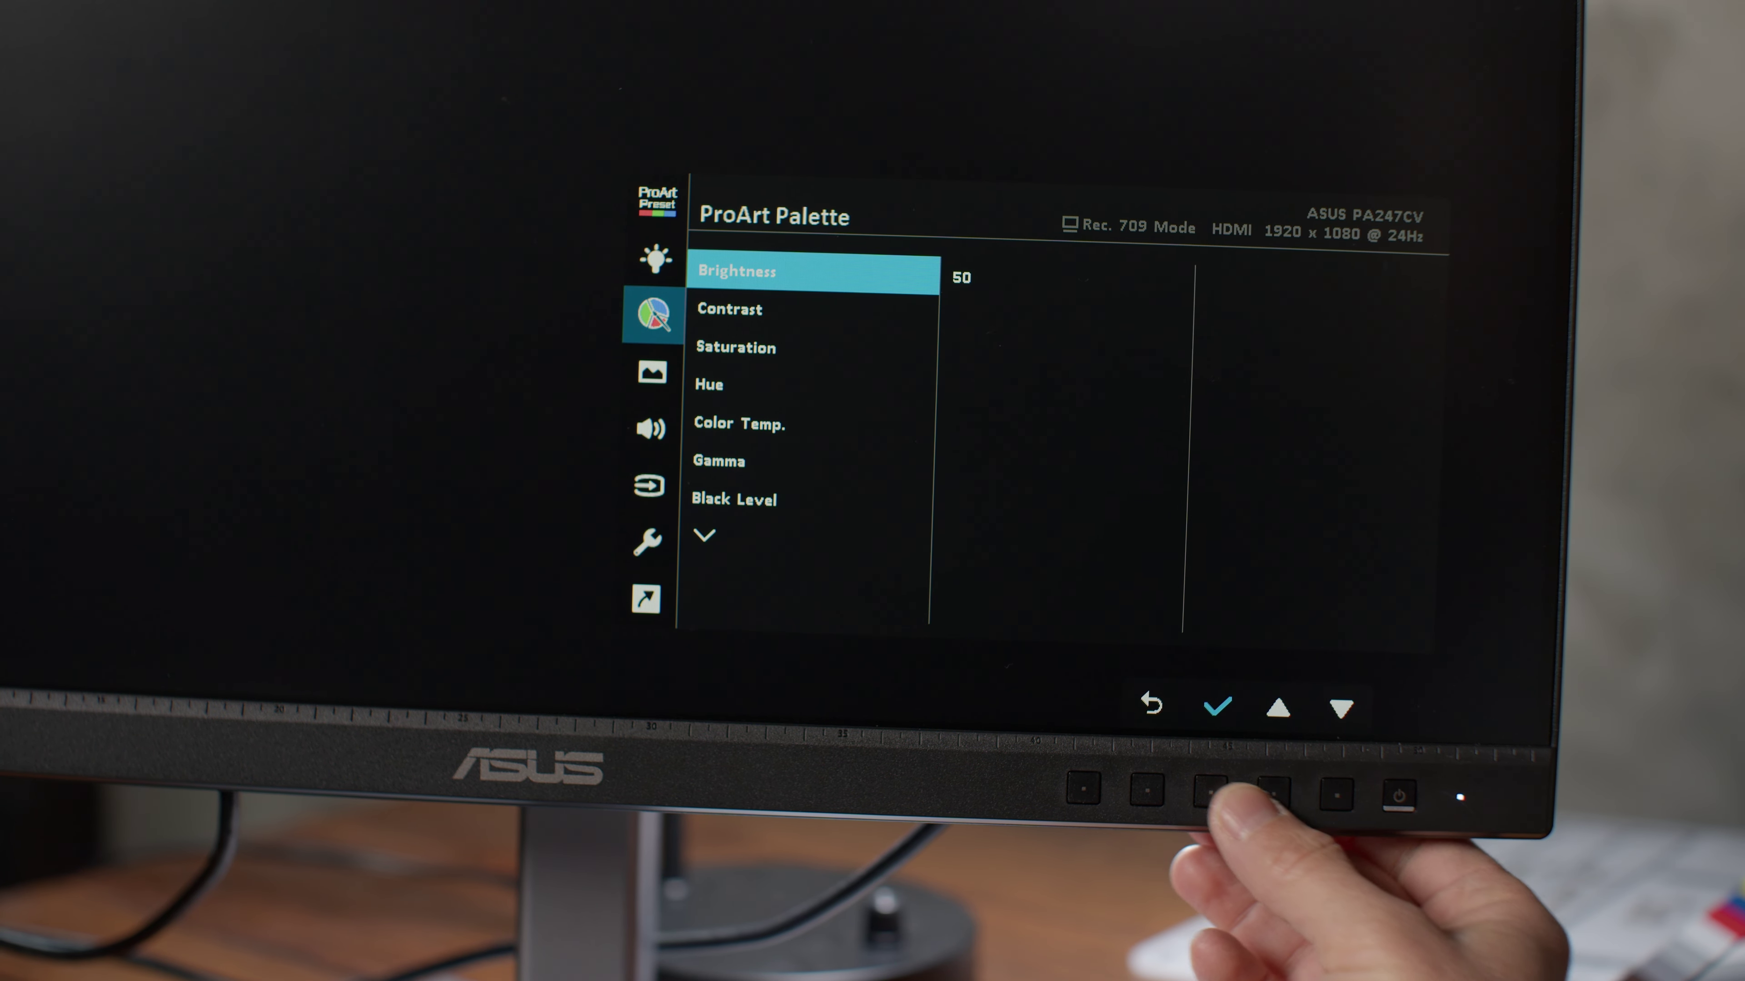
{"action": "key", "text": "Return"}
{"action": "key", "text": "Up"}
{"action": "key", "text": "Up"}
{"action": "key", "text": "Up"}
{"action": "key", "text": "Up"}
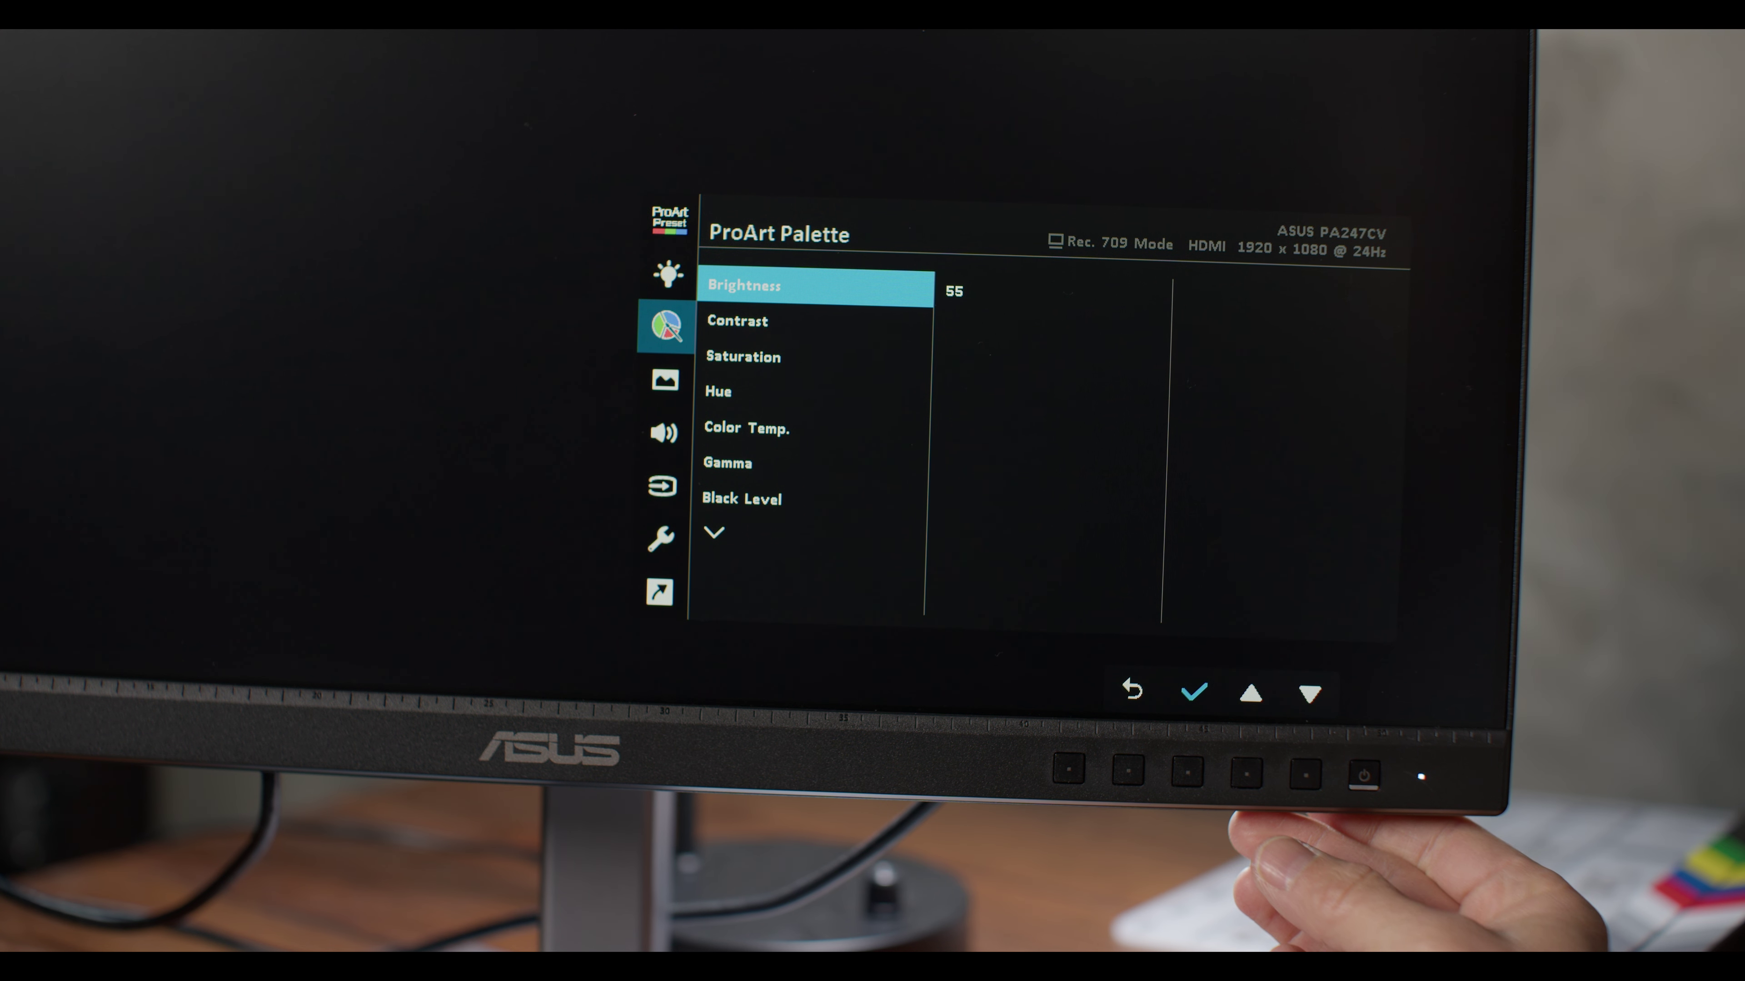
Go into ProArt Palette's Color submenu and select the Gain setting for RGB adjustment
{"action": "key", "text": "Up"}
{"action": "key", "text": "Up"}
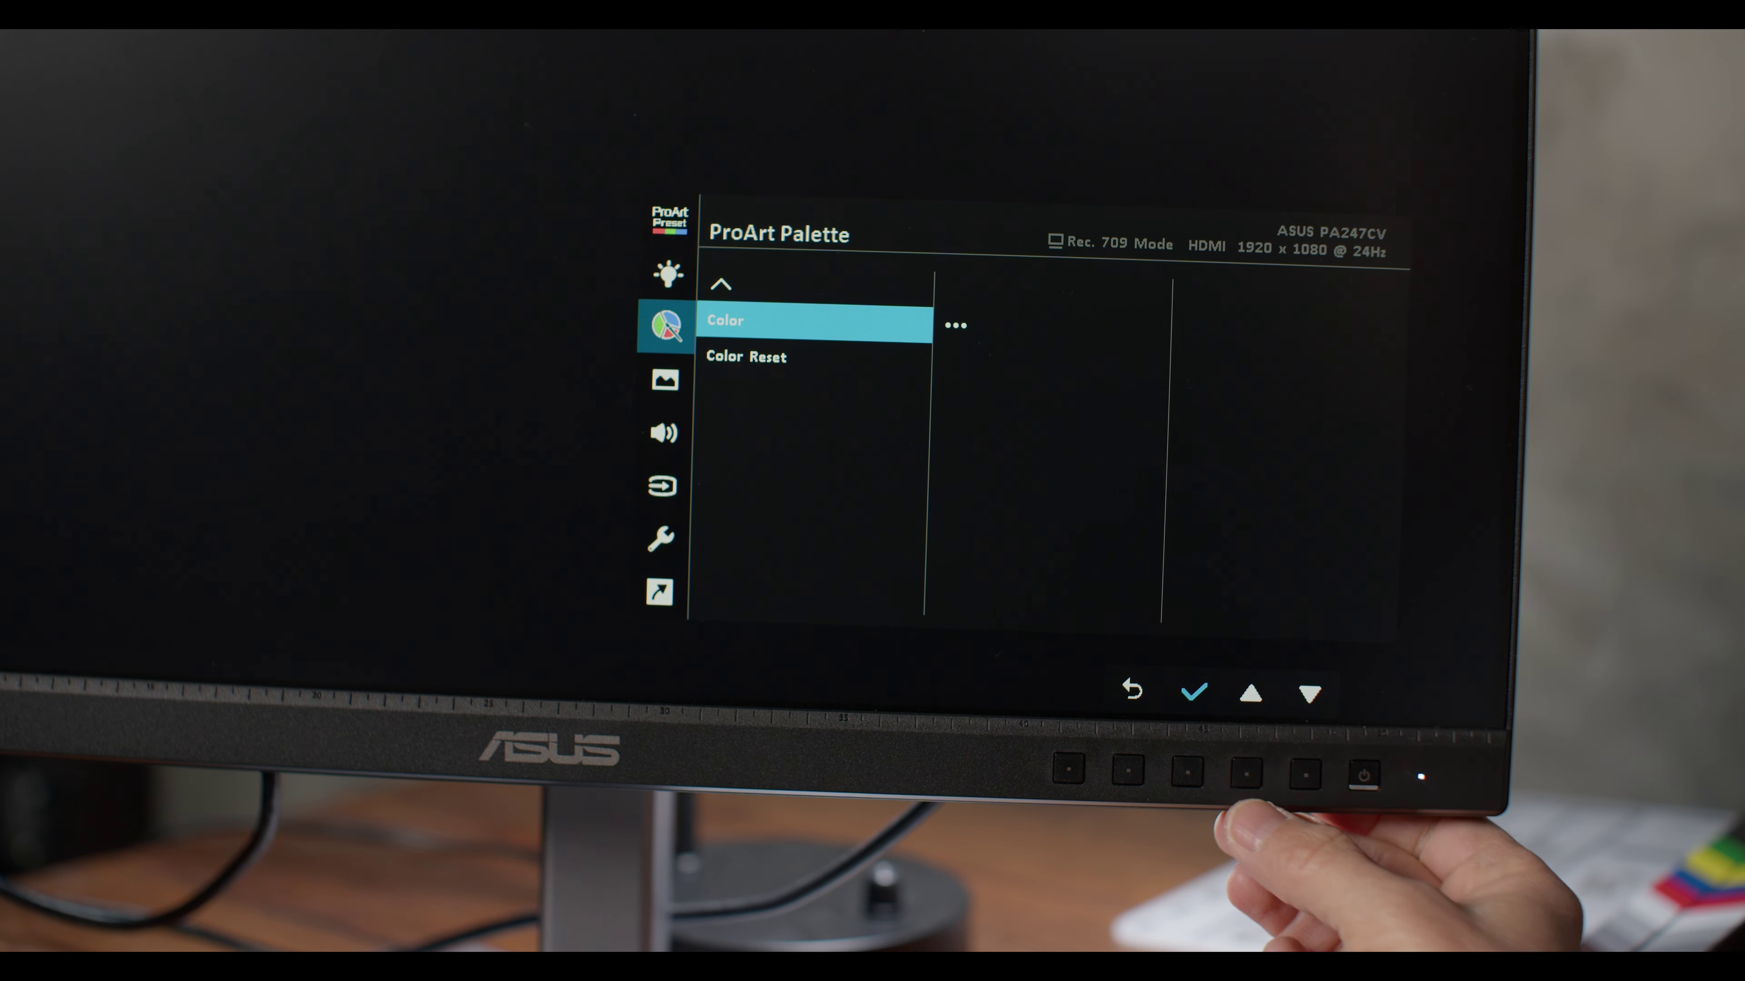
{"action": "key", "text": "Return"}
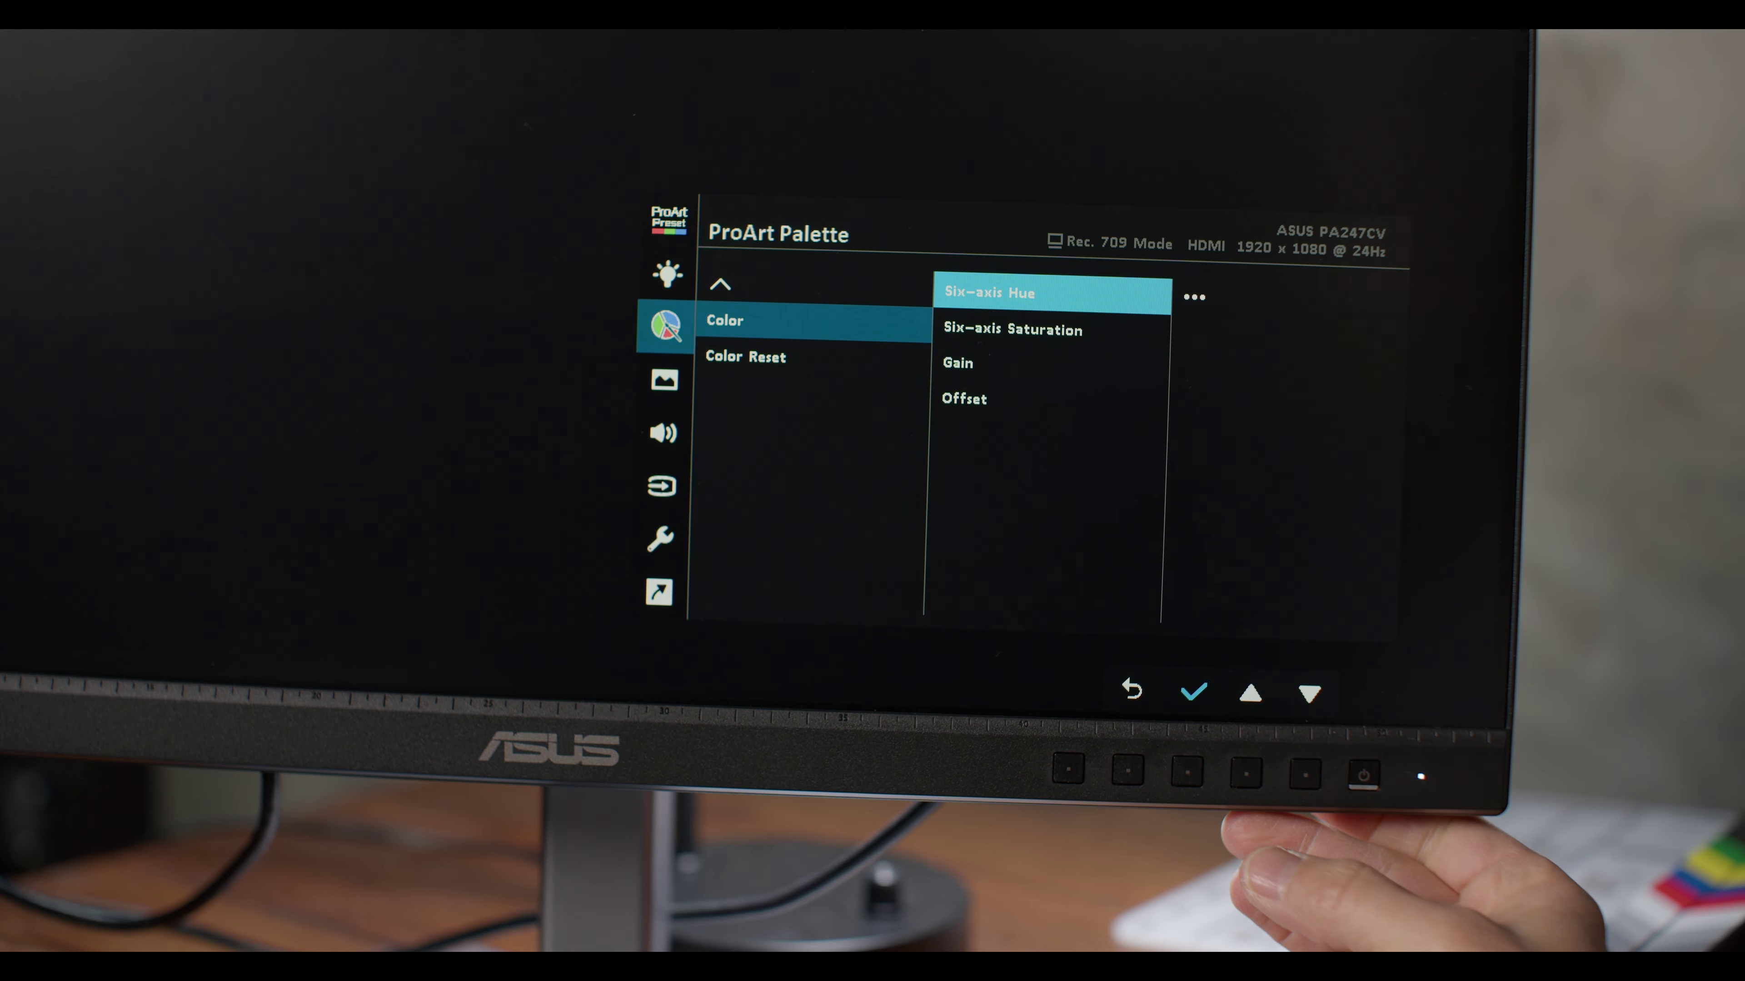
{"action": "key", "text": "Down"}
{"action": "key", "text": "Down"}
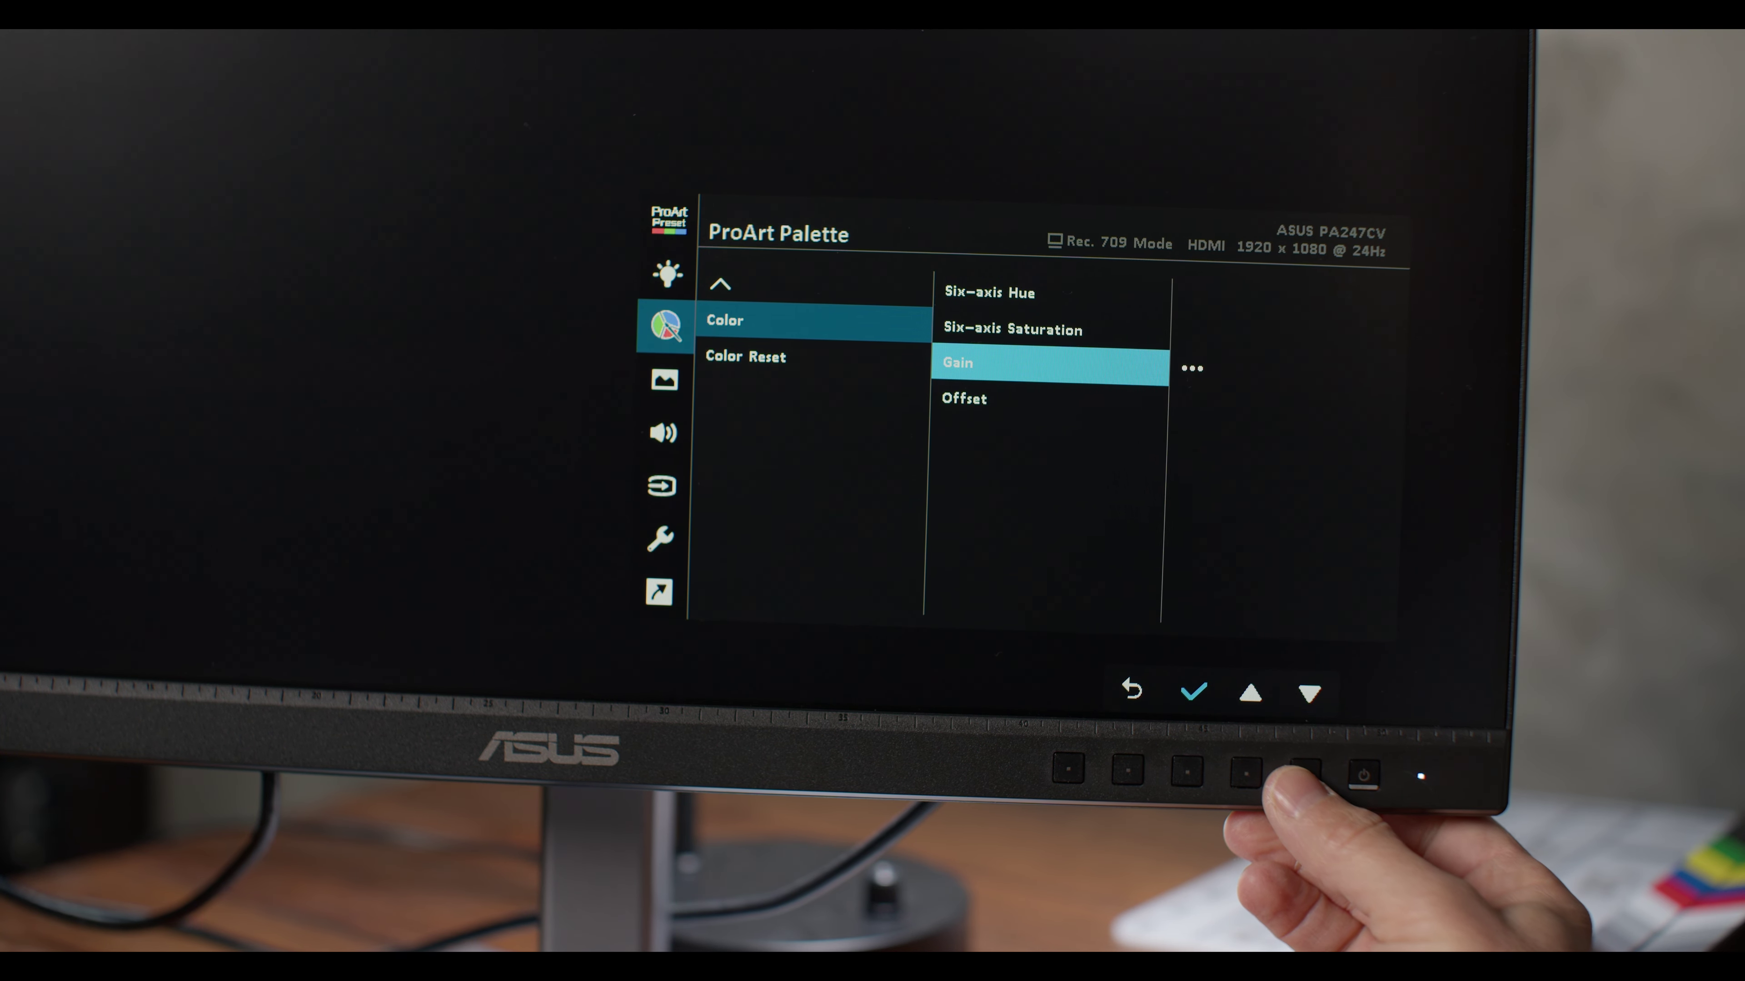
{"action": "key", "text": "Down"}
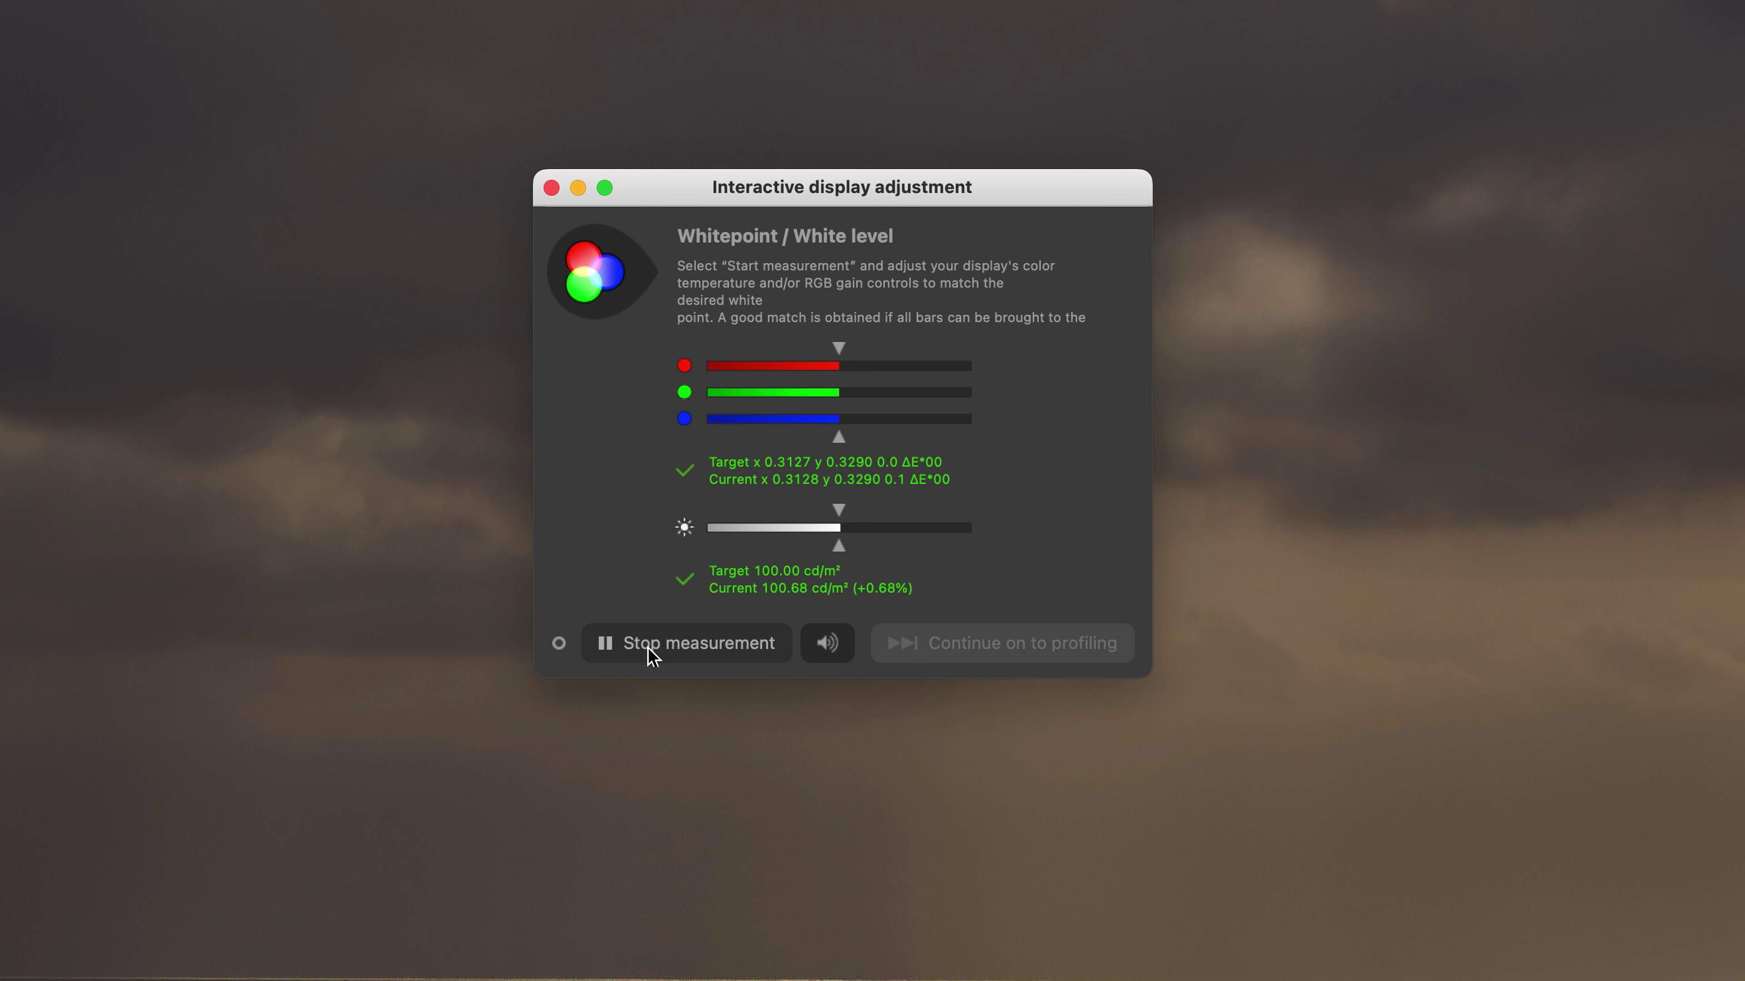
Stop the live measurement and continue to profiling until the completion summary appears
{"action": "left_click", "coordinate": [678, 653]}
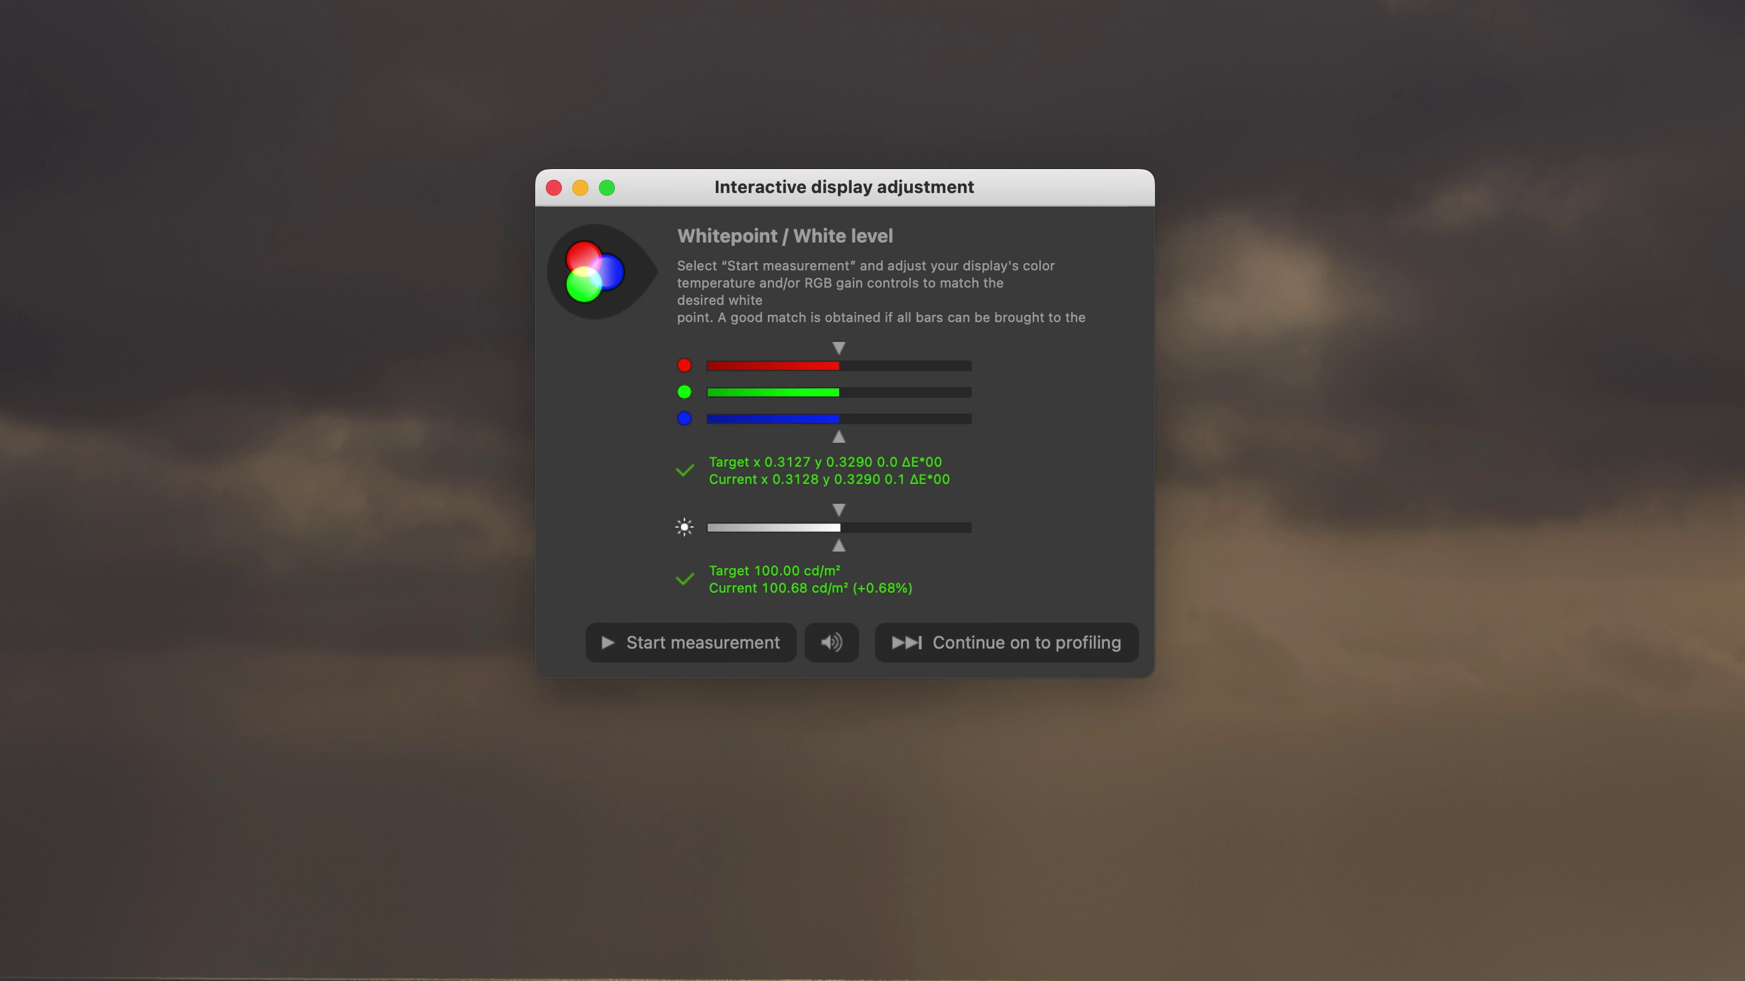
{"action": "left_click", "coordinate": [1025, 649]}
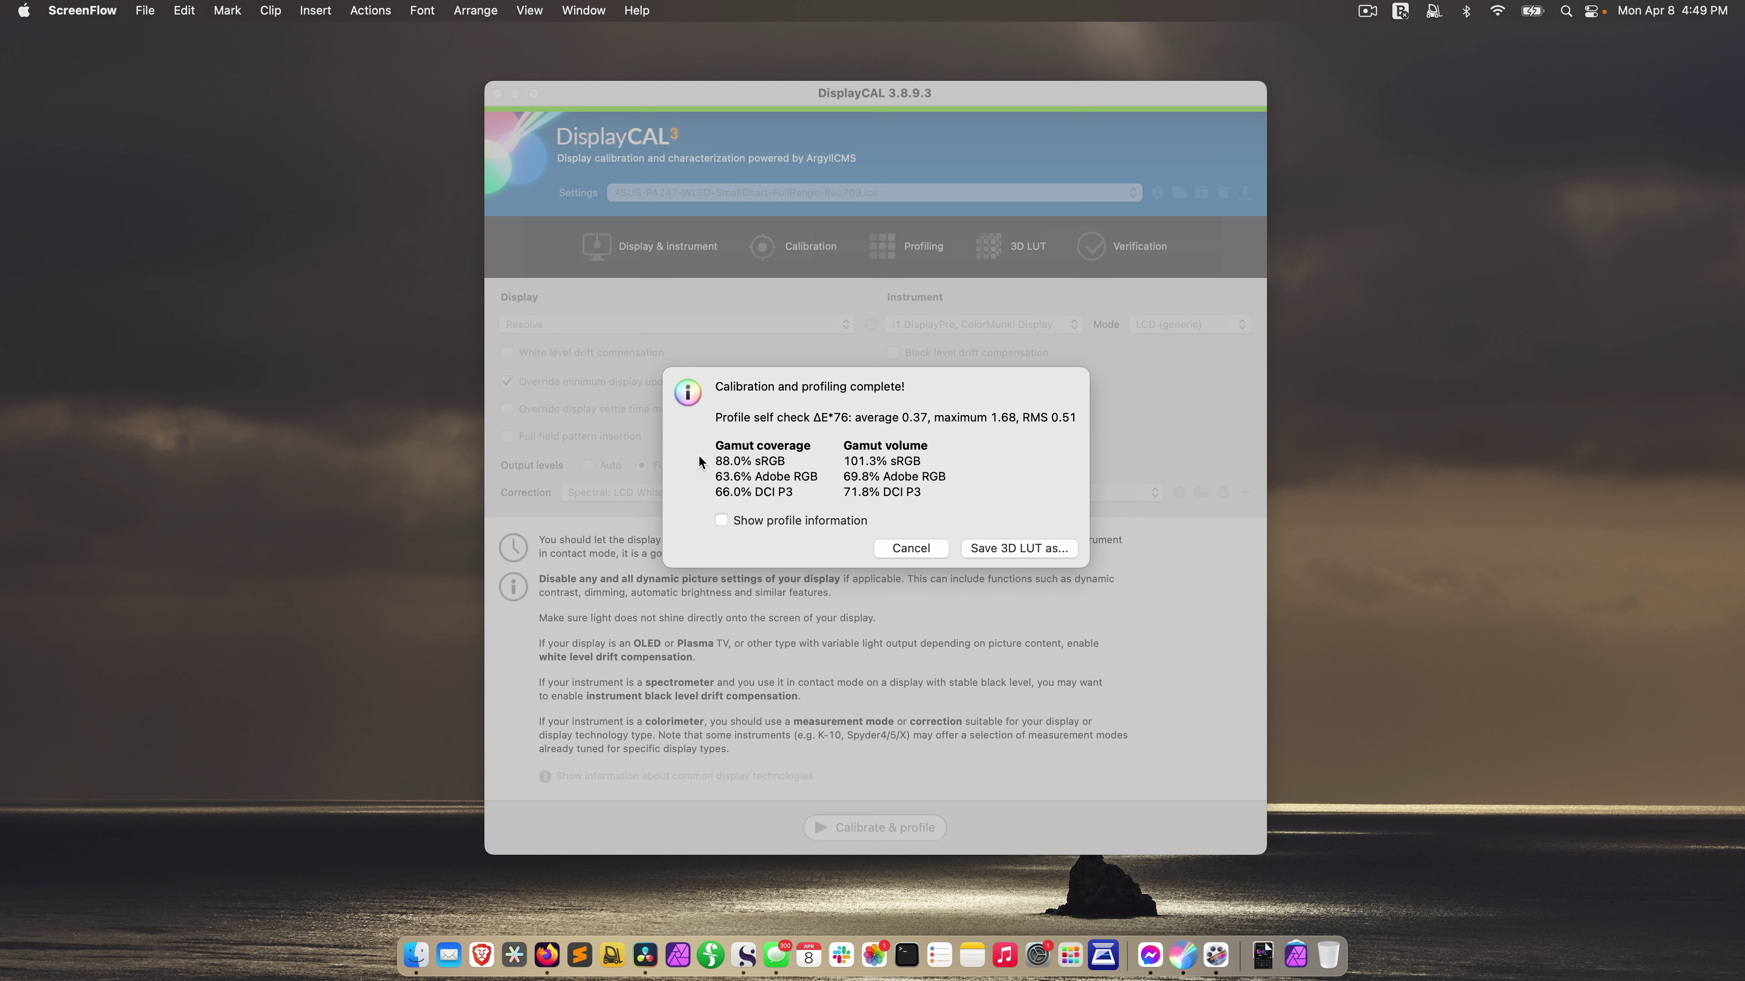
Save the 3D LUT into the ASUS folder as ASUS-PA247-white-SmallChart-LegalRange-Rec709-v1
{"action": "left_click", "coordinate": [1040, 554]}
{"action": "left_click", "coordinate": [1032, 242]}
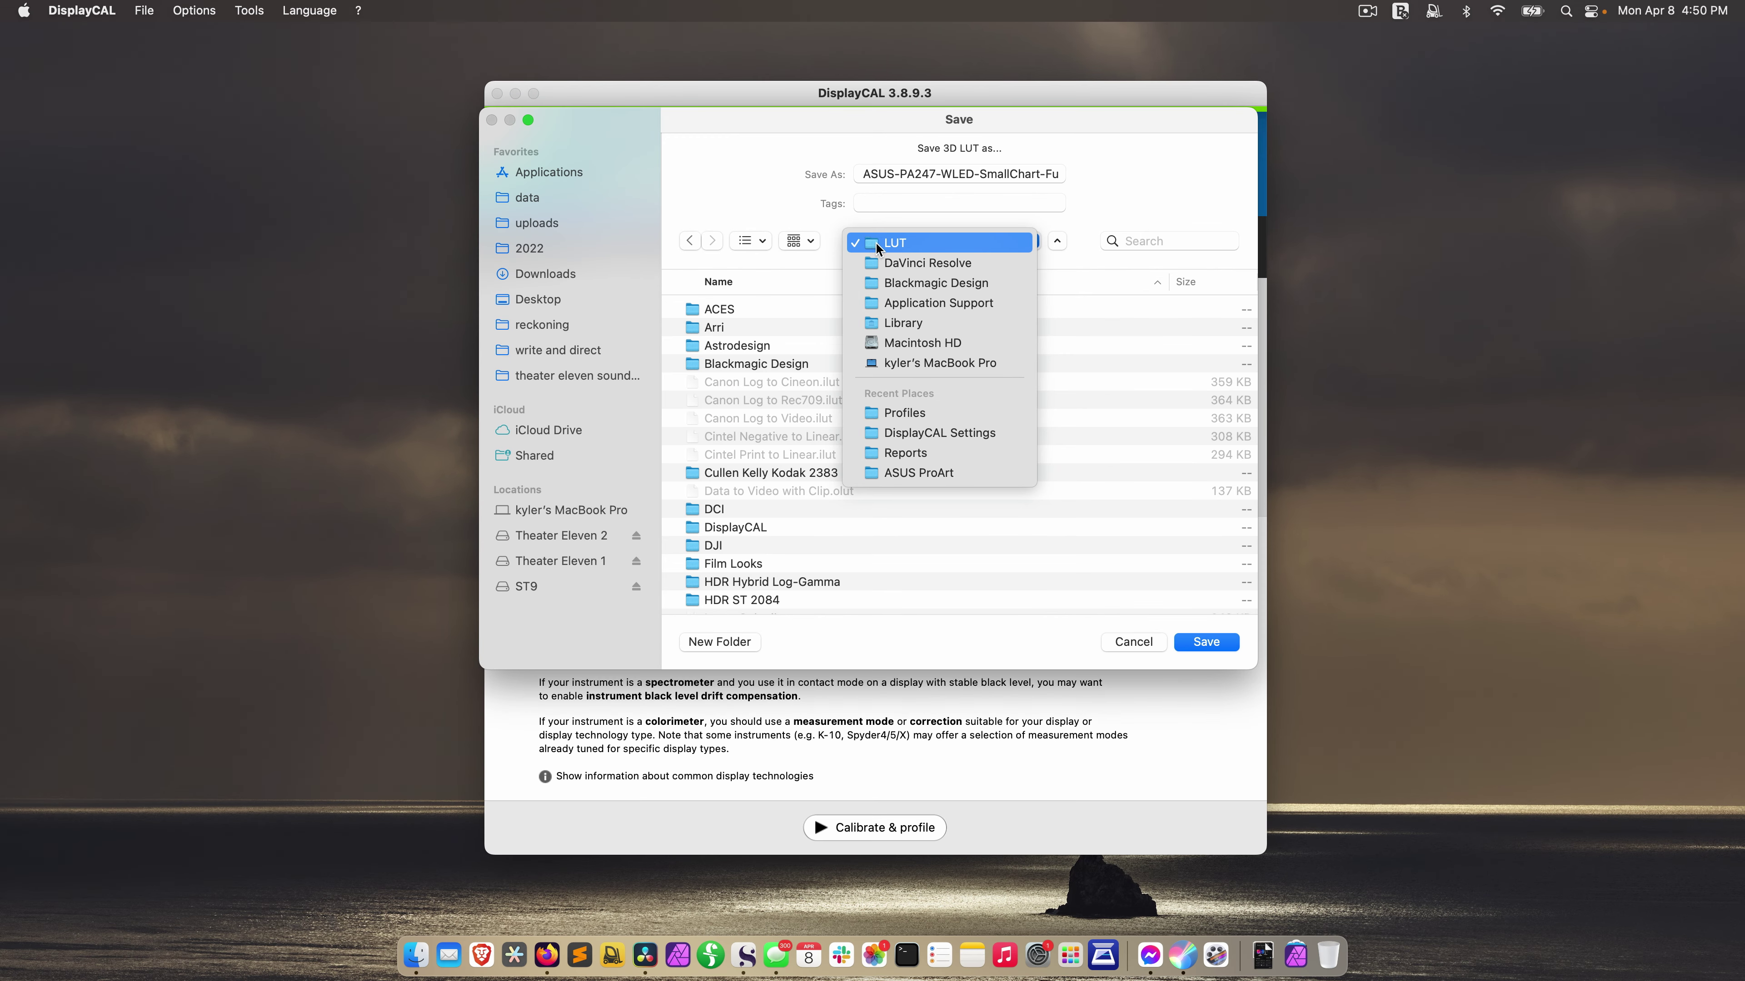
{"action": "left_click", "coordinate": [879, 244]}
{"action": "scroll", "coordinate": [707, 461], "scroll_direction": "down", "scroll_amount": 3}
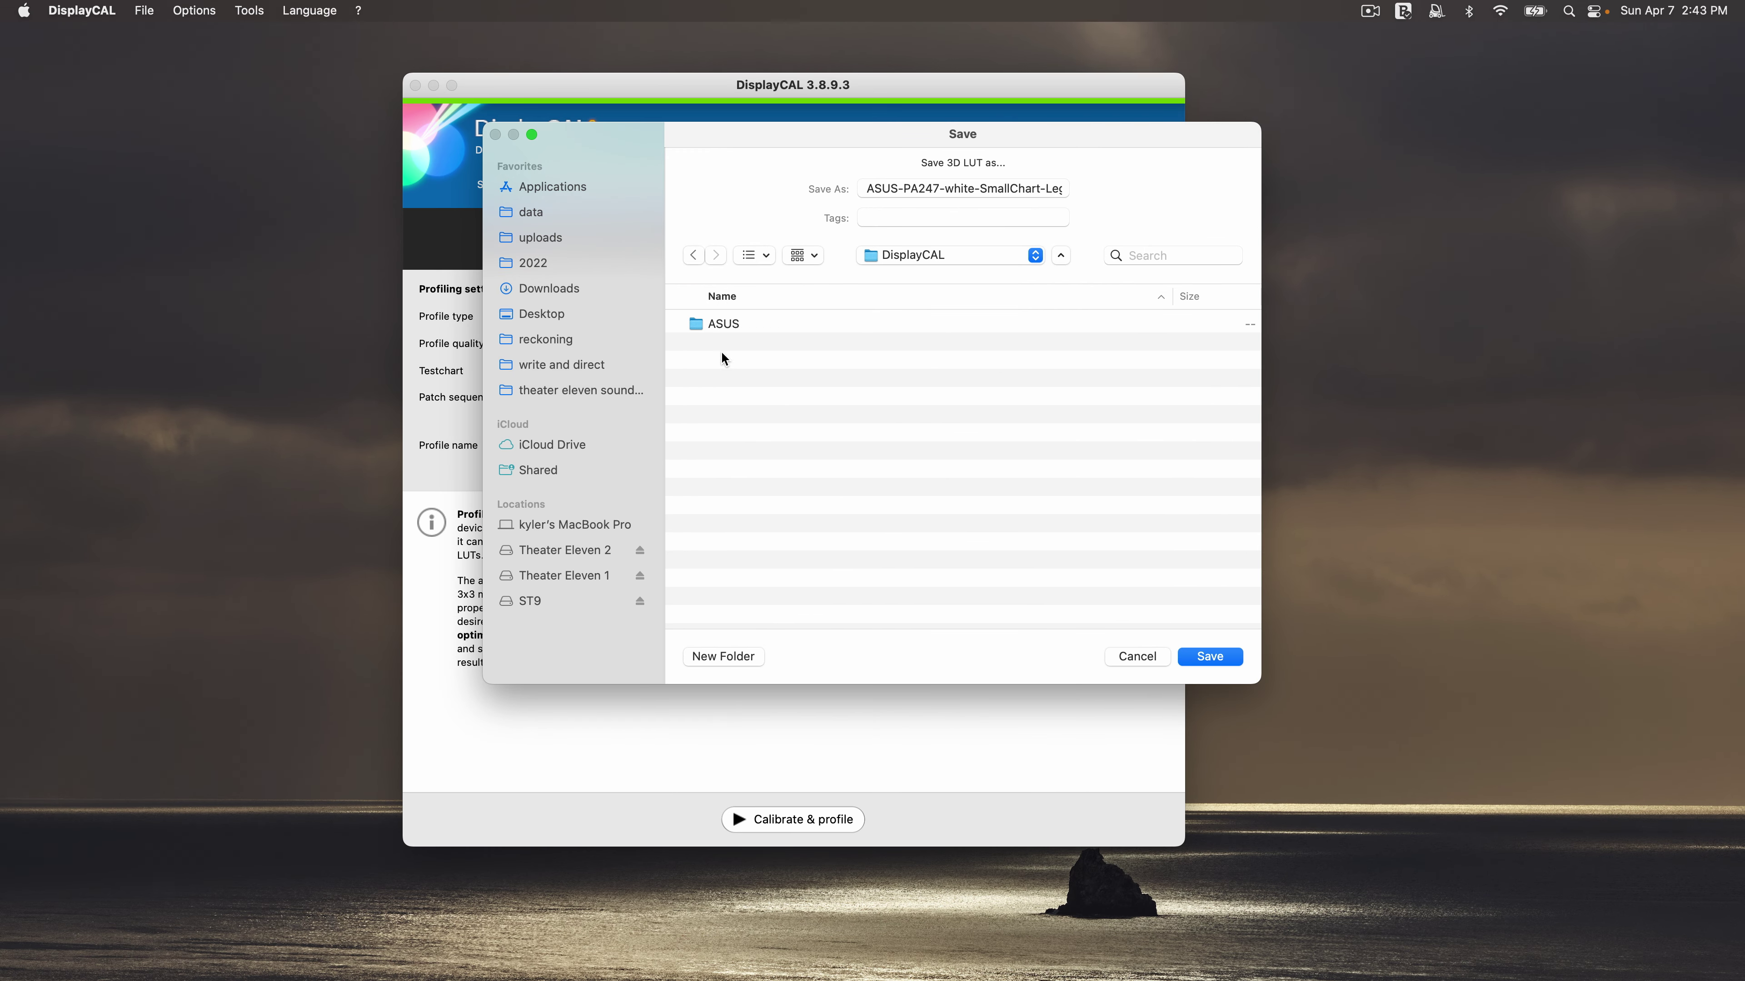
{"action": "double_click", "coordinate": [697, 323]}
{"action": "left_click", "coordinate": [943, 187]}
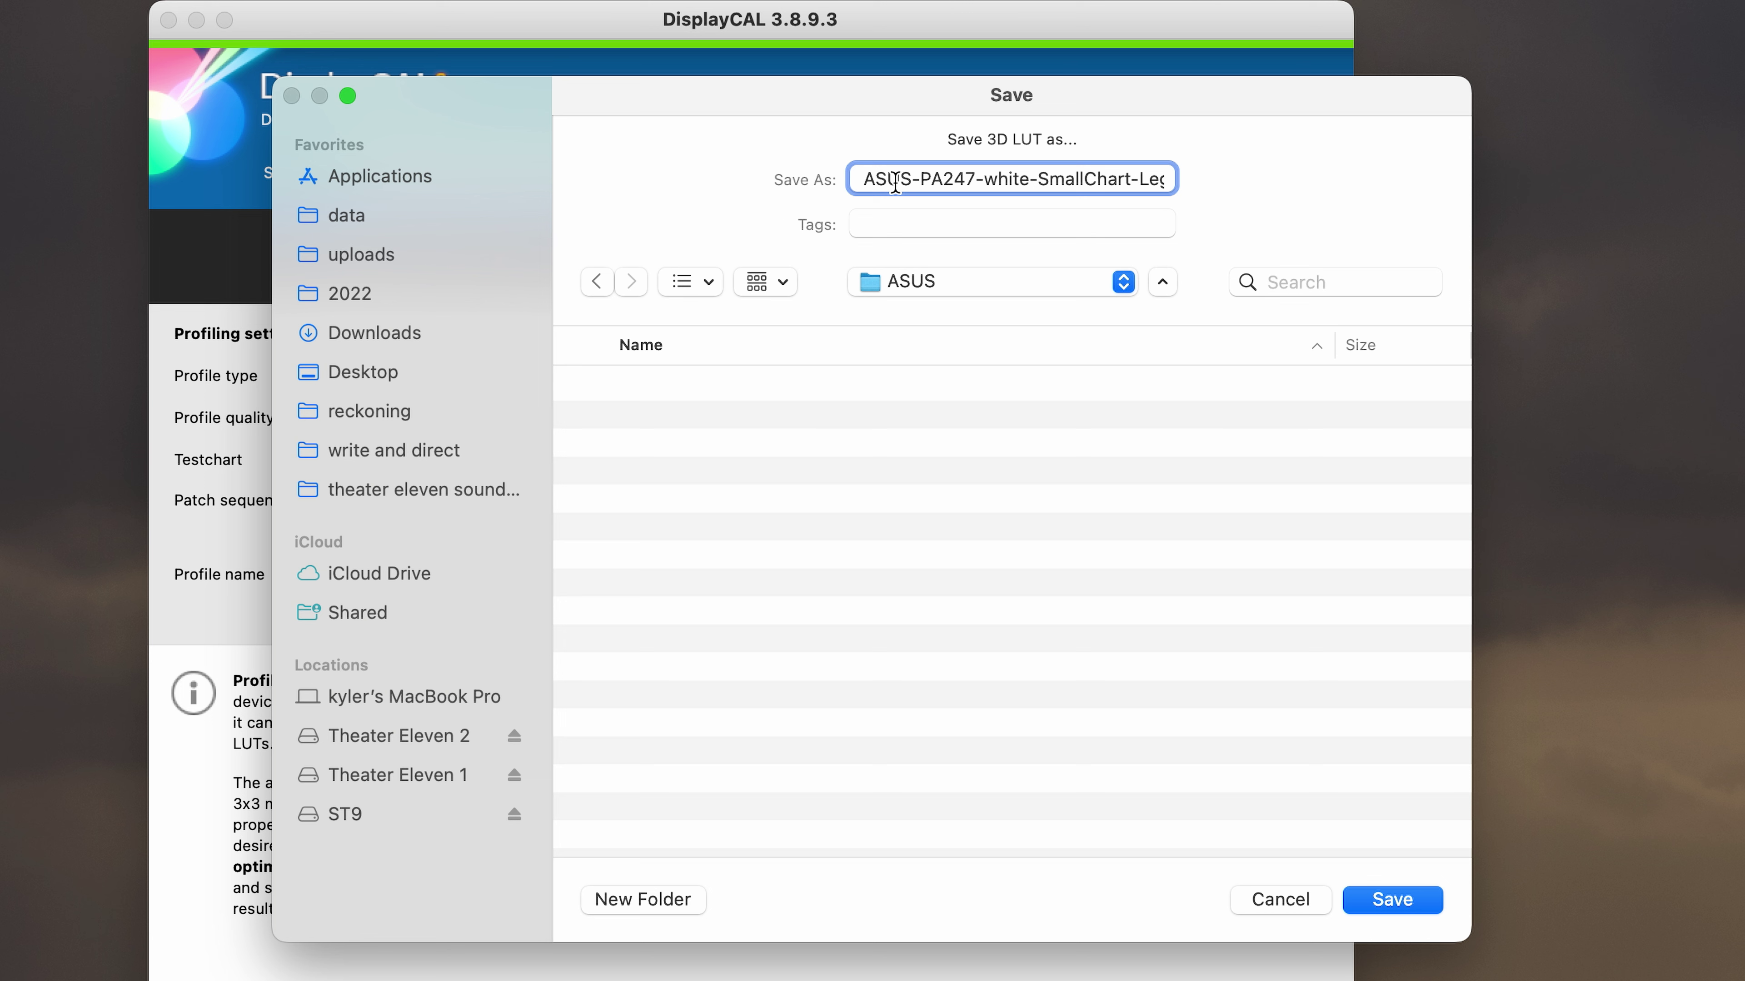
{"action": "key", "text": "super+Right"}
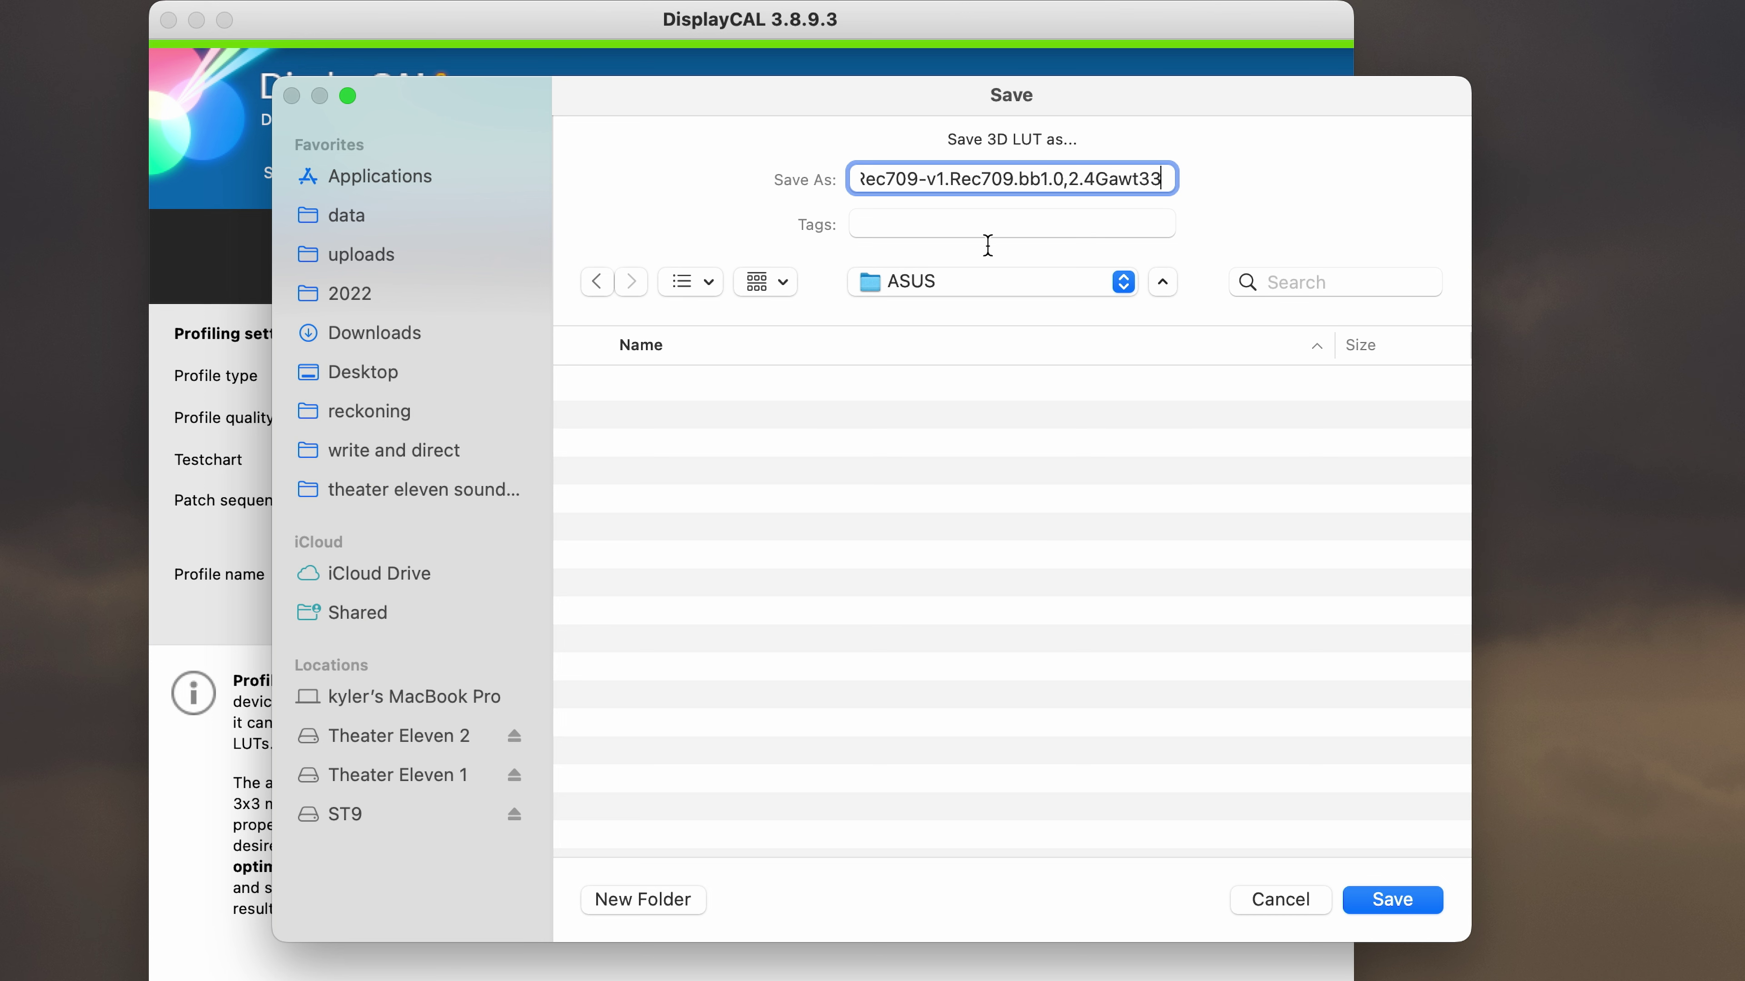
{"action": "key", "text": "Left"}
{"action": "key", "text": "Left"}
{"action": "key", "text": "Left"}
{"action": "key", "text": "Left"}
{"action": "key", "text": "Left"}
{"action": "key", "text": "Left"}
{"action": "key", "text": "Left"}
{"action": "key", "text": "Left"}
{"action": "key", "text": "Left"}
{"action": "key", "text": "Left"}
{"action": "key", "text": "Left"}
{"action": "key", "text": "Left"}
{"action": "key", "text": "Left"}
{"action": "key", "text": "Left"}
{"action": "key", "text": "Left"}
{"action": "key", "text": "Left"}
{"action": "key", "text": "Left"}
{"action": "key", "text": "Left"}
{"action": "key", "text": "Left"}
{"action": "key", "text": "Left"}
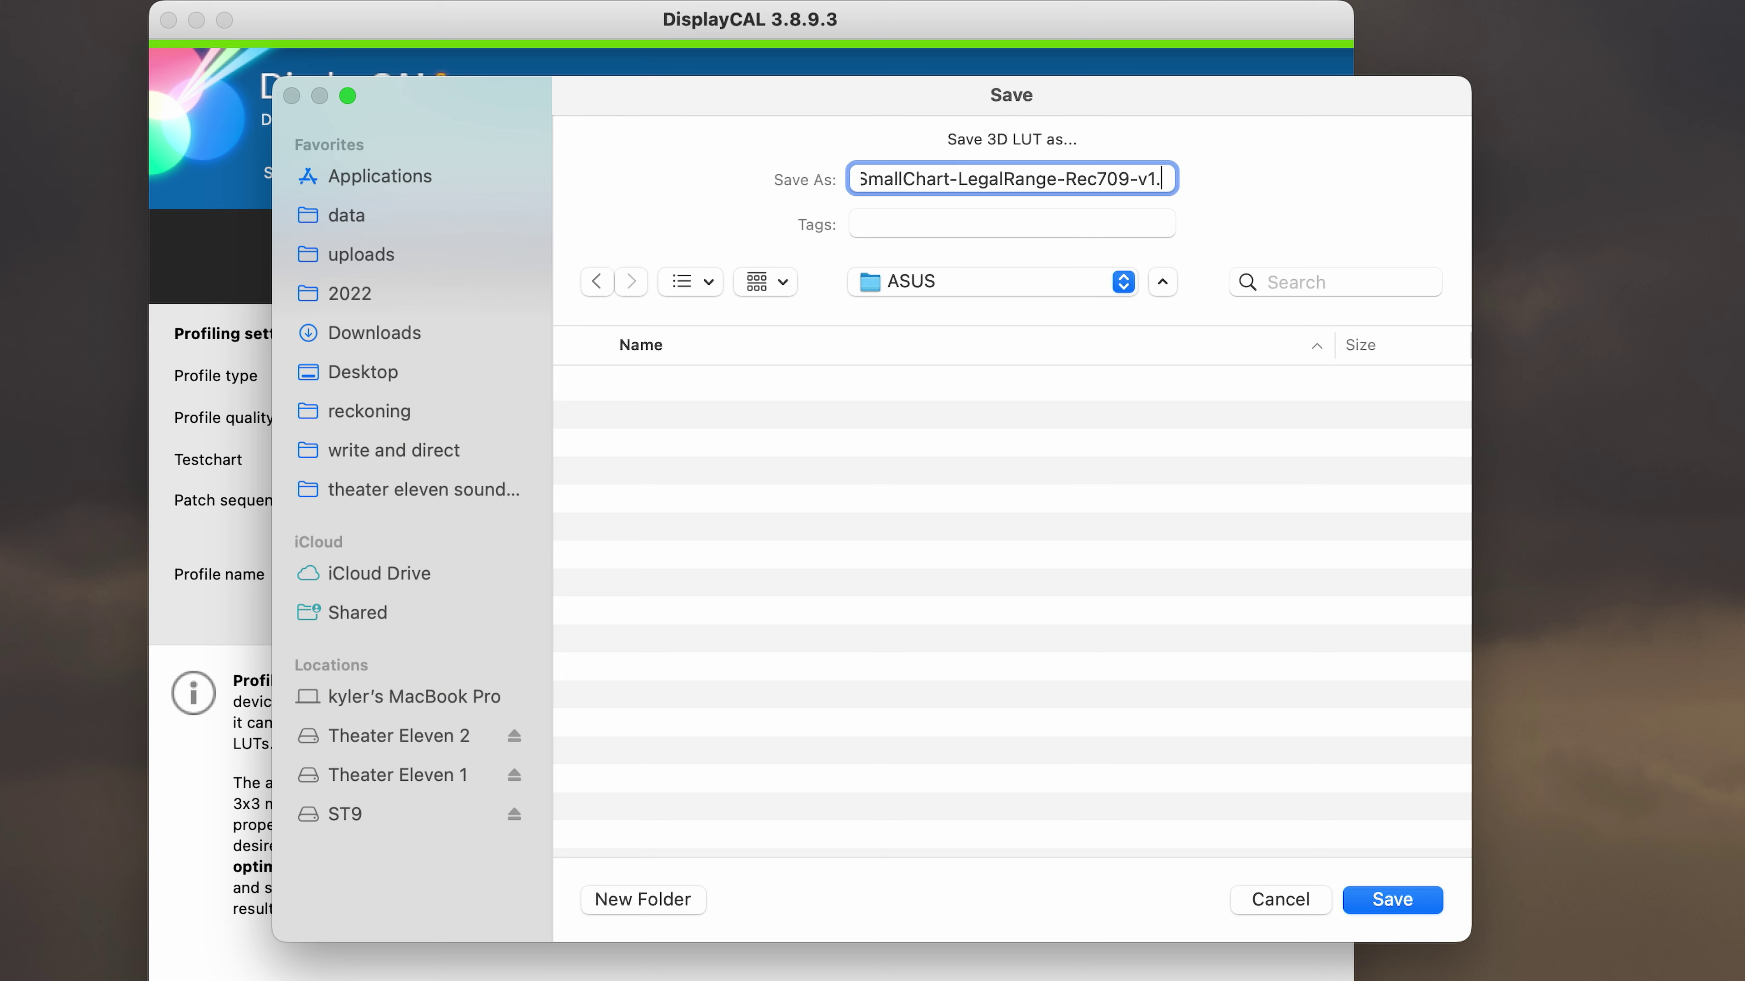
{"action": "key", "text": "BackSpace"}
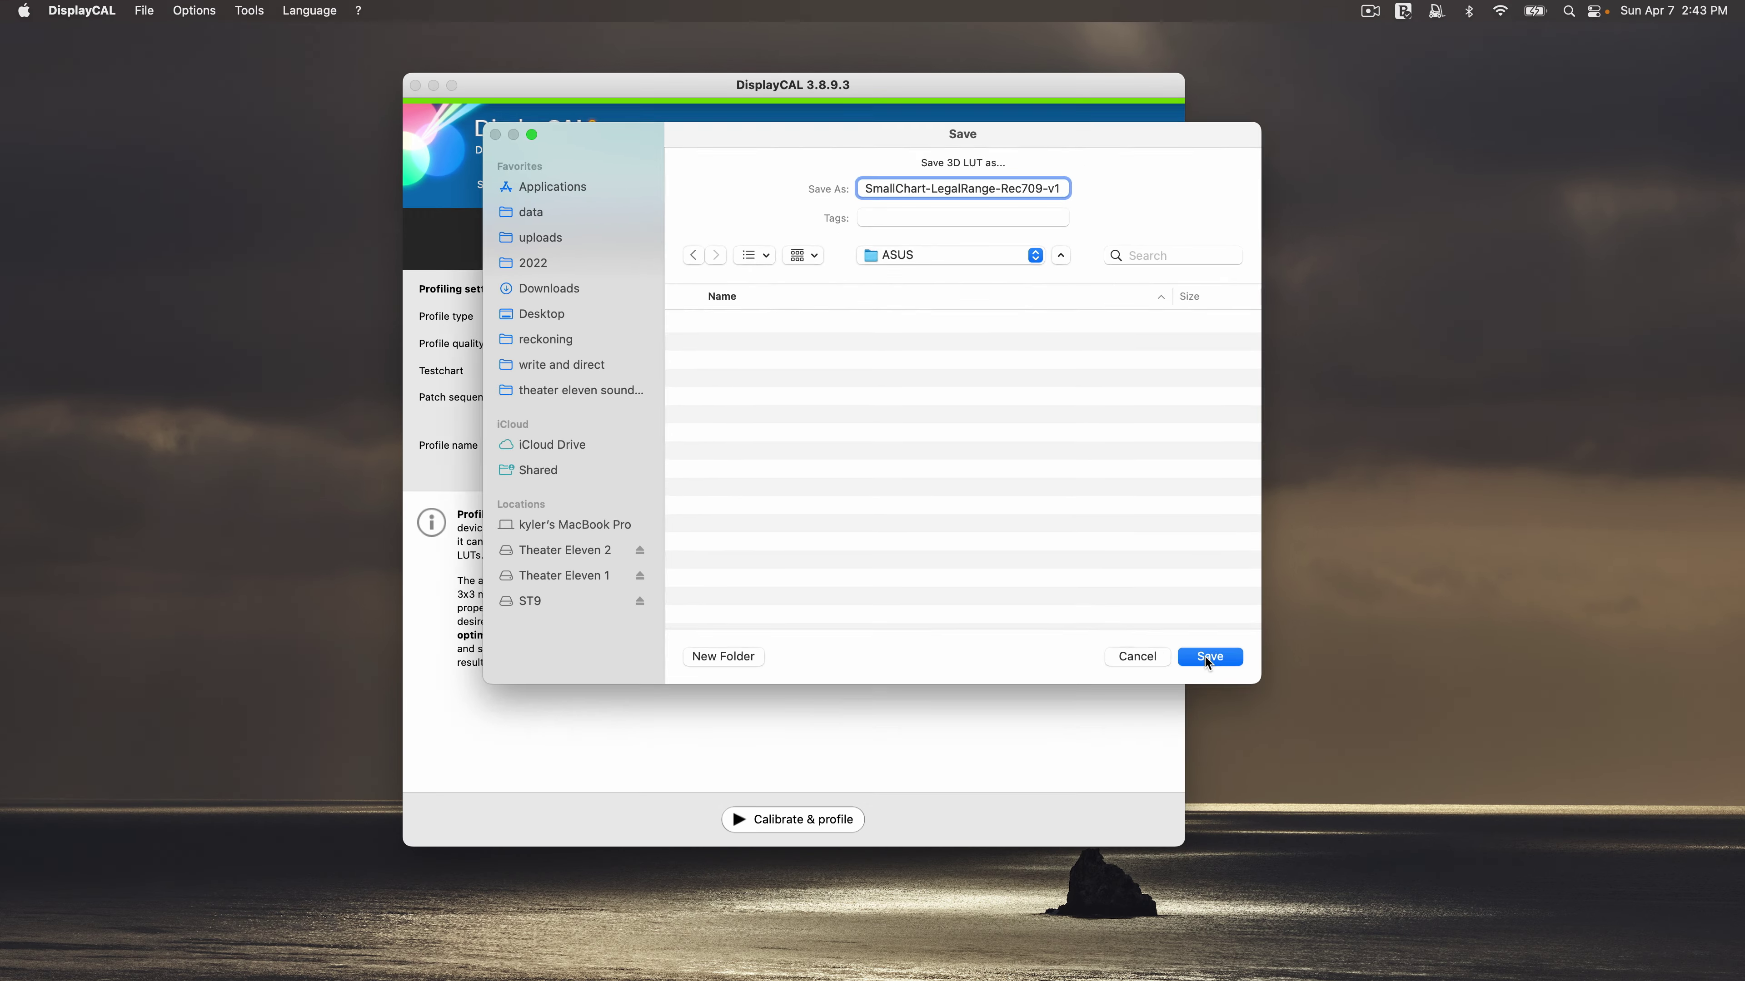
{"action": "left_click", "coordinate": [1387, 907]}
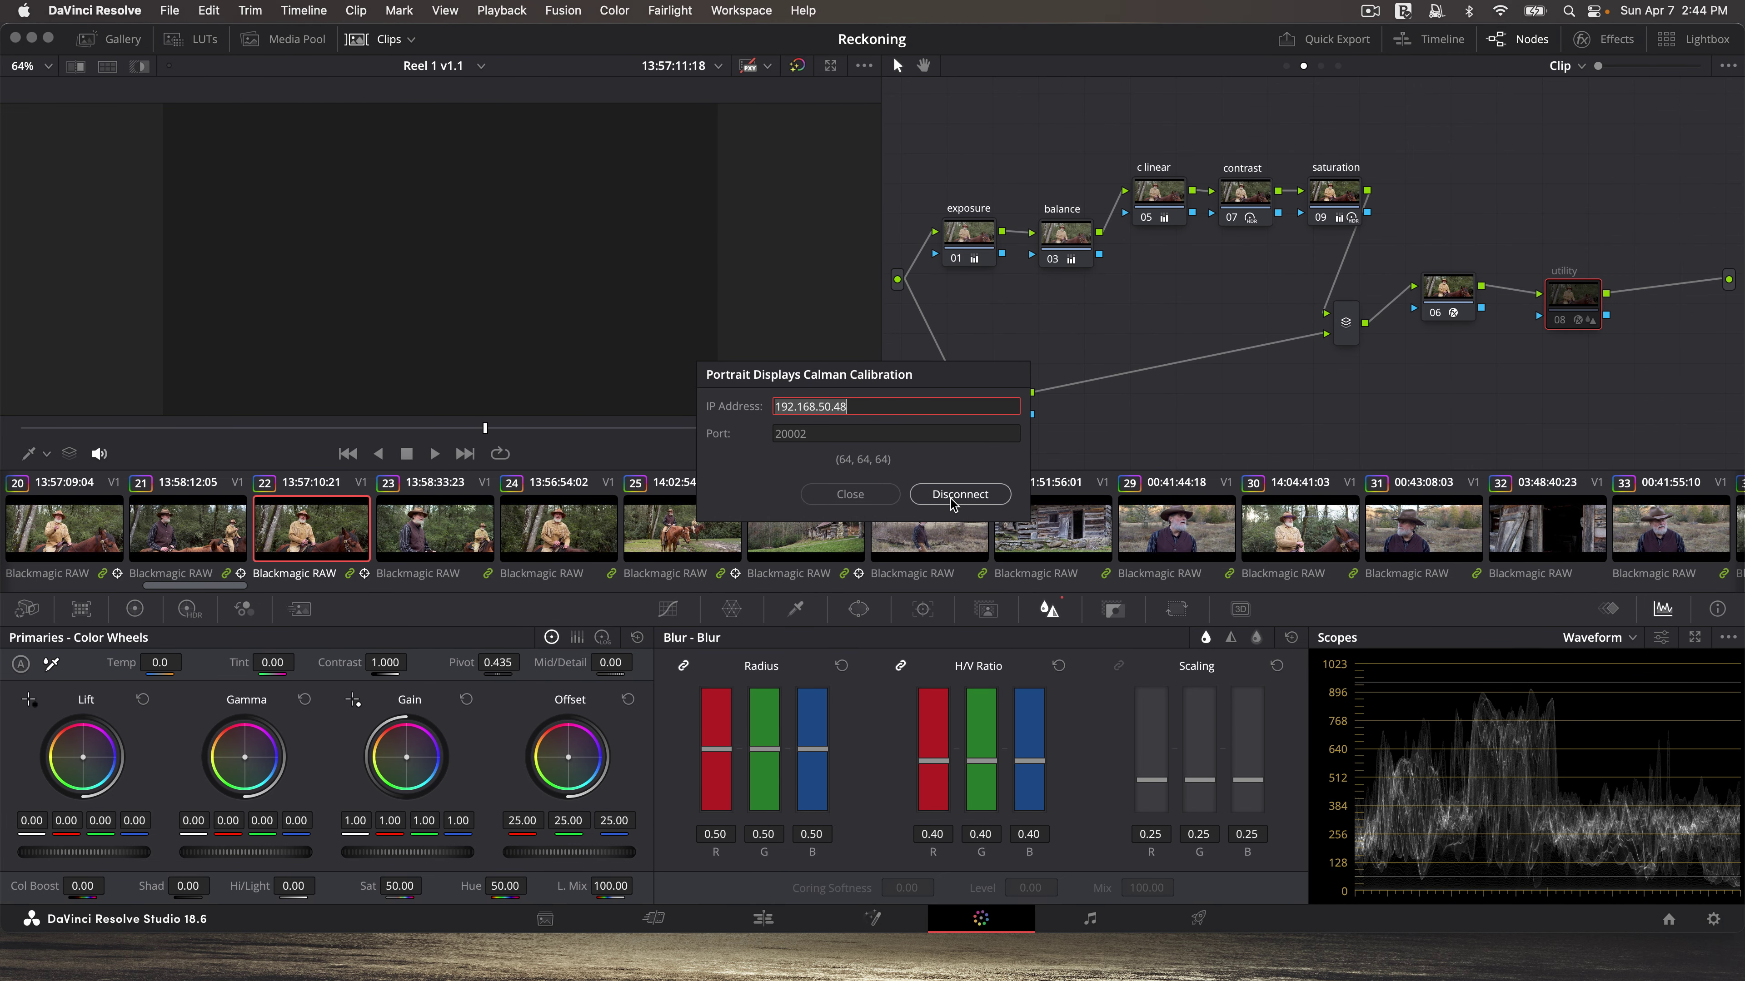
Disconnect the Calman calibration link and open Color Management in Project Settings
{"action": "left_click", "coordinate": [952, 495]}
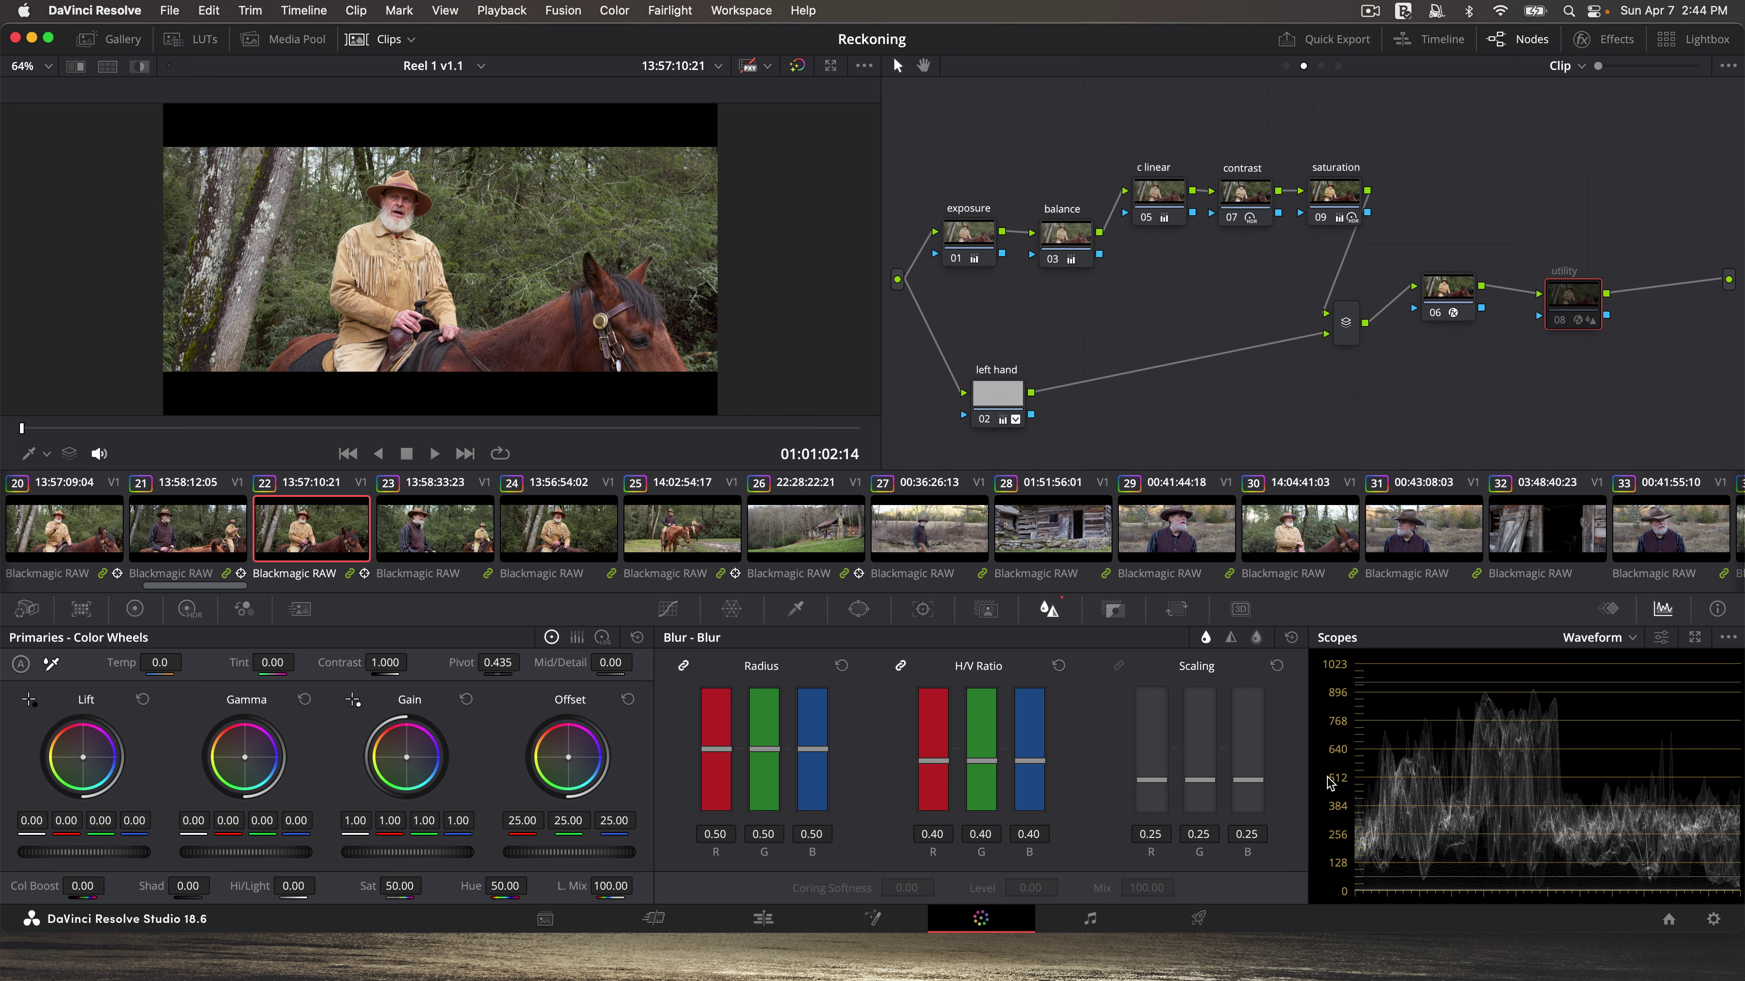
{"action": "left_click", "coordinate": [1712, 919]}
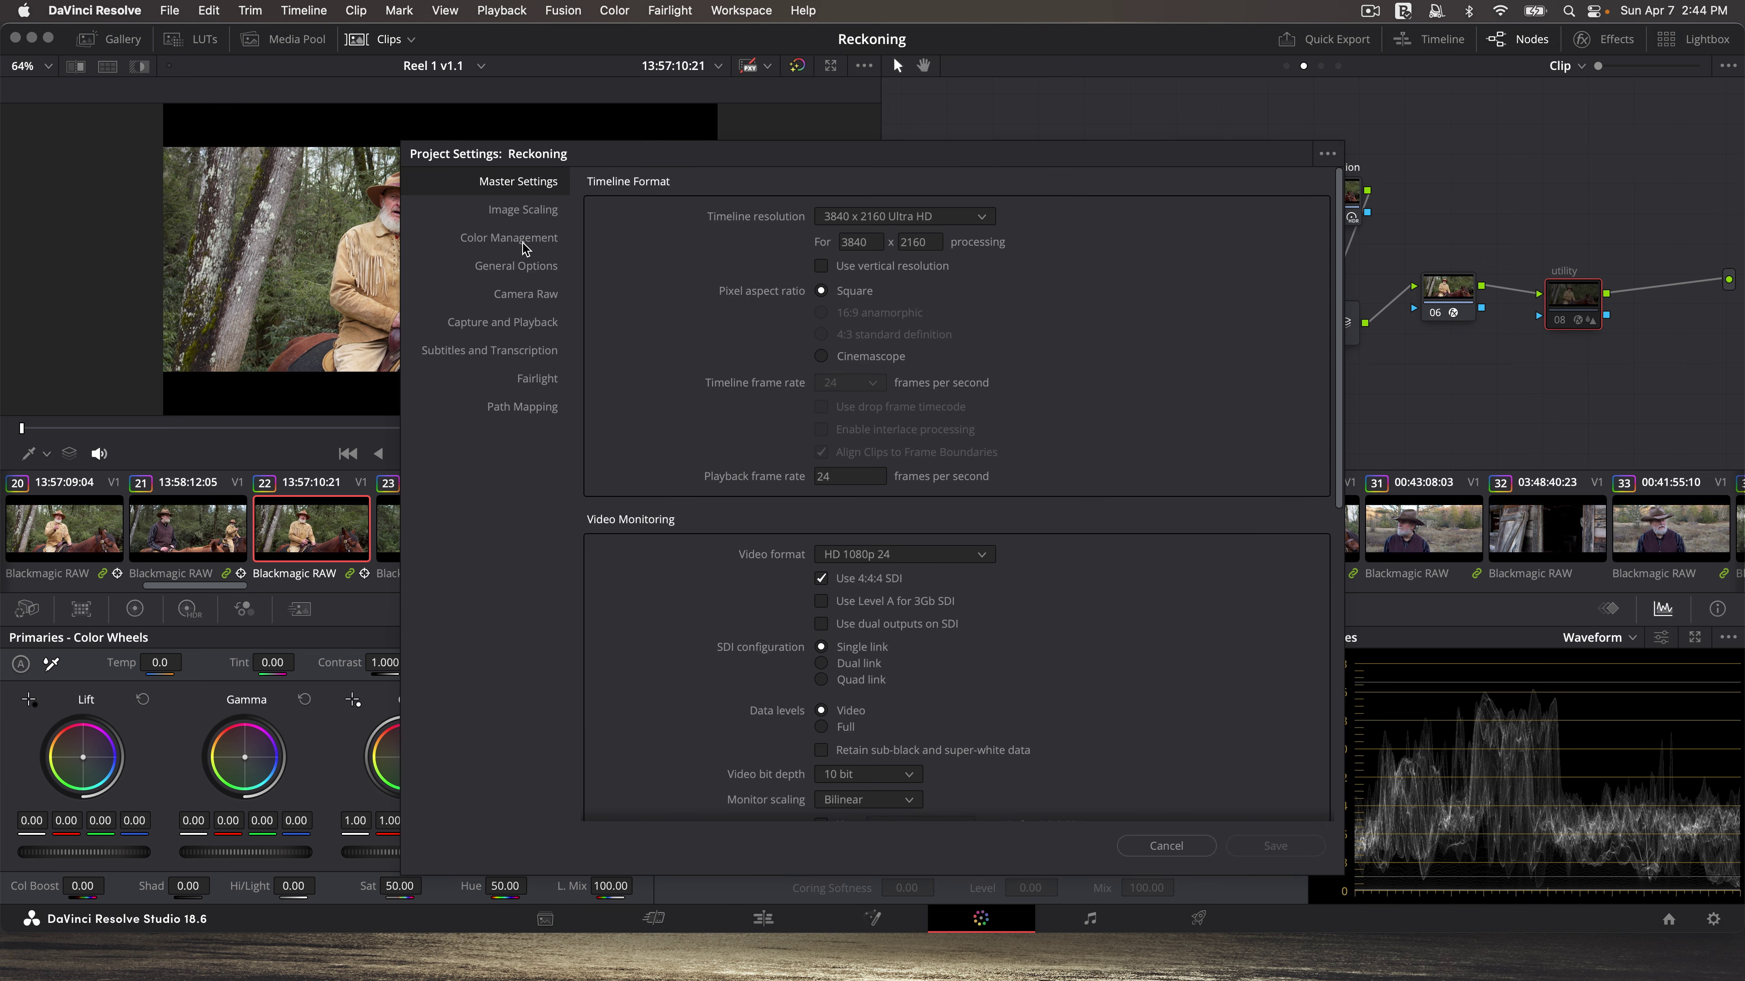
{"action": "left_click", "coordinate": [523, 240]}
{"action": "scroll", "coordinate": [720, 364], "scroll_direction": "down", "scroll_amount": 10}
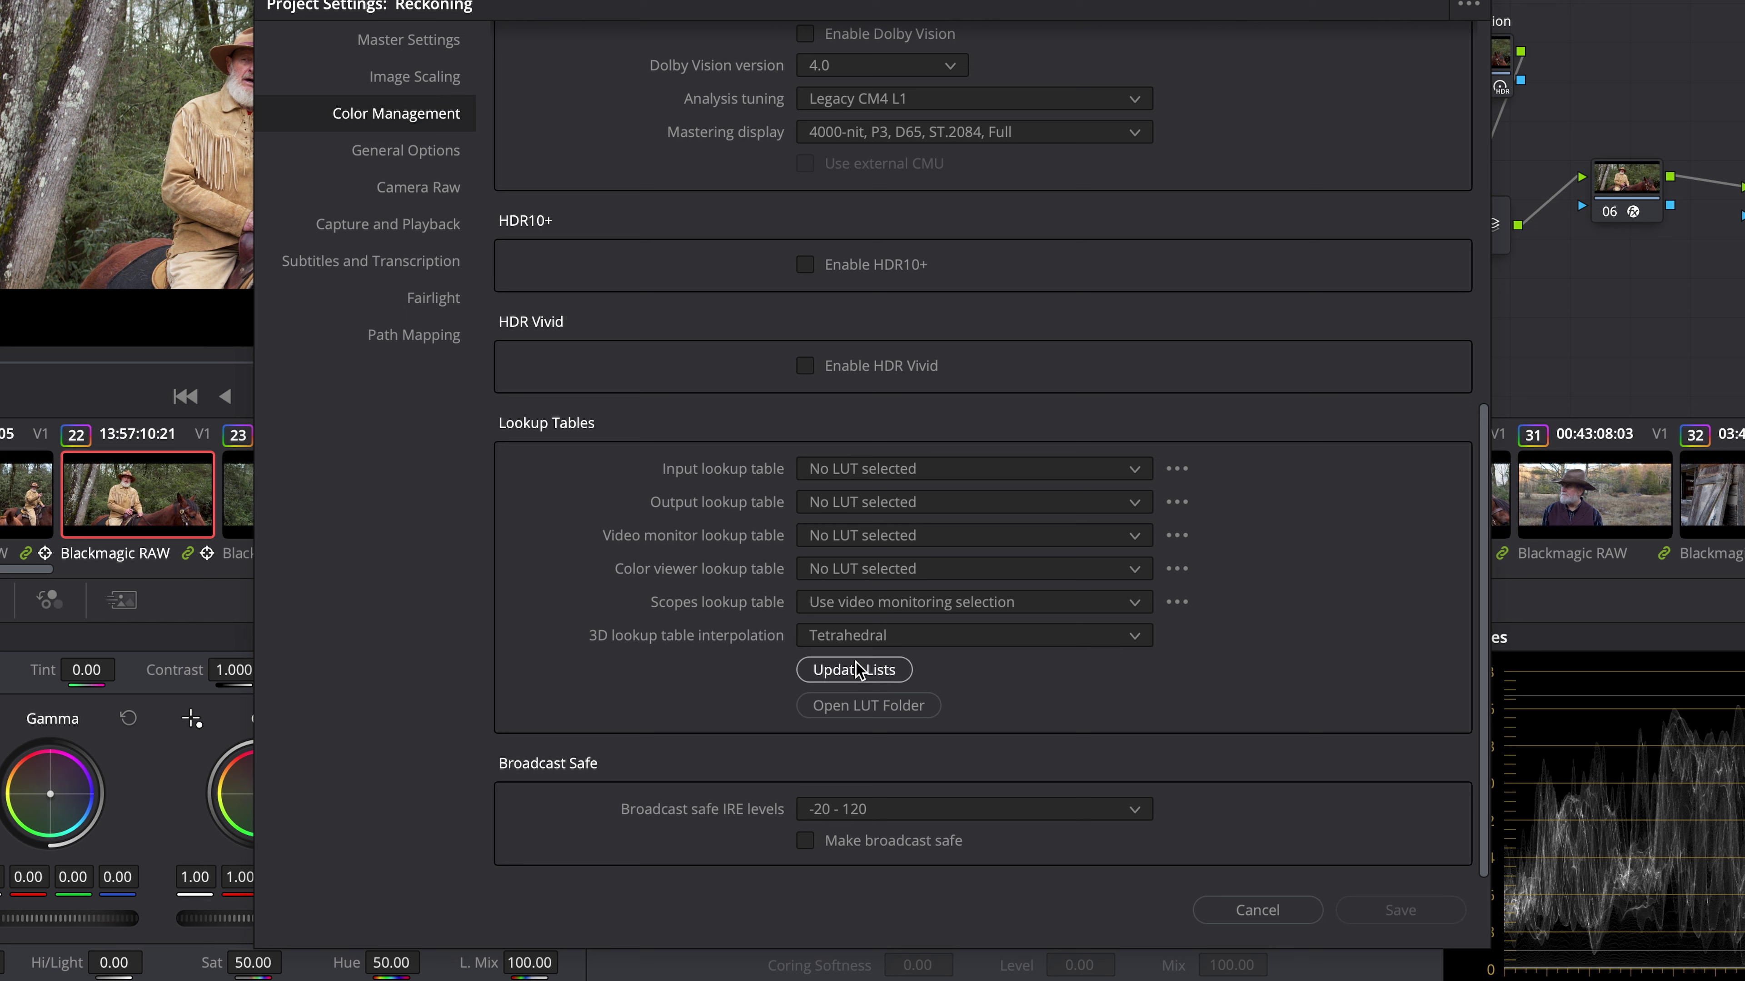
Refresh the LUT lists and pick the DisplayCAL ASUS LUT for the video monitor lookup table
{"action": "left_click", "coordinate": [835, 679]}
{"action": "left_click", "coordinate": [855, 675]}
{"action": "left_click", "coordinate": [1176, 535]}
{"action": "mouse_move", "coordinate": [1261, 265]}
{"action": "mouse_move", "coordinate": [1477, 263]}
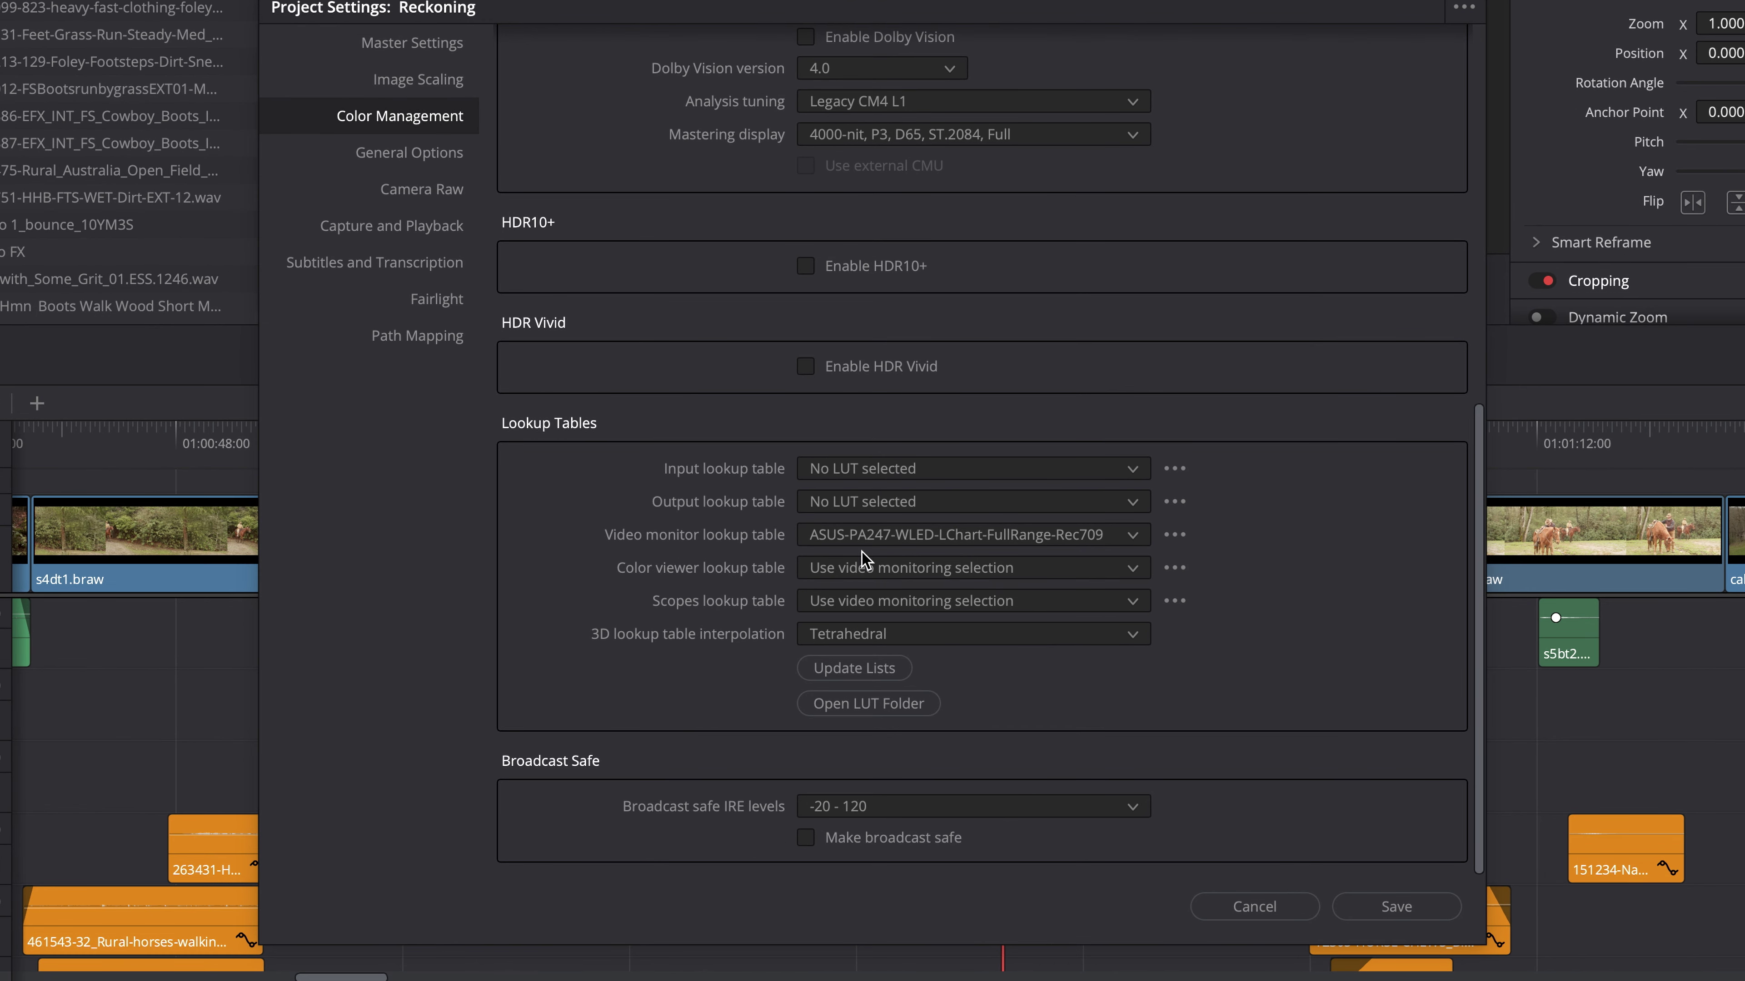
Set the scopes lookup table to No LUT selected
{"action": "left_click", "coordinate": [838, 601]}
{"action": "left_click", "coordinate": [859, 658]}
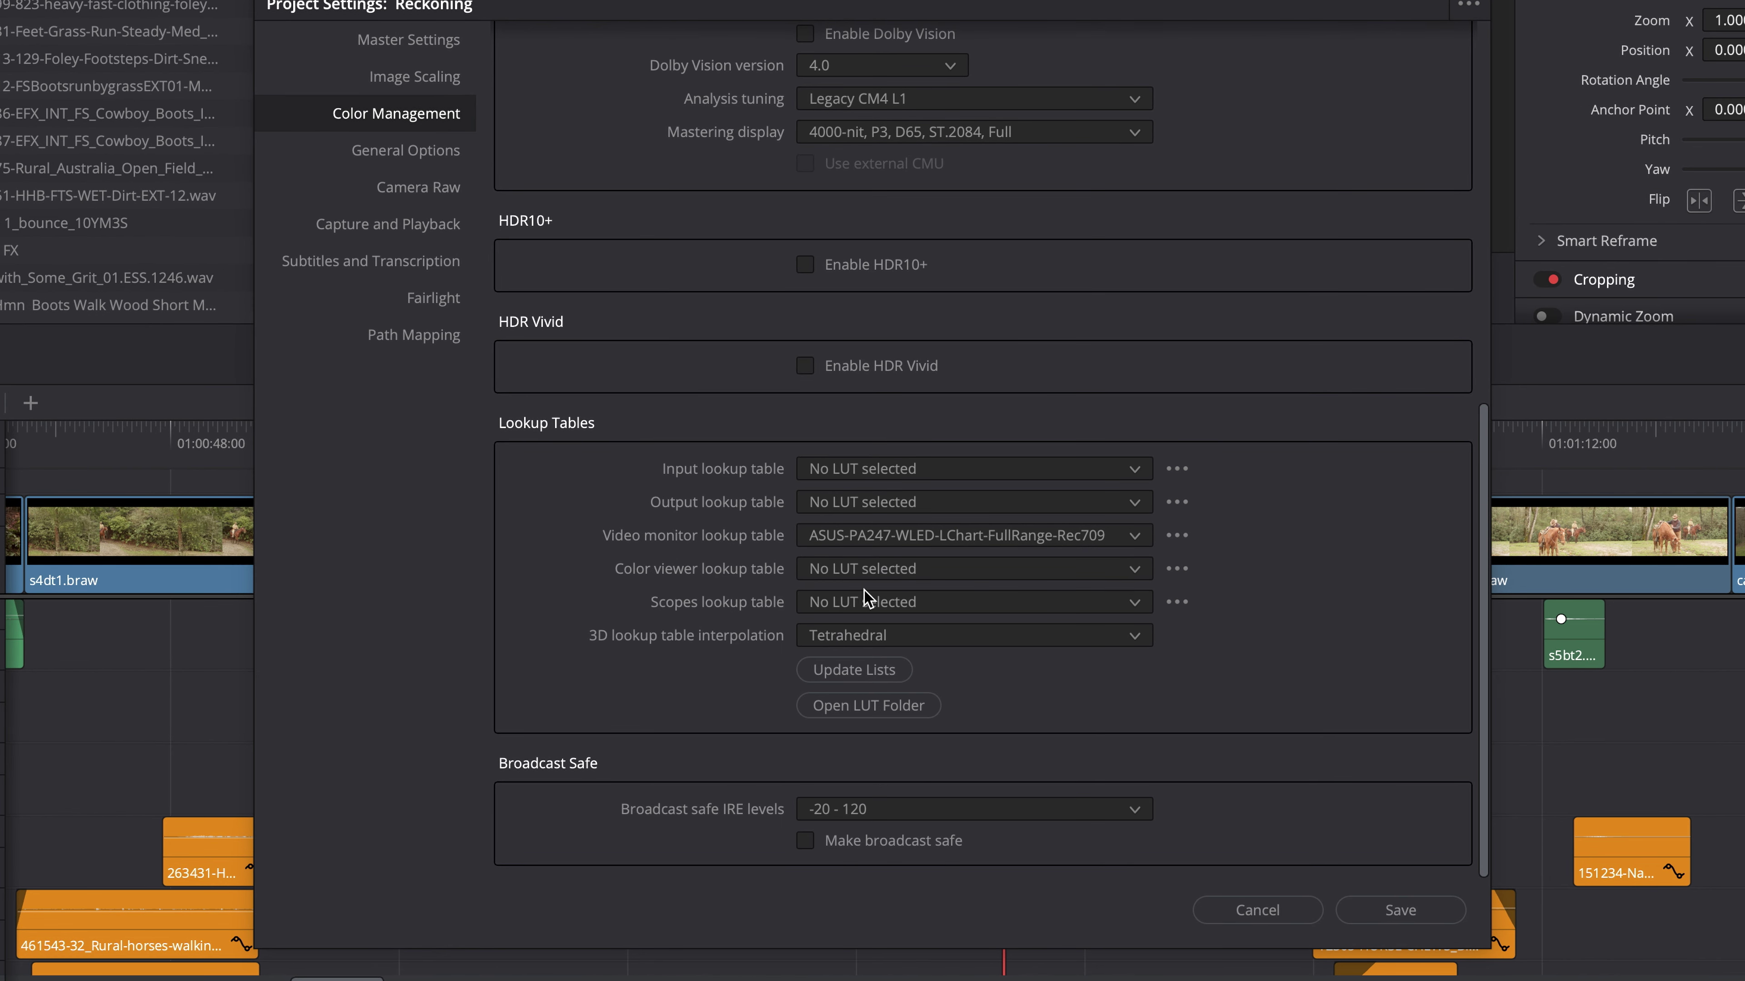